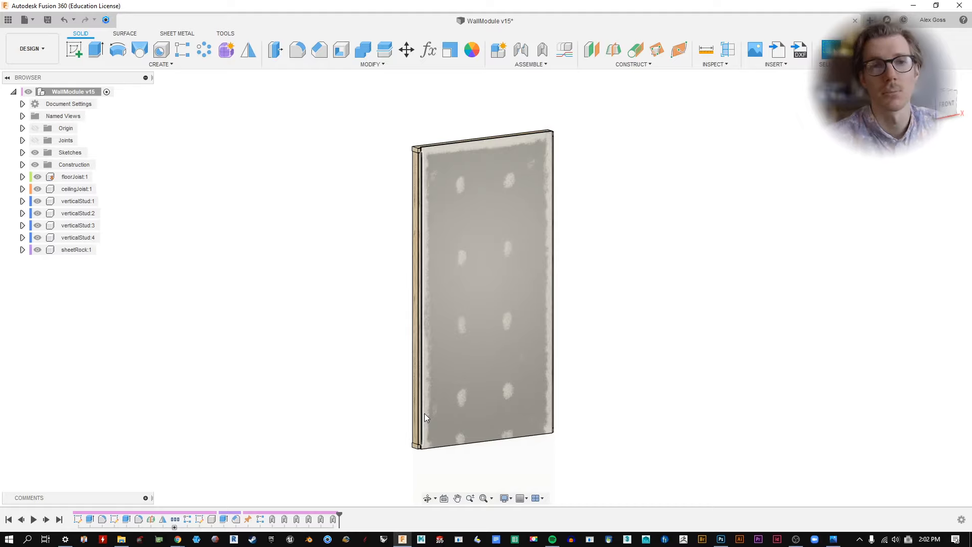
Step: Examine the finished wall module from its sheetrock and stud sides and review its user parameters
middle_click_drag(424, 413, 433, 332, "shift")
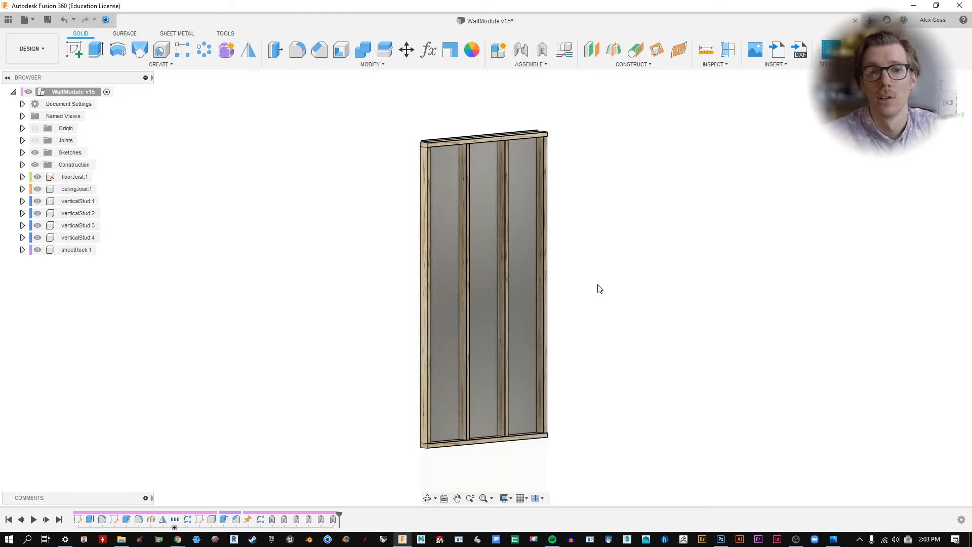
middle_click_drag(357, 277, 492, 268, "shift")
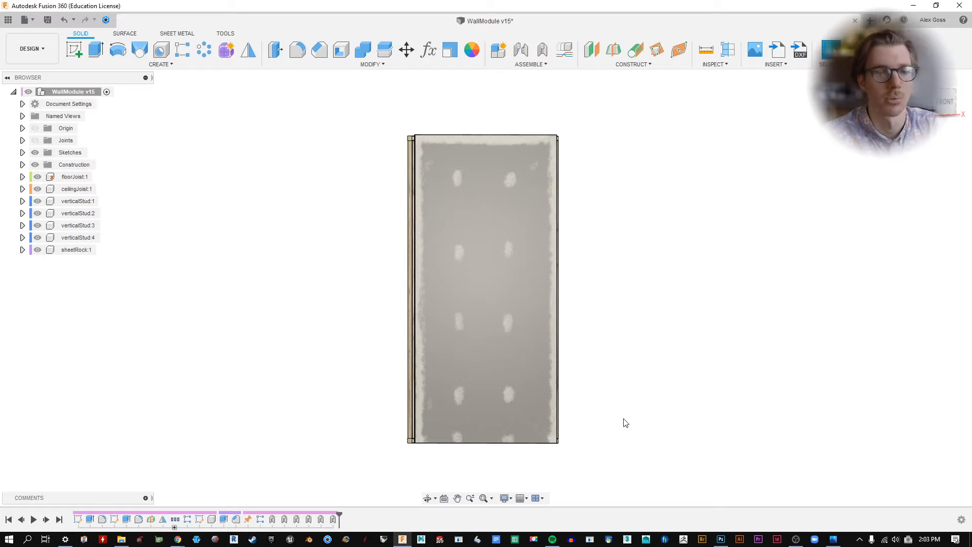
middle_click_drag(411, 423, 439, 354, "shift")
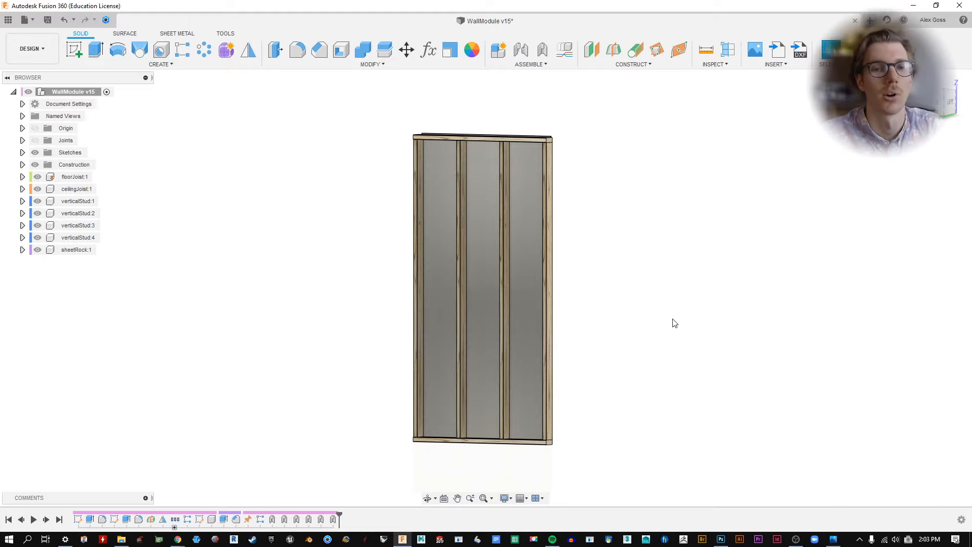
mouse_move(673, 321)
middle_mouse_down("shift")
mouse_move(579, 317)
mouse_move(674, 320)
middle_mouse_up("shift")
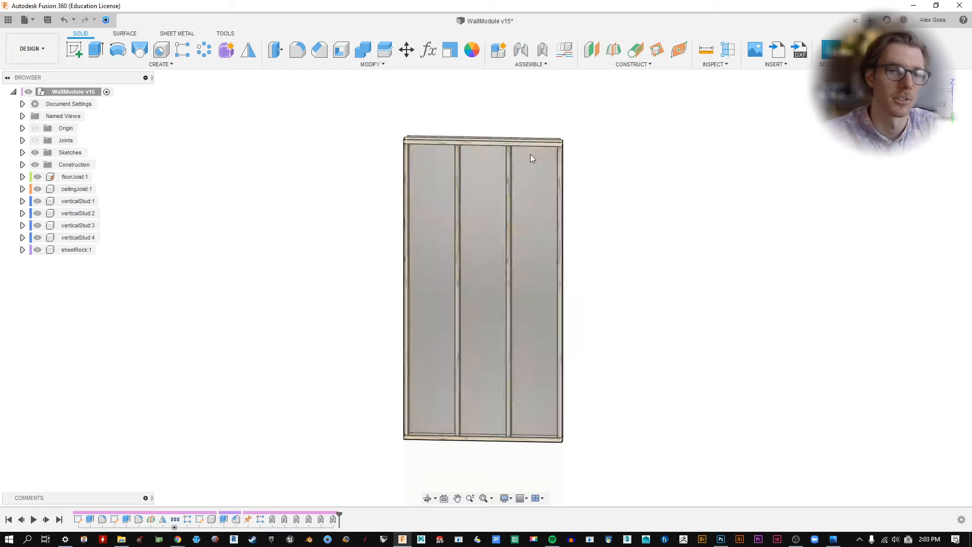
middle_click_drag(694, 387, 545, 374, "shift")
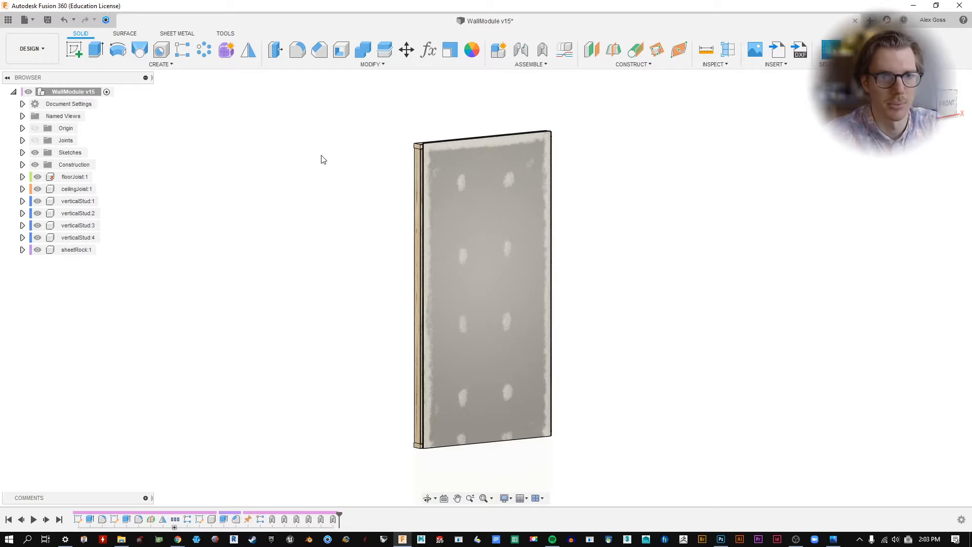
middle_click_drag(310, 197, 584, 163, "shift")
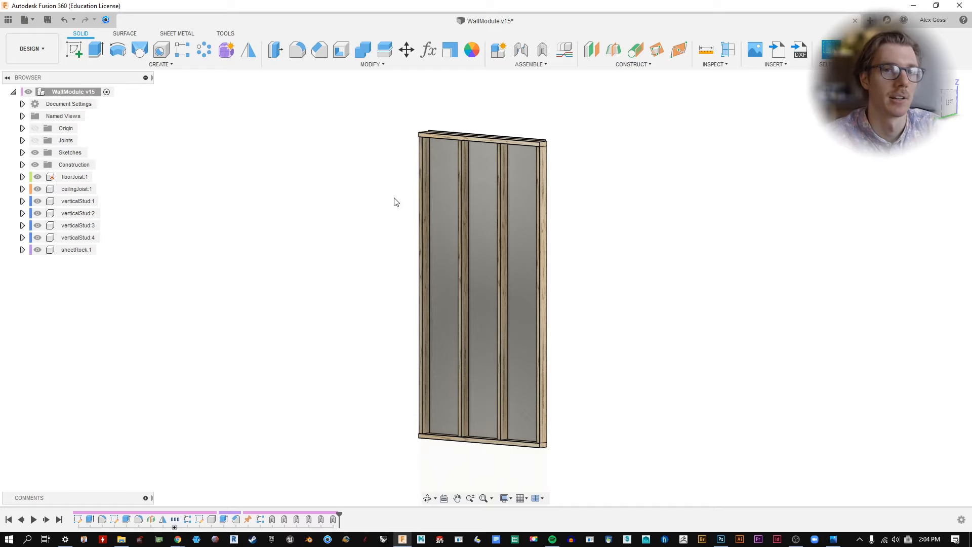
left_click(430, 53)
left_click_drag(361, 125, 460, 111)
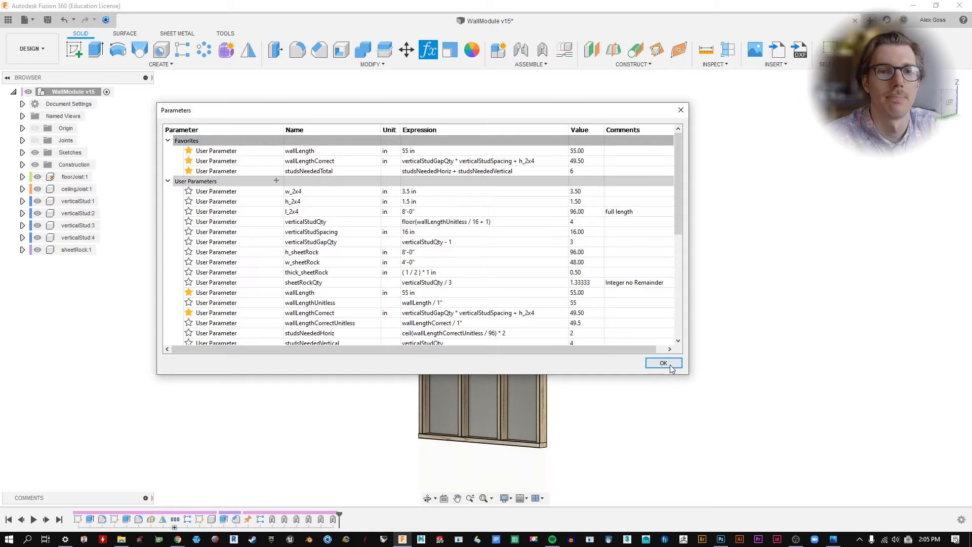
left_click(656, 359)
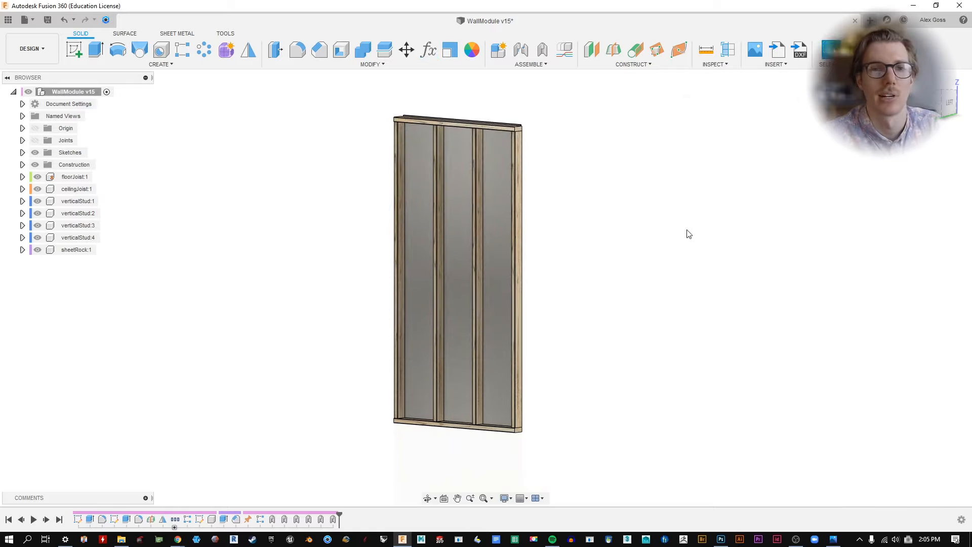
middle_click_drag(690, 234, 600, 239, "shift")
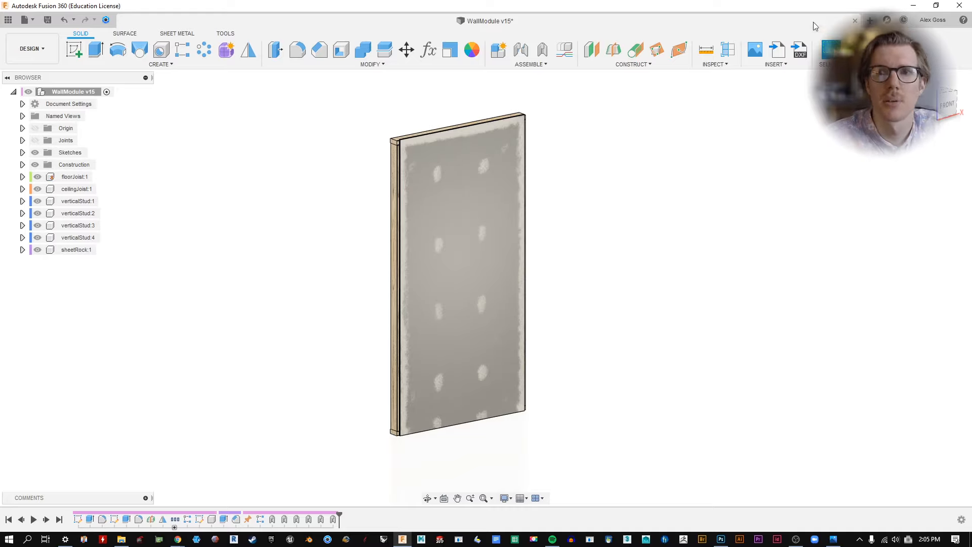
Step: Create a new design and save it as WallDemo in the House > Wall folder
key("ctrl+n")
left_click(47, 20)
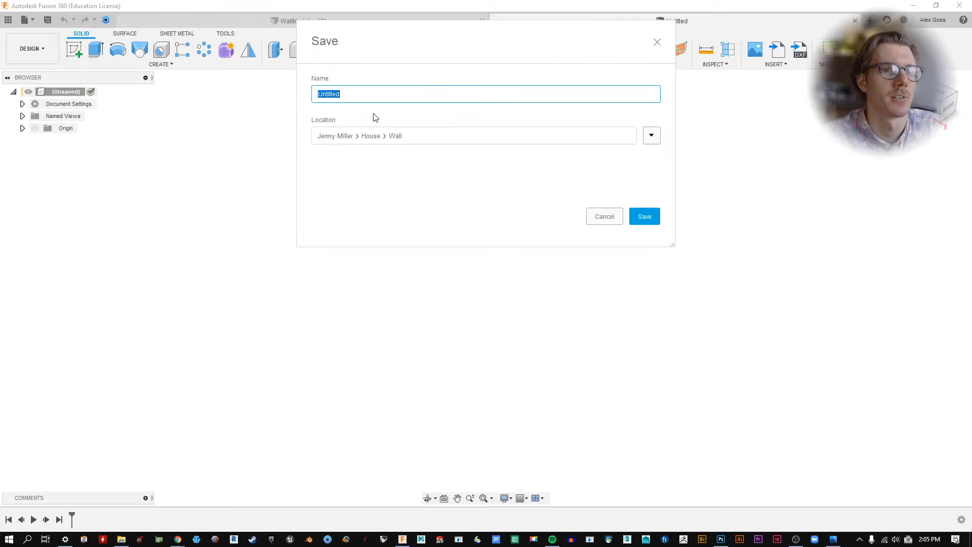
type("WallDemo")
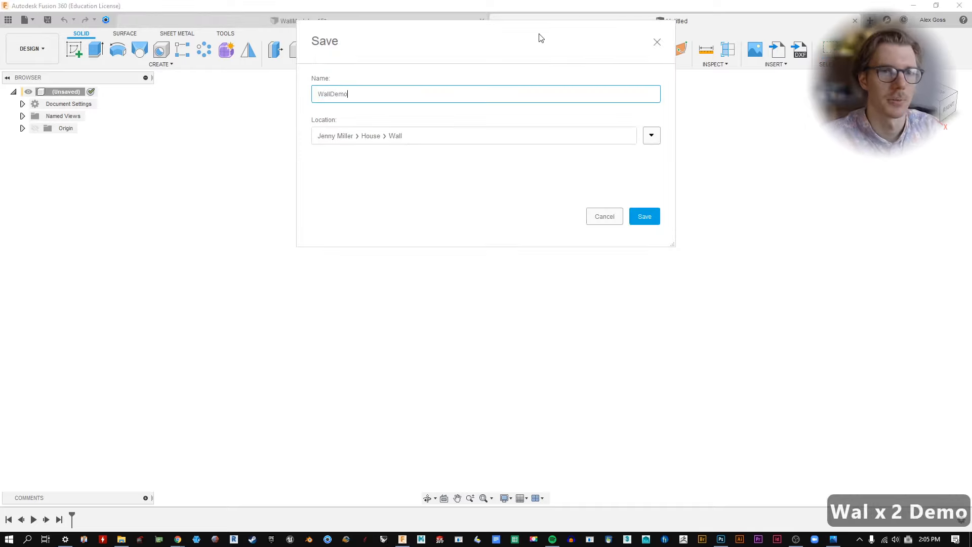
key("Return")
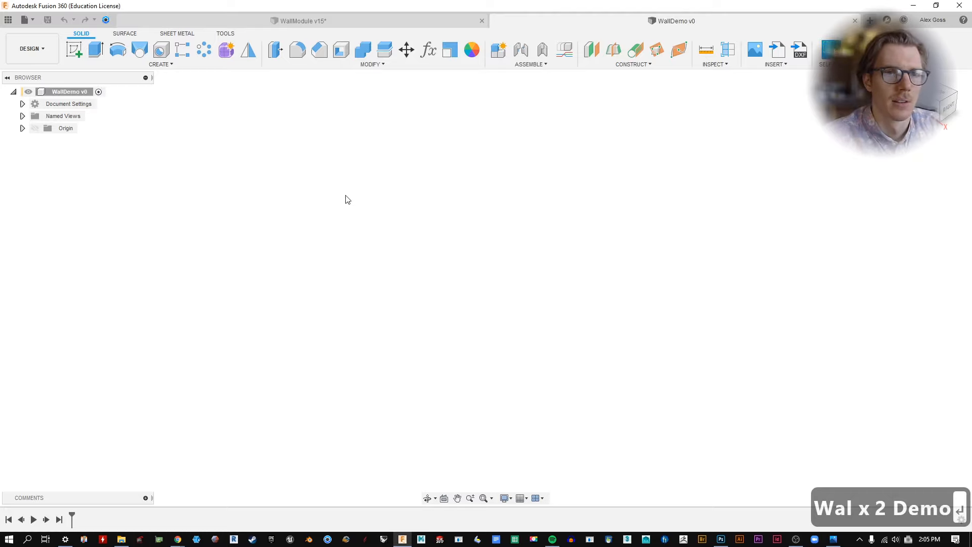
Step: Turn off design history capture for WallDemo and turn it back on
right_click(59, 94)
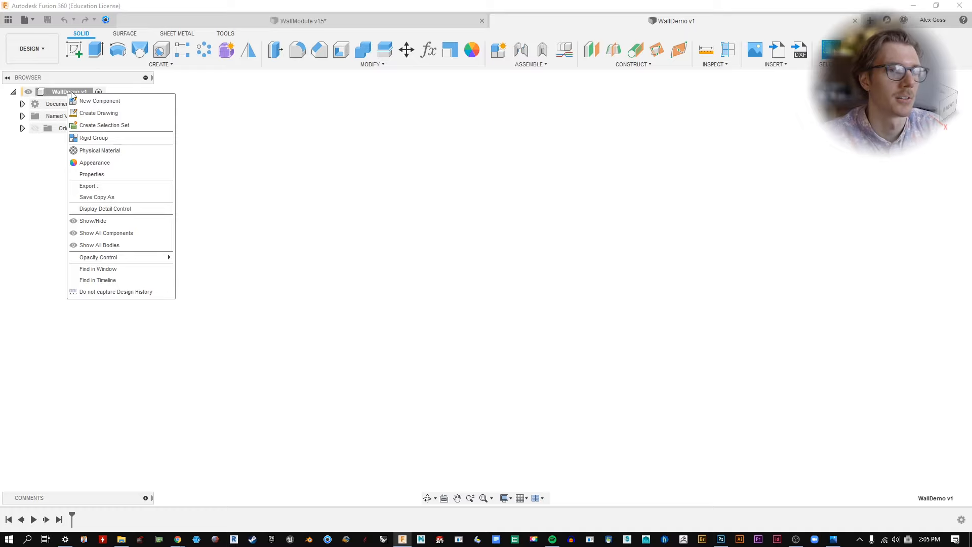
left_click(153, 294)
left_click(499, 284)
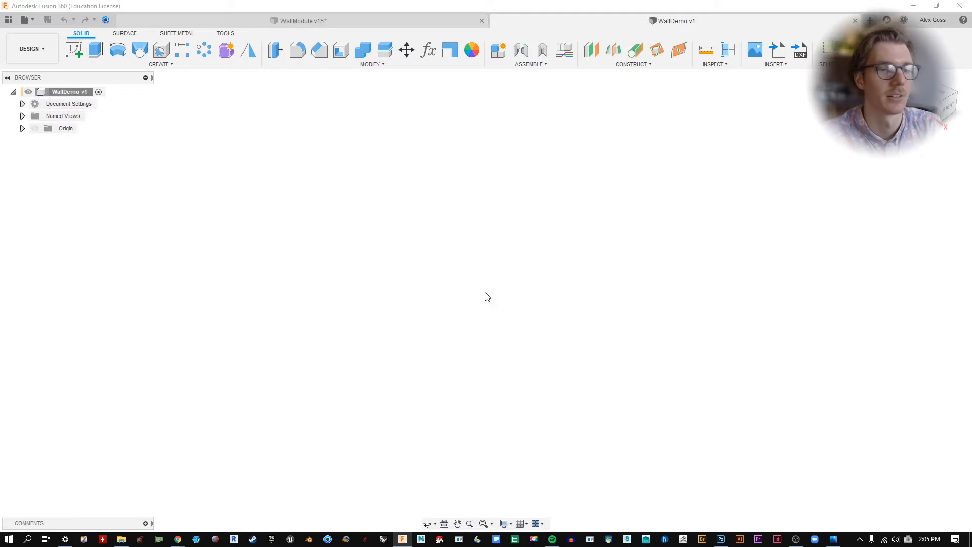
right_click(72, 97)
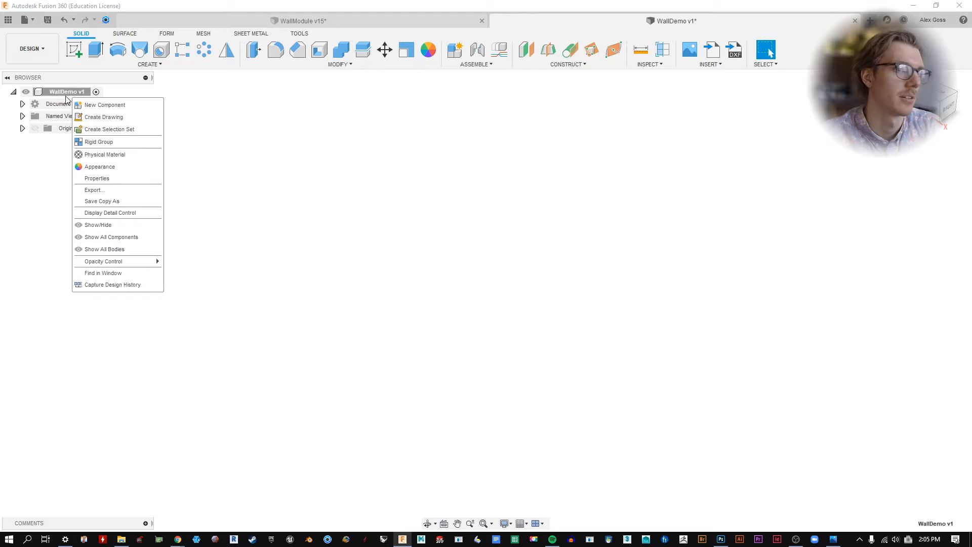
left_click(121, 285)
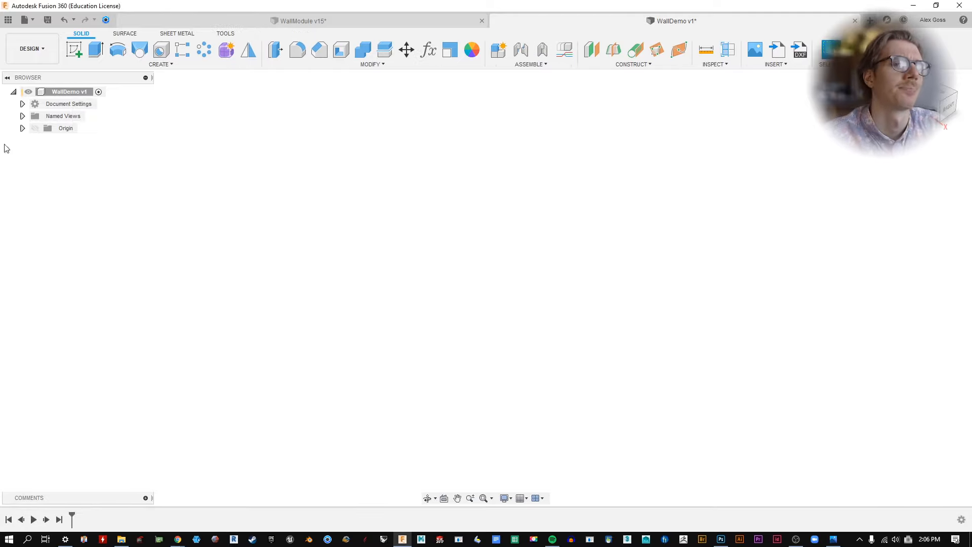
Step: Sketch a center rectangle about 4.68 by 0.69 in on the horizontal ground plane, centered on the origin
left_click(73, 51)
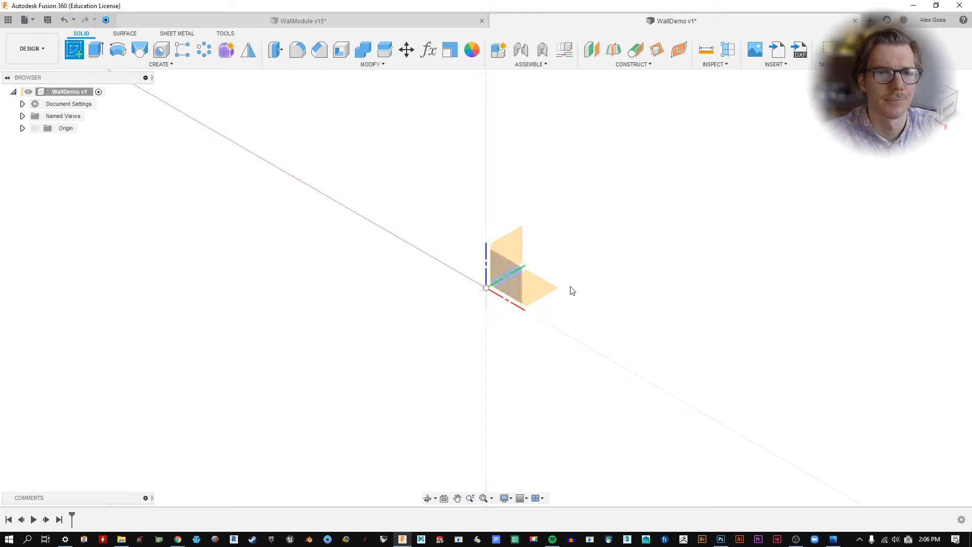
left_click(547, 291)
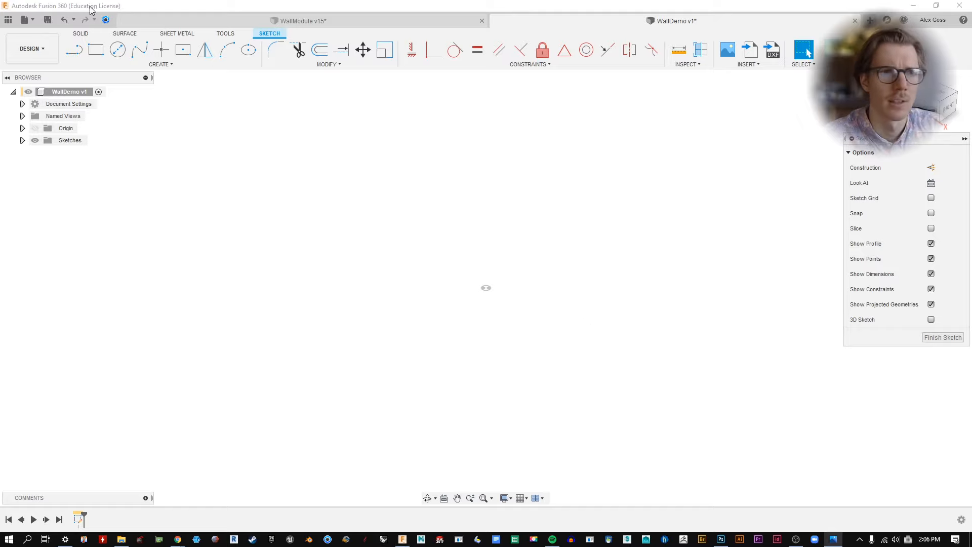
left_click(183, 52)
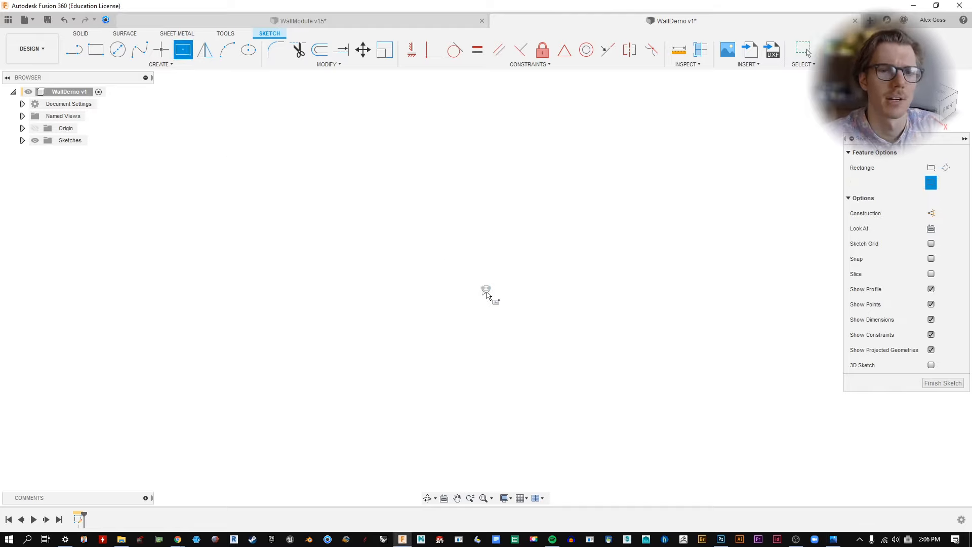
left_click(486, 288)
left_click(398, 221)
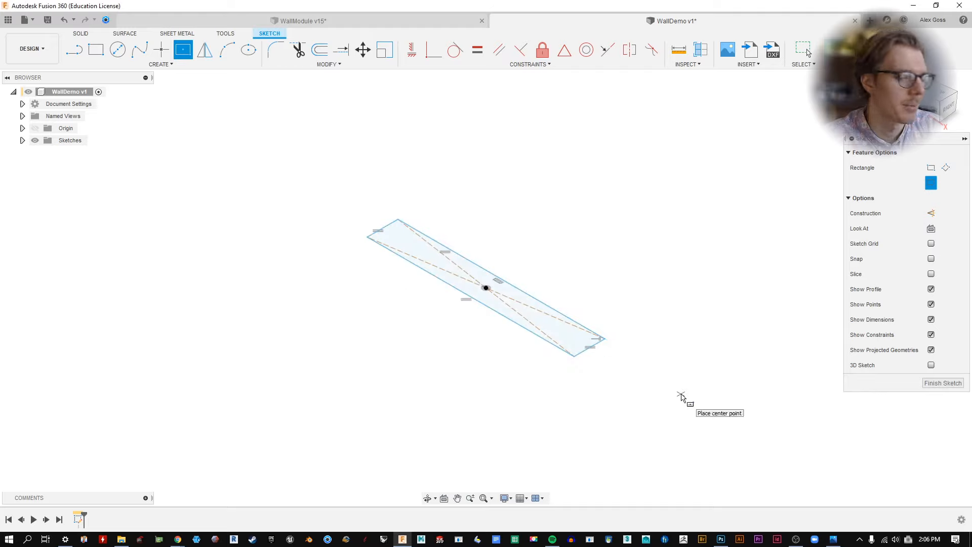
Step: Dimension the rectangle's long and short sides at their drawn sizes and finish the sketch
key("d")
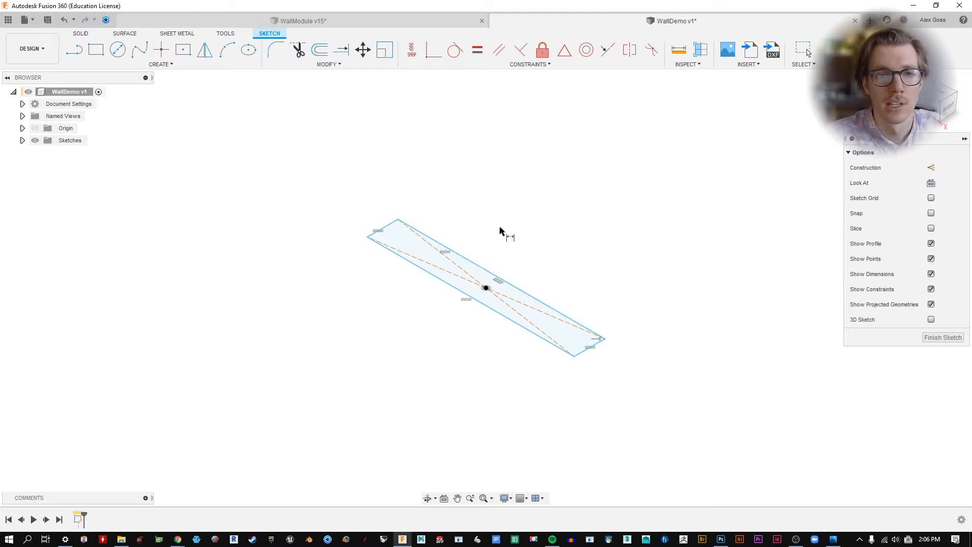
left_click(516, 280)
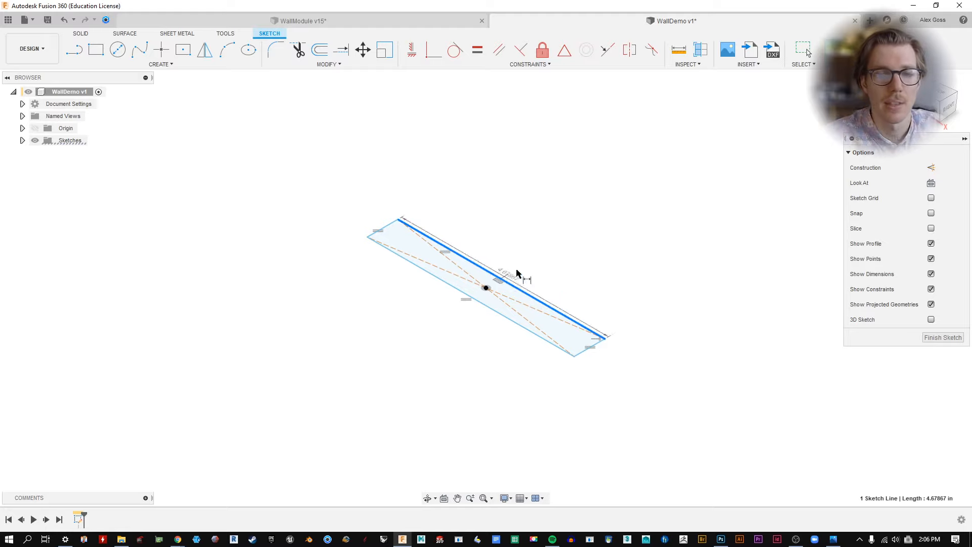
left_click(682, 314)
left_click(390, 224)
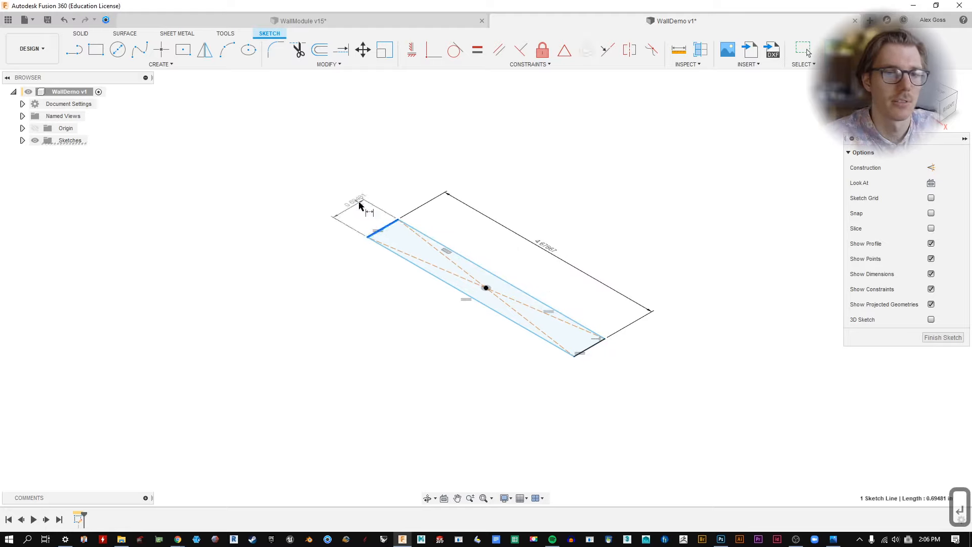
left_click(362, 207)
key("Return")
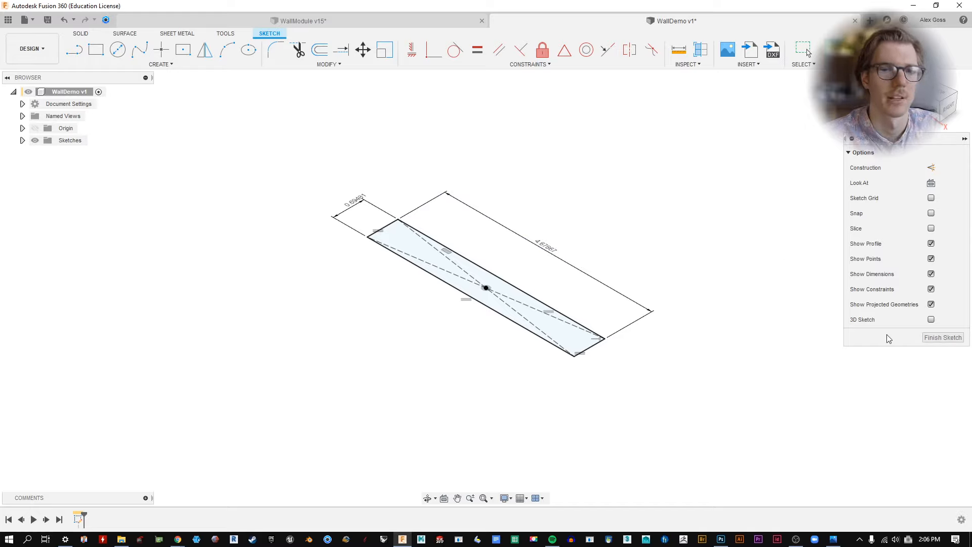
left_click(934, 339)
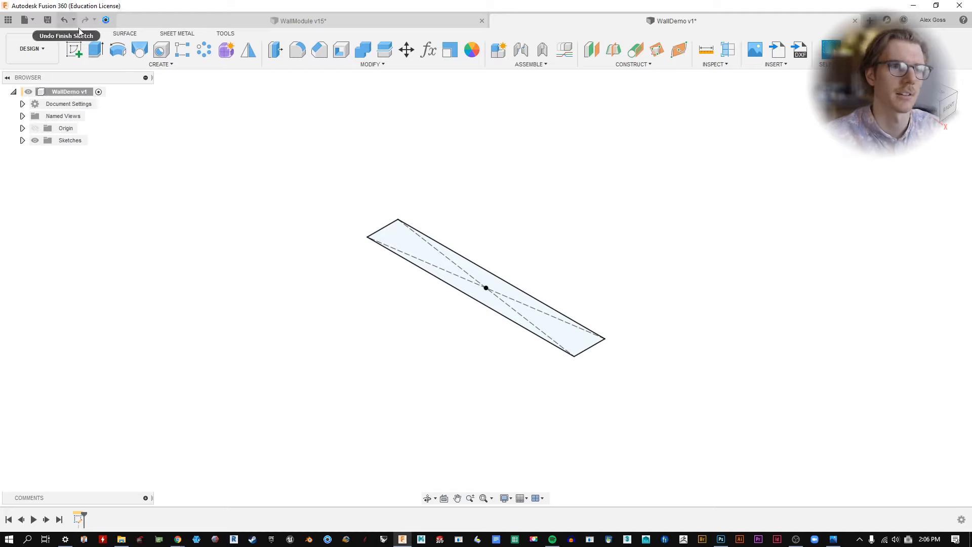
Step: Rename the rectangle sketch as studFloor
left_click(22, 140)
double_click(79, 152)
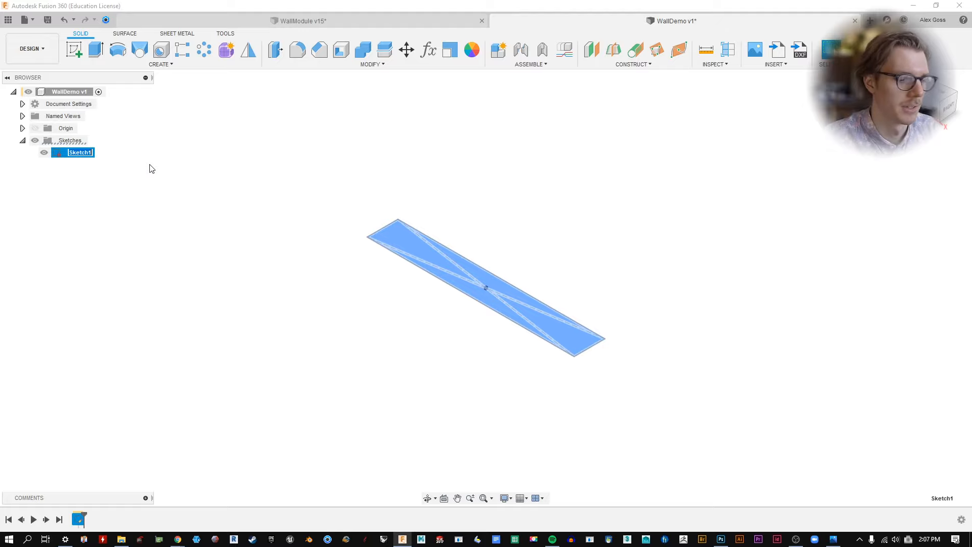
type("studFloor")
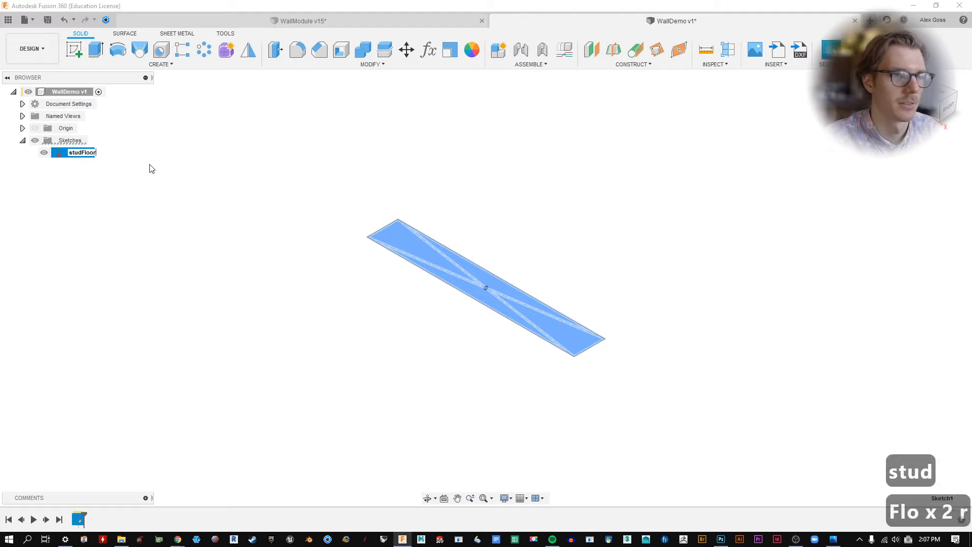
key("Return")
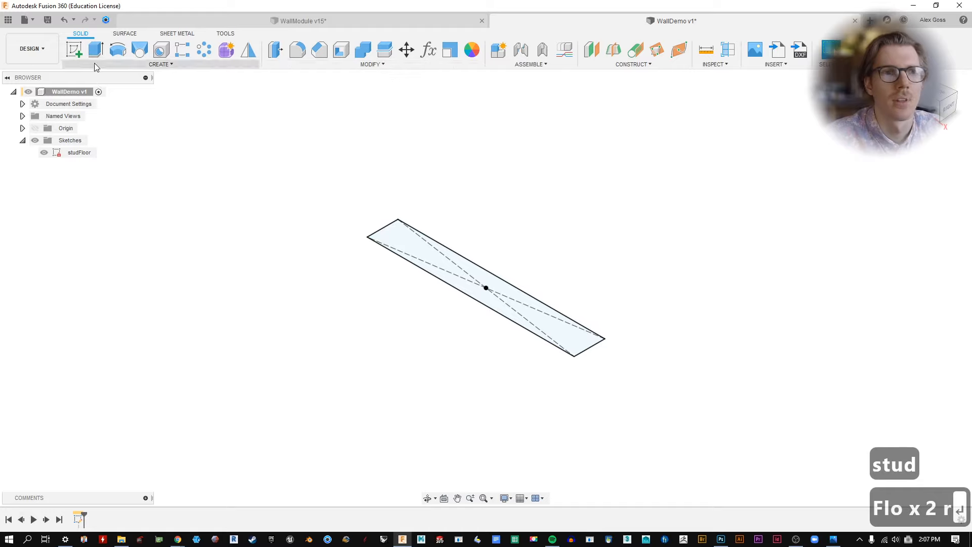
Step: Extrude the studFloor rectangle upward 0.20 in as a new body
left_click(95, 49)
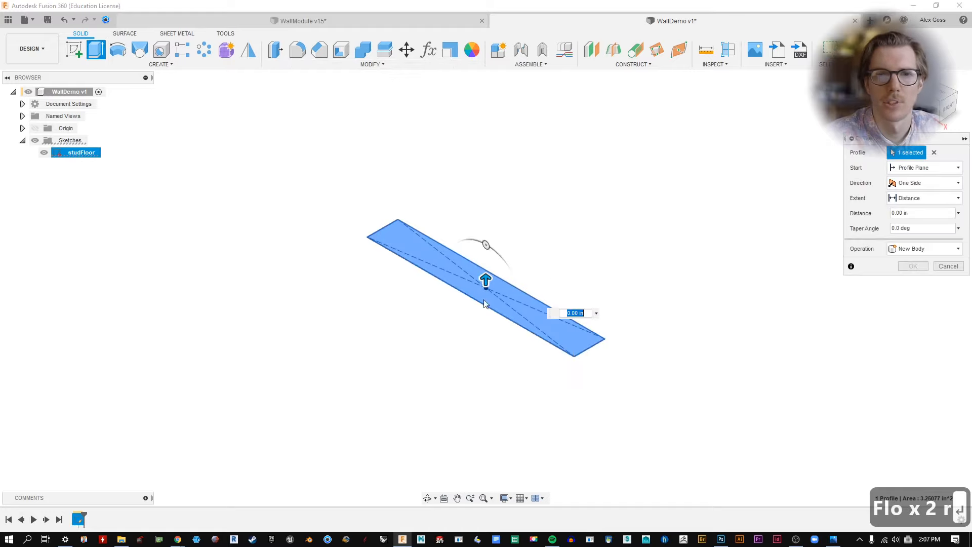
left_click_drag(485, 282, 489, 272)
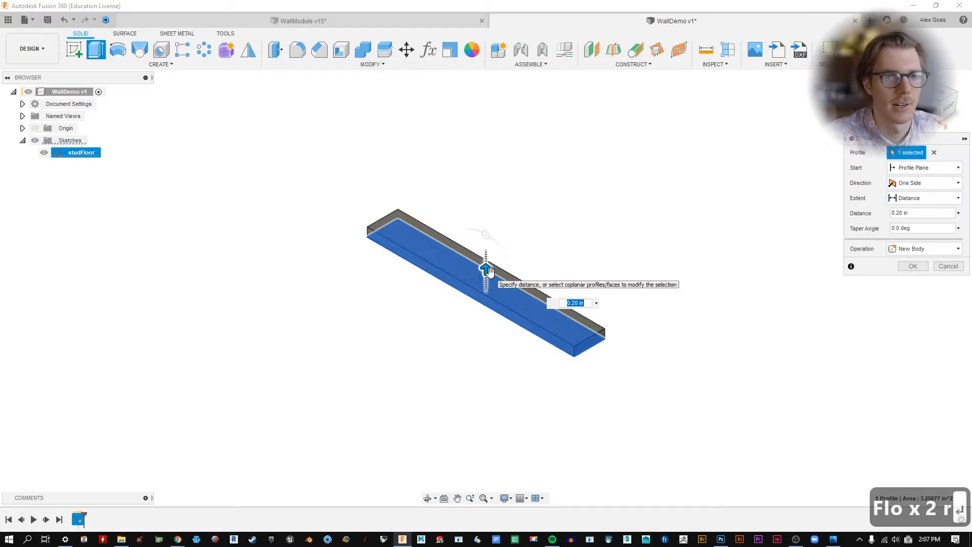
left_click(913, 266)
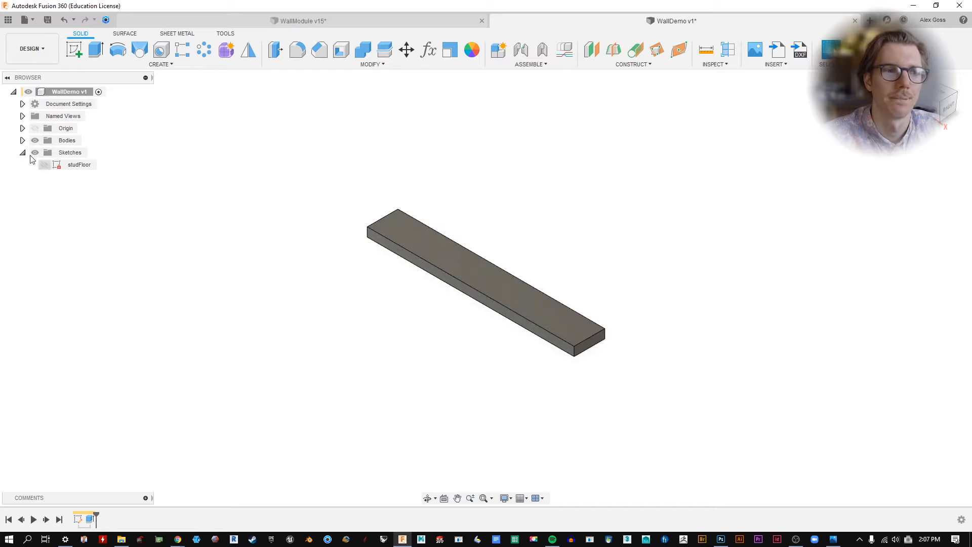
Step: Rename the extruded body as floorJoist
left_click(22, 141)
double_click(76, 152)
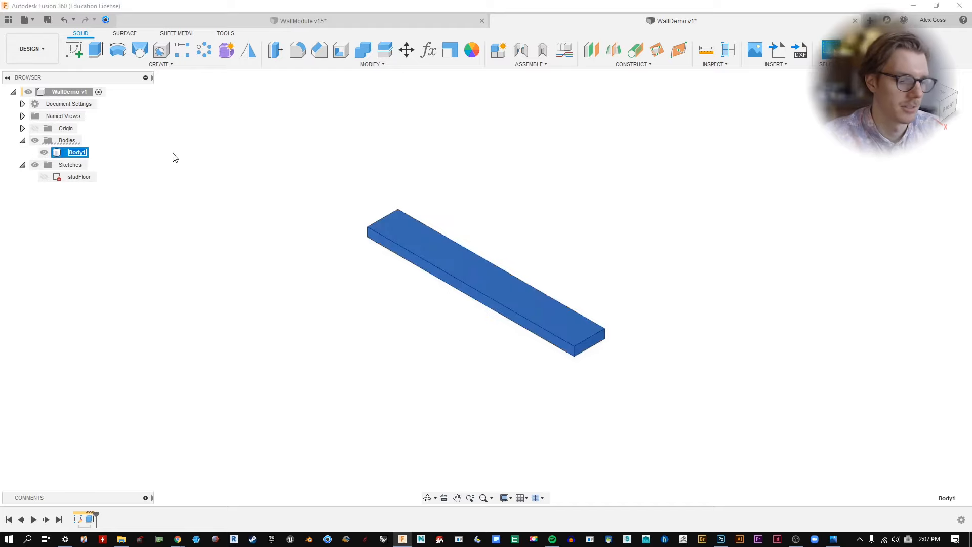
type("floorJois")
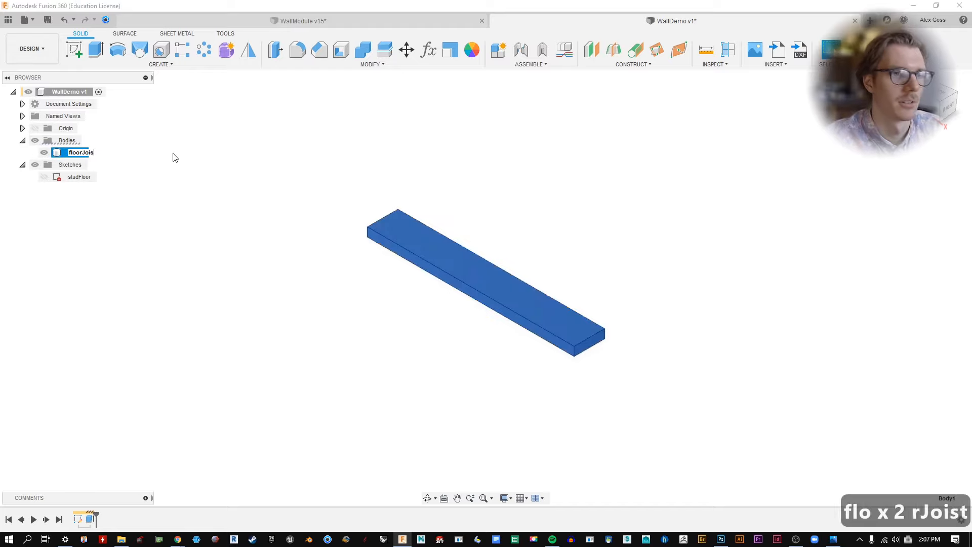
type("t")
key("Return")
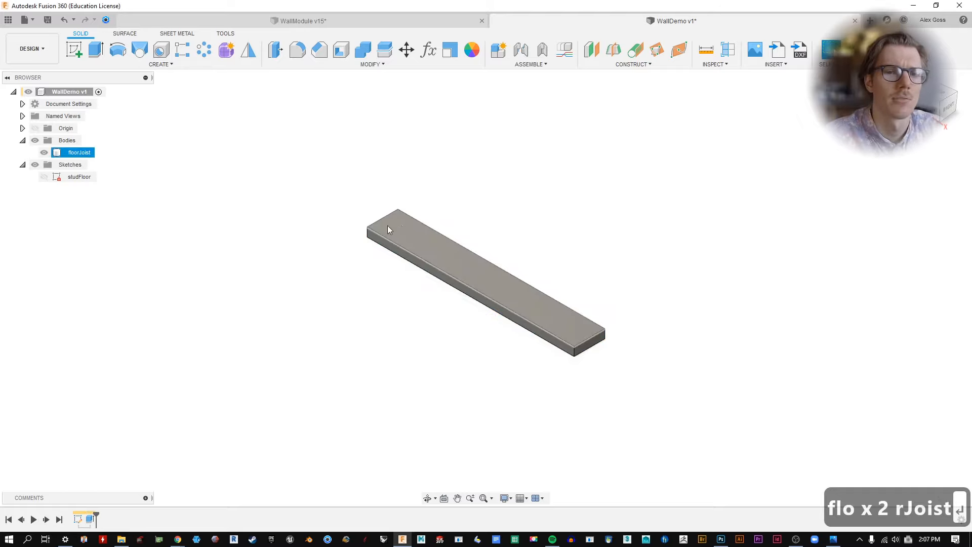
middle_click_drag(464, 104, 427, 210)
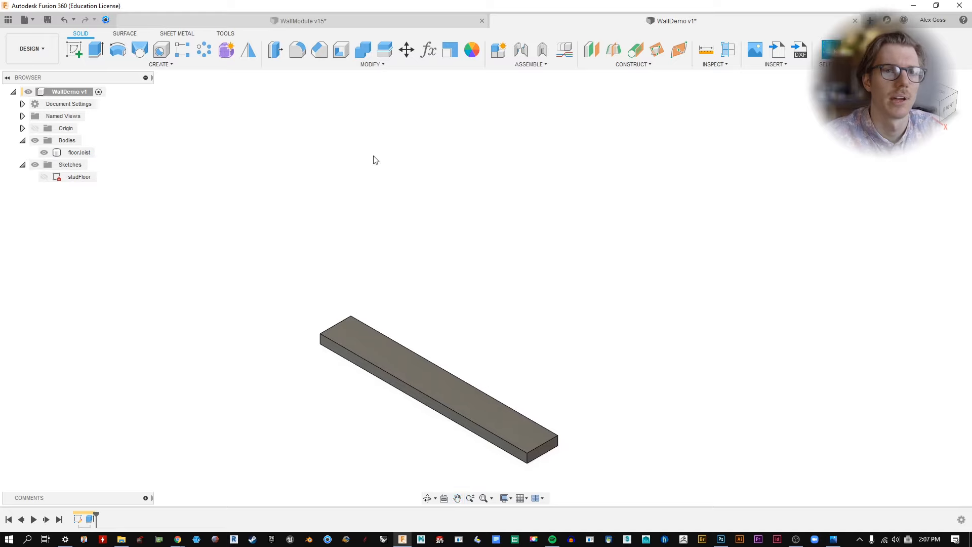
Step: Sketch a small rectangle across the full width of the floorJoist's top face at one end, starting from its corner, and finish the sketch
left_click(74, 50)
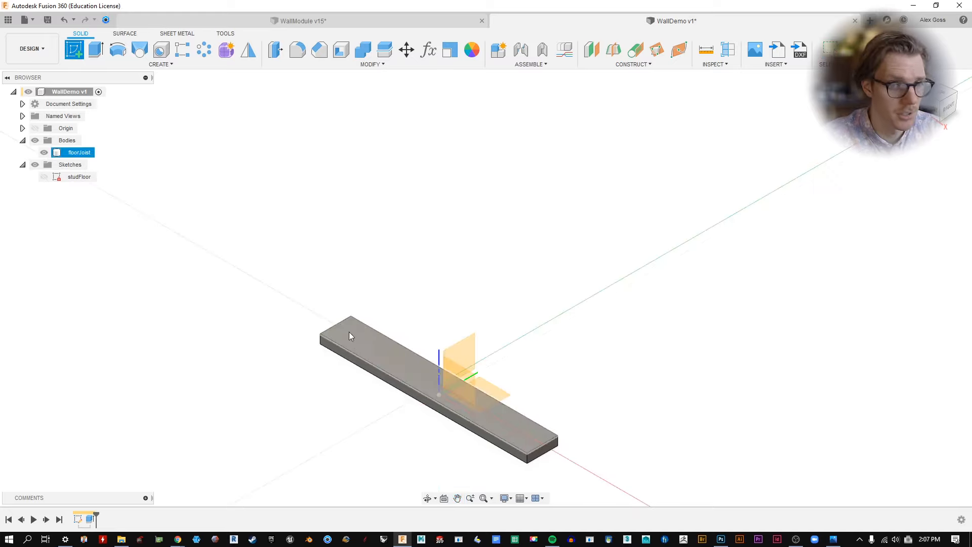
left_click(376, 349)
left_click(101, 54)
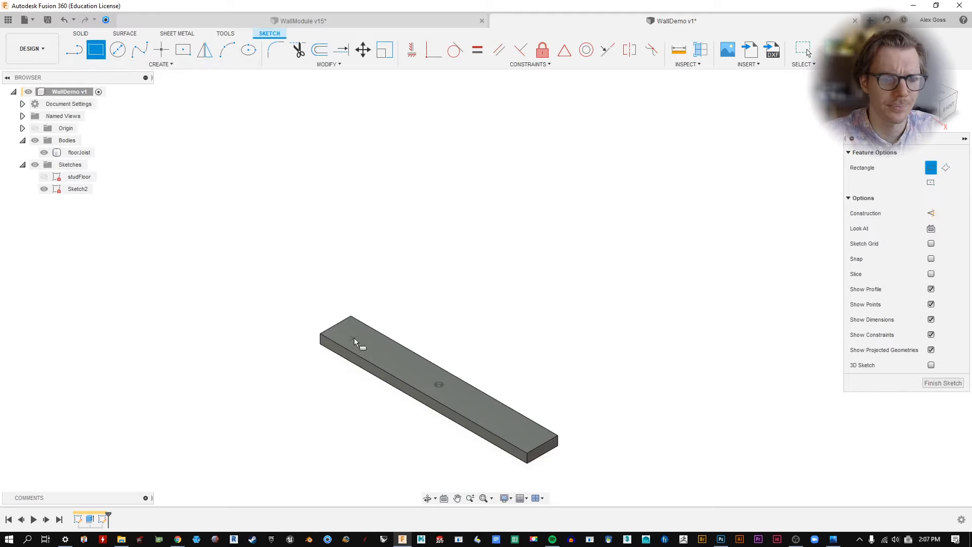
scroll(355, 344, "up", 3)
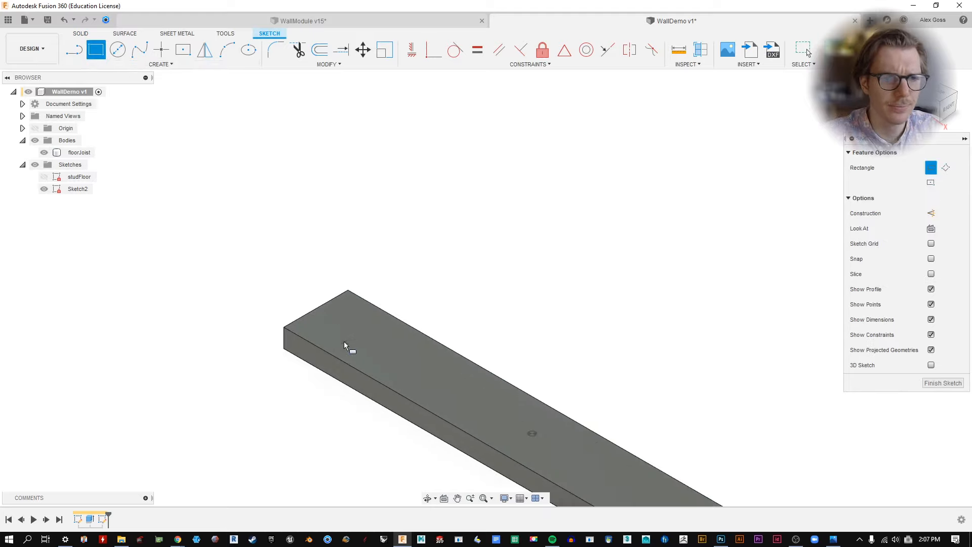
left_click(346, 293)
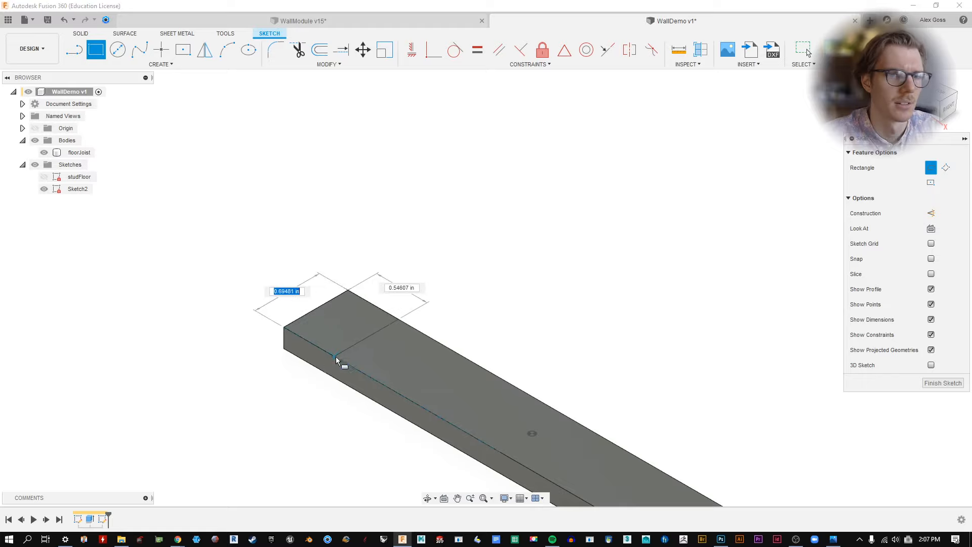
left_click(317, 346)
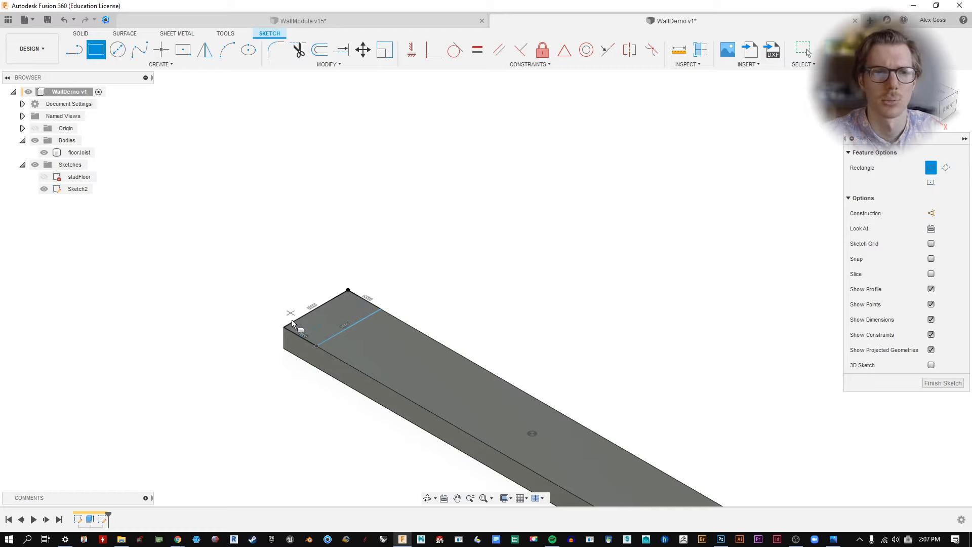
left_click(943, 385)
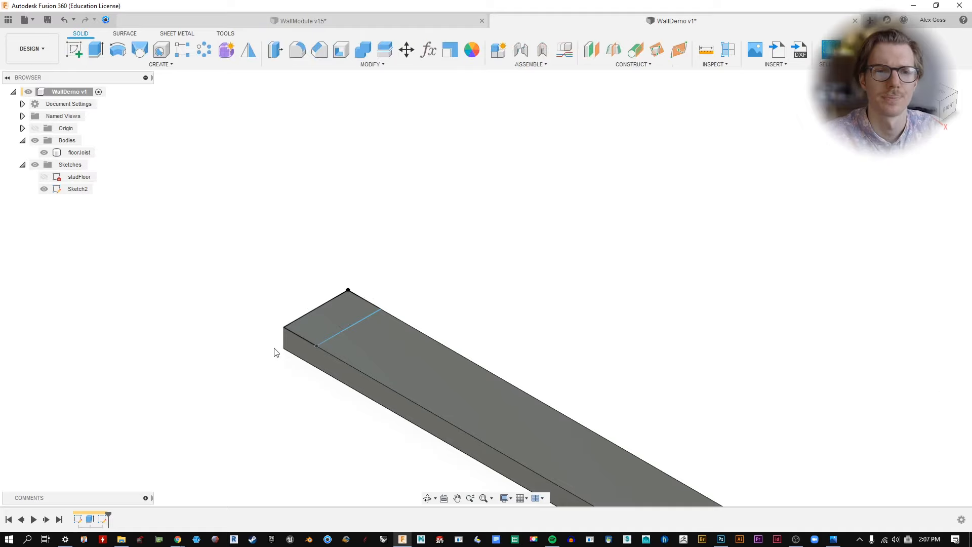
Step: Extrude only the small rectangle at the joist's end upward as a new body, leaving the joist's top face out of the selection
left_click(96, 49)
left_click(332, 315)
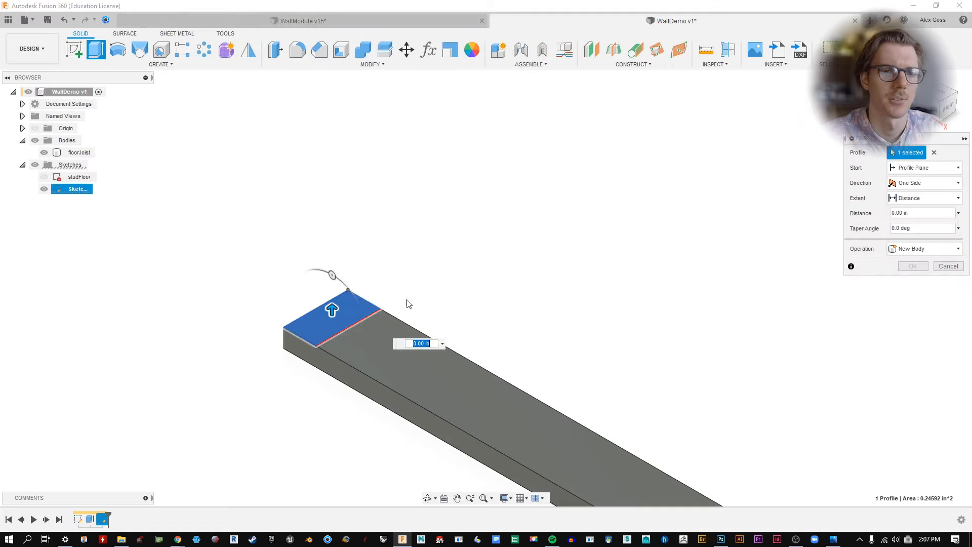
left_click(335, 303)
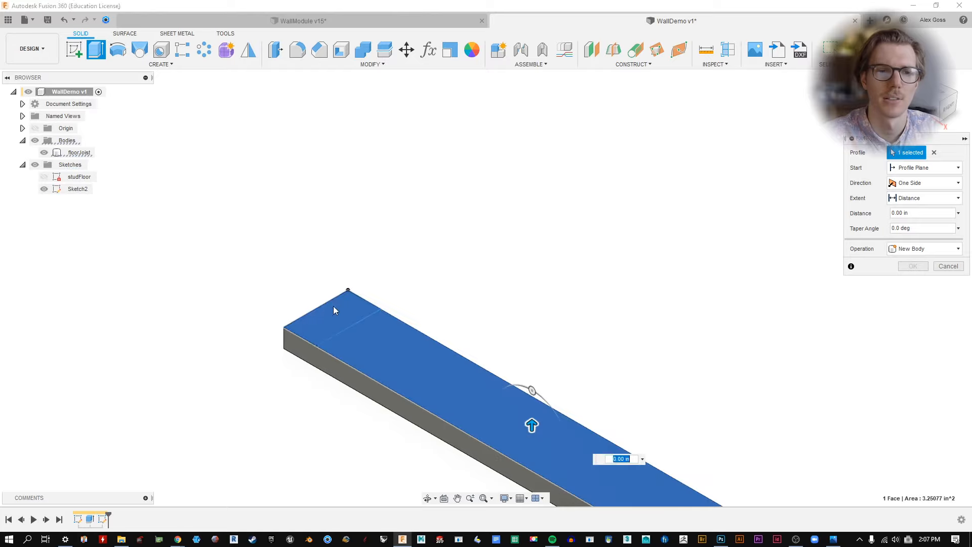
left_click(355, 338)
left_click(320, 309)
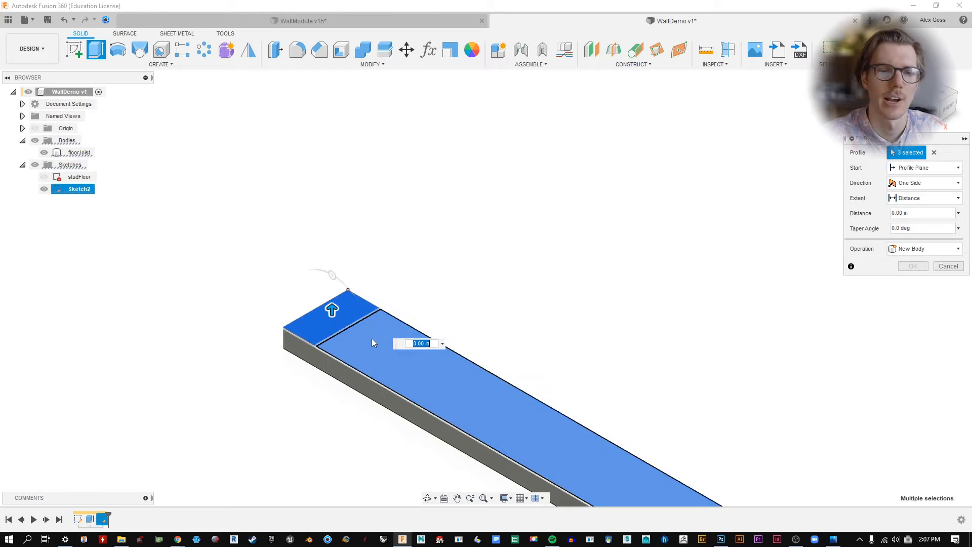
left_click(372, 340)
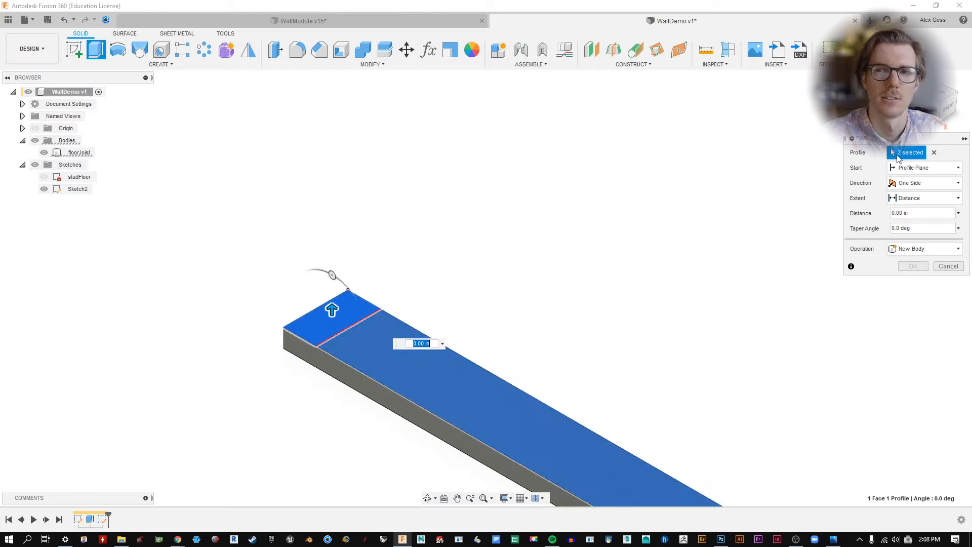
left_click(935, 153)
left_click(331, 305)
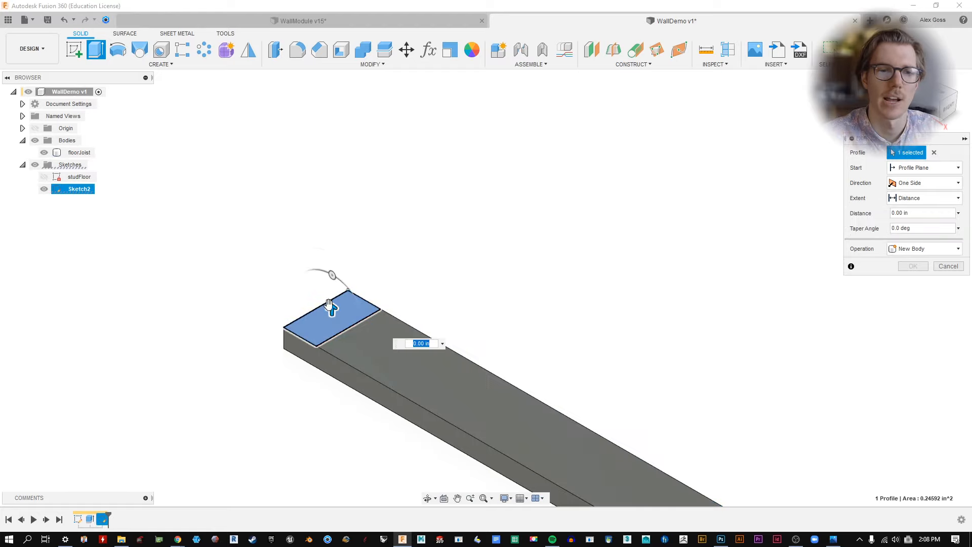
left_click_drag(331, 309, 332, 192)
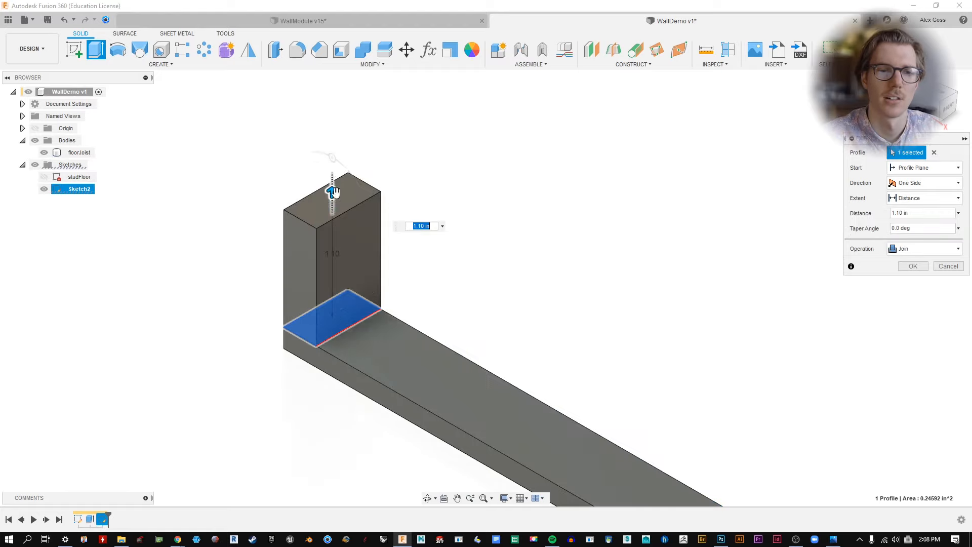
left_click(904, 255)
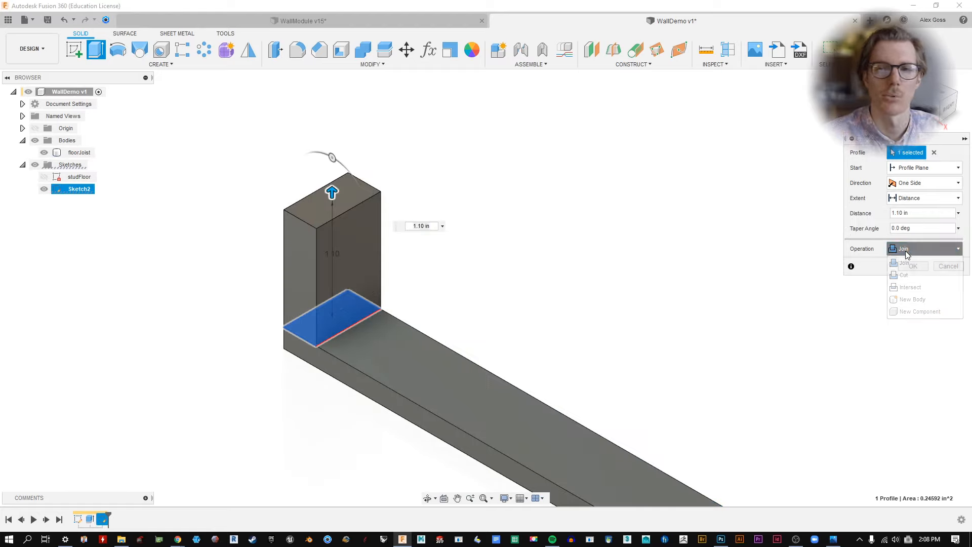
left_click(912, 300)
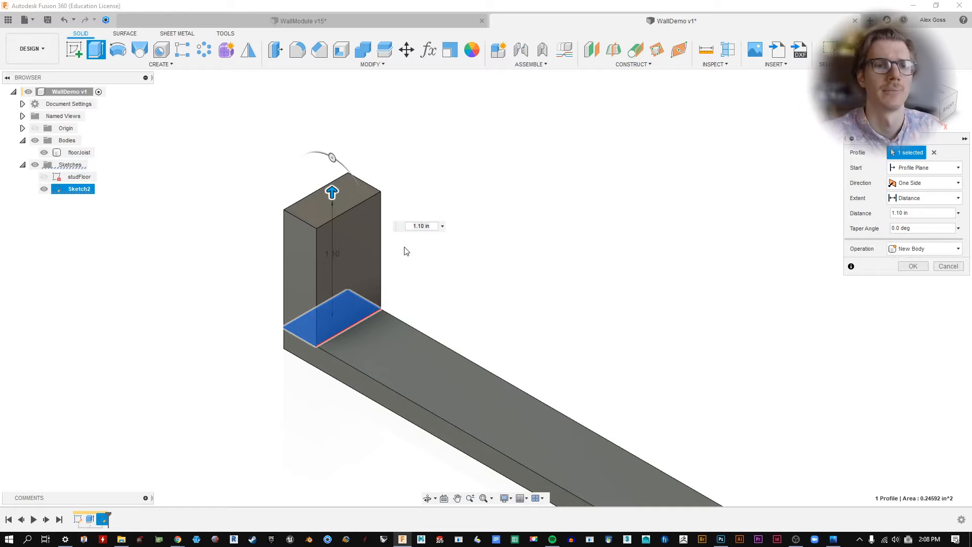
Step: Raise the extrusion's height to about 12 in and complete the new body
scroll(397, 287, "down", 5)
left_click_drag(366, 261, 390, 106)
middle_click_drag(522, 229, 486, 343)
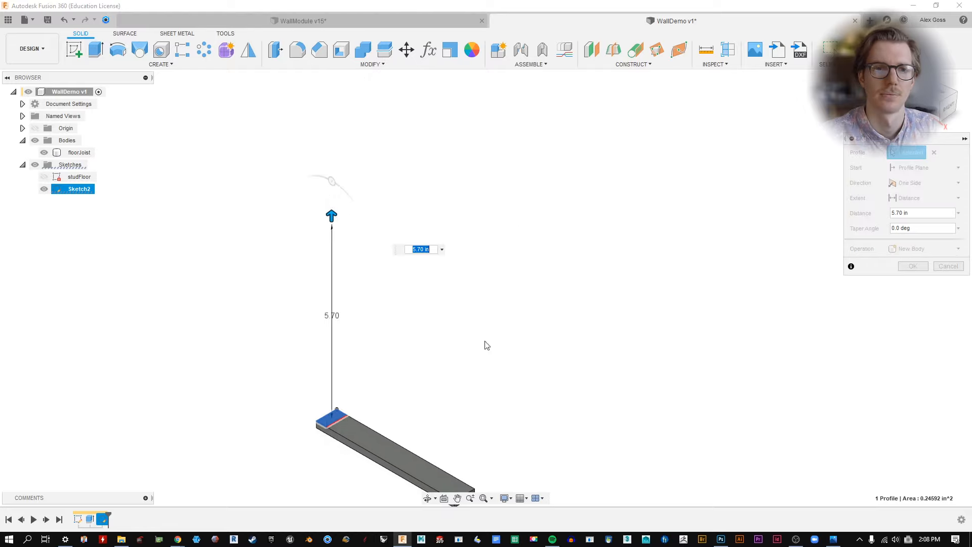
left_click_drag(331, 219, 333, 99)
scroll(445, 299, "down", 3)
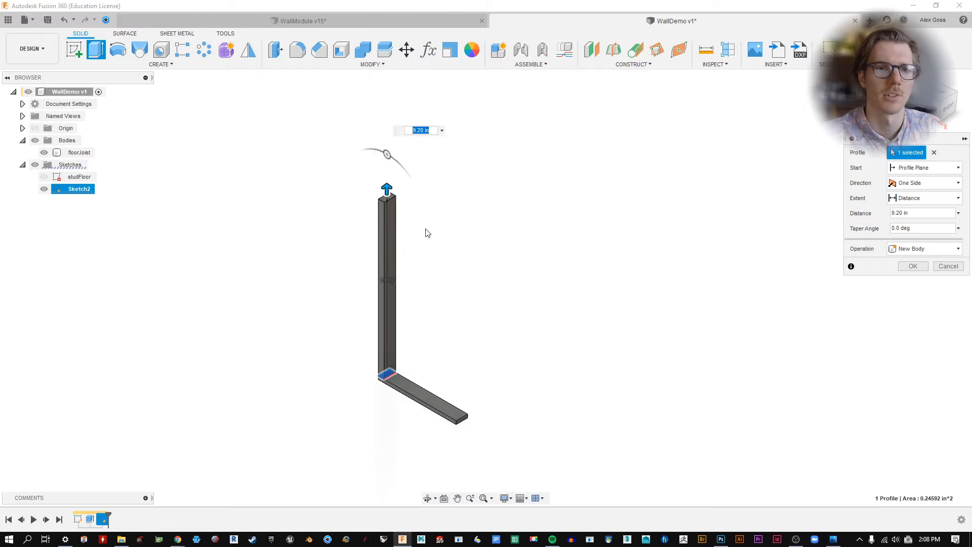
left_click_drag(387, 188, 388, 136)
key("Return")
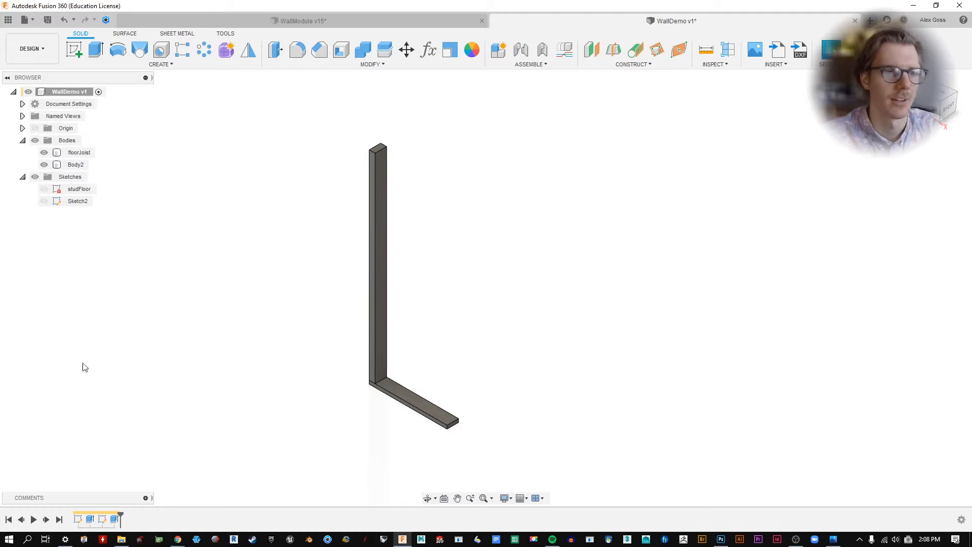
Step: Rename the new upright body as verticalStud
double_click(57, 166)
type("verticalStud")
key("Return")
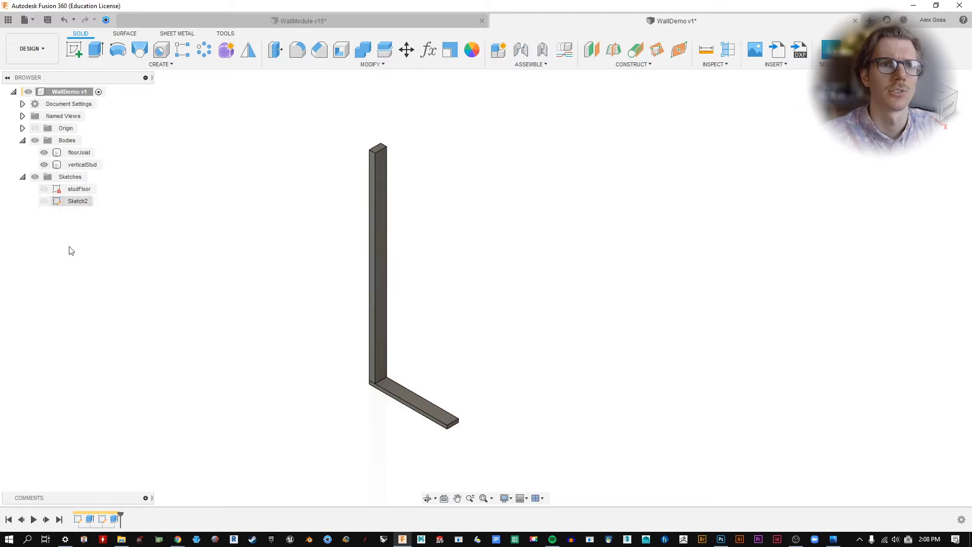
left_click(55, 166)
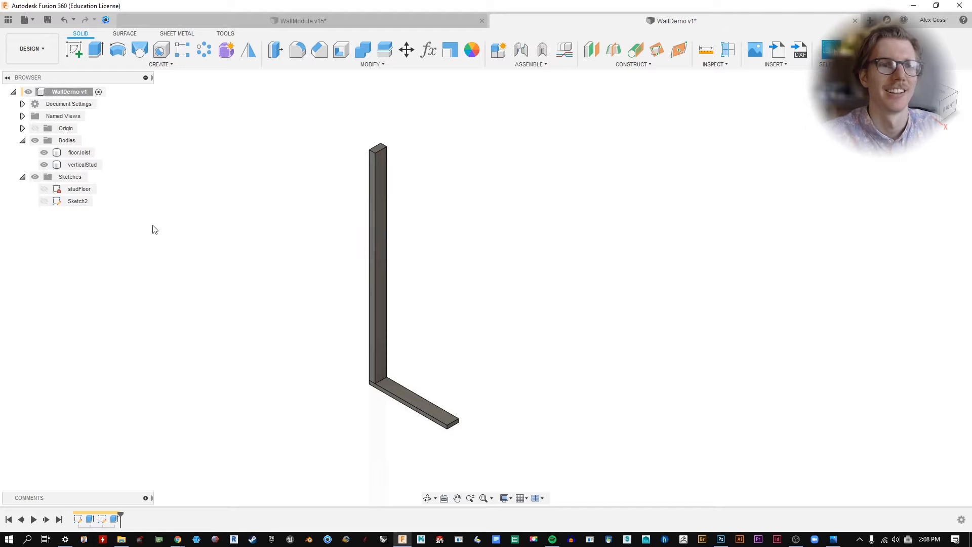
left_click(423, 401)
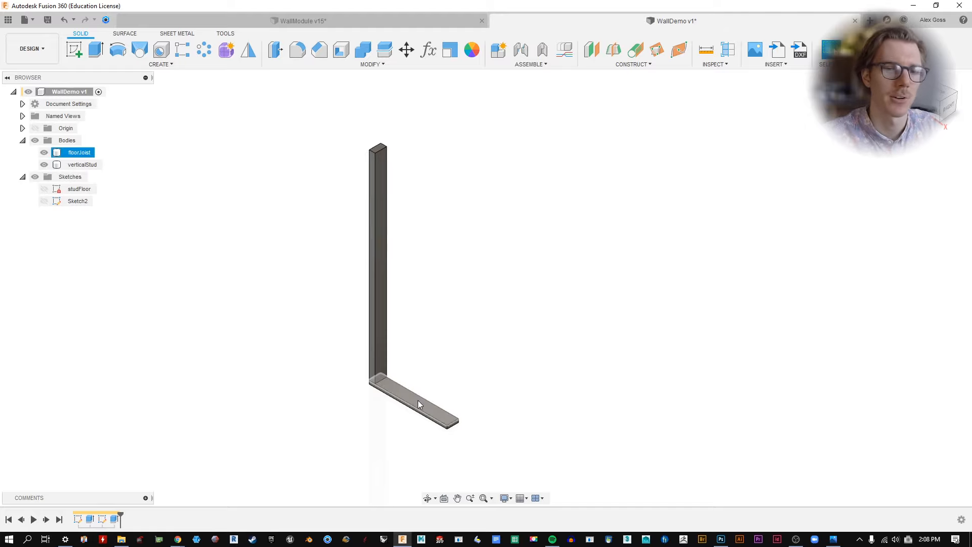
left_click(412, 396)
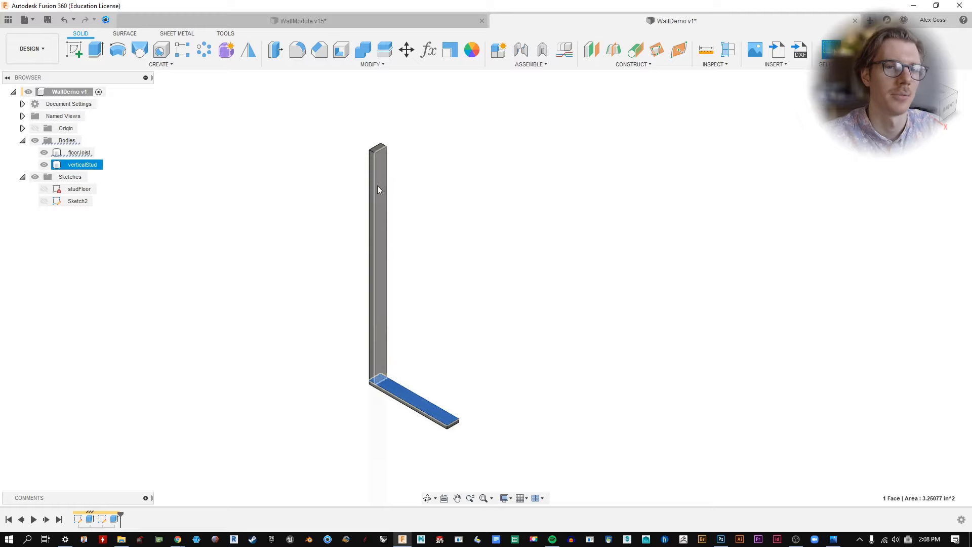
left_click(408, 312)
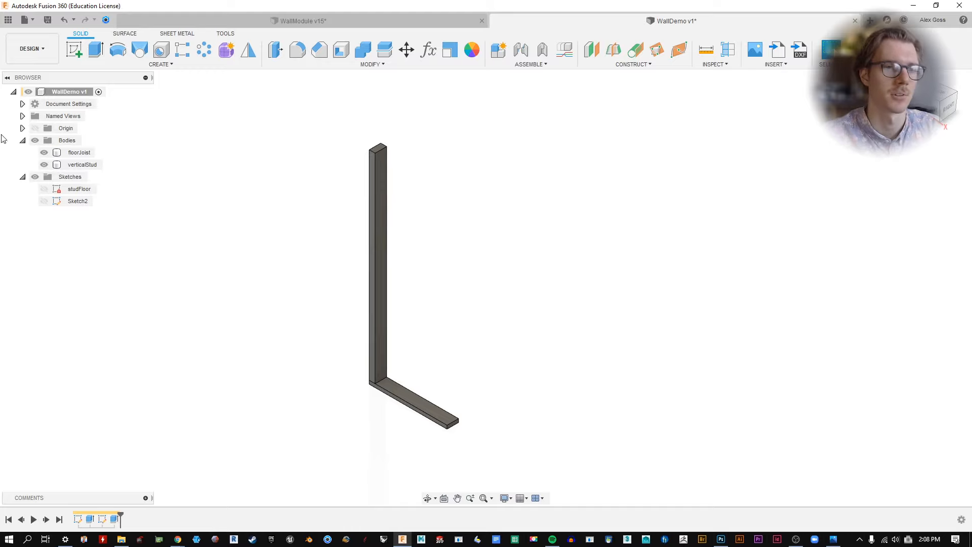
Step: Hide the floorJoist body and construct a midplane between the bottom and top end faces of the verticalStud body
left_click(44, 153)
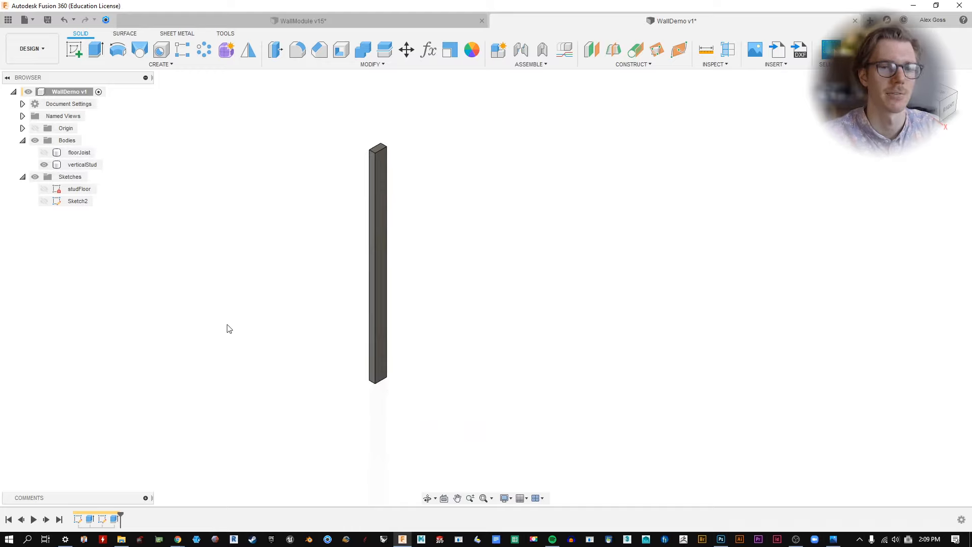
left_click(639, 66)
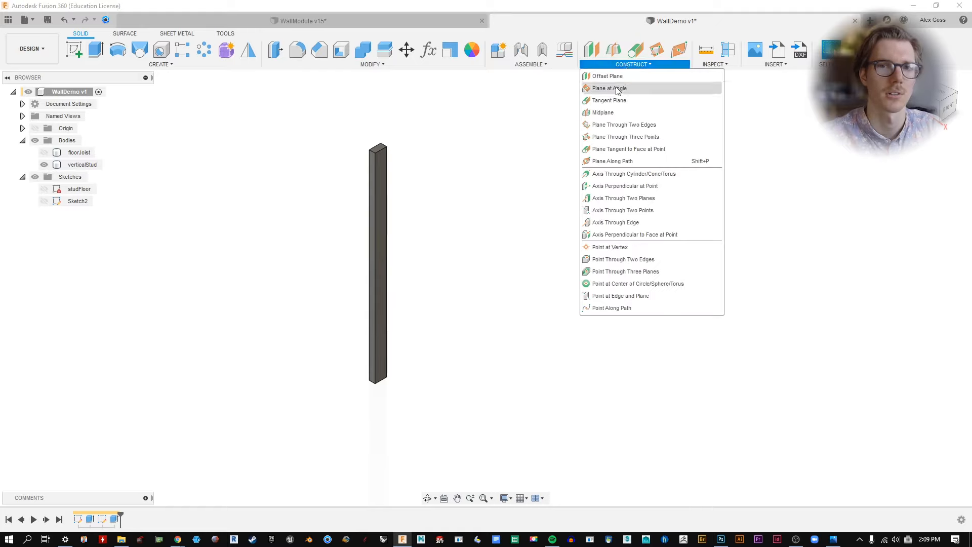
left_click(603, 112)
middle_click_drag(488, 315, 360, 363, "shift")
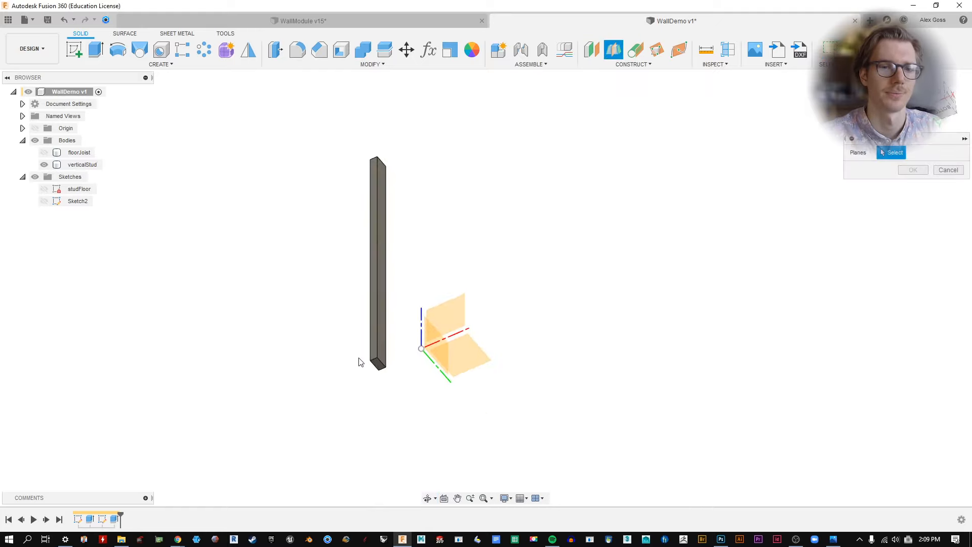
scroll(411, 370, "up", 3)
left_click(405, 361)
middle_click_drag(432, 206, 455, 205, "shift")
left_click(458, 228)
middle_click_drag(473, 284, 508, 243, "shift")
left_click(913, 170)
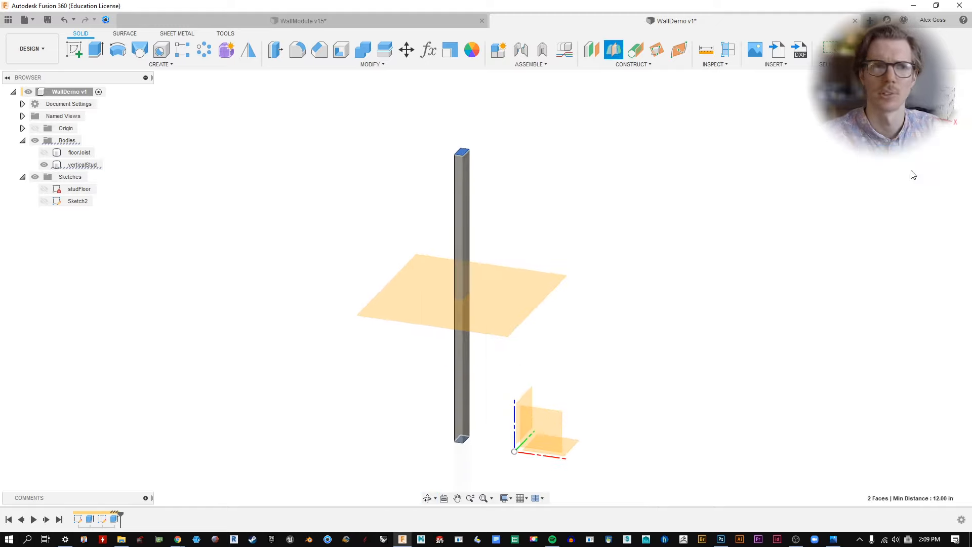
Step: Rename the new construction plane as verticalStudMidplane
left_click(22, 213)
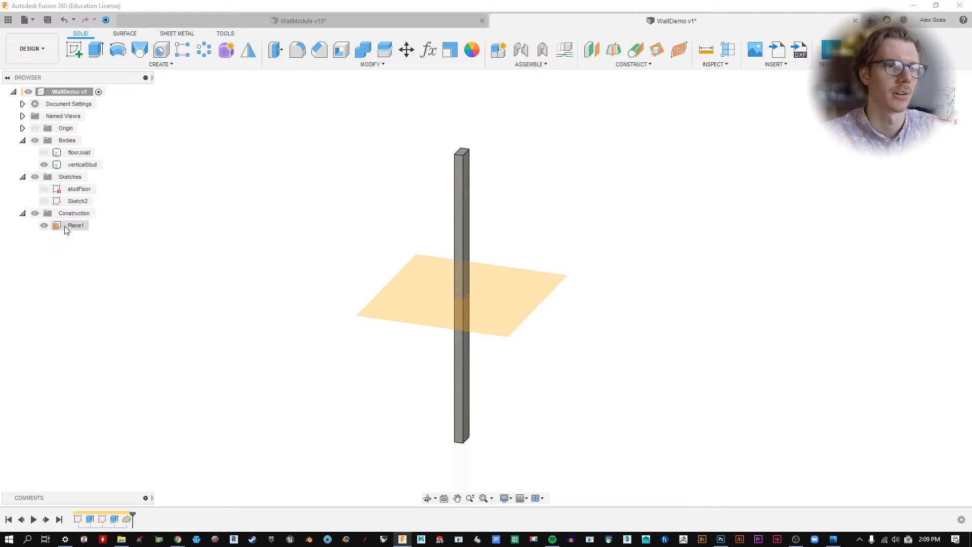
double_click(76, 225)
type("v")
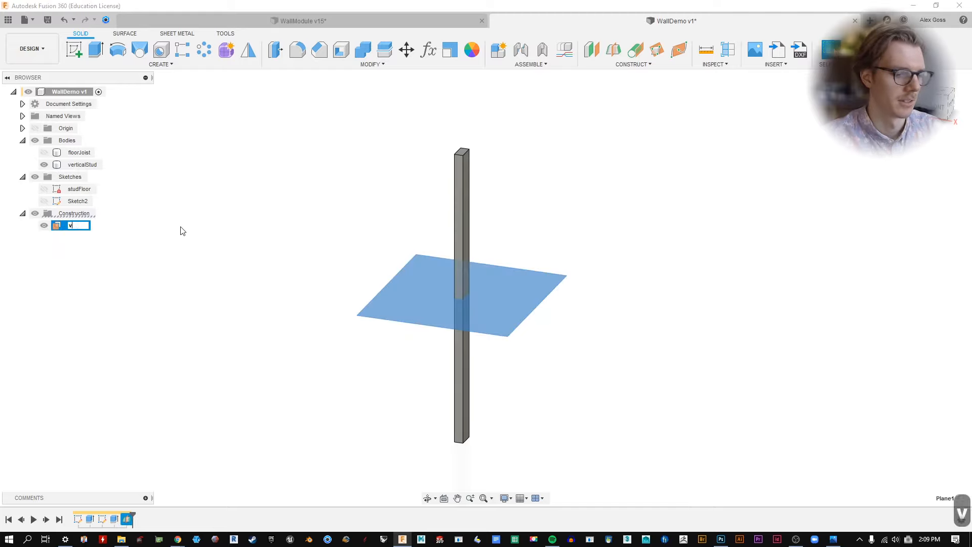
type("erticalStudMidplane")
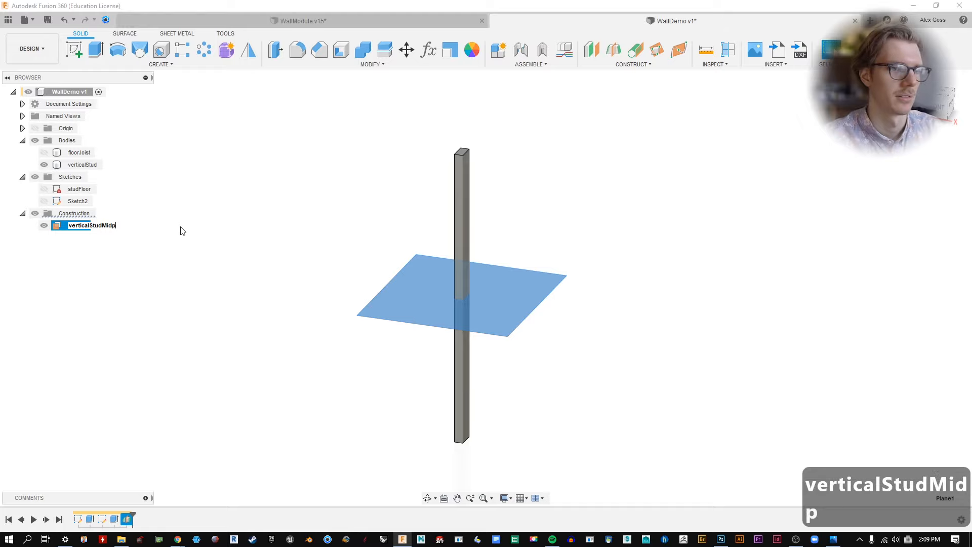
key("Return")
Step: Rename the stud's profile sketch, Sketch2, as verticalStud
double_click(81, 202)
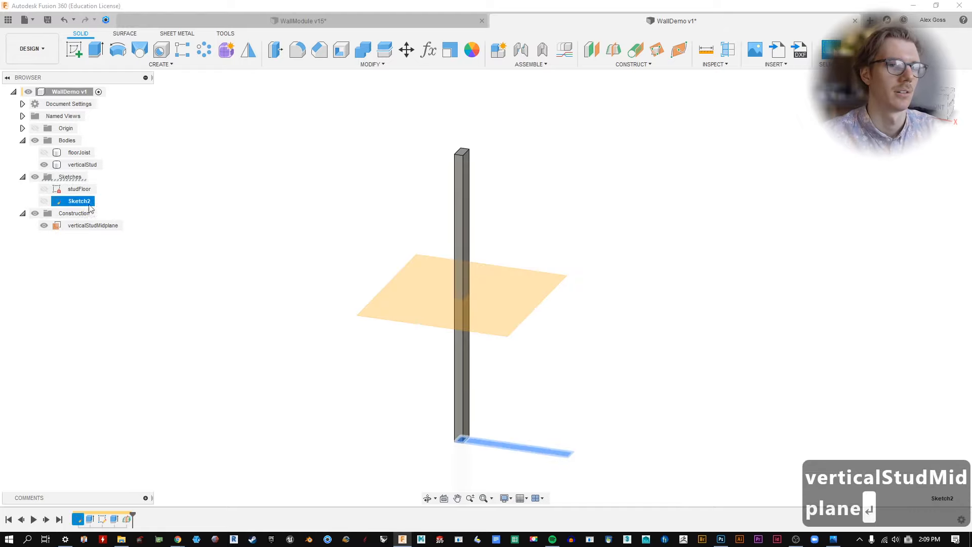
type("vertica")
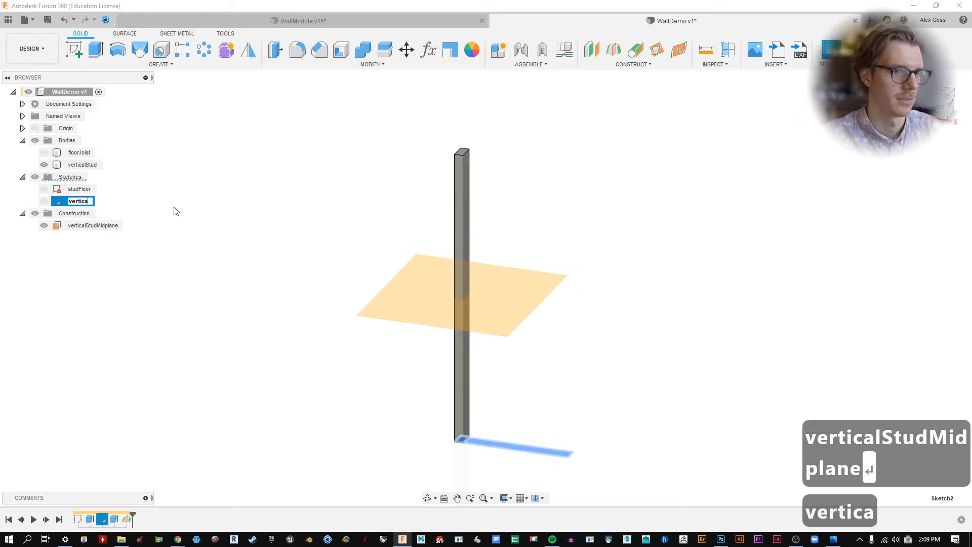
type("lStud")
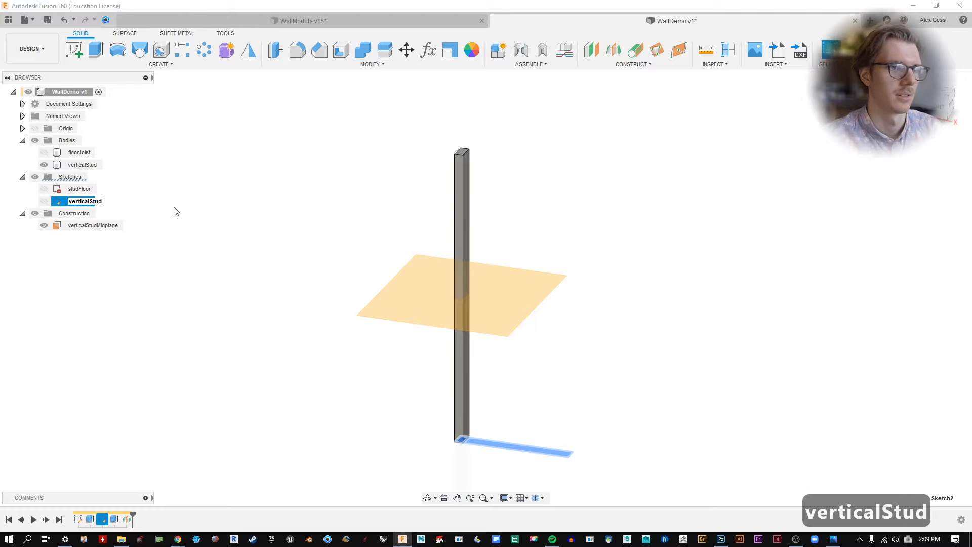
key("Return")
left_click(175, 210)
middle_click_drag(227, 204, 213, 212, "shift")
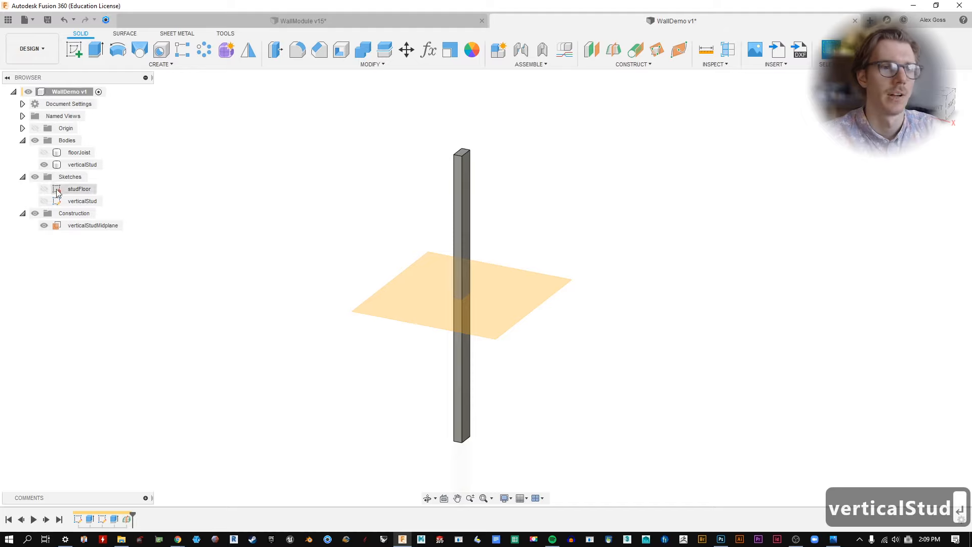
Step: Show the floorJoist body and mirror it across verticalStudMidplane to place a joist at the stud's upper end
left_click(44, 153)
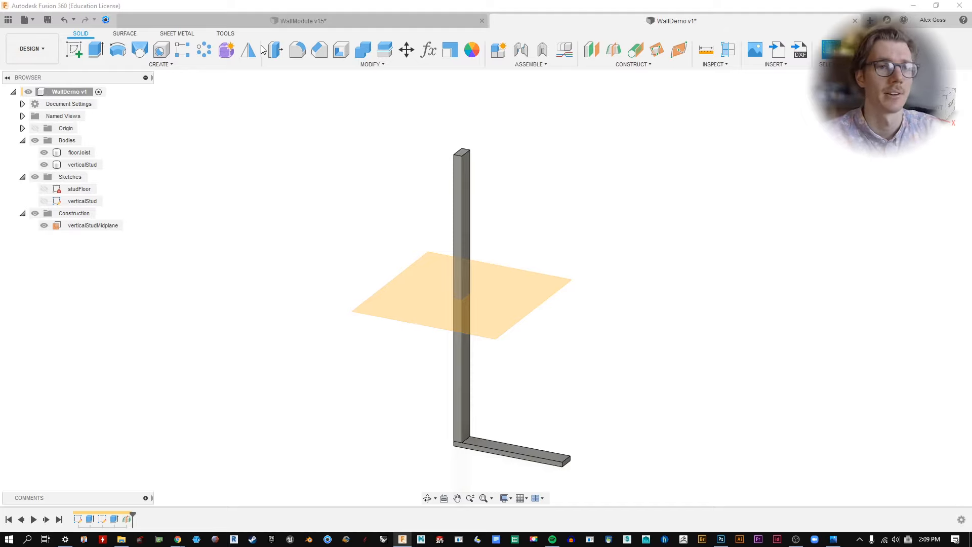
left_click(198, 65)
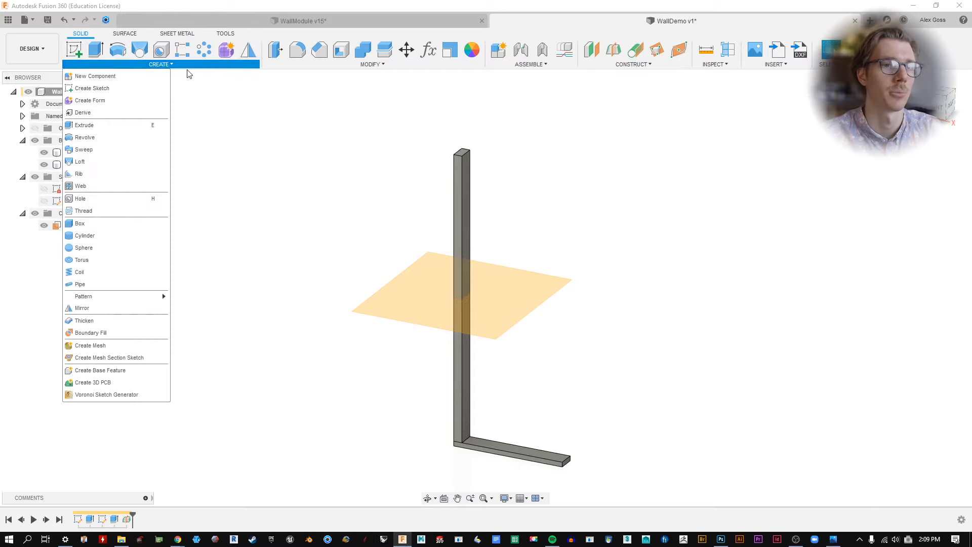
left_click(104, 307)
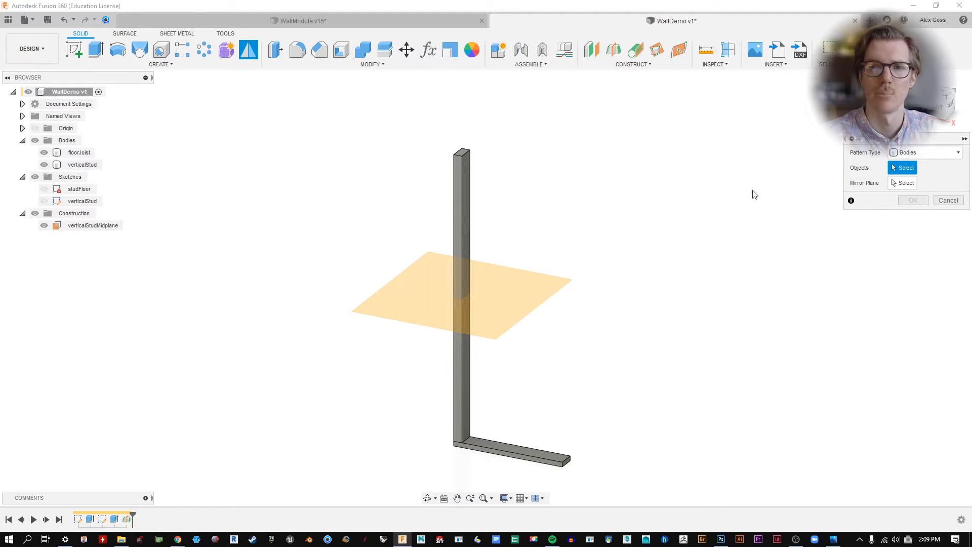
left_click(557, 460)
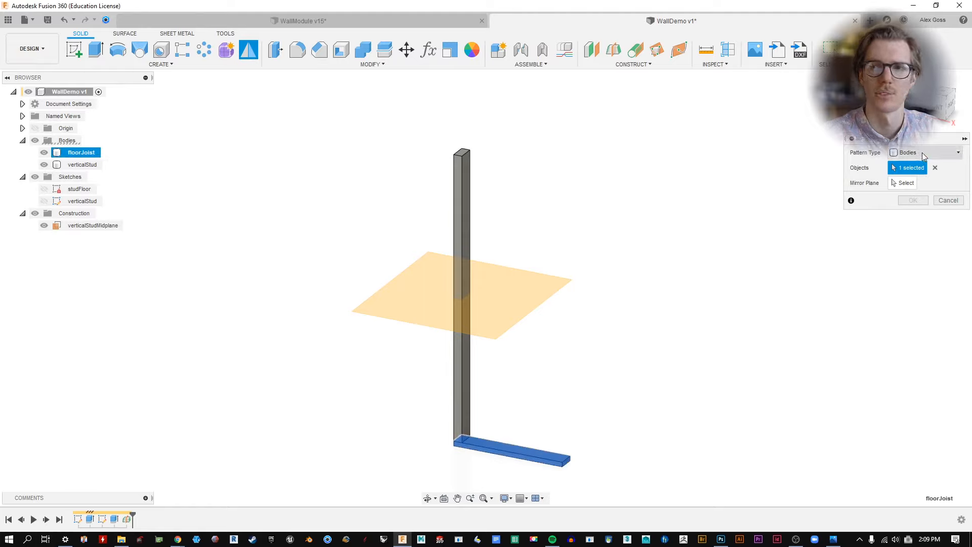
left_click(902, 182)
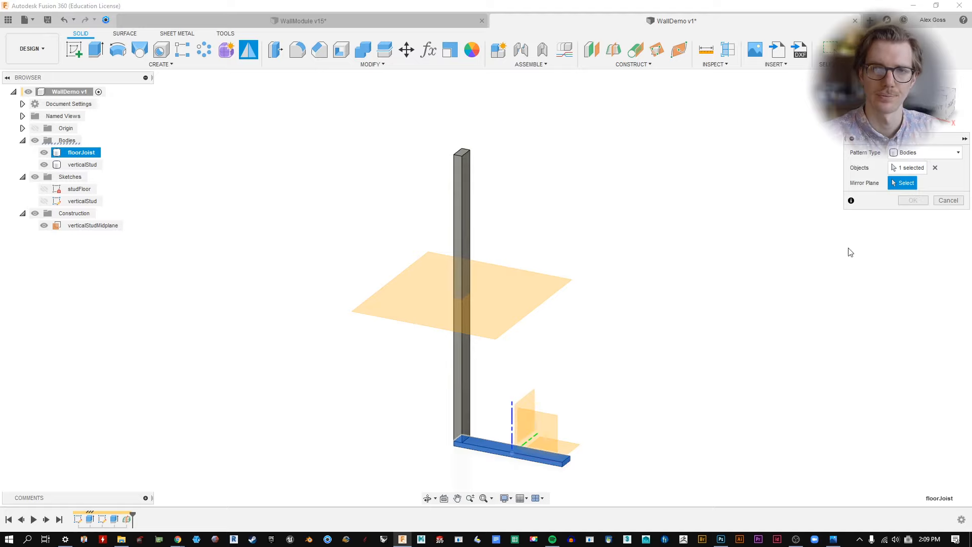
left_click(531, 303)
left_click(913, 201)
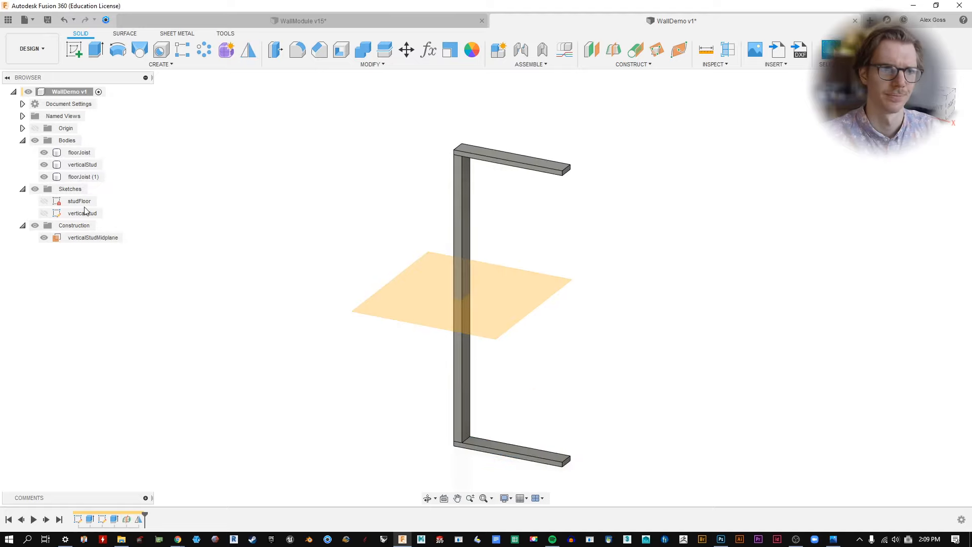
Step: Rename the mirrored upper joist body as topJoist
double_click(86, 177)
type("ceilin")
key("BackSpace")
key("BackSpace")
key("BackSpace")
key("BackSpace")
key("BackSpace")
key("BackSpace")
type("top")
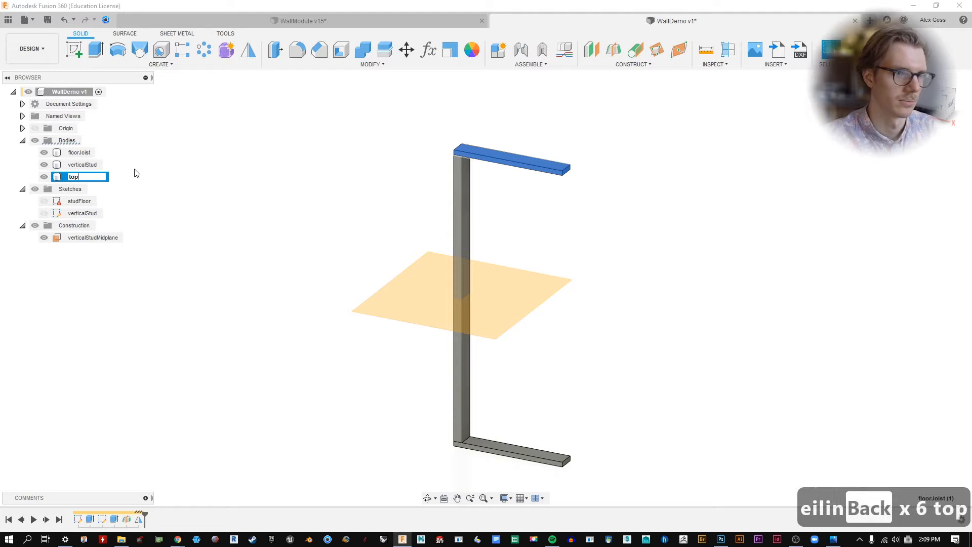
type("Joist")
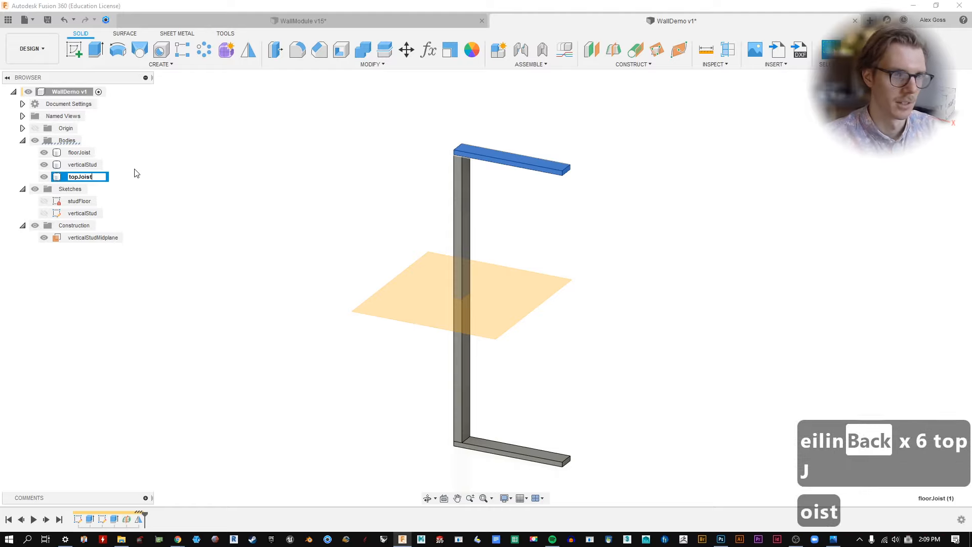
key("Return")
Step: Hide verticalStudMidplane and create components from the floorJoist, verticalStud and topJoist bodies
left_click(44, 237)
left_click(79, 152)
left_click(78, 177, "shift")
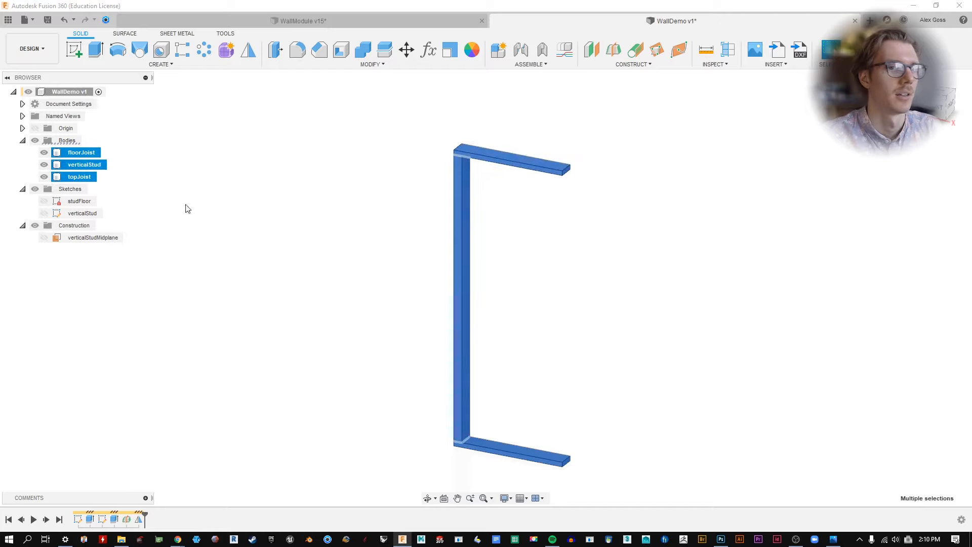
left_click(86, 153)
left_click(80, 177, "shift")
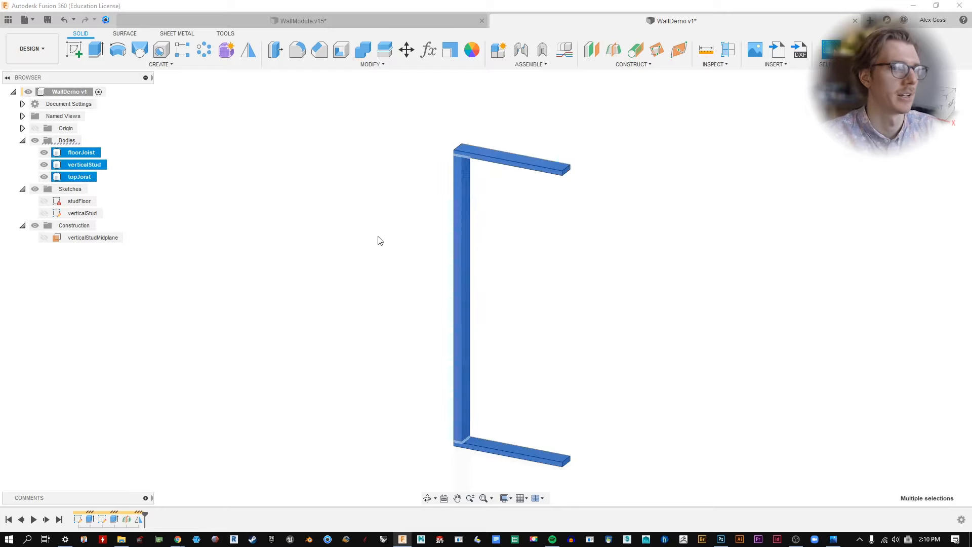
left_click(380, 238)
left_click(82, 164)
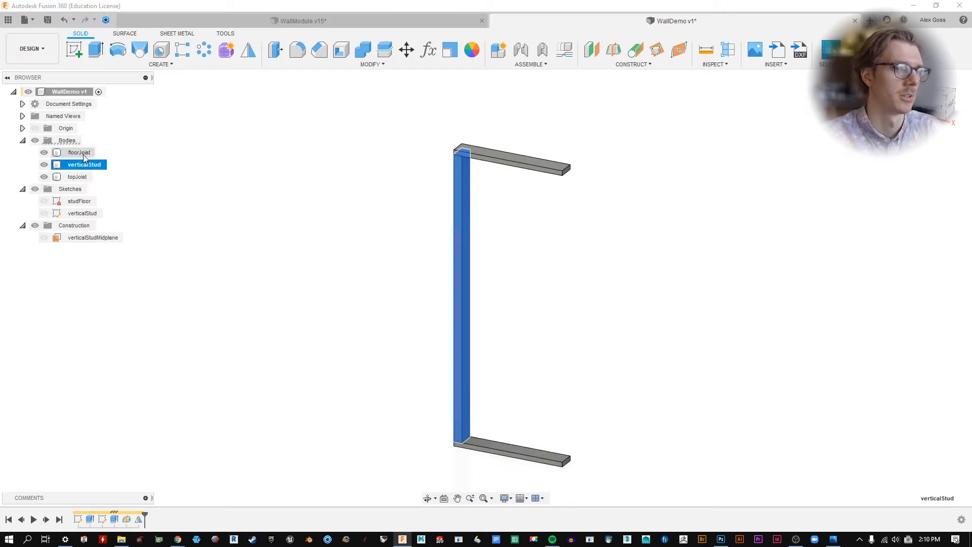
left_click(80, 153, "ctrl")
left_click(78, 177, "ctrl")
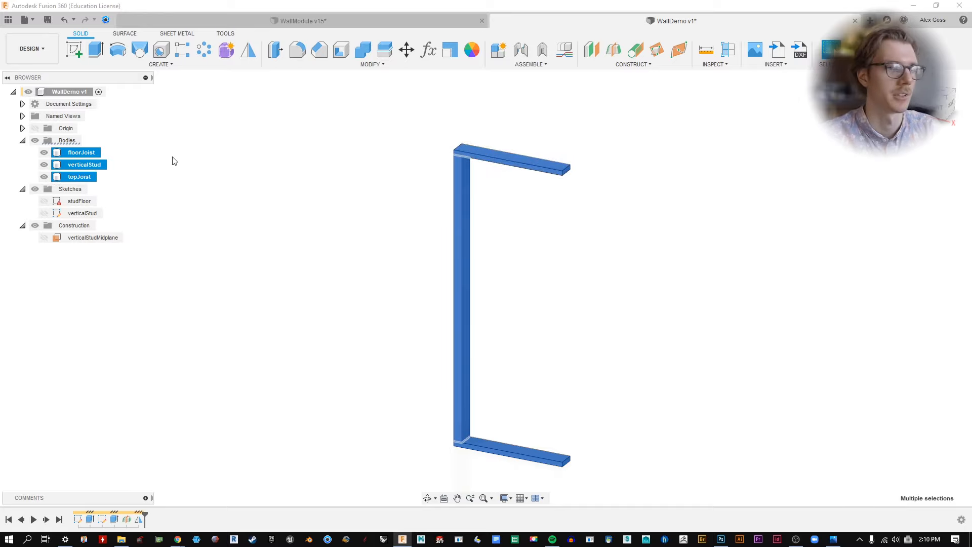
right_click(71, 152)
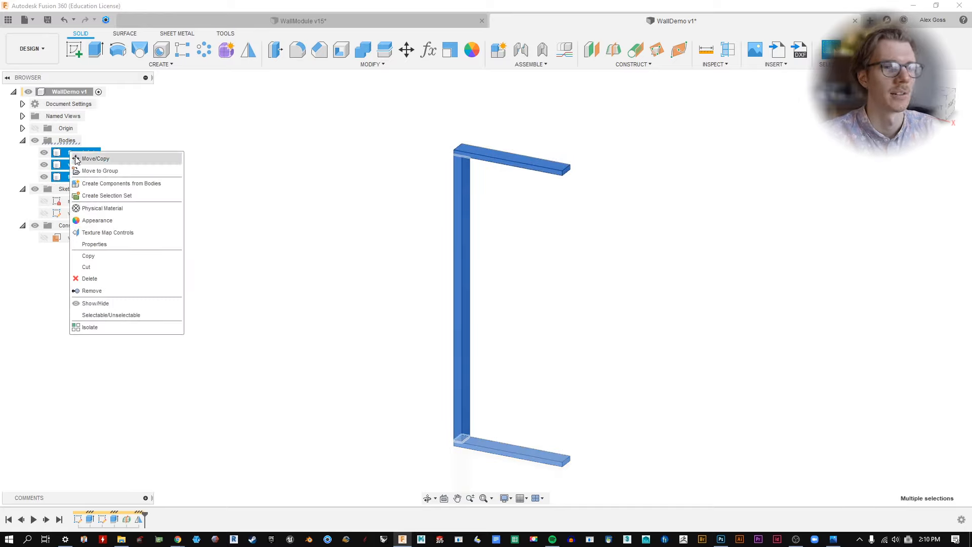
left_click(111, 183)
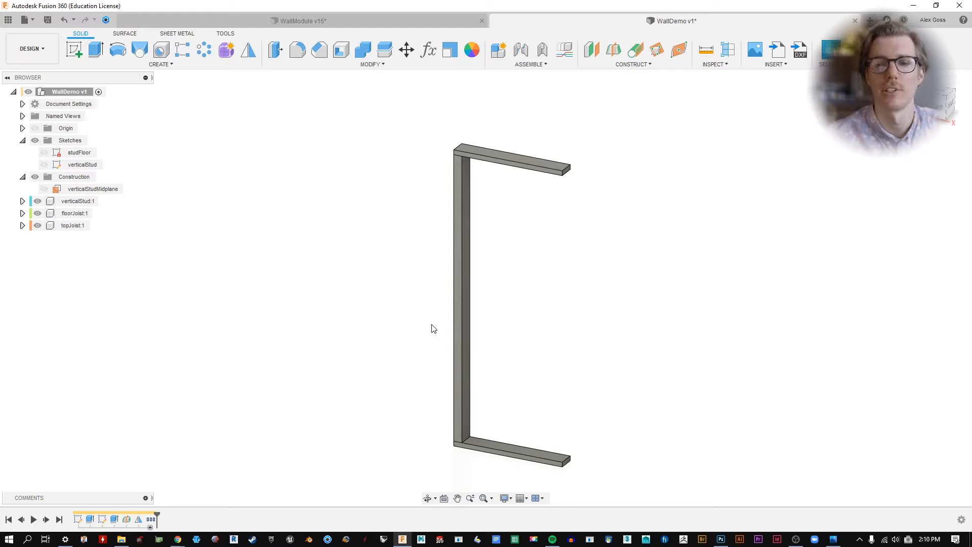
Step: Set up a rectangular component pattern of verticalStud:1 along the origin X axis, hiding floorJoist:1 only while picking the axis
left_click(203, 66)
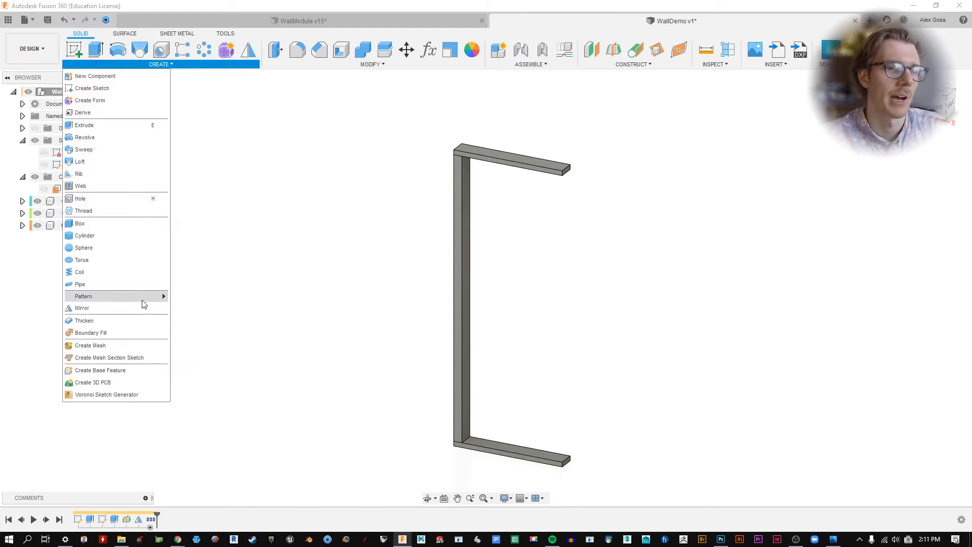
left_click(174, 299)
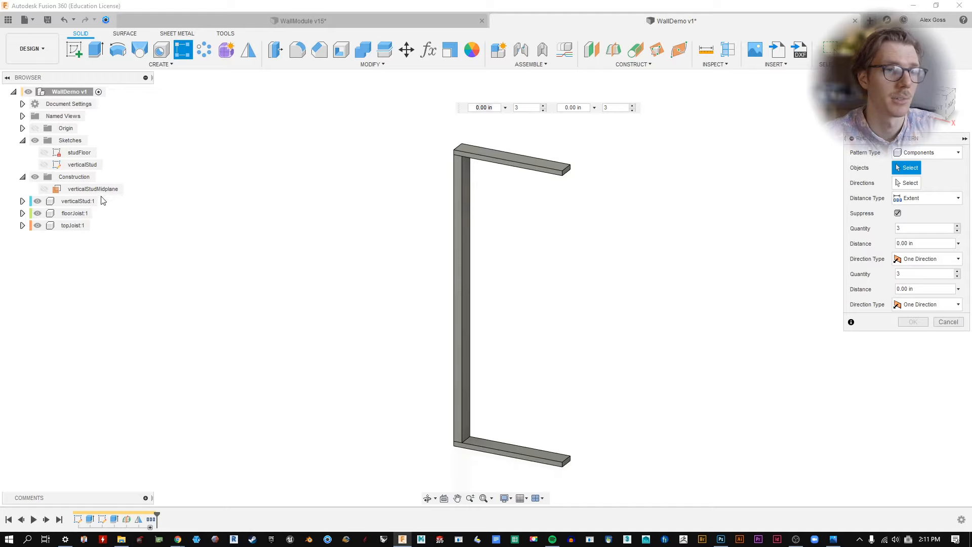
left_click(81, 201)
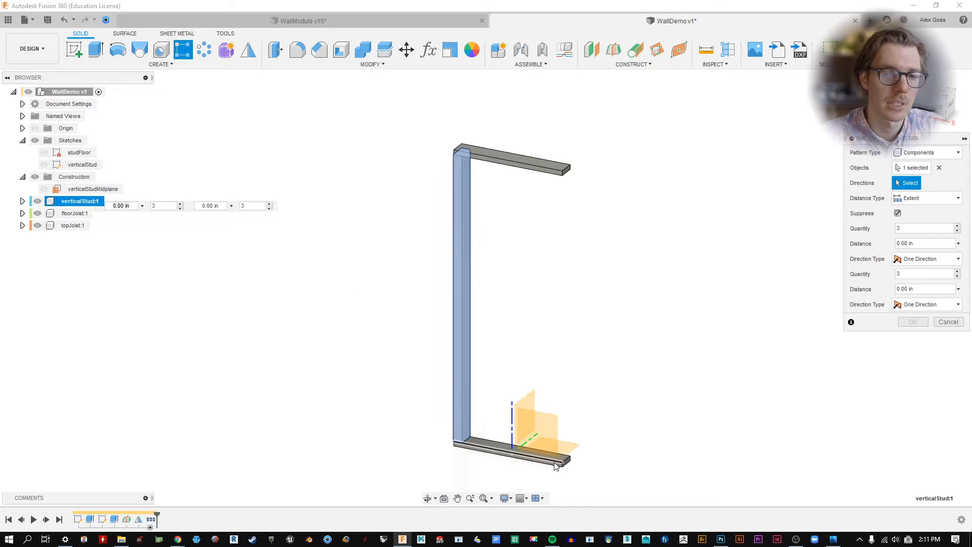
left_click(38, 214)
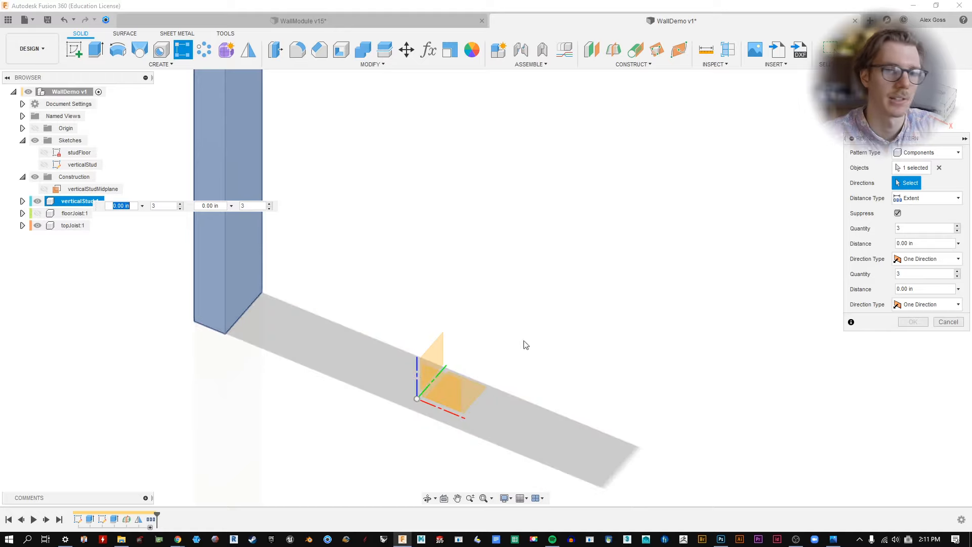
left_click(433, 404)
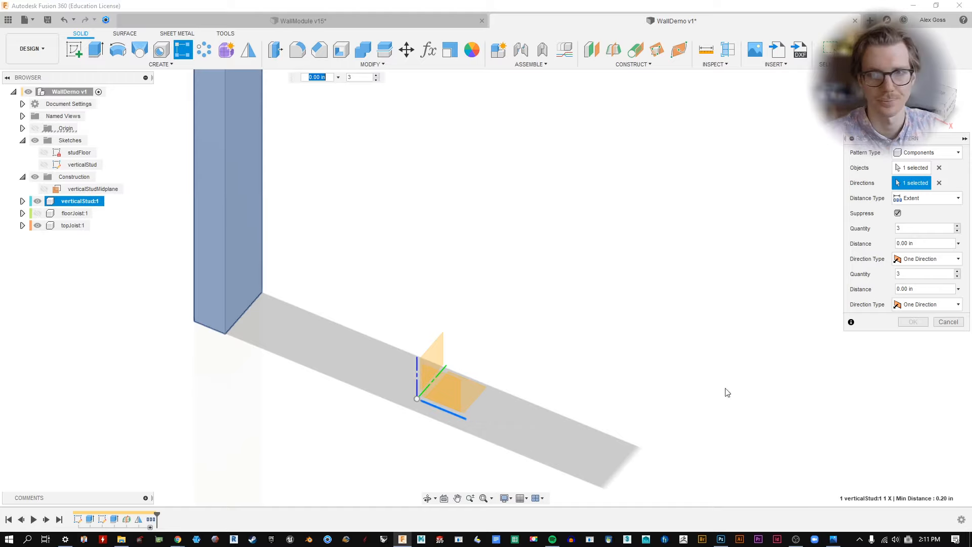
left_click(37, 214)
Step: Set the stud pattern to a quantity of 4 over an extent of 4.30 in along the floor joist
scroll(684, 262, "down", 3)
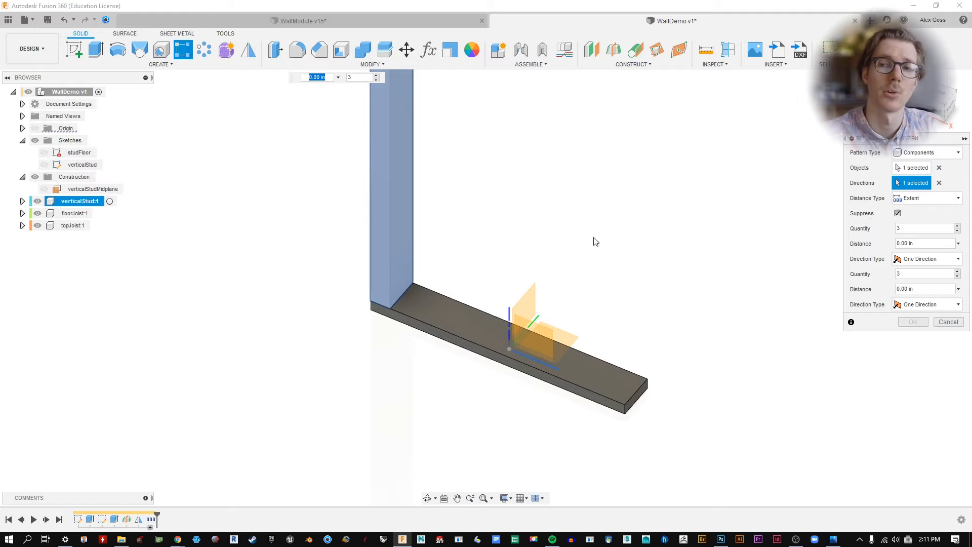
middle_click_drag(647, 169, 558, 278)
scroll(562, 265, "down", 3)
left_click_drag(430, 197, 521, 232)
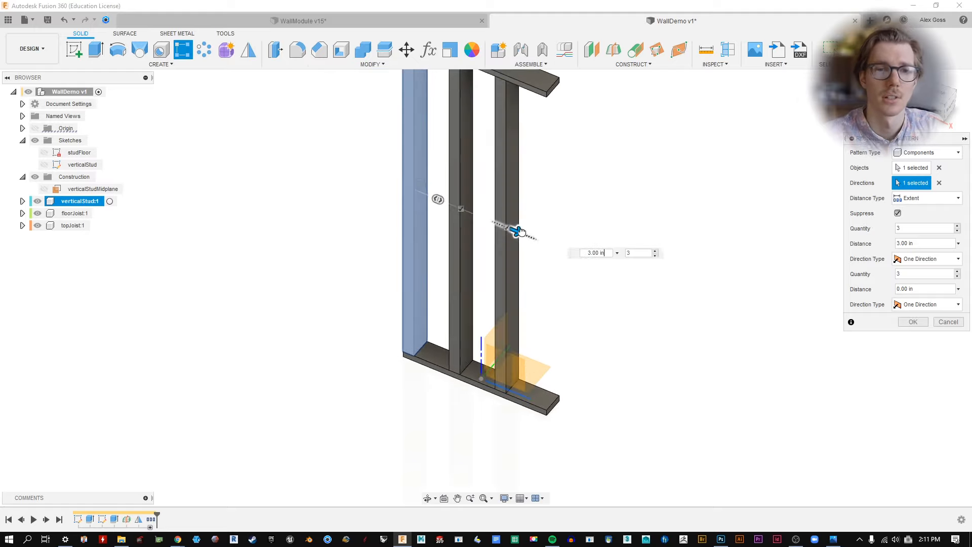
key("Tab")
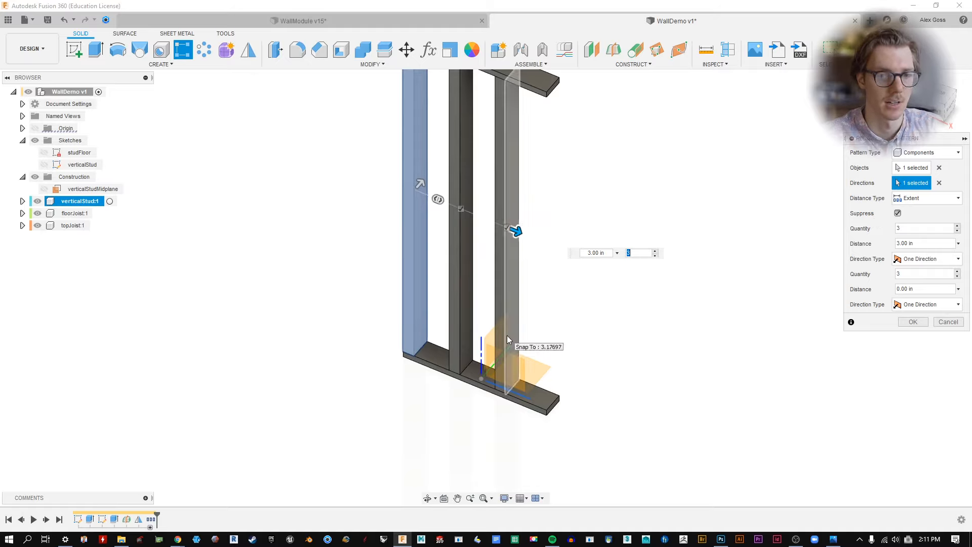
type("4")
left_click_drag(517, 231, 552, 233)
scroll(569, 310, "up", 2)
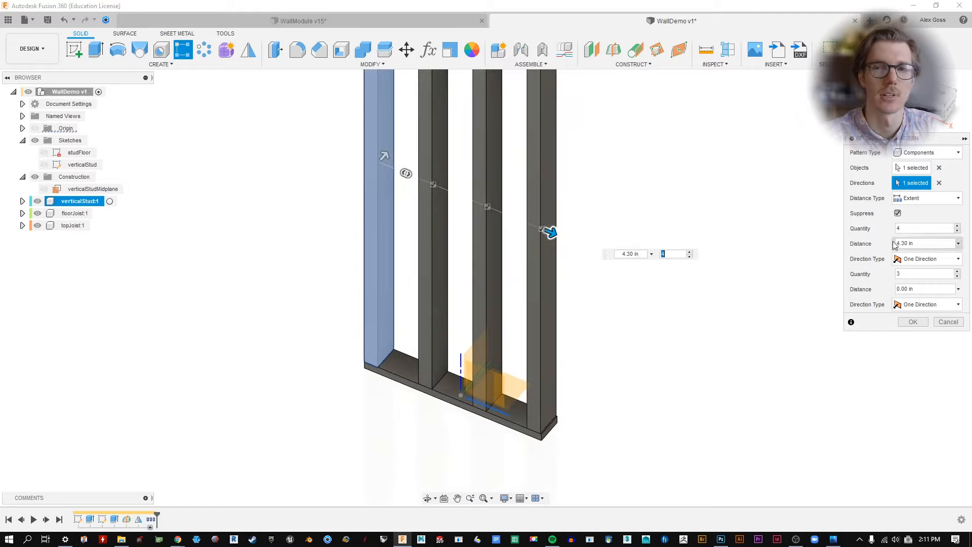
middle_click_drag(745, 199, 699, 256)
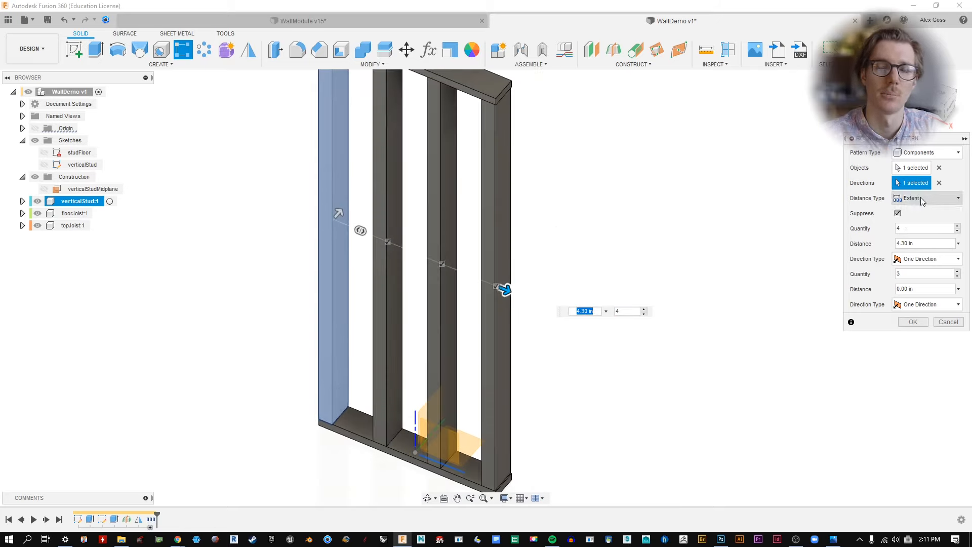
Step: Compare the Spacing and Extent distance types, keep Extent, and set the second direction's quantity to 2
left_click(924, 243)
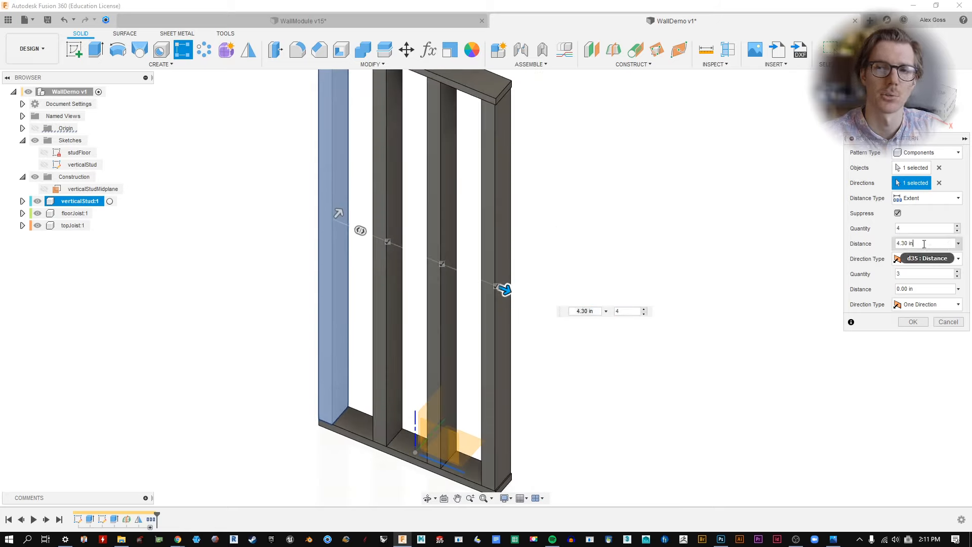
left_click(927, 198)
left_click(914, 218)
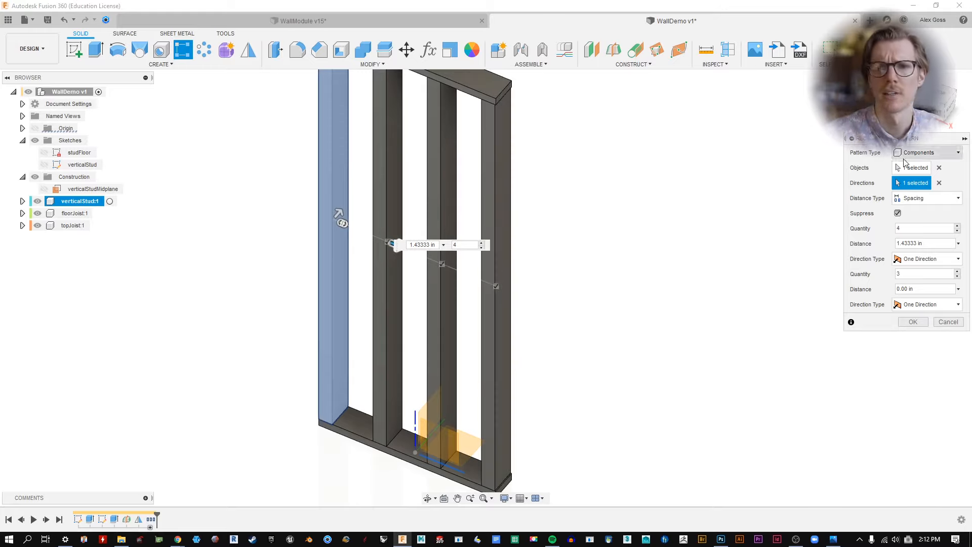
left_click(957, 277)
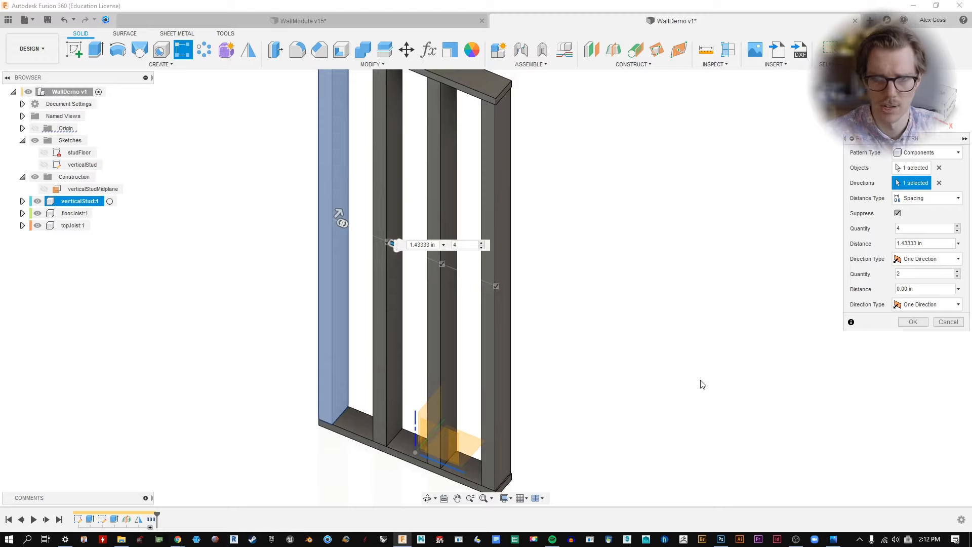
left_click(921, 200)
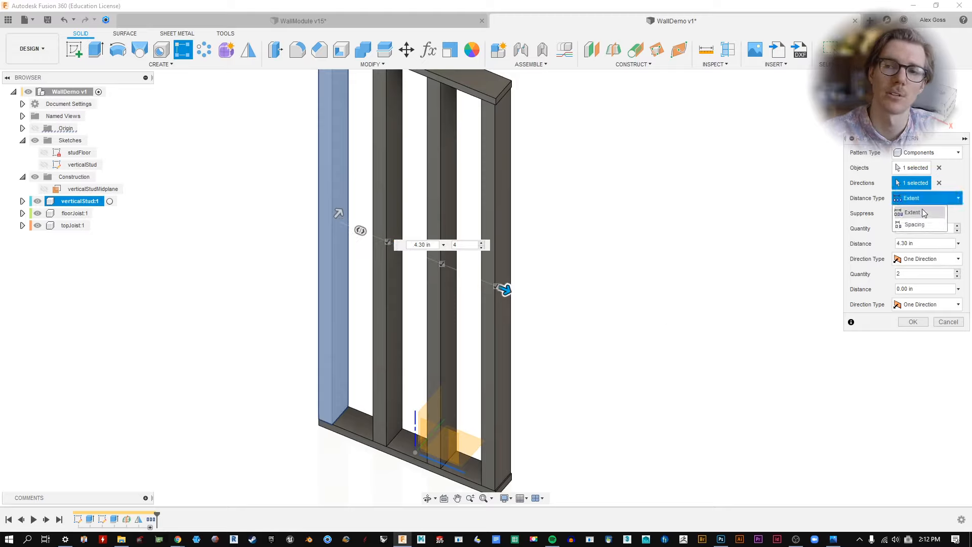
left_click(925, 225)
left_click(955, 199)
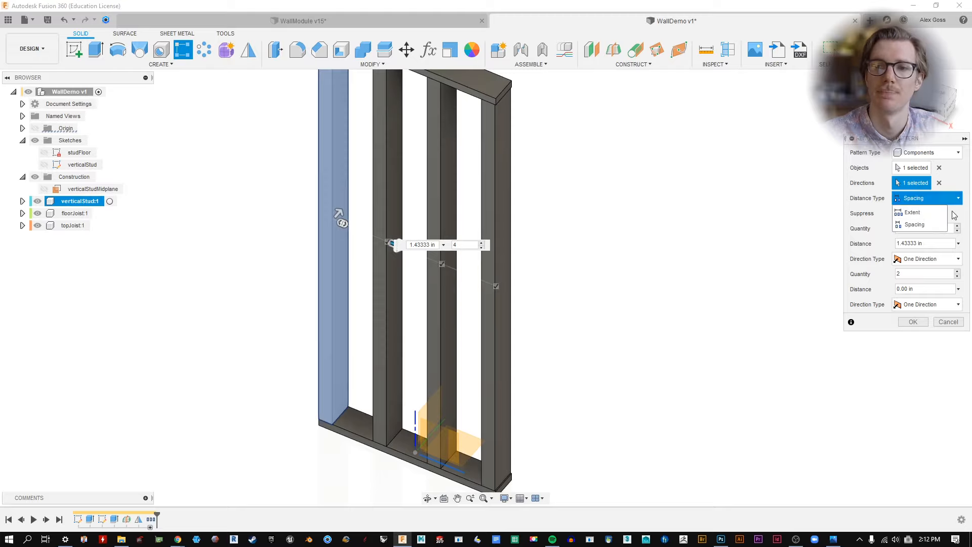
left_click(914, 213)
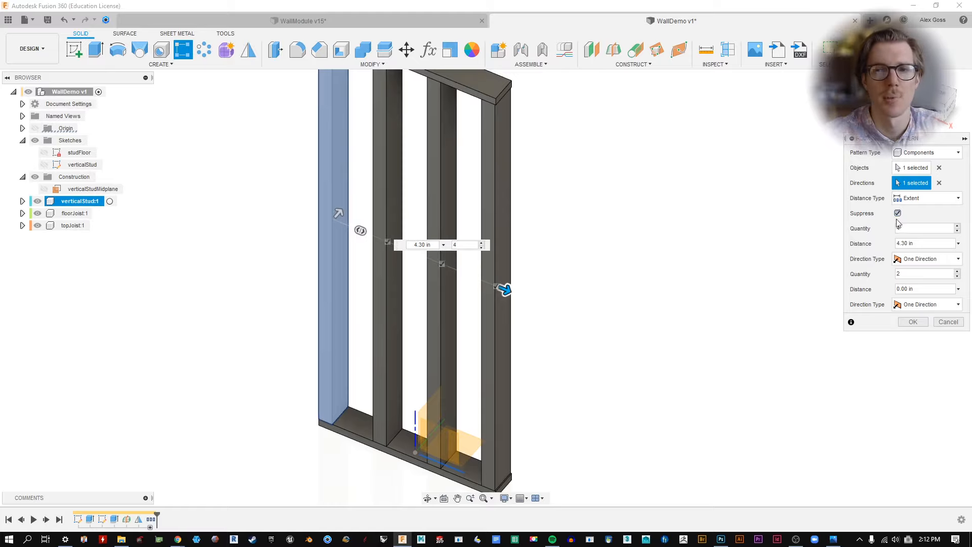
Step: Turn off the Suppress option, create the vertical stud pattern, and highlight its first two stud components
left_click(444, 262)
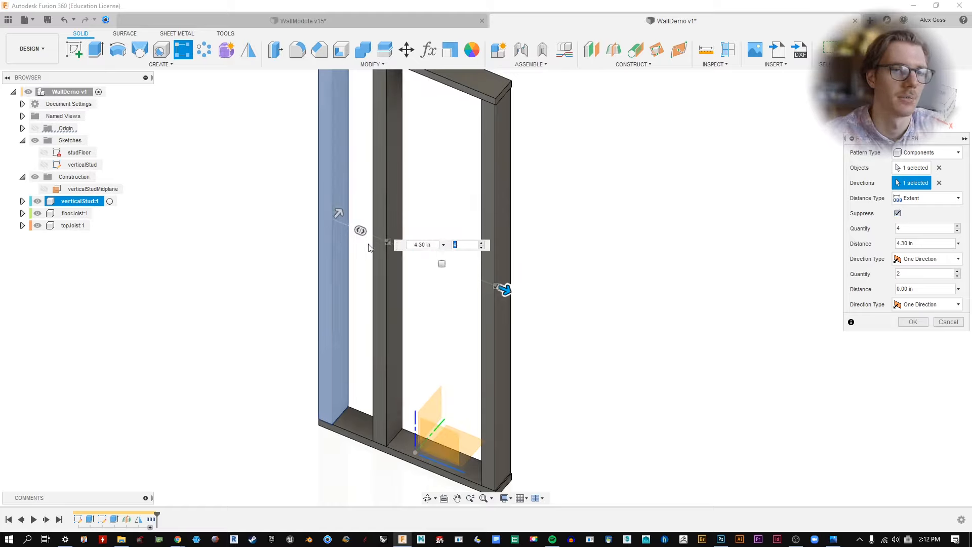
left_click(897, 213)
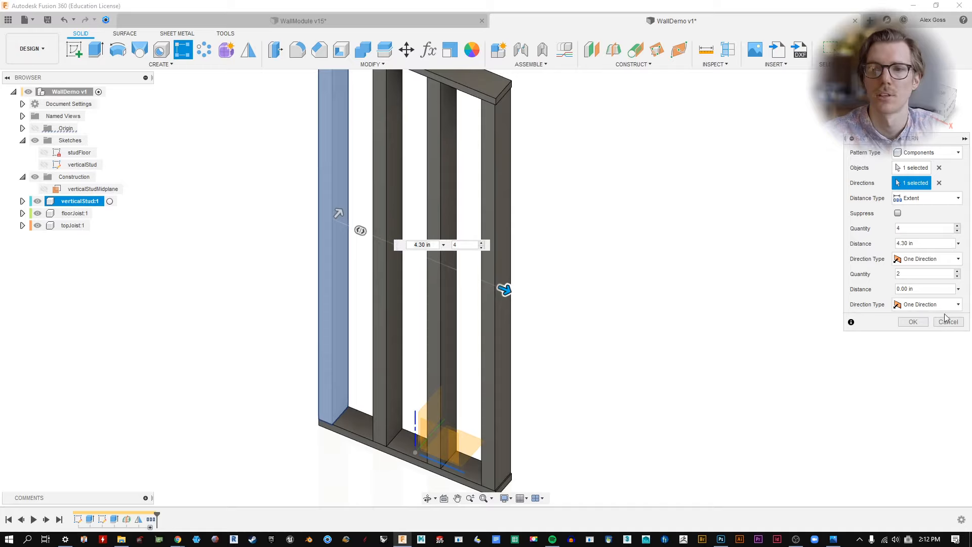
left_click(957, 277)
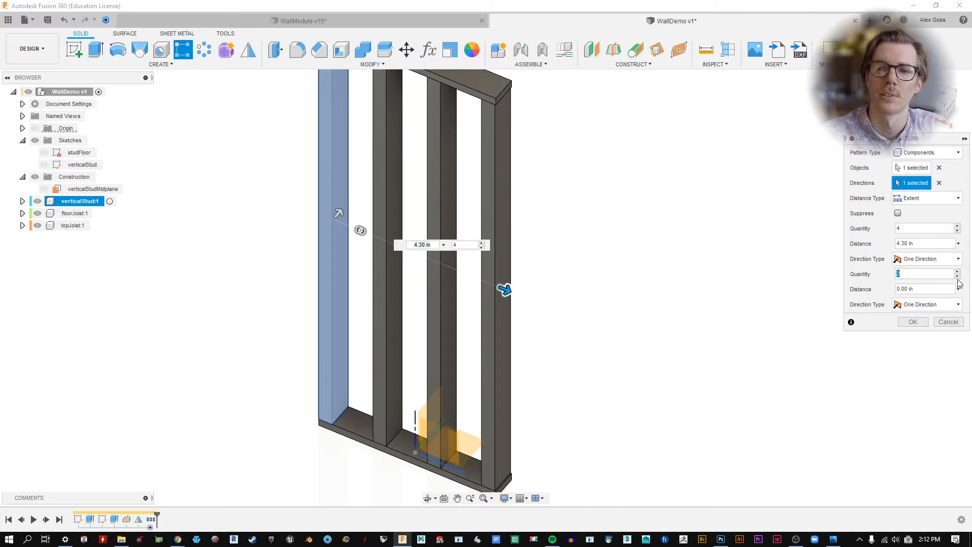
left_click(913, 322)
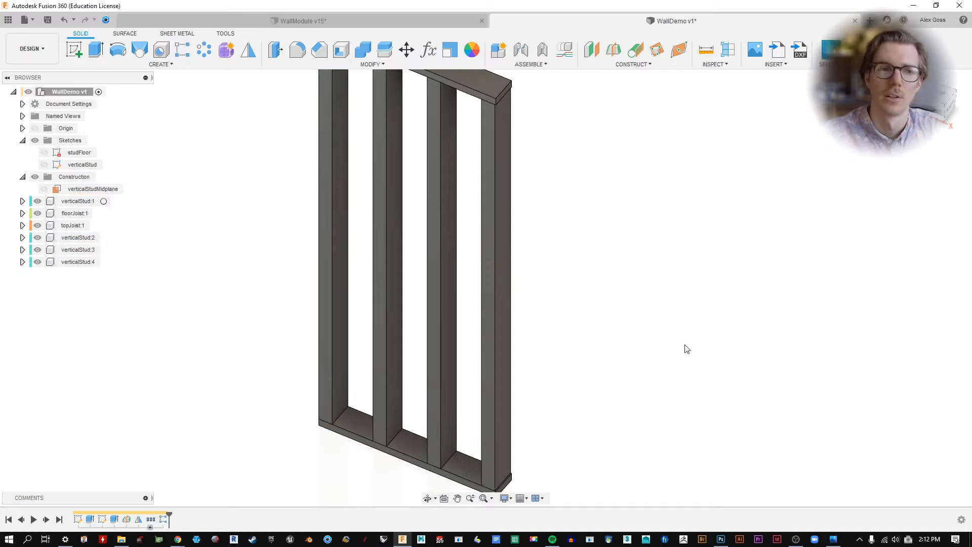
left_click(78, 201)
left_click(78, 237)
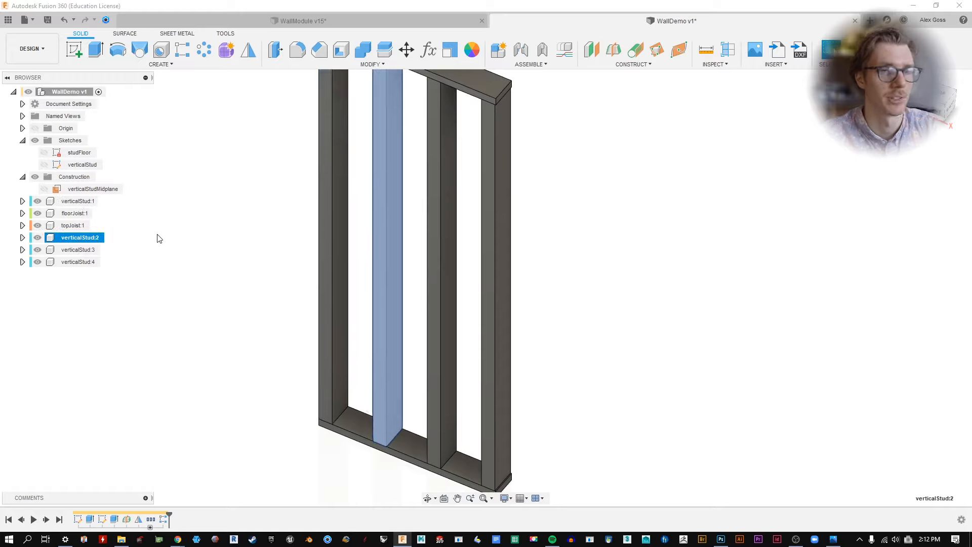
Step: Clear the component selection and examine how the last vertical stud sits at the end of the floor joist
left_click(196, 243)
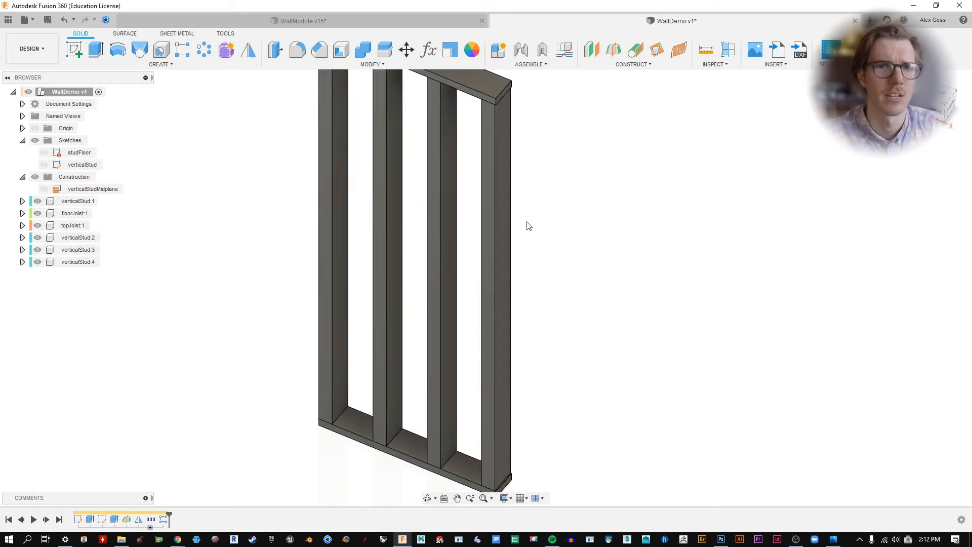
scroll(527, 225, "down", 2)
middle_click_drag(568, 179, 569, 238)
middle_click_drag(761, 309, 740, 292)
scroll(740, 292, "down", 2)
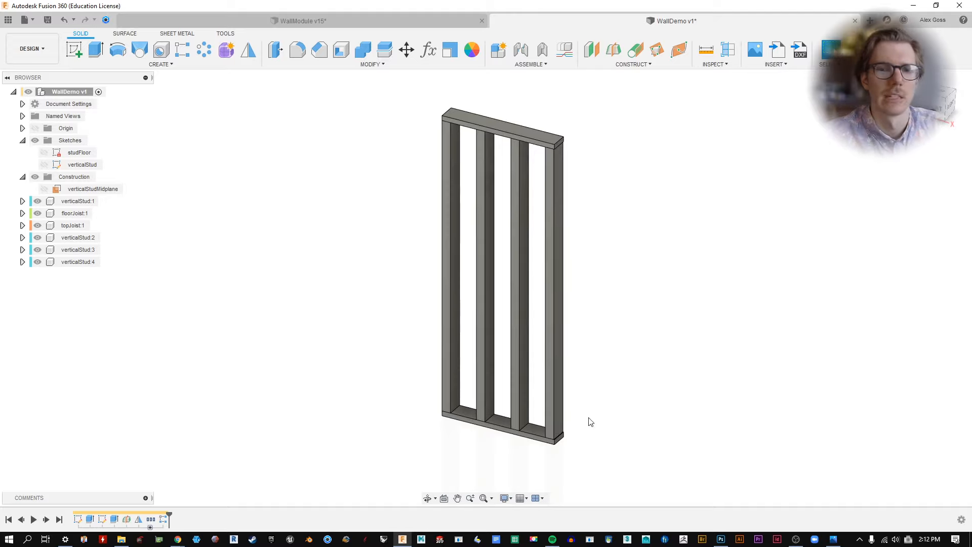
scroll(594, 426, "up", 1)
middle_click_drag(713, 247, 698, 256)
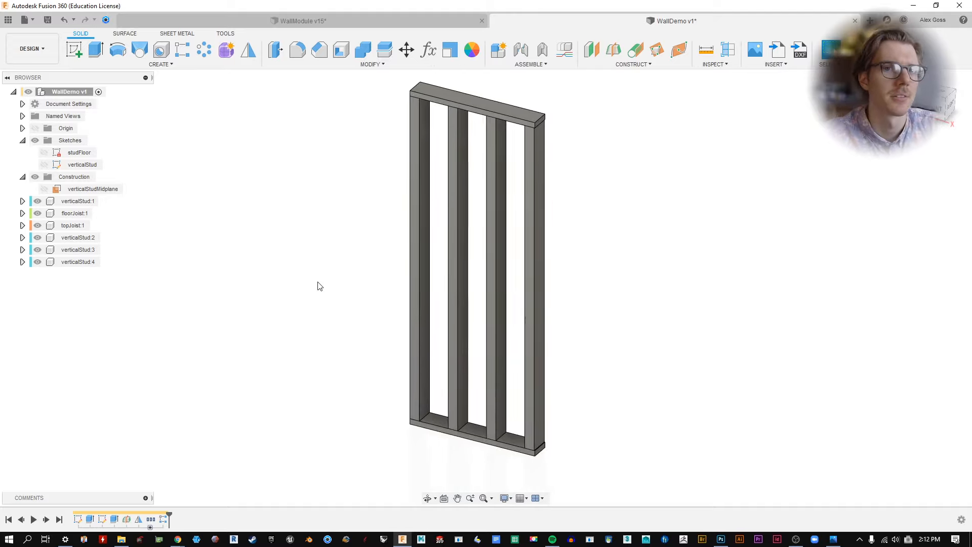
scroll(579, 476, "up", 4)
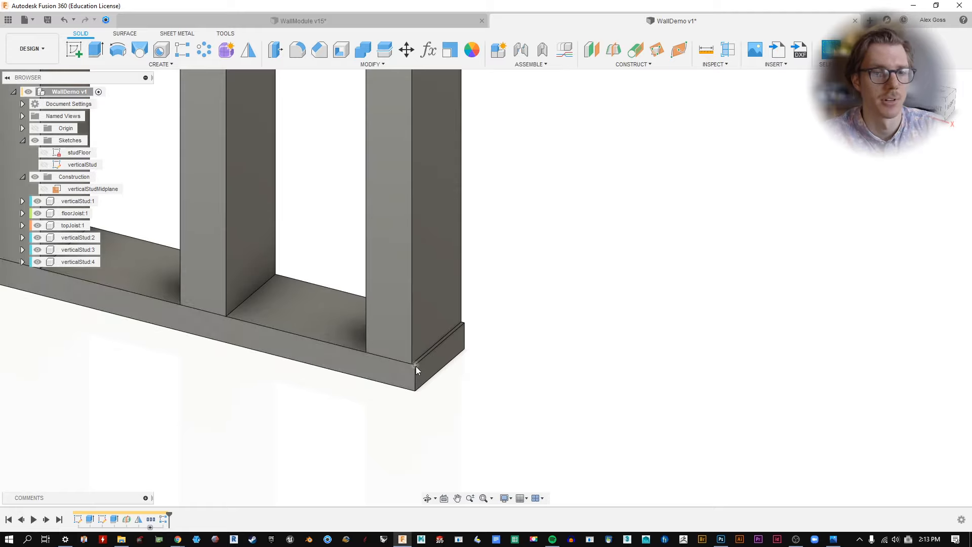
middle_click_drag(527, 319, 865, 360)
scroll(865, 360, "down", 2)
Step: Open the design's parameters and expand the studFloor, Extrude1, Extrude2 and R-Pattern1 model parameters
left_click(372, 64)
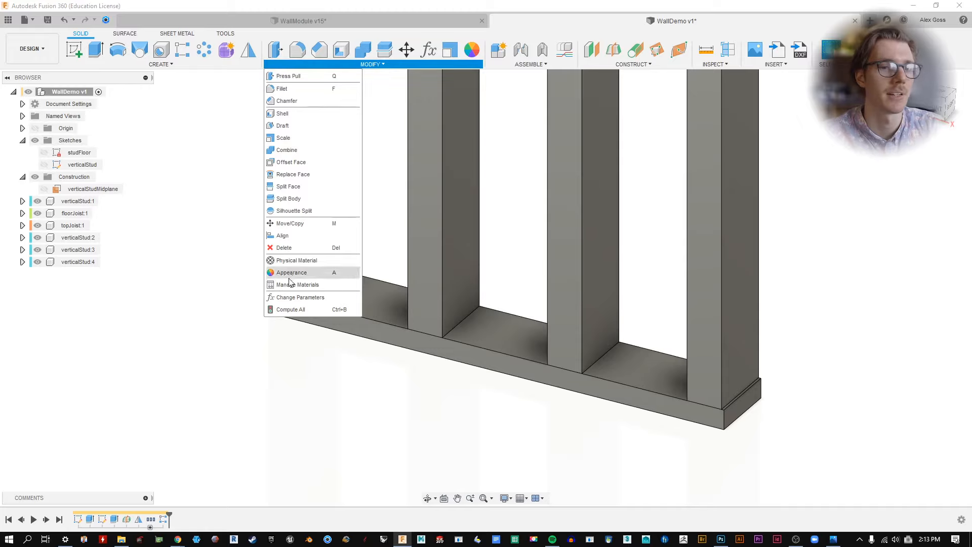
left_click(354, 299)
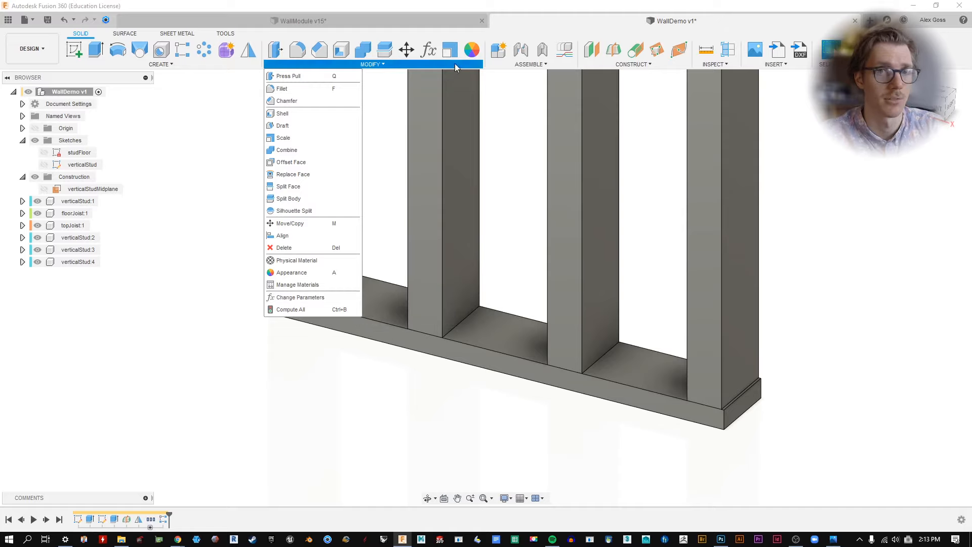
left_click(428, 50)
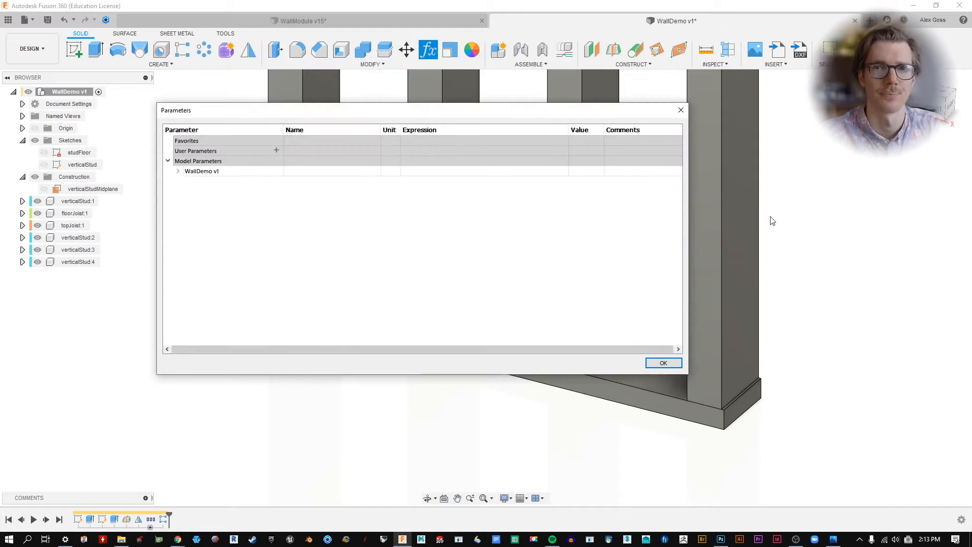
scroll(909, 265, "down", 3)
middle_click_drag(770, 221, 905, 289)
scroll(907, 228, "down", 3)
middle_click_drag(910, 188, 886, 306)
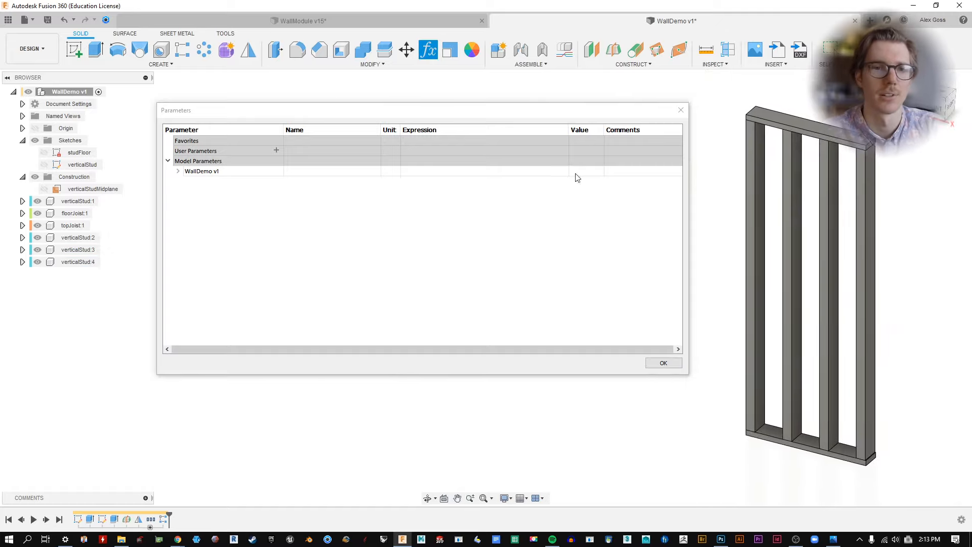
left_click(179, 171)
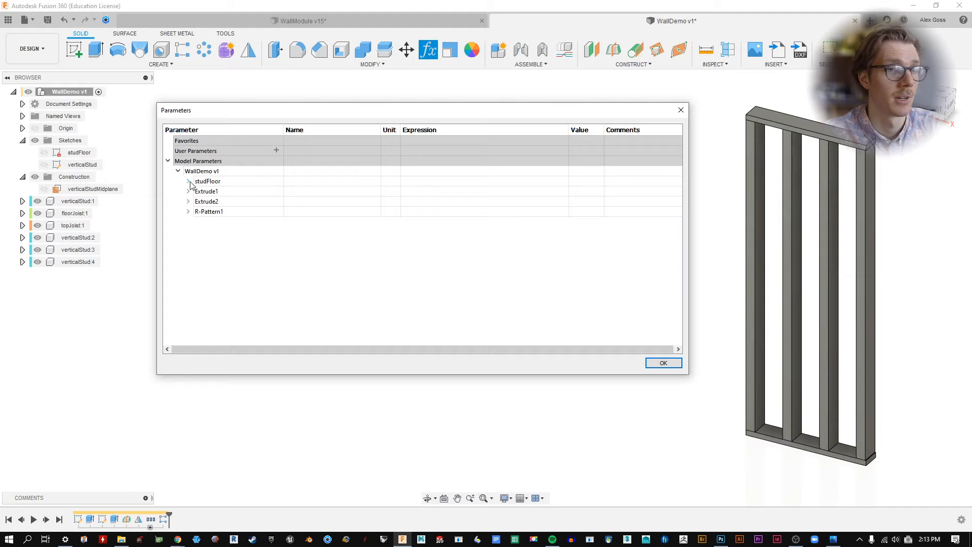
left_click(188, 181)
left_click(188, 211)
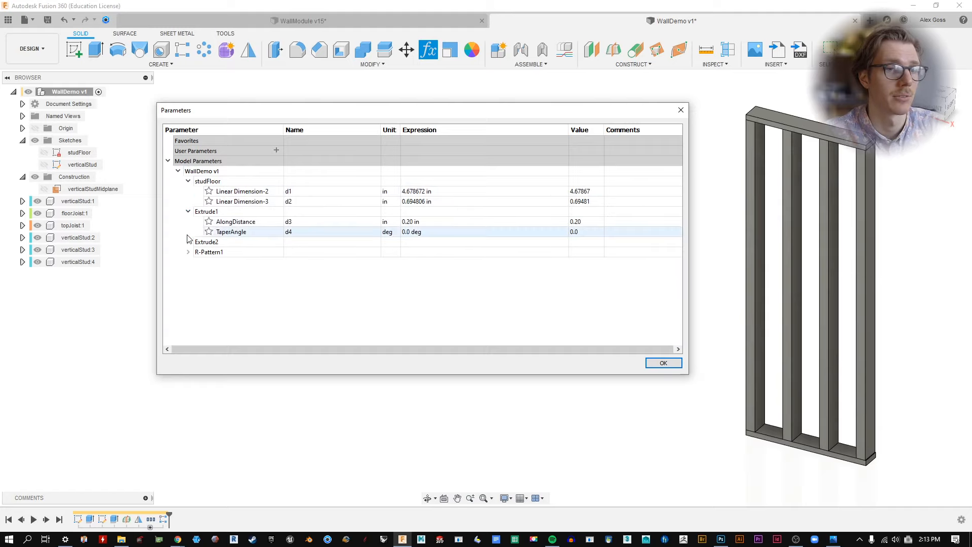
left_click(188, 241)
left_click(189, 272)
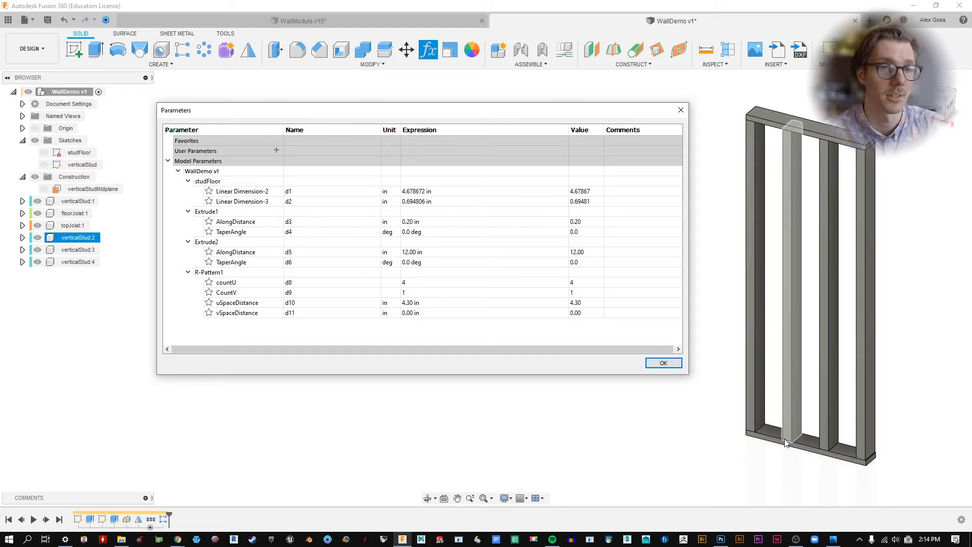
Step: Start a user parameter named width_2x4 with inches as its unit
left_click(277, 151)
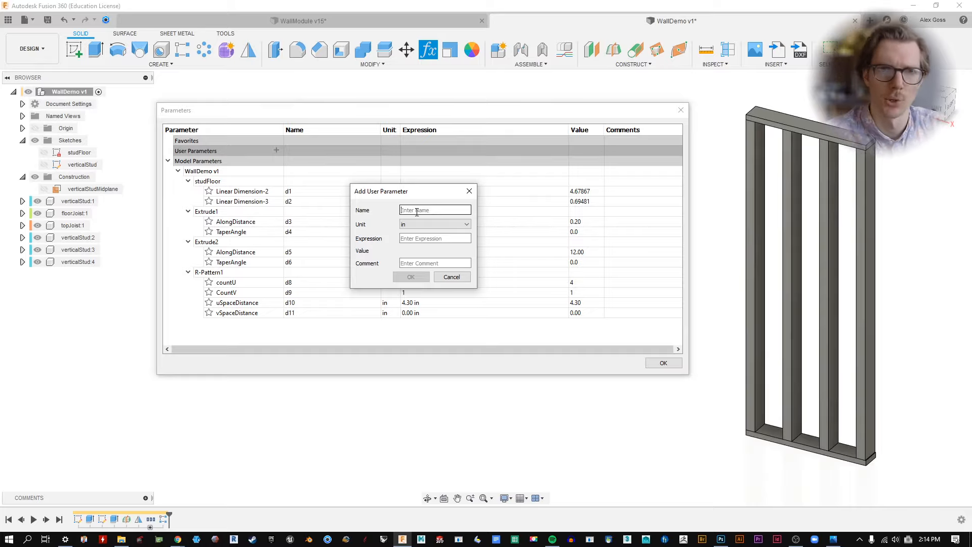
type("width_2x")
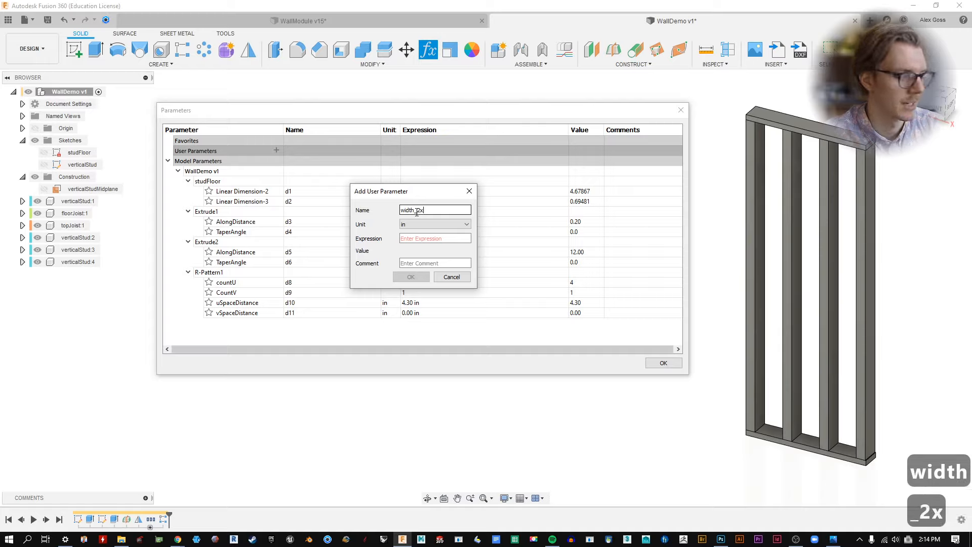
type("4")
key("Tab")
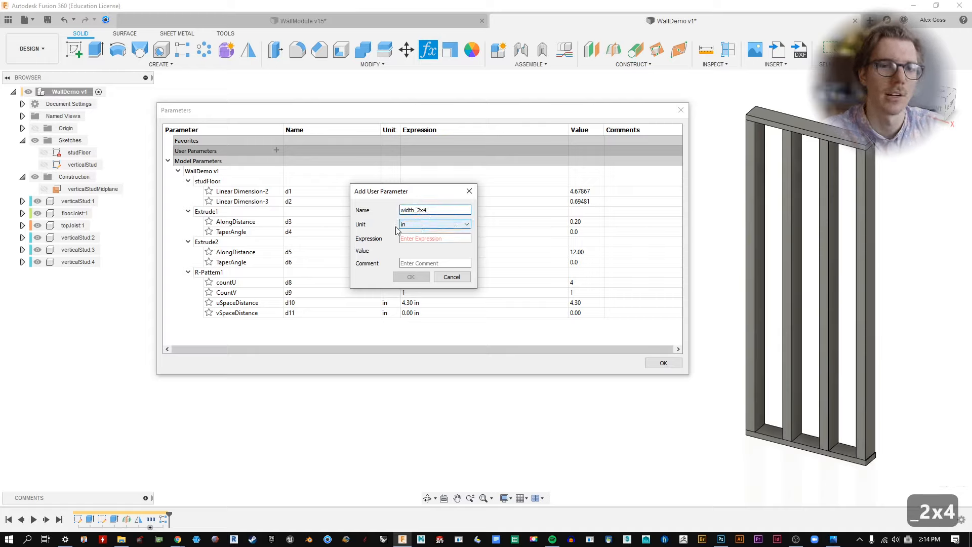
left_click(420, 225)
scroll(461, 266, "down", 1)
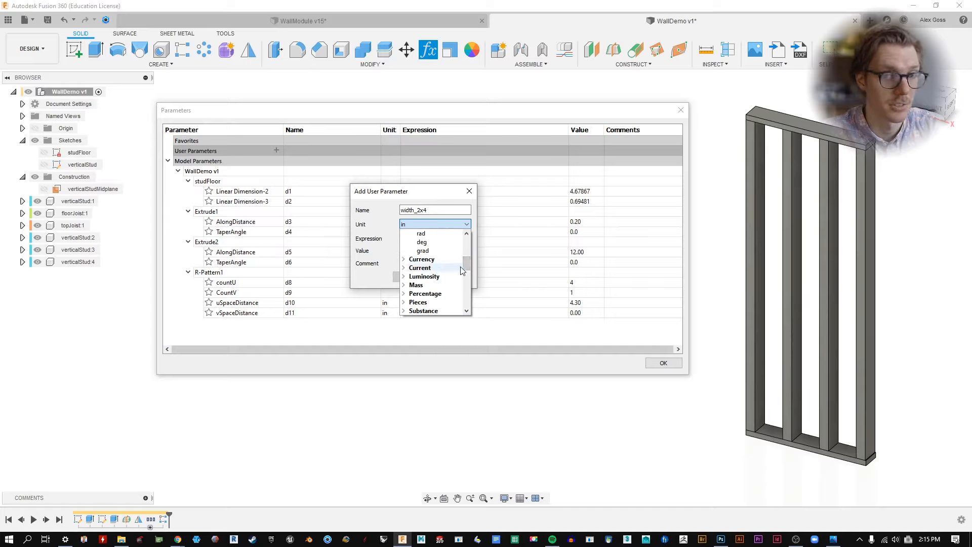
scroll(464, 267, "down", 1)
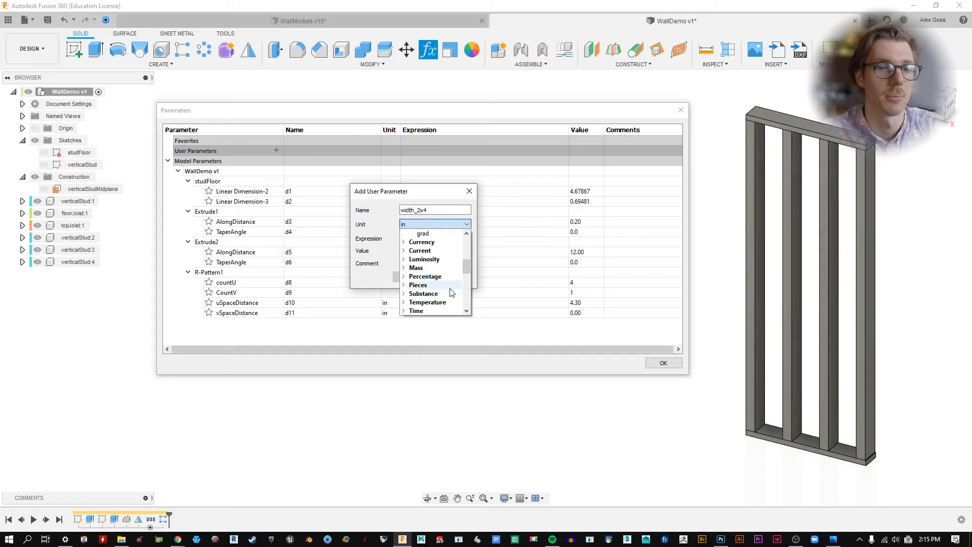
left_click_drag(469, 263, 469, 243)
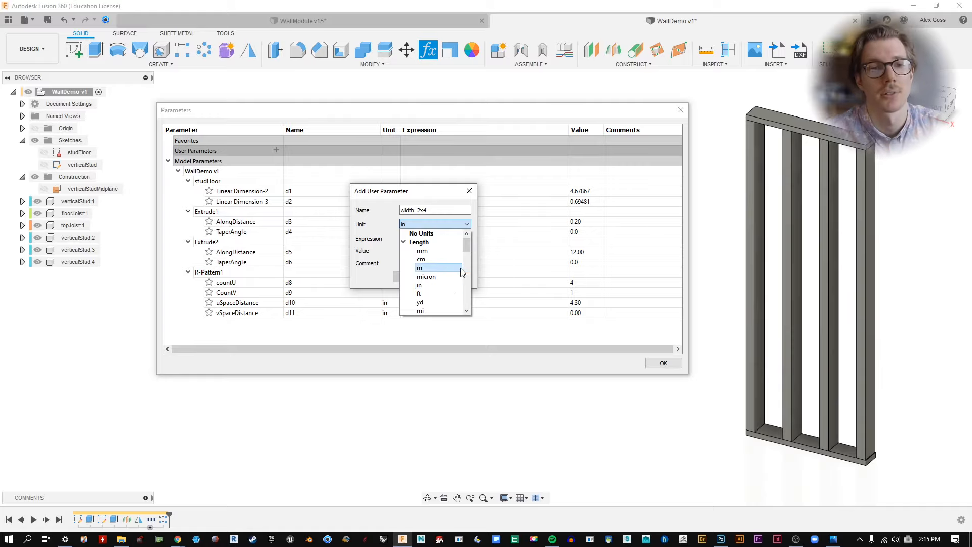
left_click(436, 285)
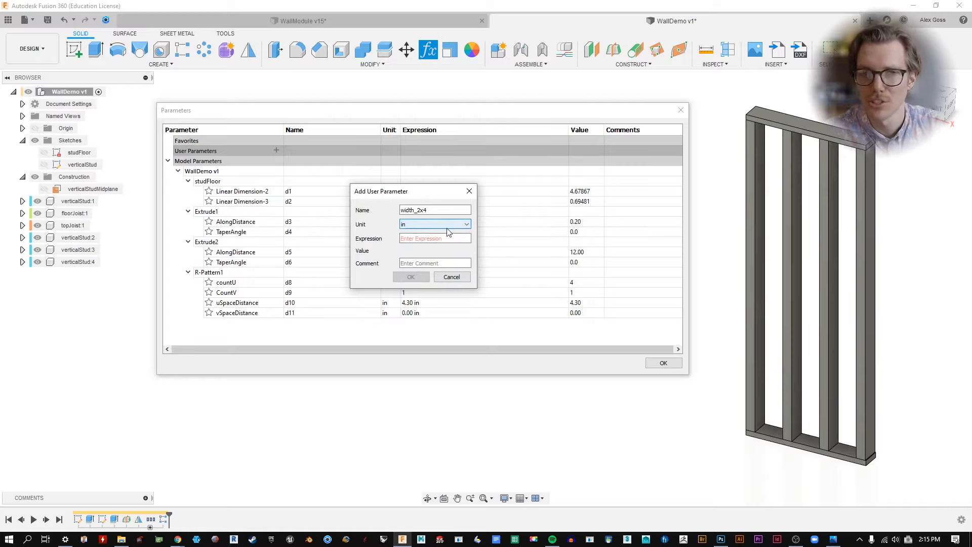
Step: Give the width_2x4 parameter the expression 3+1/2 and add it
left_click(443, 239)
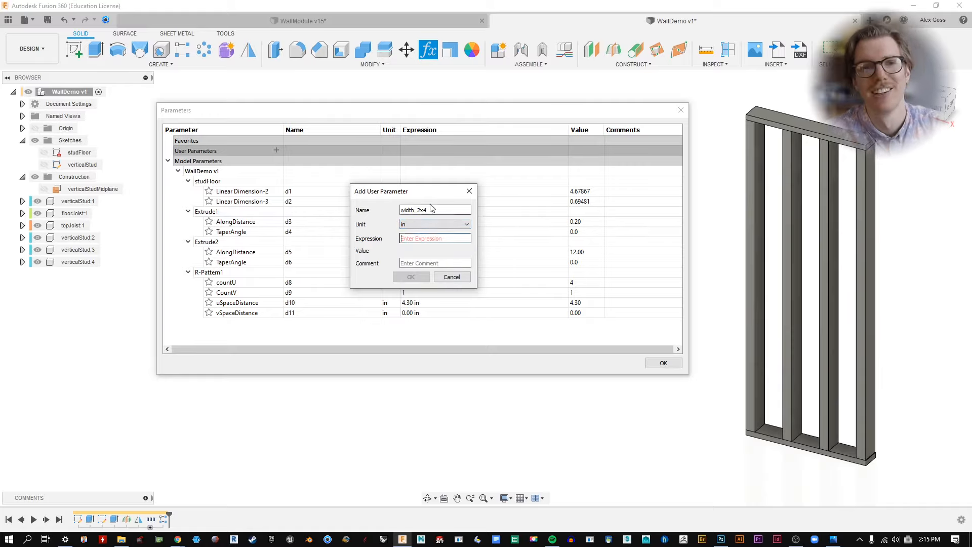
type("3.5")
double_click(440, 237)
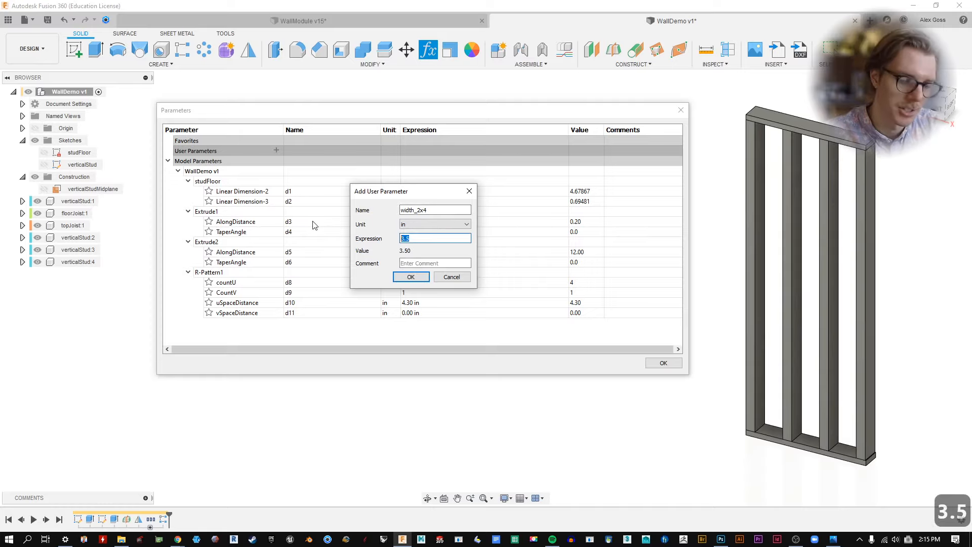
type("3+1")
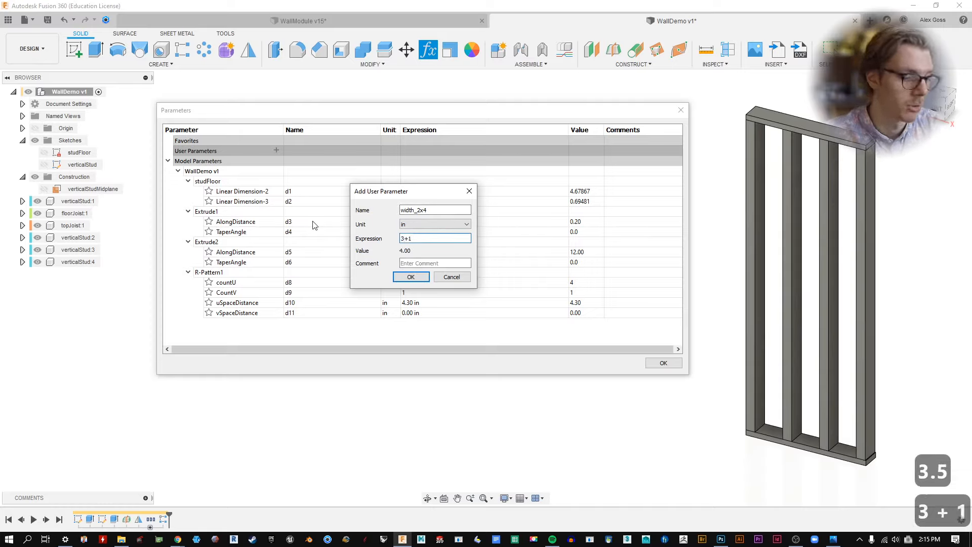
type("/13")
key("BackSpace")
key("BackSpace")
type("2")
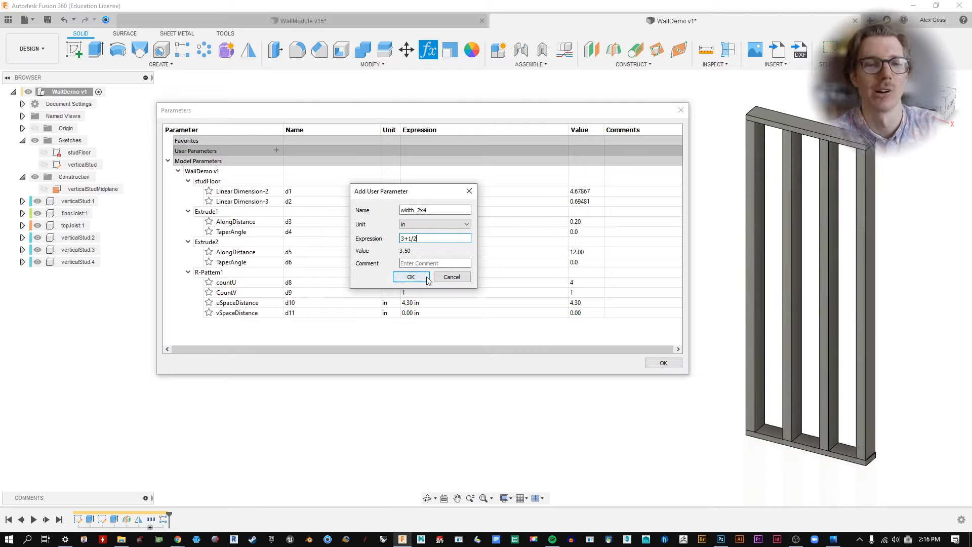
left_click(410, 277)
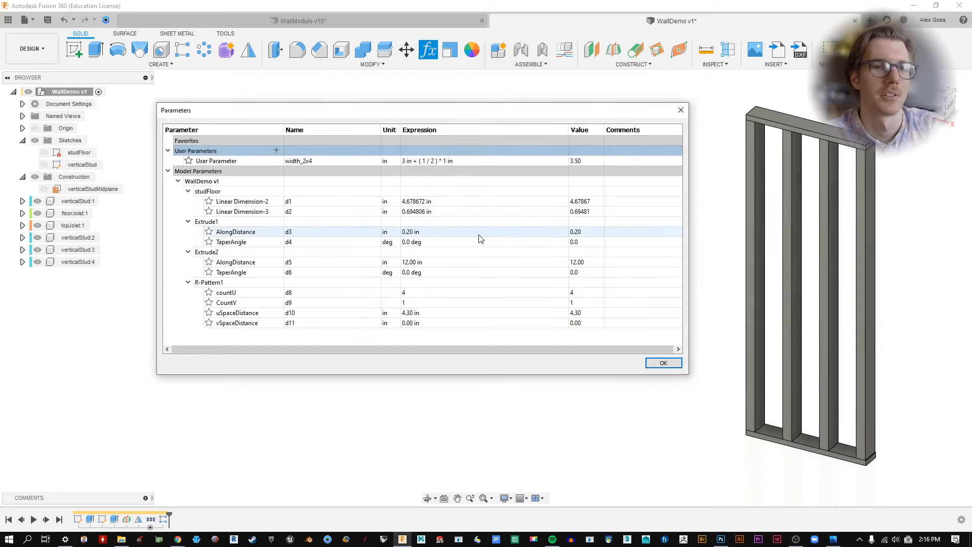
Step: Add a user parameter named thick_2x4 in inches with the expression 1+1/2
left_click(277, 150)
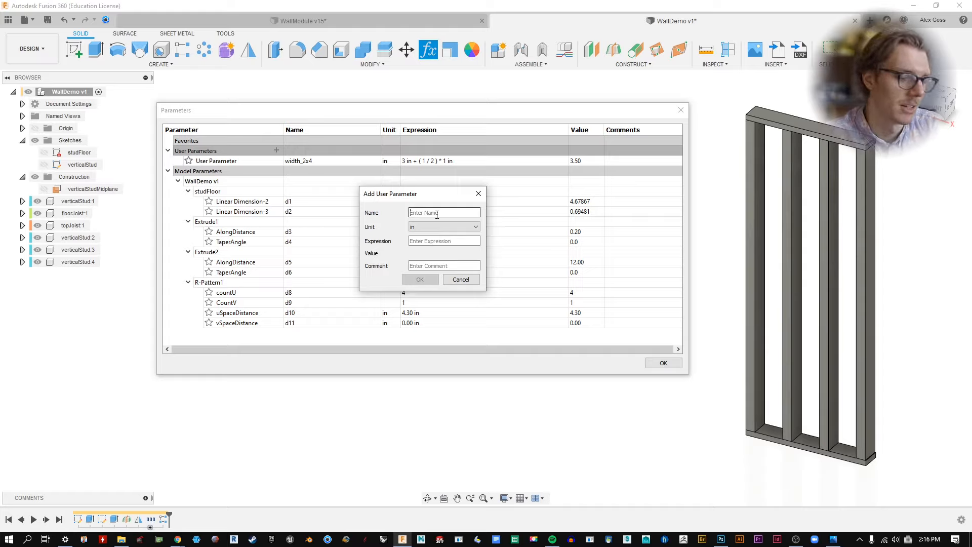
type("thick_2x4")
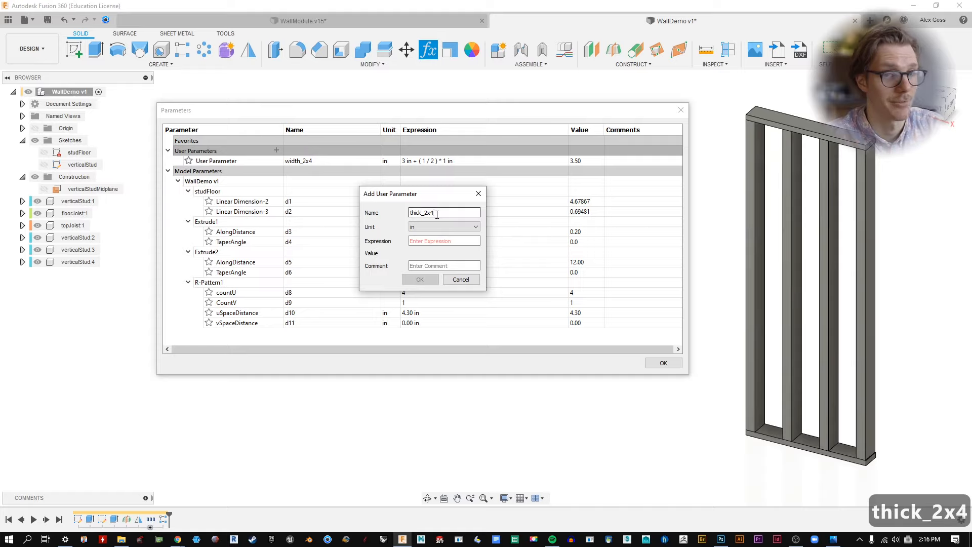
key("Tab")
key("Tab")
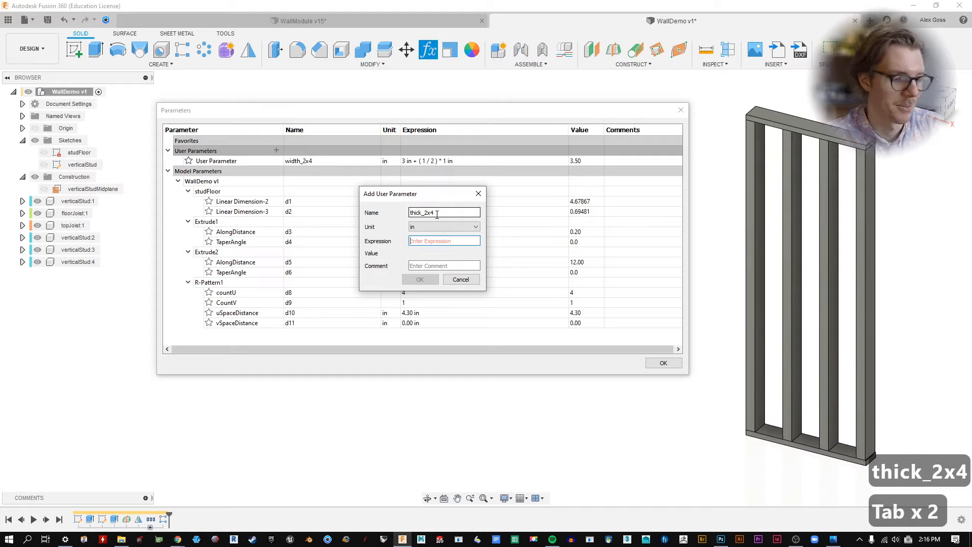
type("1.5")
key("BackSpace")
key("BackSpace")
type("_")
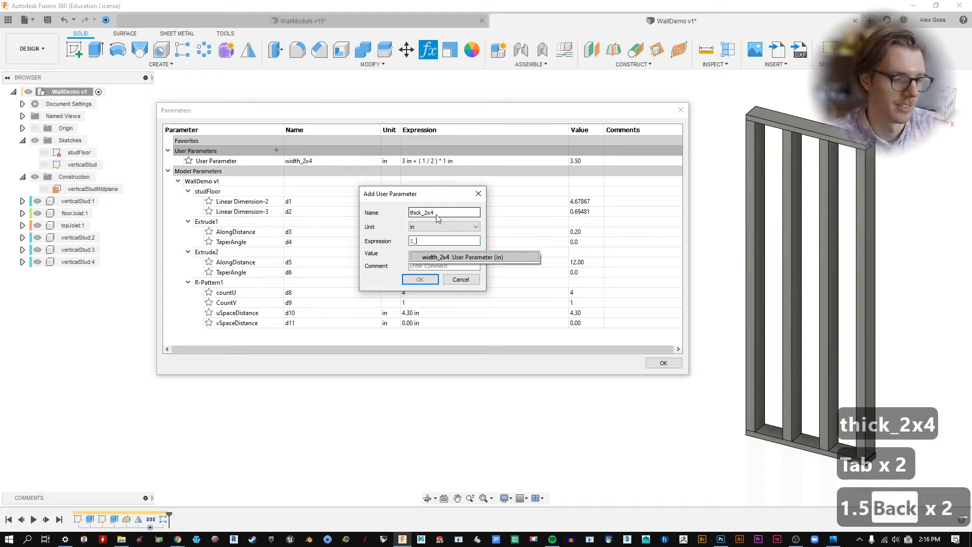
key("BackSpace")
type("+1/2")
key("Return")
Step: Add a user parameter named length_2x4 with unit in and the expression 8ft
left_click(276, 151)
type("length_2x4")
key("Tab")
key("Tab")
type("8fee")
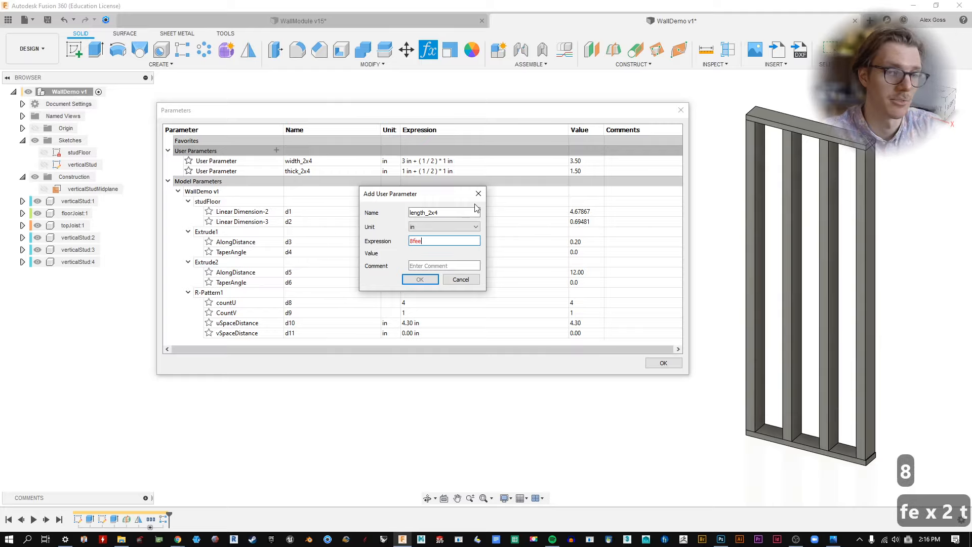
key("BackSpace")
key("BackSpace")
key("BackSpace")
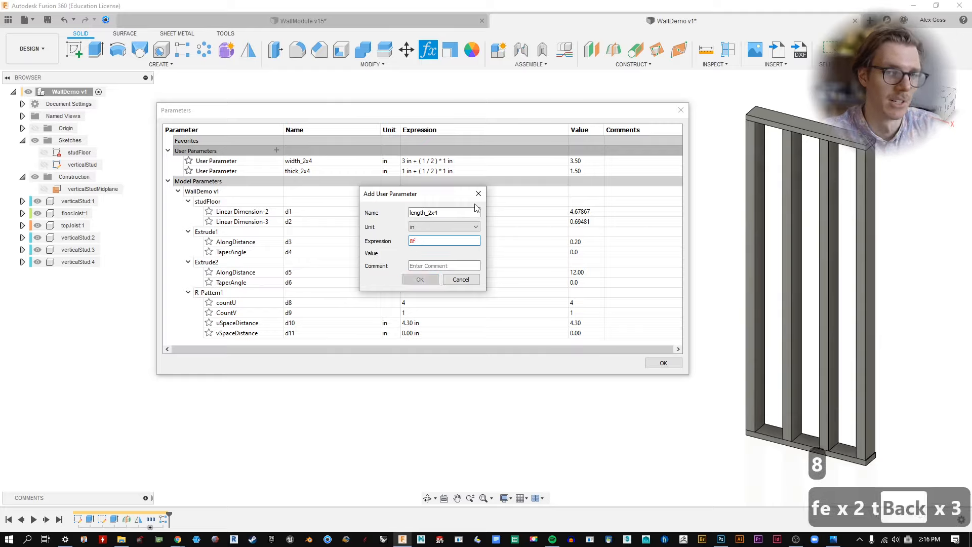
type("t")
key("BackSpace")
key("BackSpace")
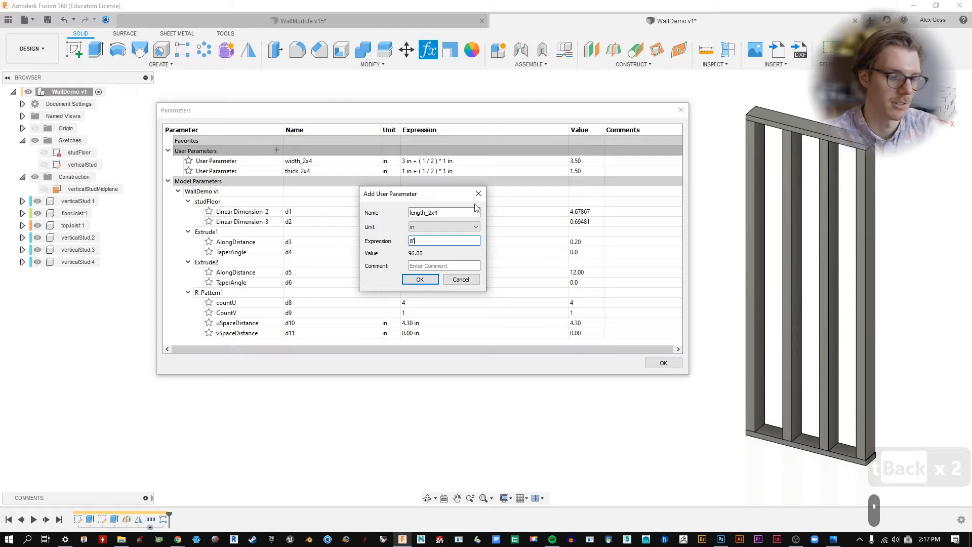
type("ft")
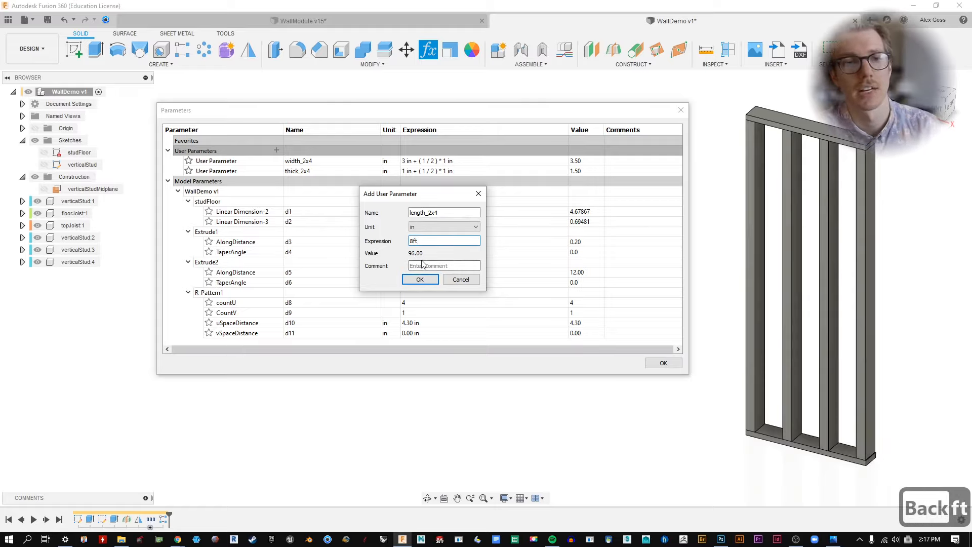
left_click(420, 279)
left_click(276, 150)
left_click(443, 226)
left_click(447, 199)
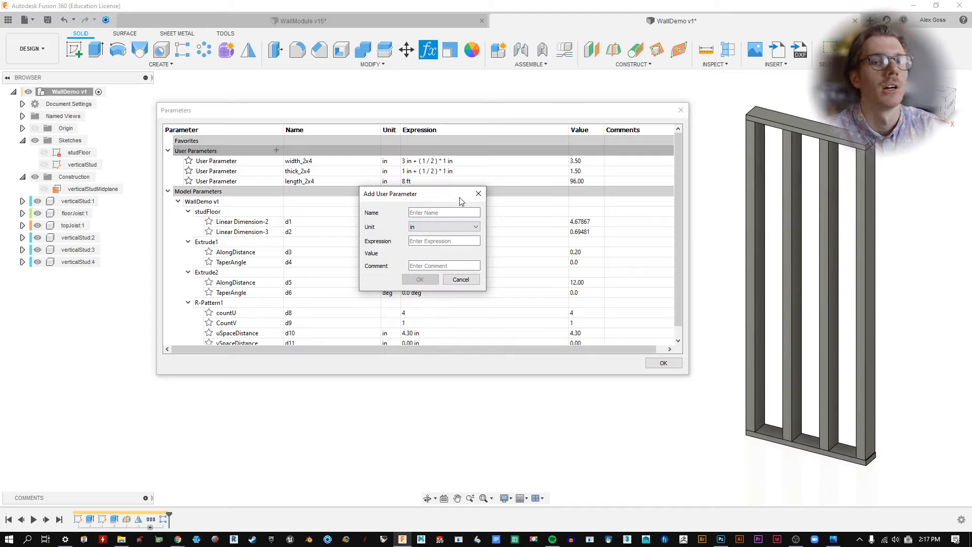
left_click(469, 280)
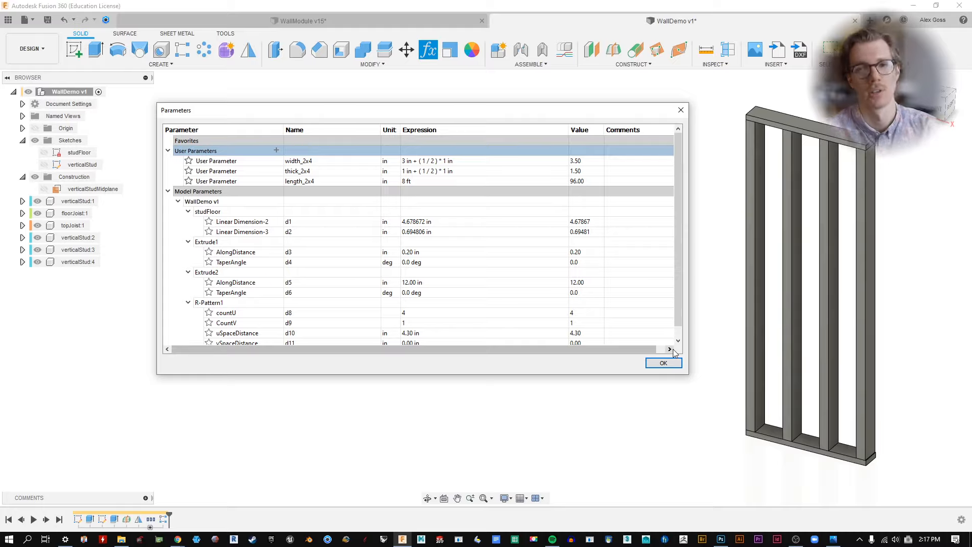
Step: Accept the three user parameters and close the parameter list
key("Return")
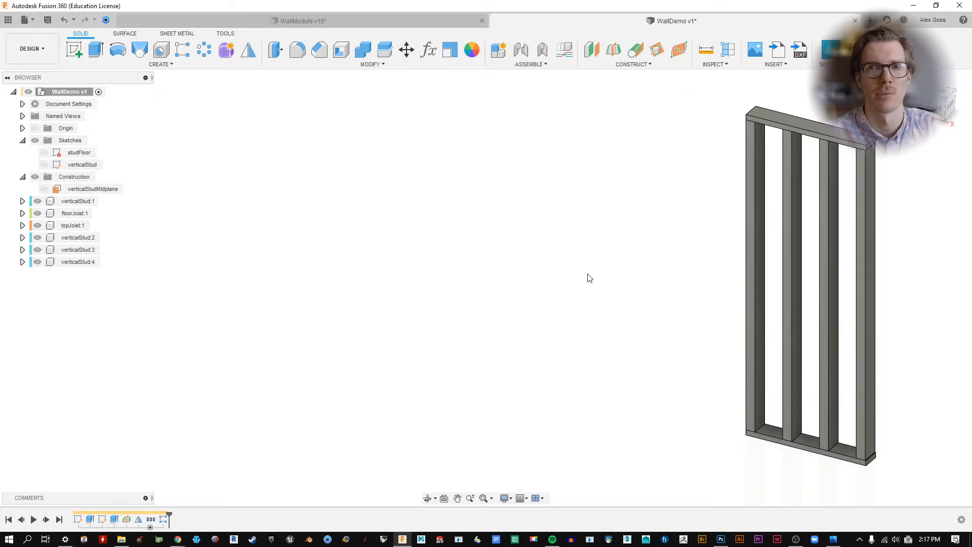
middle_click_drag(639, 225, 295, 230)
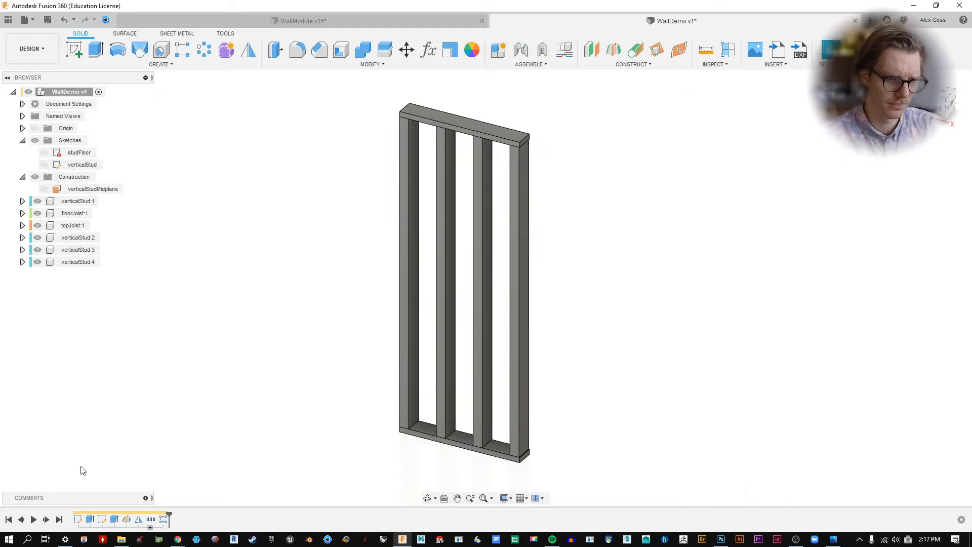
Step: Edit the studFloor sketch and set the rectangle's short-side dimension to the width_2x4 parameter
double_click(79, 520)
middle_click_drag(456, 303, 425, 324, "shift")
double_click(285, 258)
type("wi")
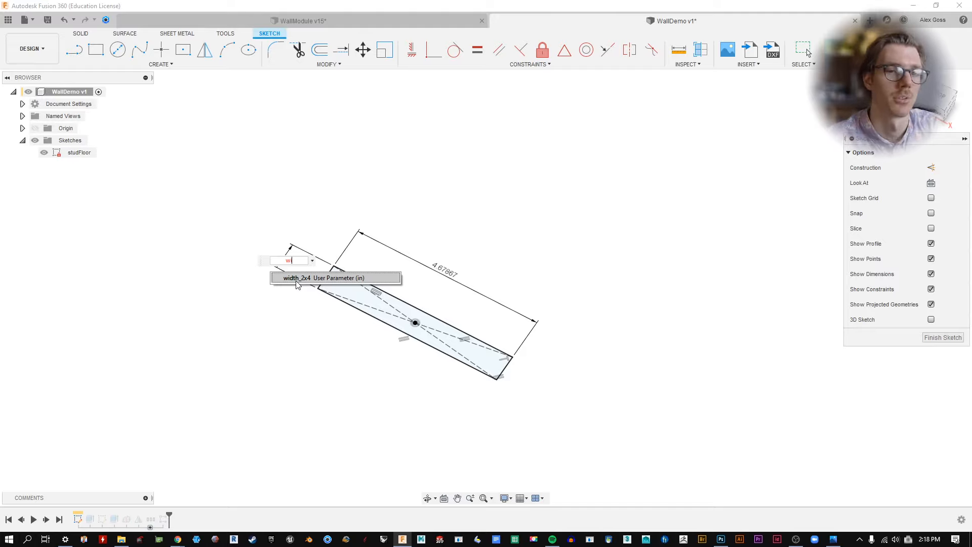
left_click(296, 278)
key("Return")
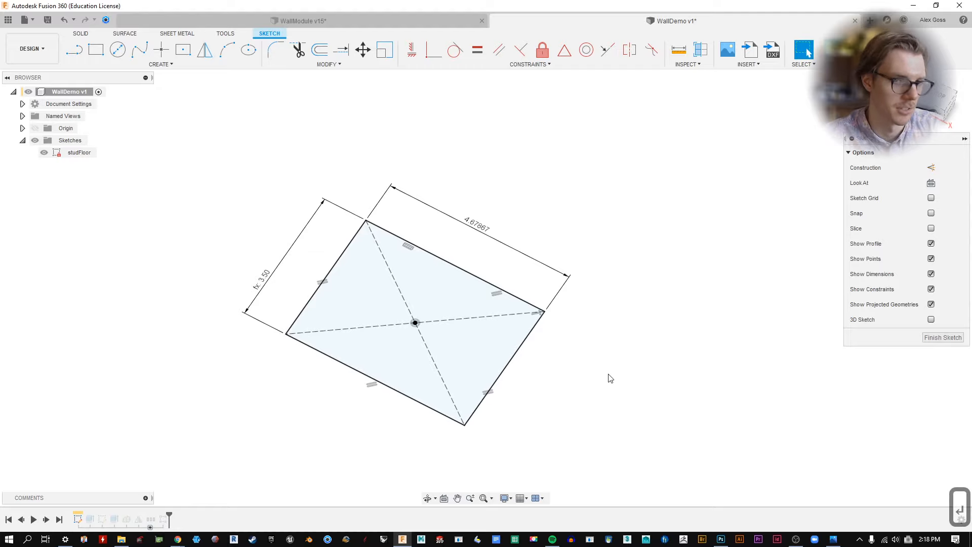
Step: Set the long-side dimension of the studFloor rectangle to the length_2x4 parameter and finish the sketch
double_click(480, 231)
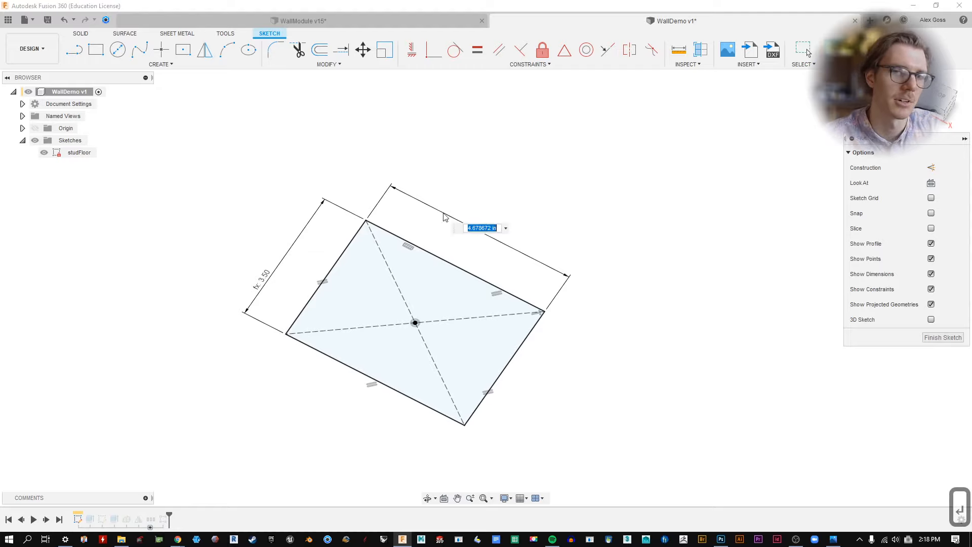
type("length")
key("Return")
key("Return")
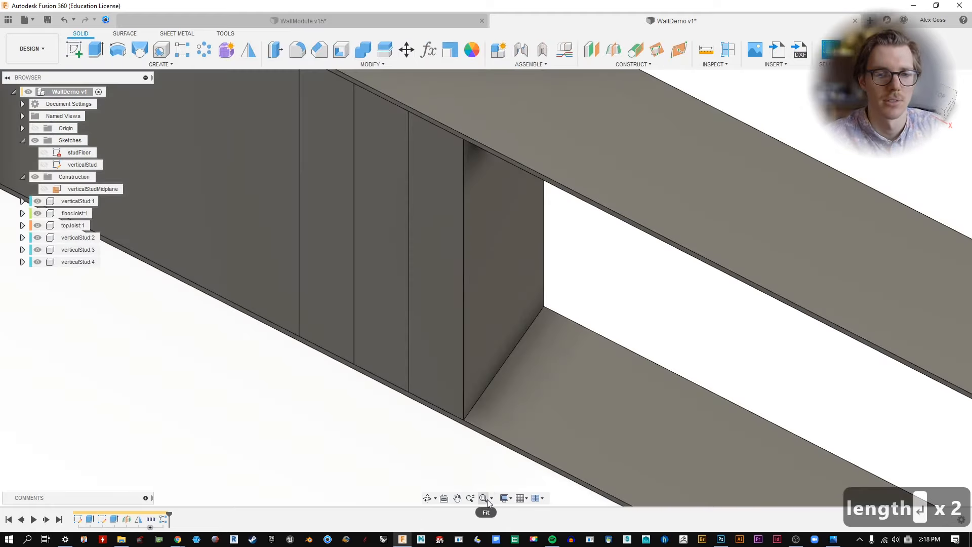
Step: Edit the floor joist's extrusion and set its distance to the thick_2x4 parameter
left_click(484, 497)
middle_click_drag(430, 401, 434, 358, "shift")
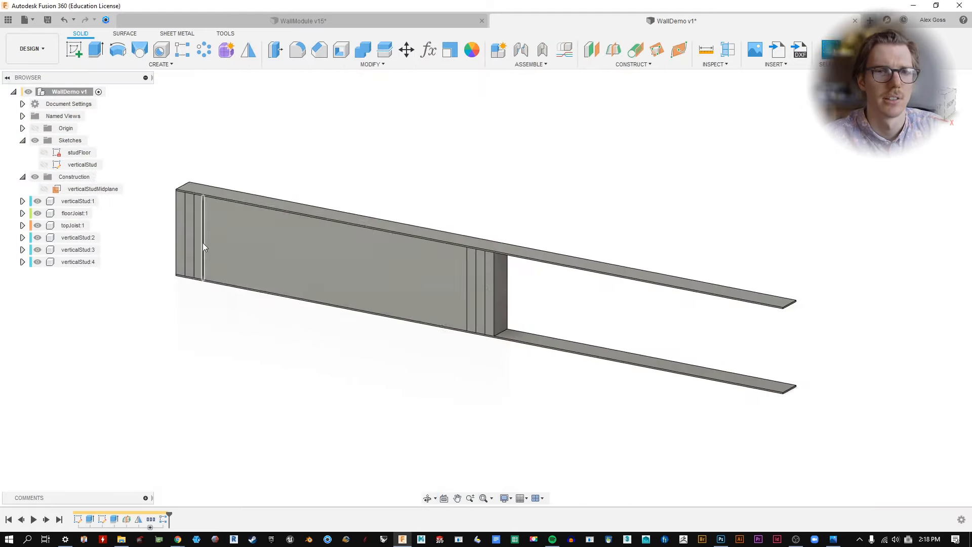
scroll(203, 242, "up", 2)
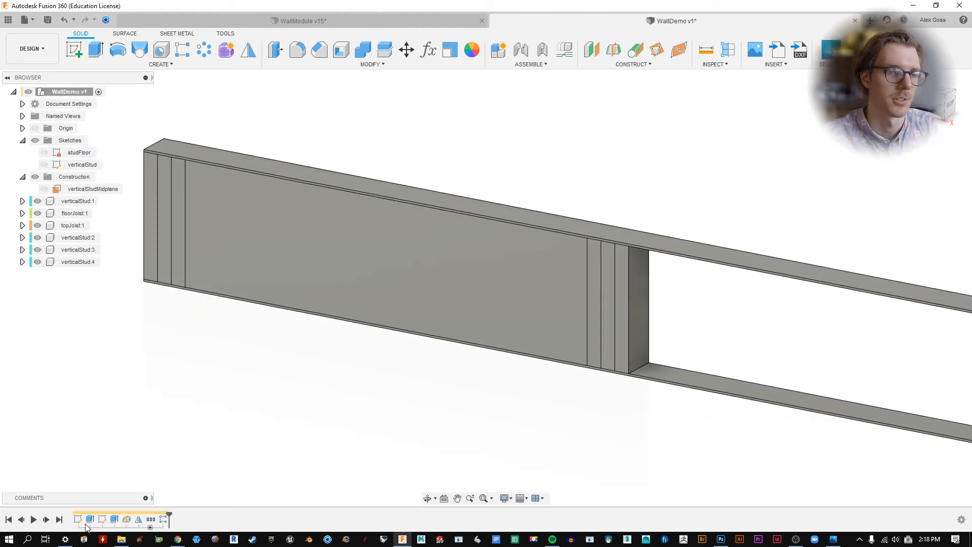
double_click(90, 519)
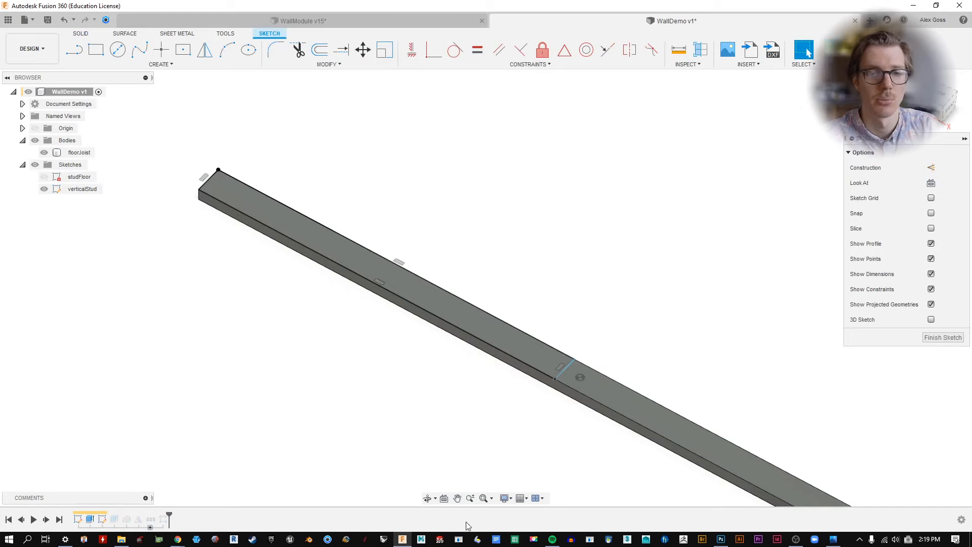
left_click(504, 498)
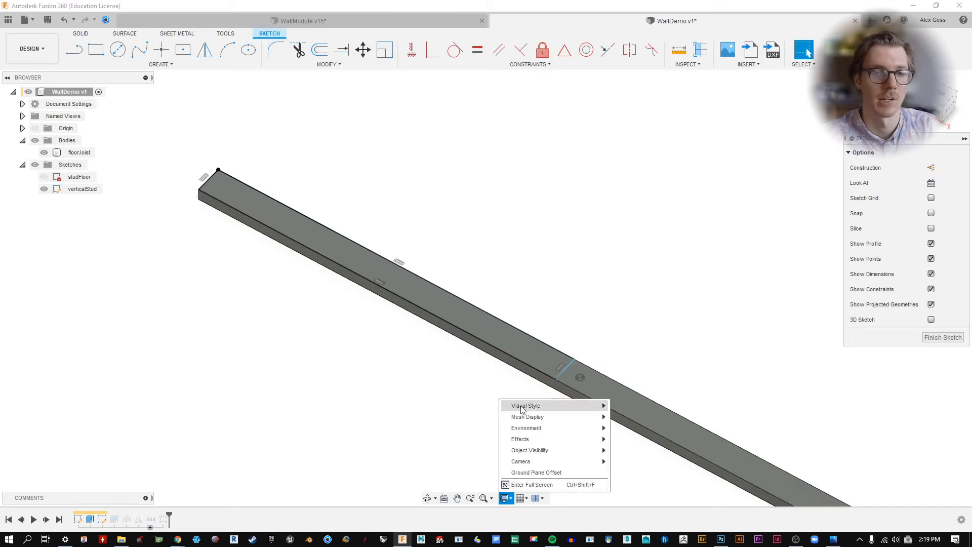
mouse_move(537, 430)
left_click(627, 450)
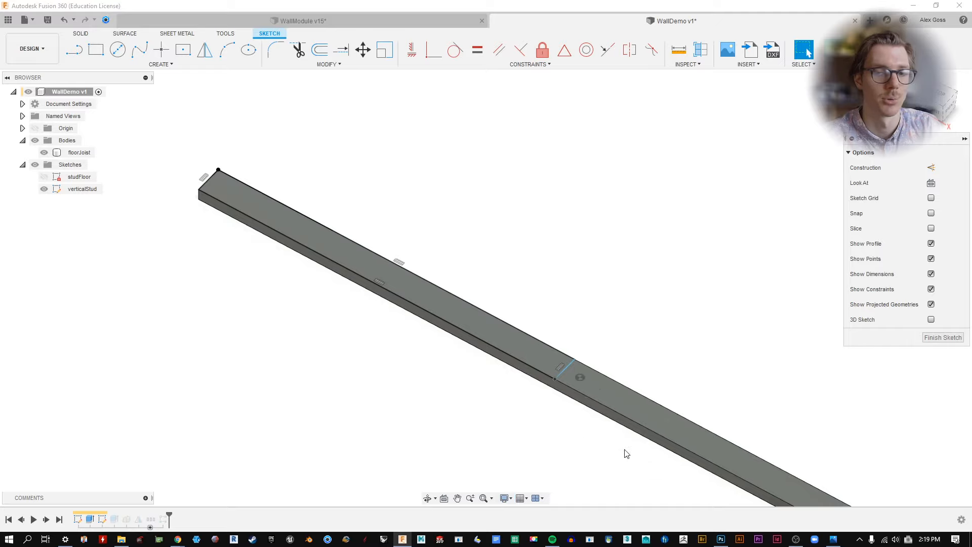
Step: Shorten the vertical stud rectangle by moving its free edge toward the joist's end, leaving it about 4.4 in long
mouse_move(564, 375)
left_mouse_down()
mouse_move(560, 348)
mouse_move(497, 369)
mouse_move(401, 269)
mouse_move(421, 312)
mouse_move(249, 216)
left_mouse_up()
scroll(188, 141, "up", 4)
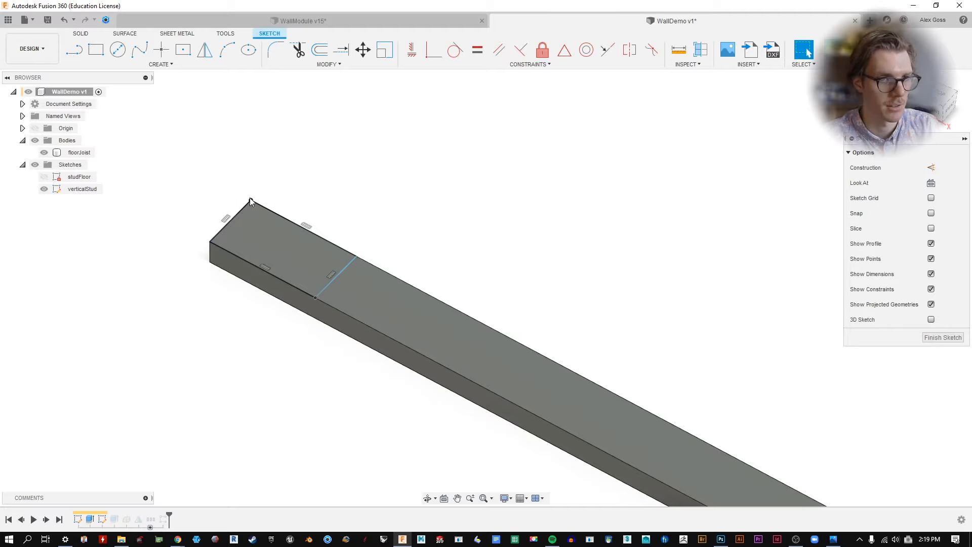
left_click(458, 364)
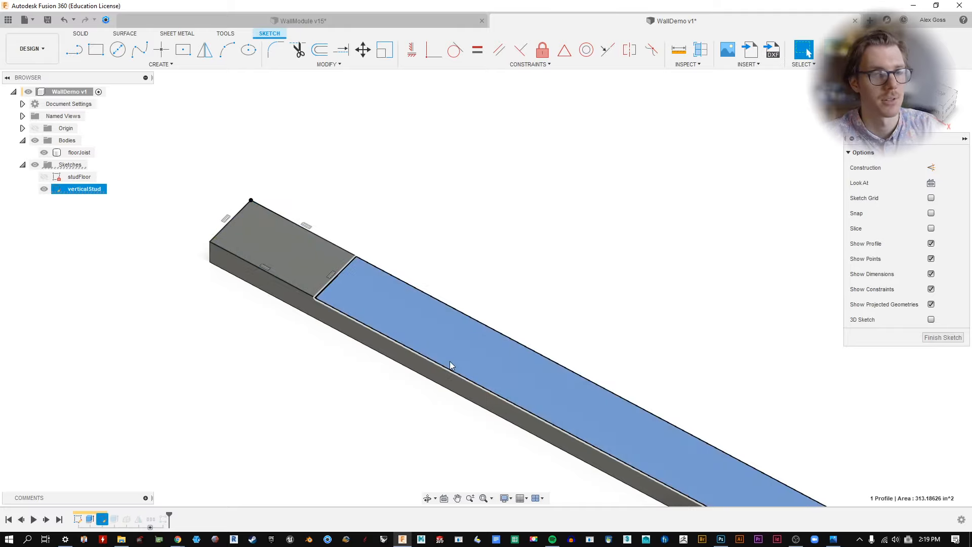
left_click(252, 201)
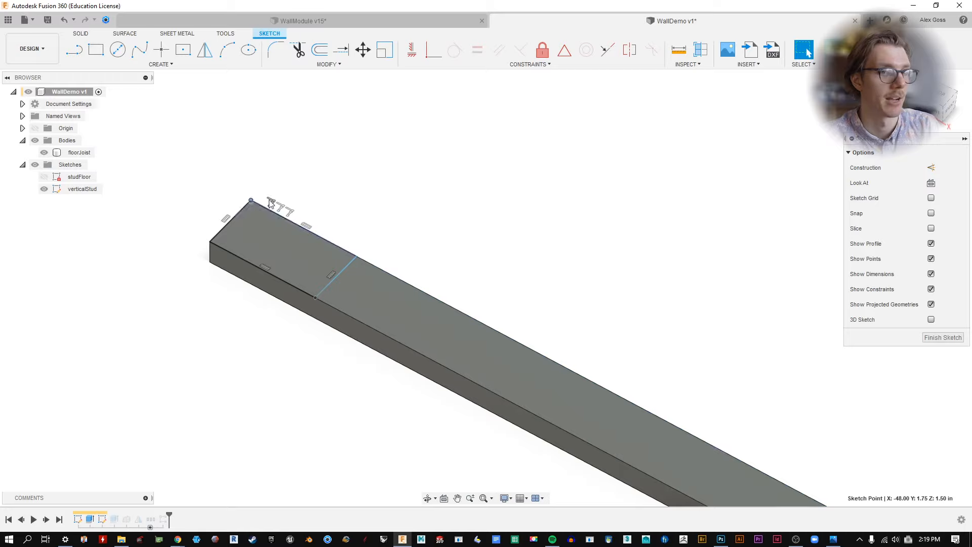
left_click(314, 297)
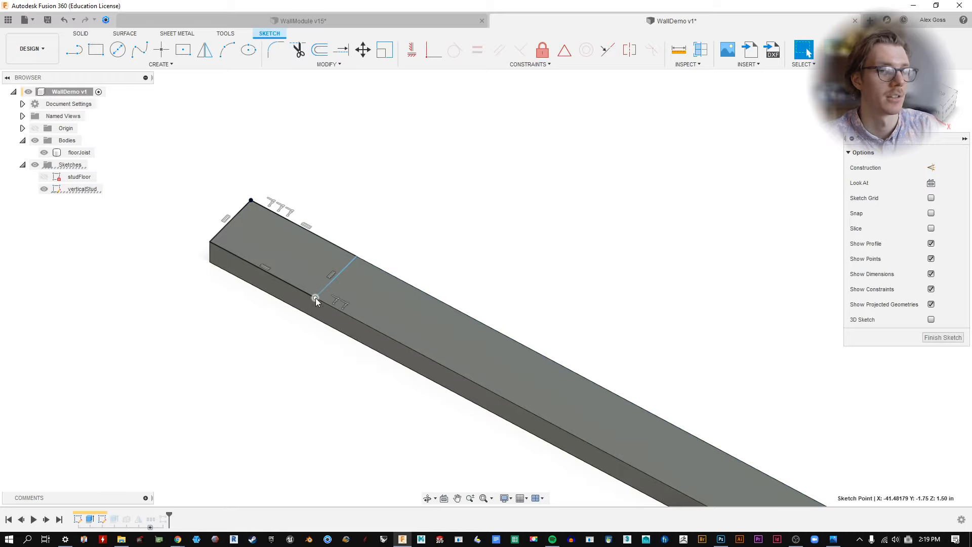
mouse_move(316, 298)
left_mouse_down()
mouse_move(260, 274)
mouse_move(280, 278)
left_mouse_up()
Step: Add a driven dimension across the vertical stud rectangle, spanning the width of the floor joist
key("d")
left_click(301, 259)
left_click(438, 214)
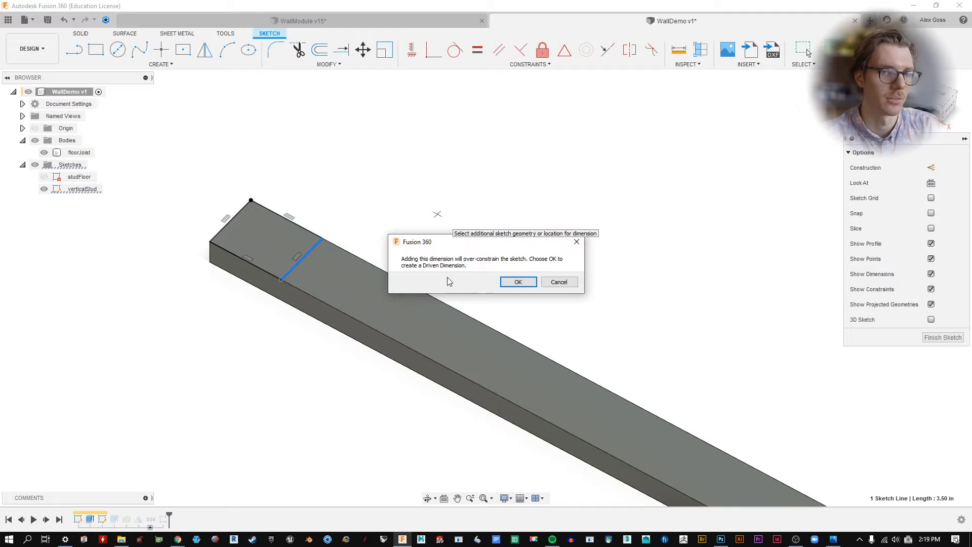
left_click(518, 282)
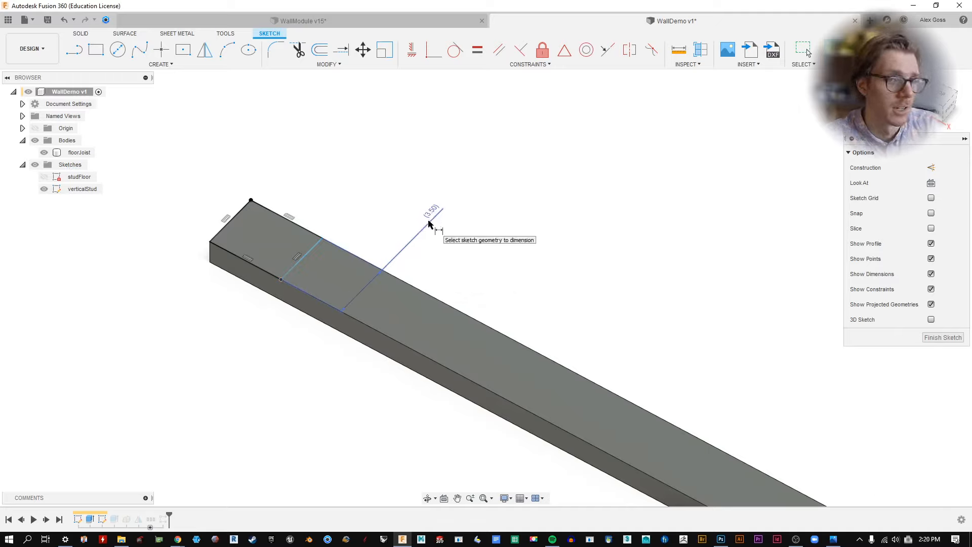
left_click(428, 225)
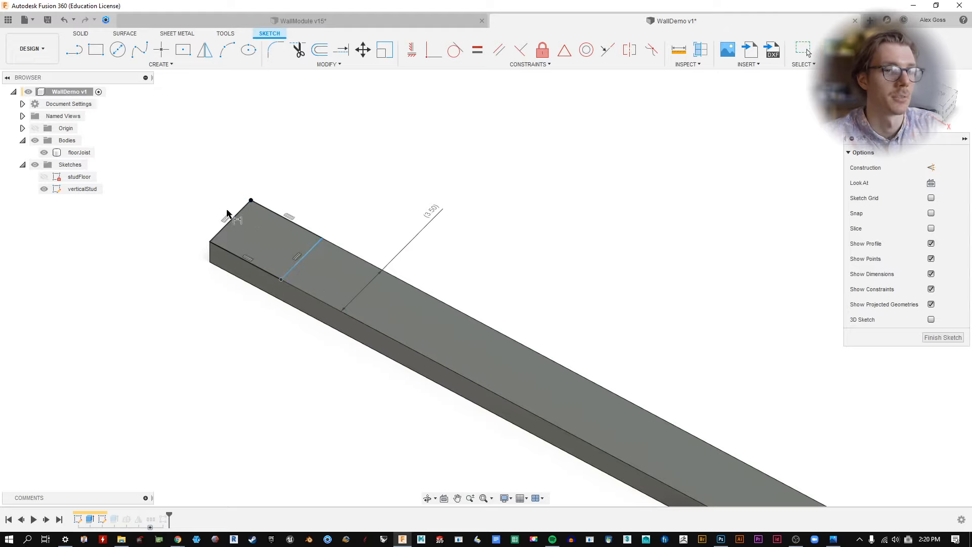
Step: Dimension the vertical stud rectangle along the joist with the thick_2x4 parameter and finish the sketch
left_click(287, 219)
left_click(334, 172)
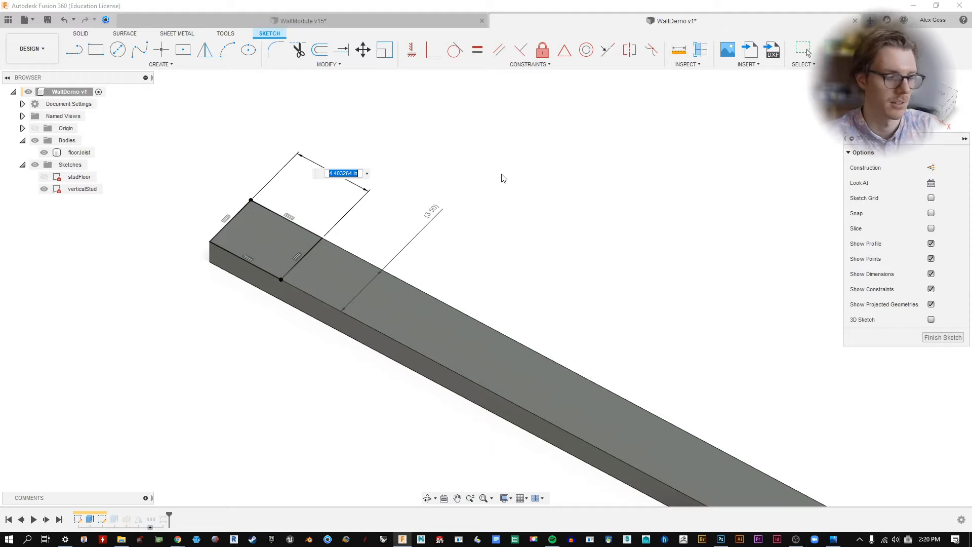
type("rgu")
key("BackSpace")
key("BackSpace")
key("BackSpace")
key("BackSpace")
type("th")
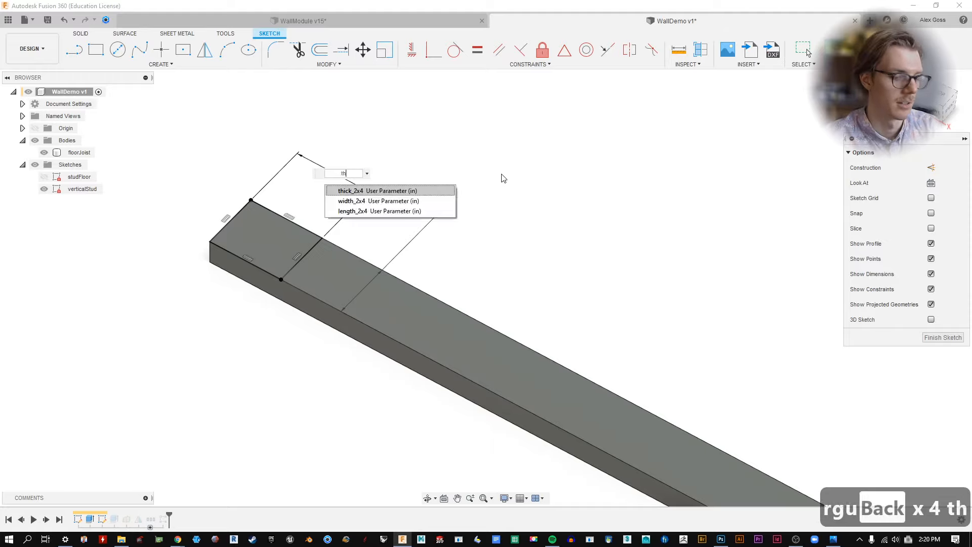
type("ick")
key("Return")
key("Return")
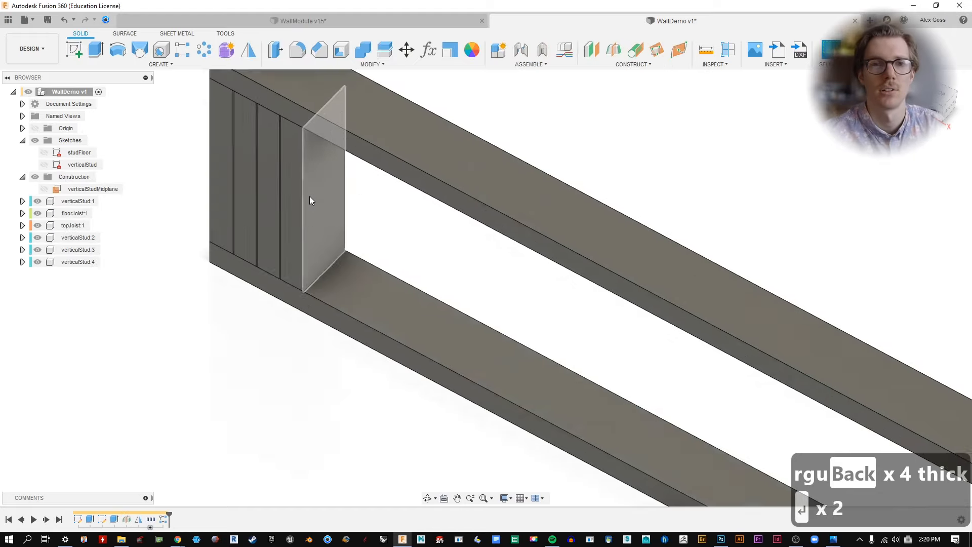
Step: Edit the vertical stud's extrusion and set its distance to the length_2x4 parameter
scroll(310, 199, "down", 6)
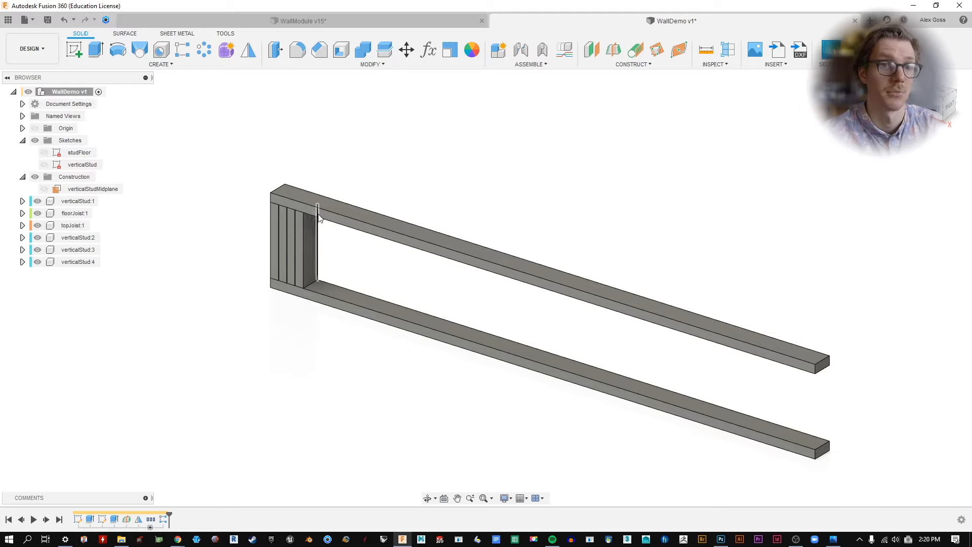
double_click(114, 519)
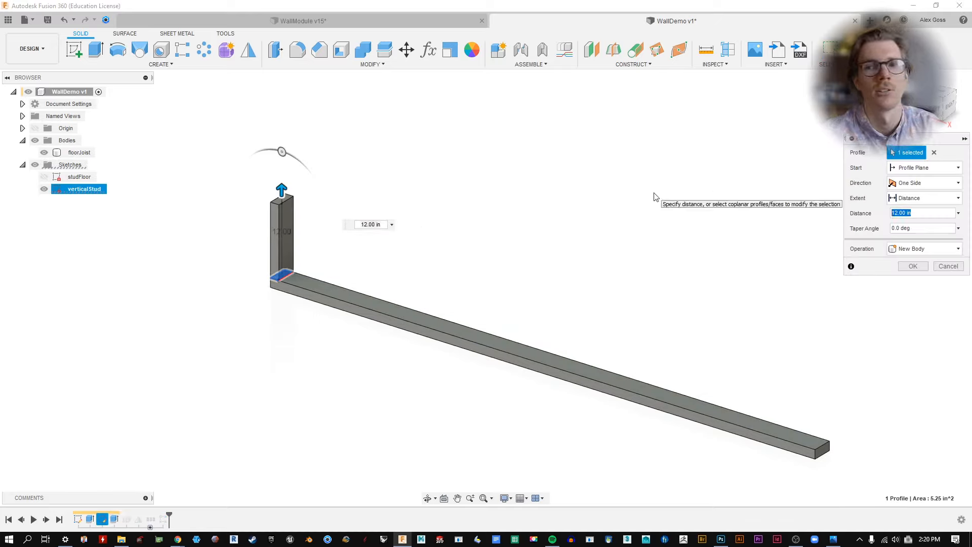
type("2x4")
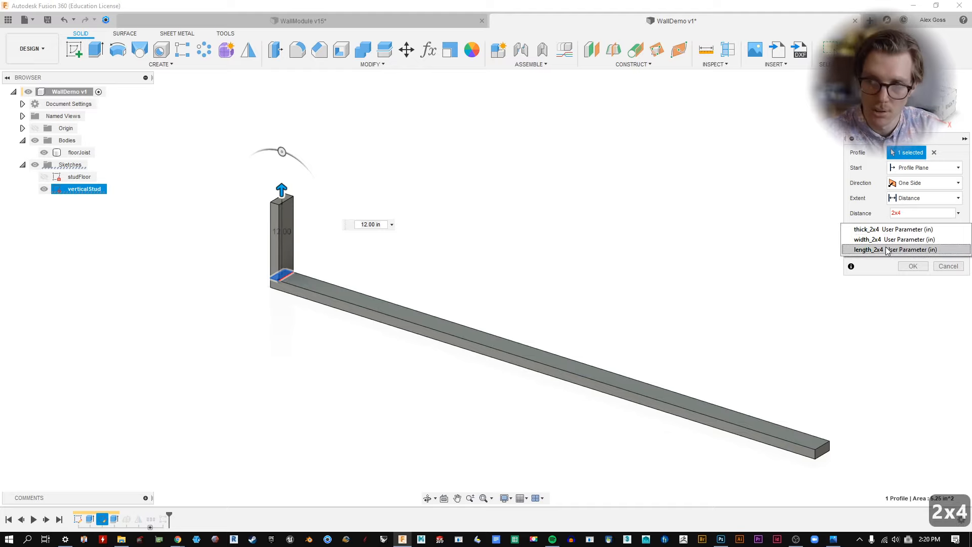
left_click(907, 250)
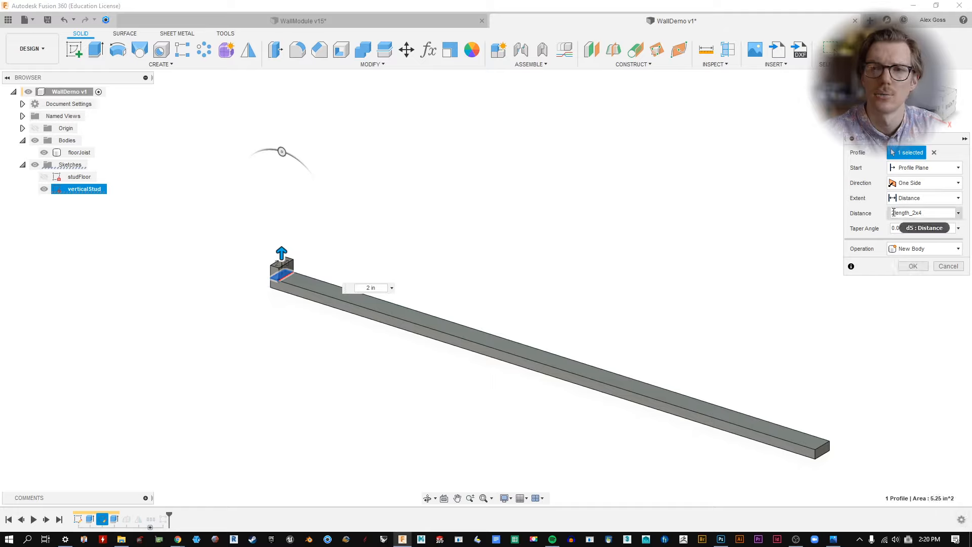
left_click_drag(928, 212, 816, 218)
type("2x4")
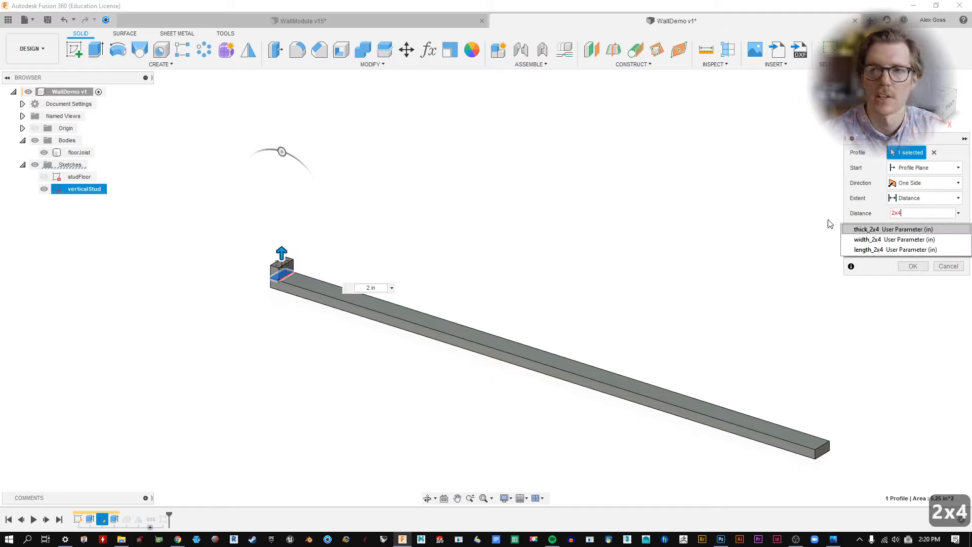
left_click(894, 249)
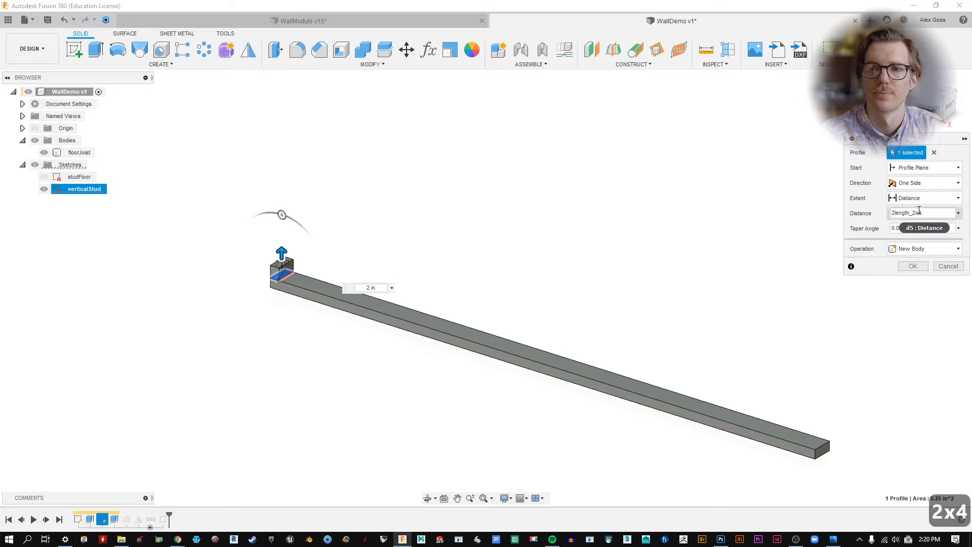
left_click(892, 213)
key("Delete")
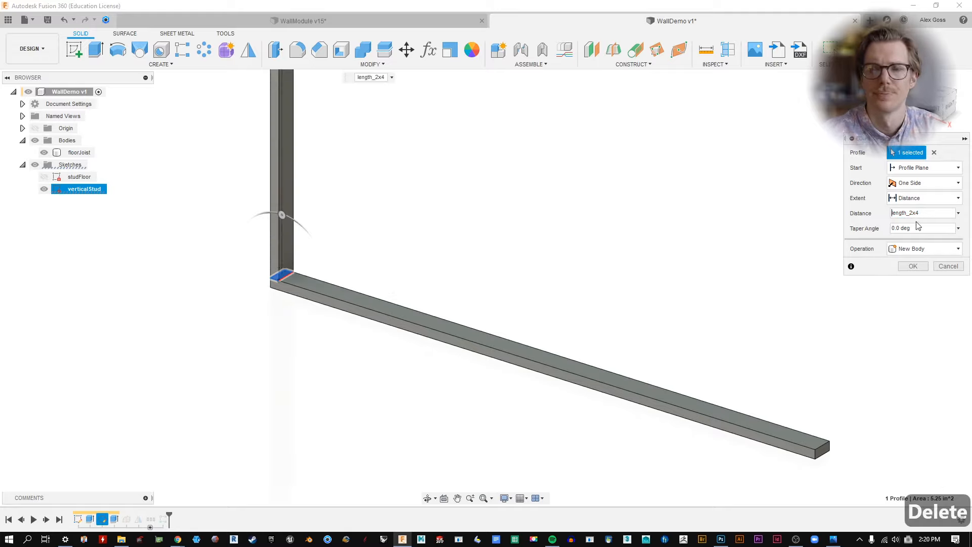
left_click(959, 213)
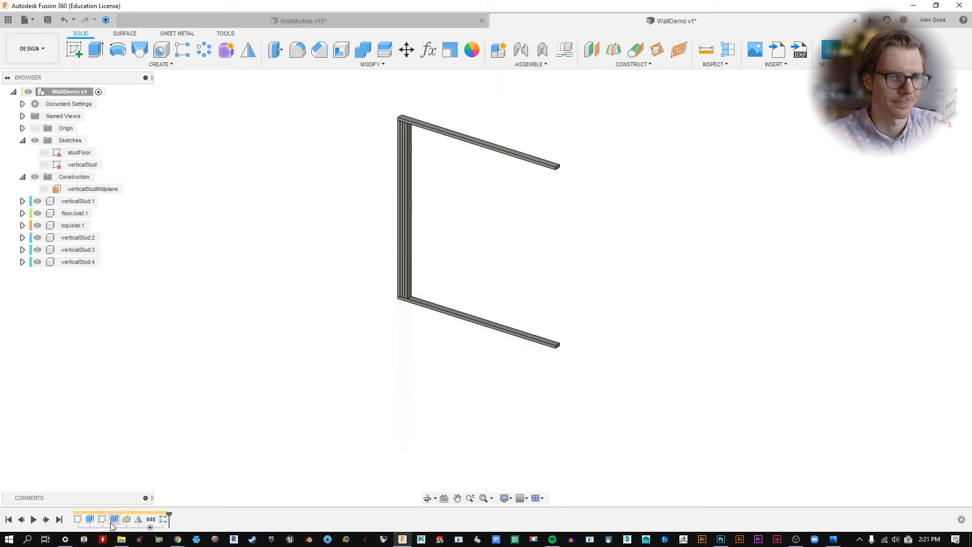
Step: Inspect the top joist and measure its free end
scroll(490, 141, "up", 3)
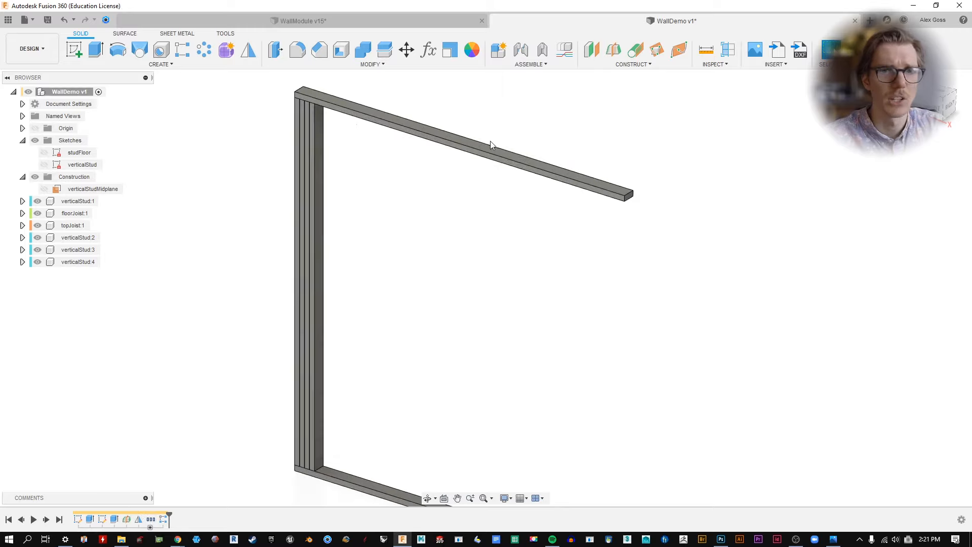
left_click(353, 114)
middle_click_drag(586, 141, 607, 233, "shift")
scroll(621, 202, "up", 6)
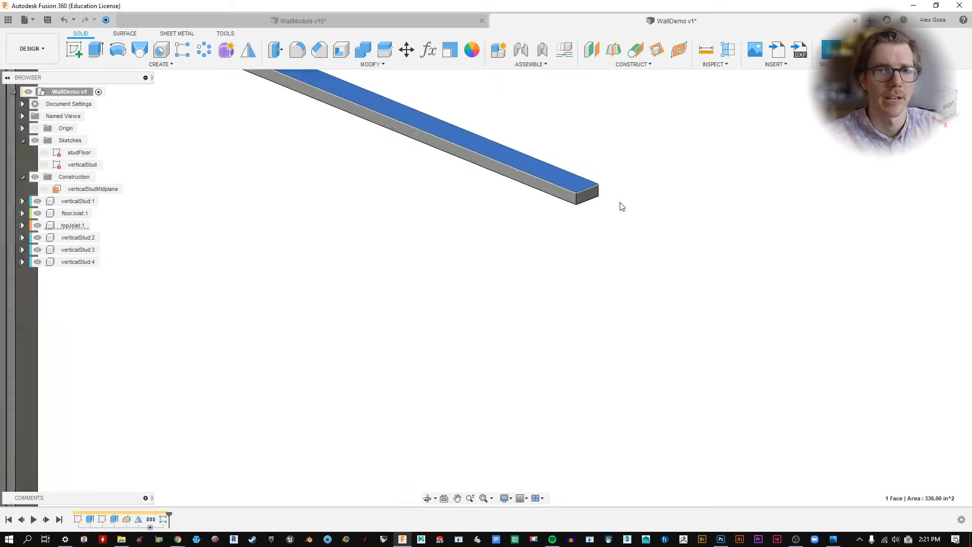
left_click(623, 178)
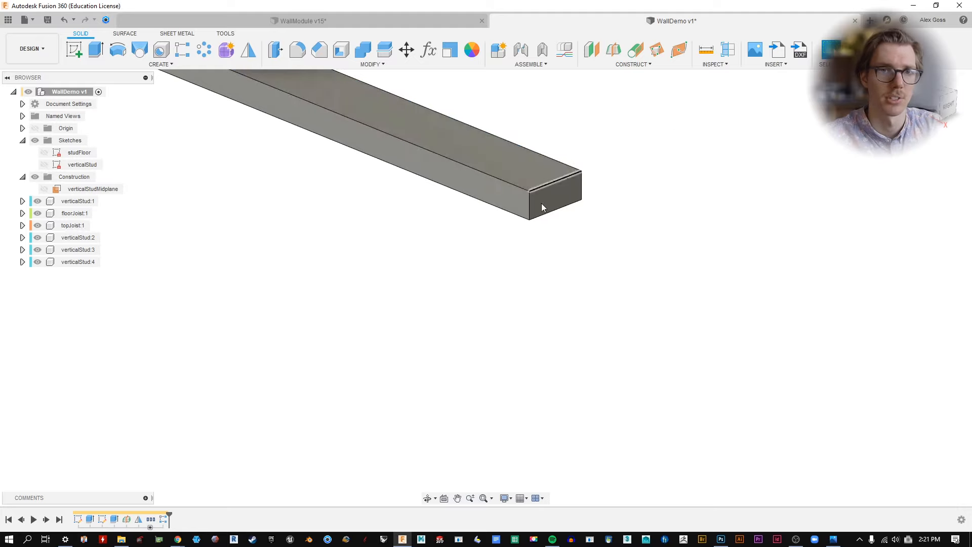
left_click(713, 65)
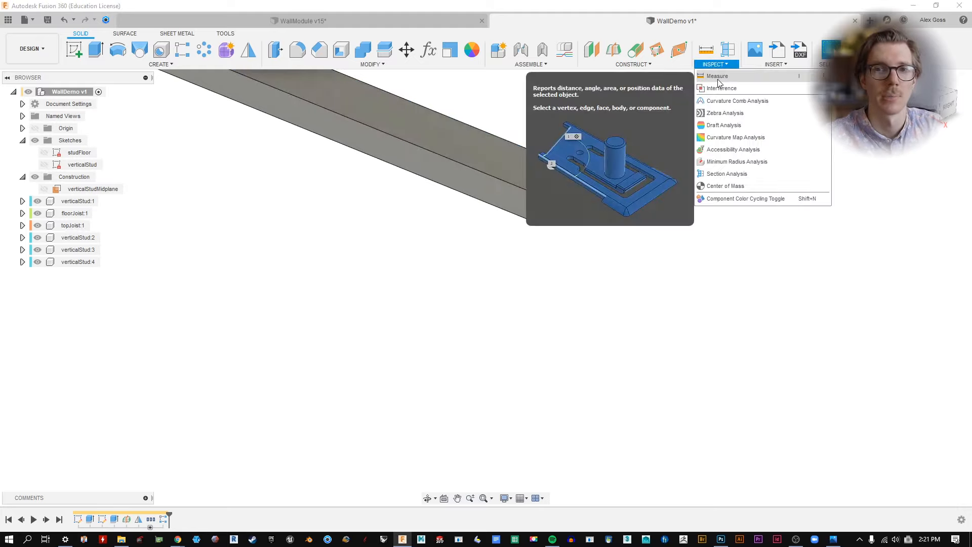
left_click(717, 76)
scroll(610, 183, "up", 5)
left_click(341, 256)
left_click(512, 197)
left_click(948, 382)
scroll(692, 370, "down", 8)
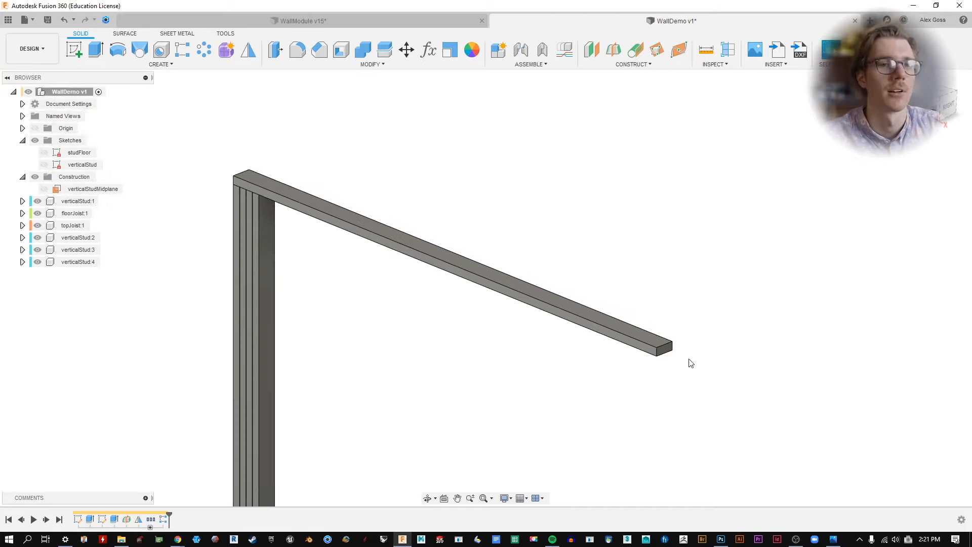
Step: Edit the vertical stud pattern and set its extent distance to 60 in, keeping a quantity of 4
scroll(641, 232, "down", 5)
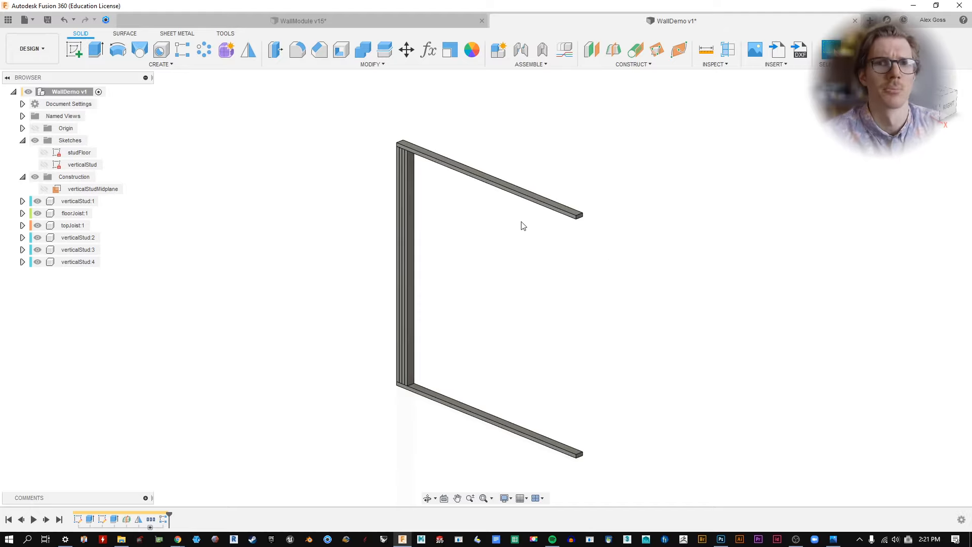
double_click(164, 520)
left_click(925, 243)
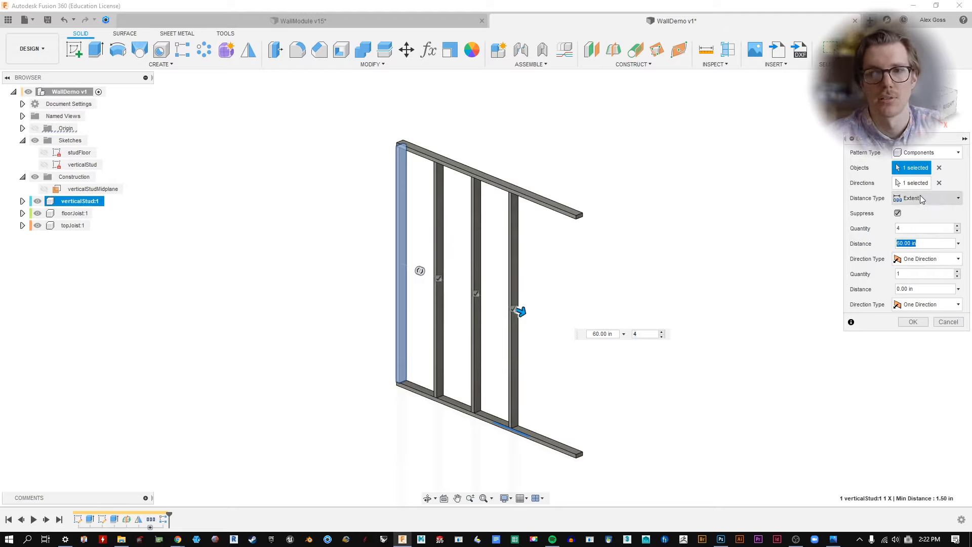
left_click(913, 322)
Step: Add a user parameter named spacing_VertStud in inches with the expression 16
left_click(428, 49)
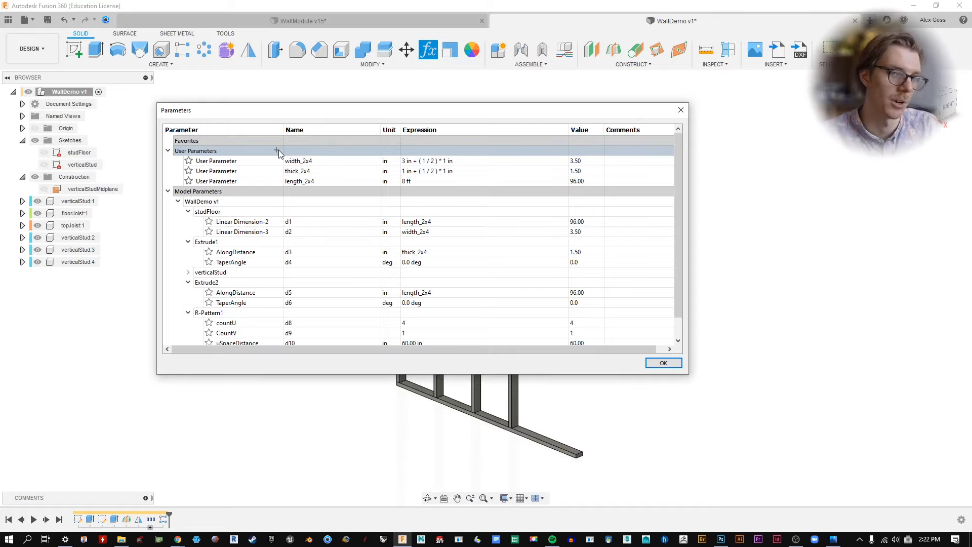
left_click(277, 151)
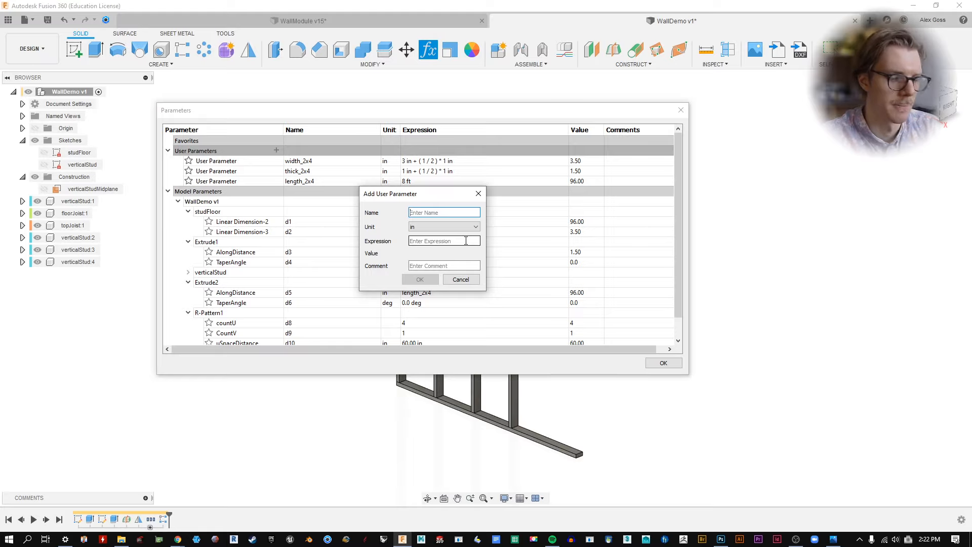
type("spacimg")
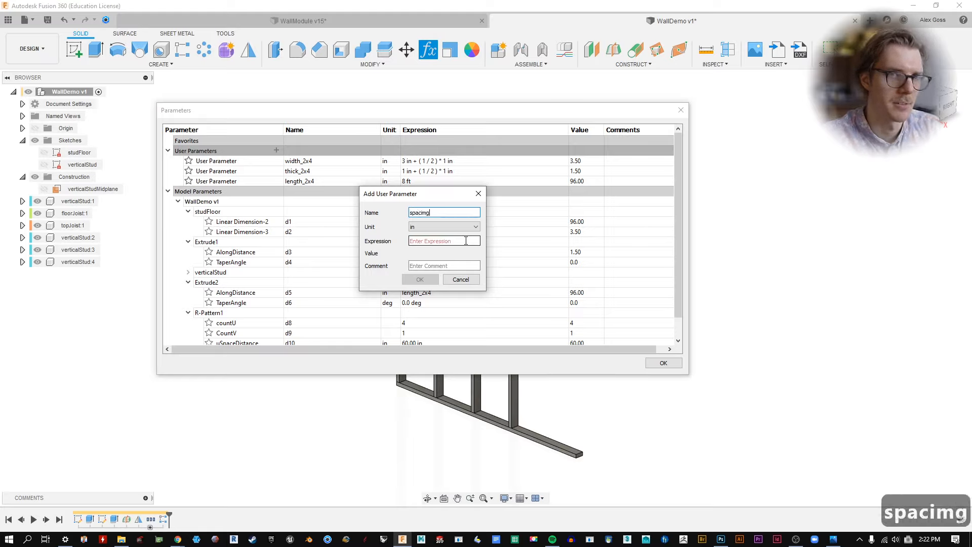
key("BackSpace")
key("BackSpace")
key("BackSpace")
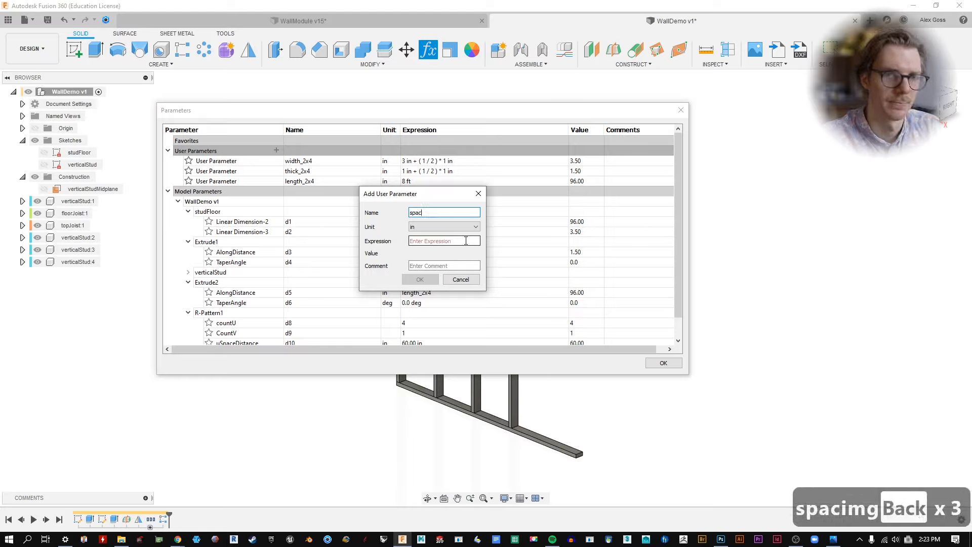
type("ing_VertSt")
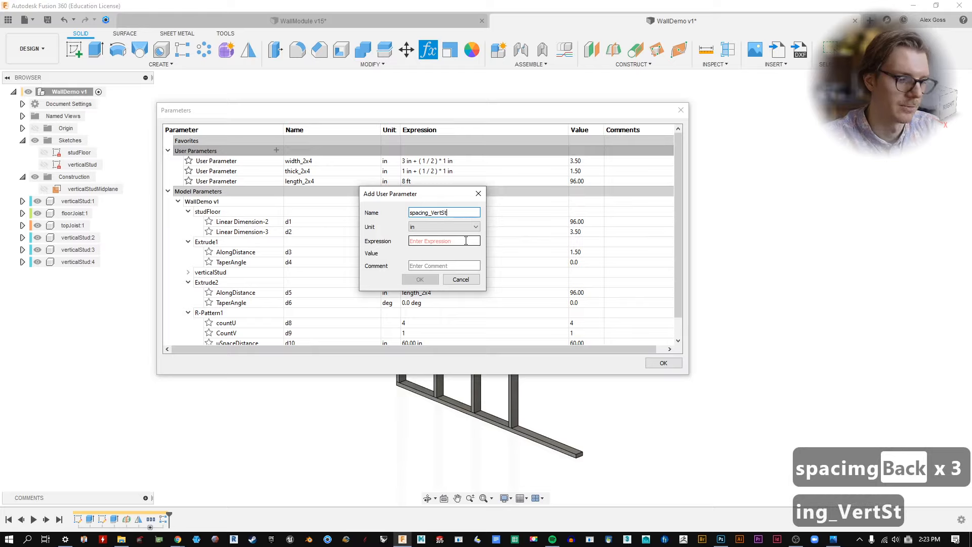
type("uf")
key("BackSpace")
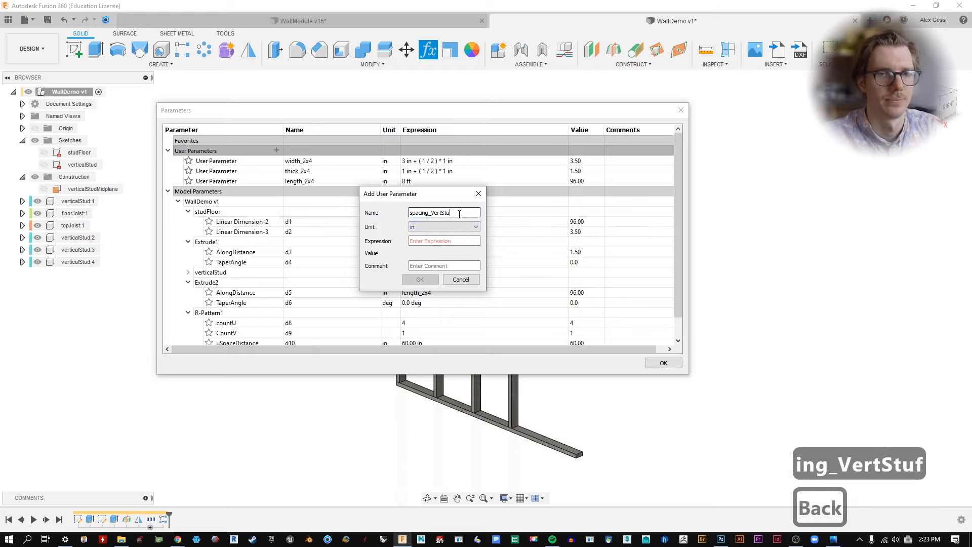
type("d")
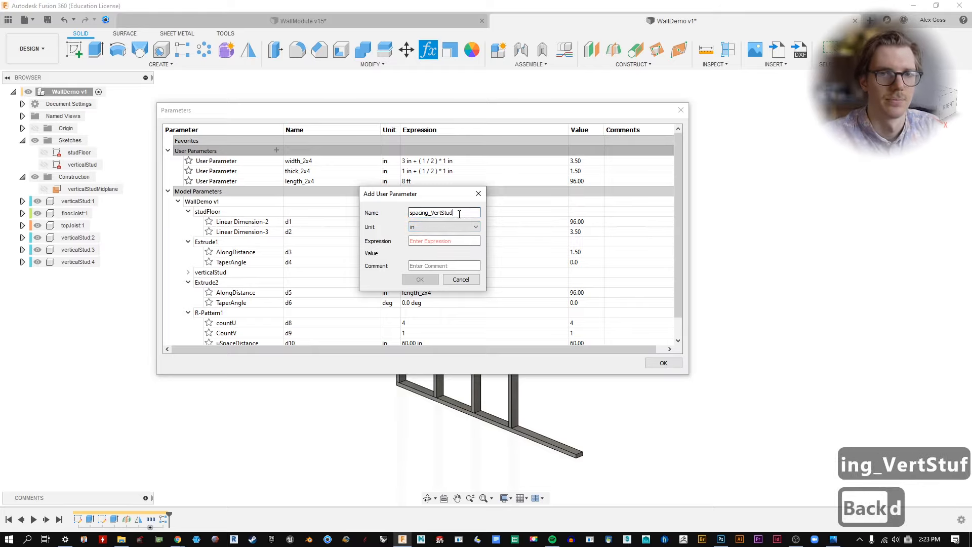
left_click(426, 233)
left_click(436, 293)
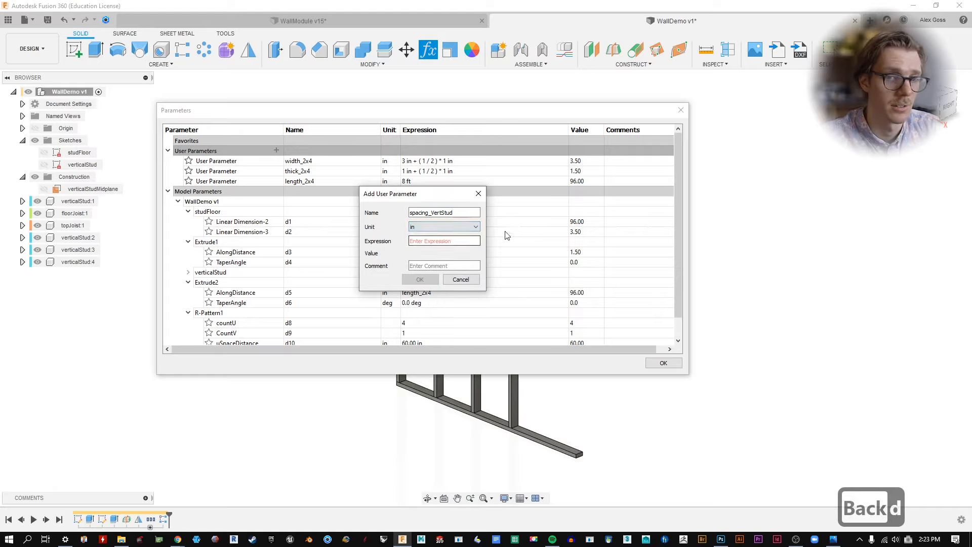
left_click(444, 240)
type("16")
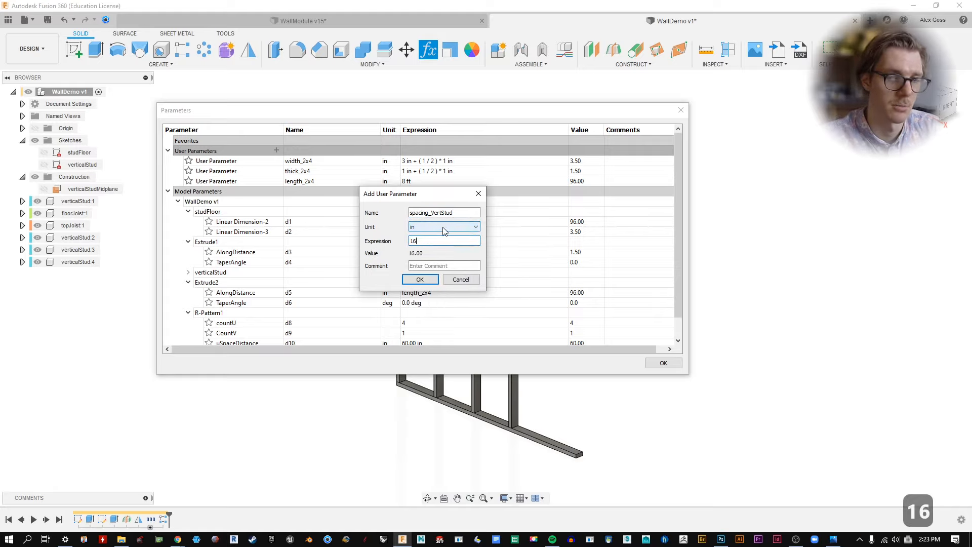
left_click(419, 279)
left_click(662, 363)
Step: Edit the vertical stud pattern to use the Spacing distance type and set its distance to the spacing_VertStud parameter
double_click(163, 519)
left_click(925, 243)
type("spacing_VertStud")
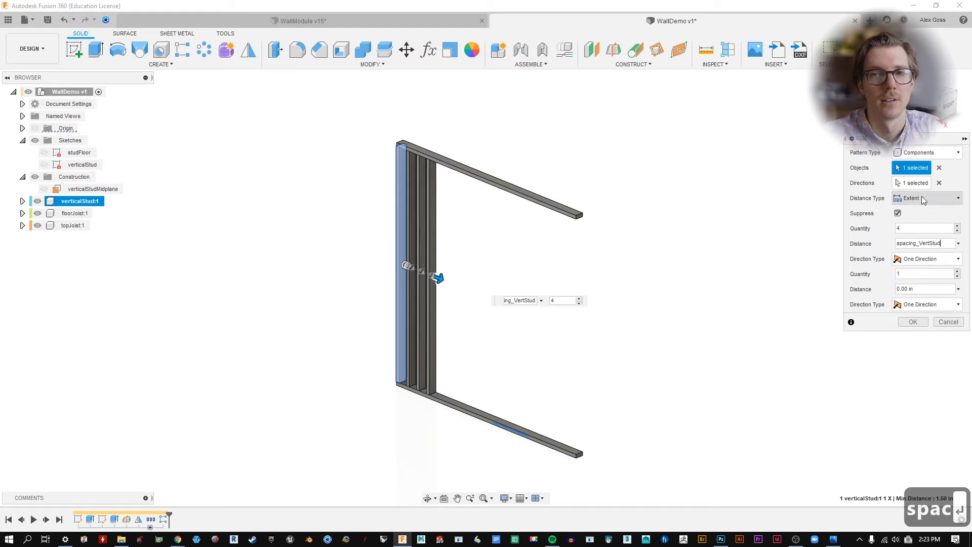
scroll(453, 319, "up", 3)
middle_click_drag(459, 298, 475, 302, "shift")
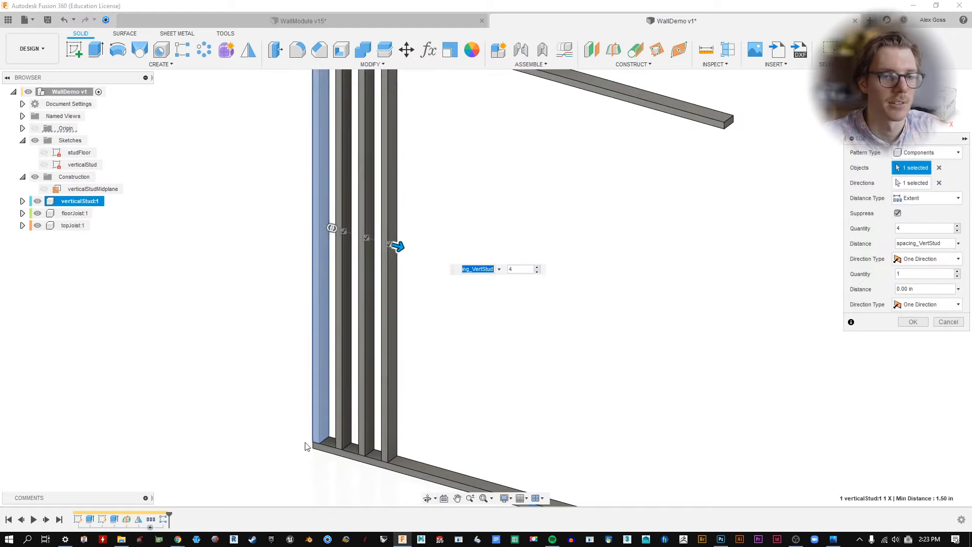
left_click(926, 198)
left_click(914, 225)
left_click_drag(931, 245, 828, 239)
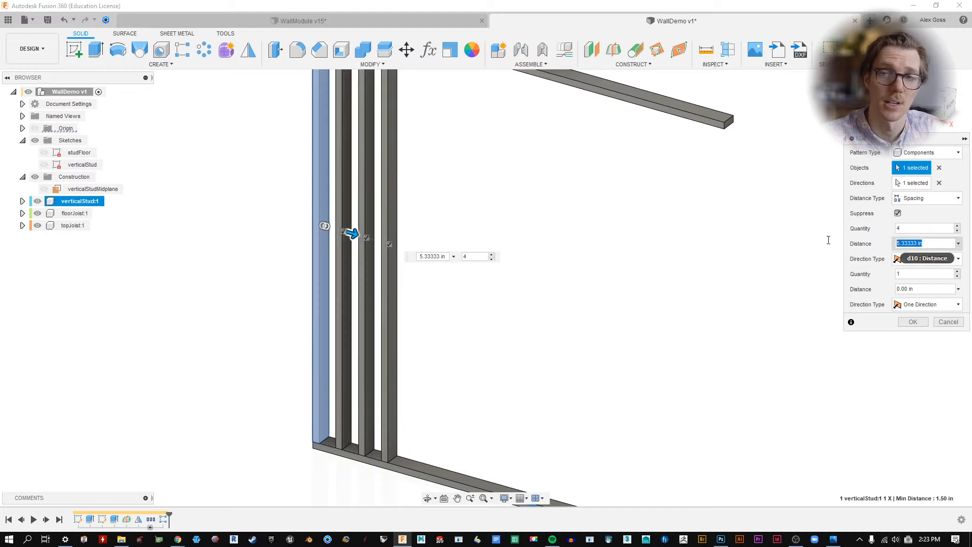
type("spacin")
key("Return")
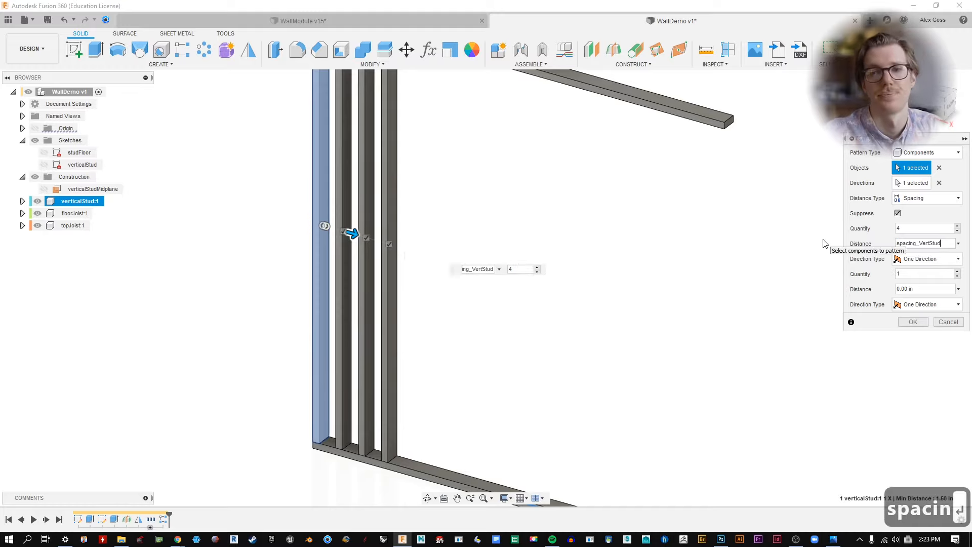
left_click(913, 323)
scroll(600, 271, "down", 5)
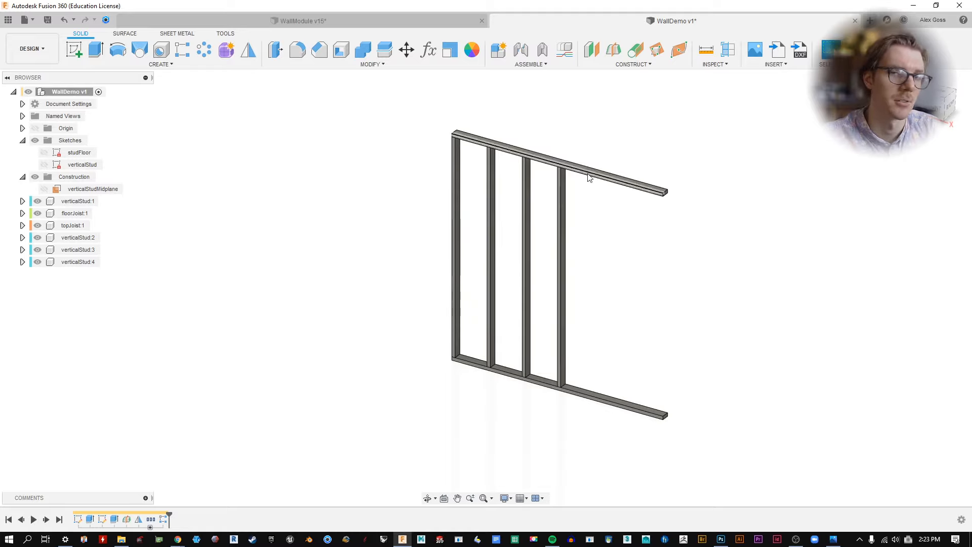
Step: Add a unitless user parameter named qty_vertStud and enter it as the vertical stud pattern's quantity
left_click(428, 50)
left_click(299, 152)
type("qty_vertStud")
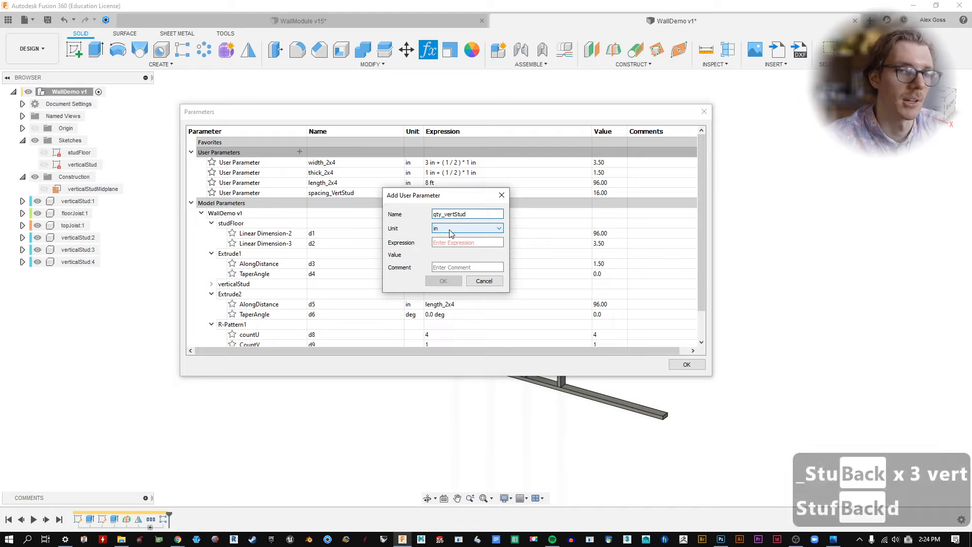
left_click(471, 230)
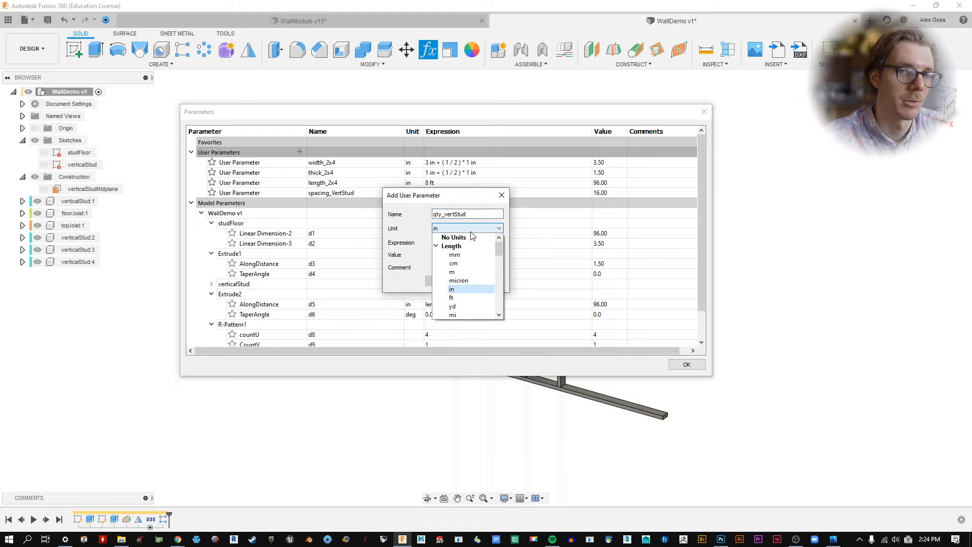
left_click(471, 238)
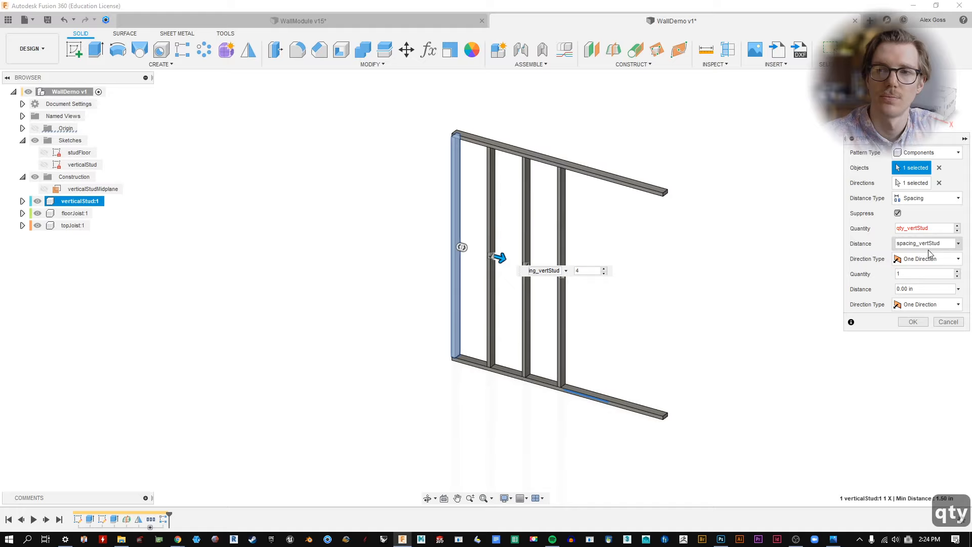
key("Return")
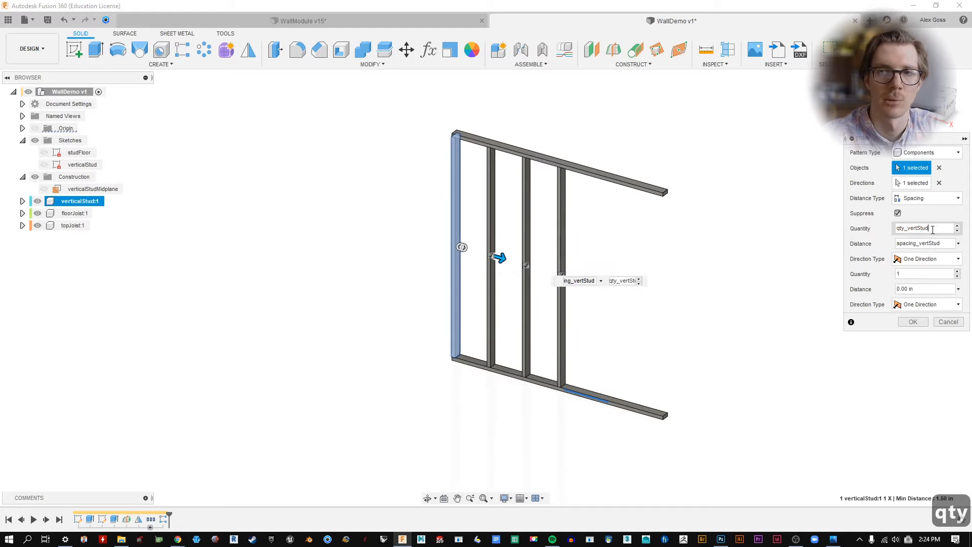
left_click(913, 321)
Step: Set the qty_vertStud user parameter to 6
left_click(428, 51)
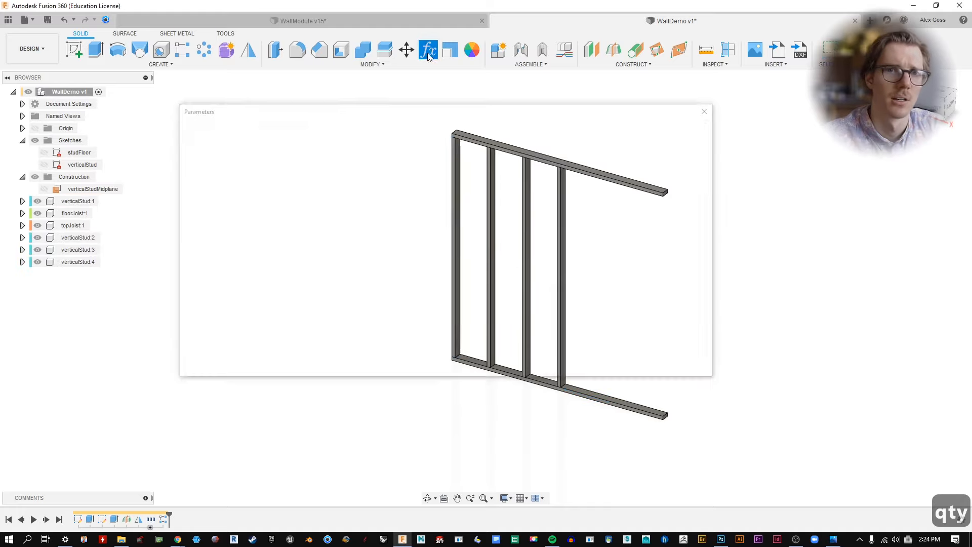
scroll(763, 185, "down", 2)
middle_click_drag(611, 405, 844, 428)
left_click(438, 203)
type("6")
key("Return")
left_click(686, 364)
Step: Edit the vertical stud pattern and drive its quantity with the qty_vertStud parameter
double_click(163, 520)
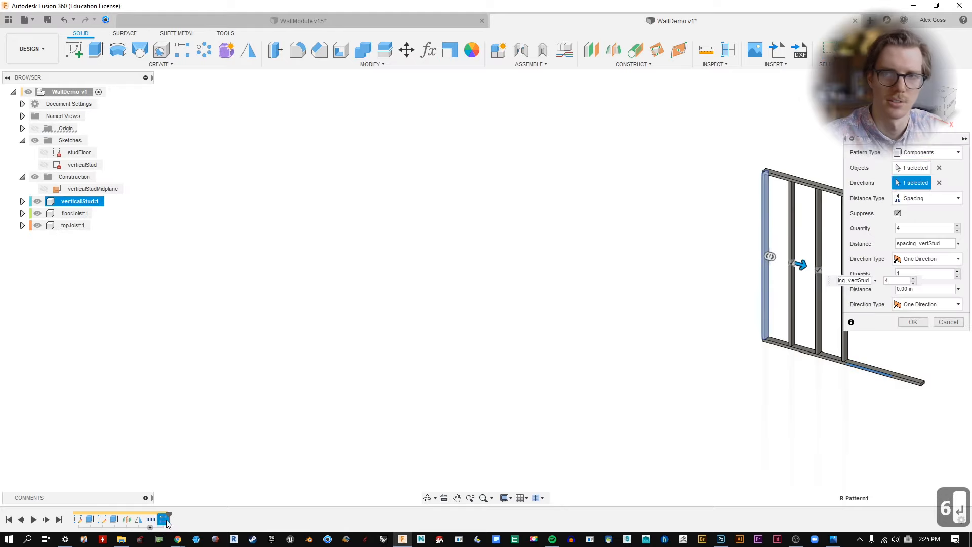
left_click(926, 230)
key("BackSpace")
type("qty")
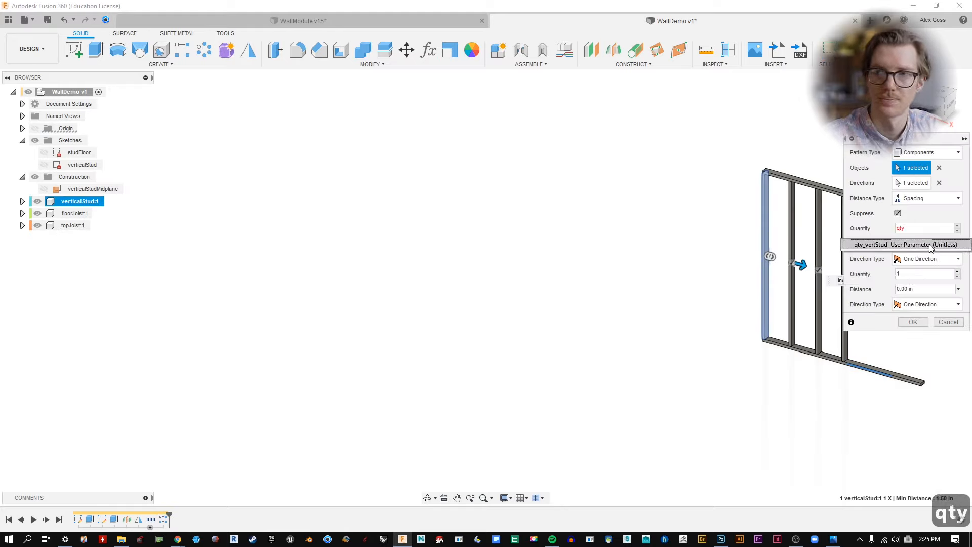
left_click(871, 244)
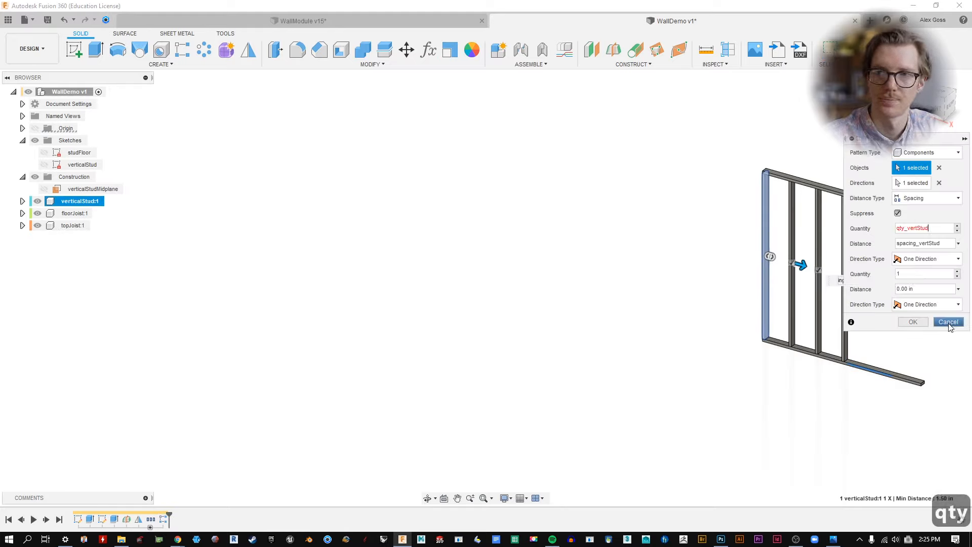
left_click(916, 322)
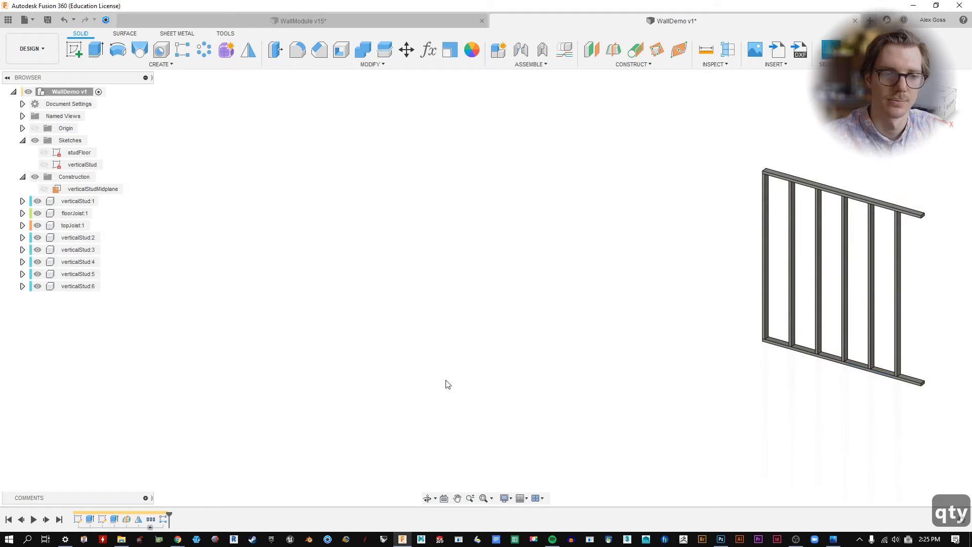
Step: Set the qty_vertStud user parameter to 4
left_click(429, 49)
double_click(459, 204)
type("4")
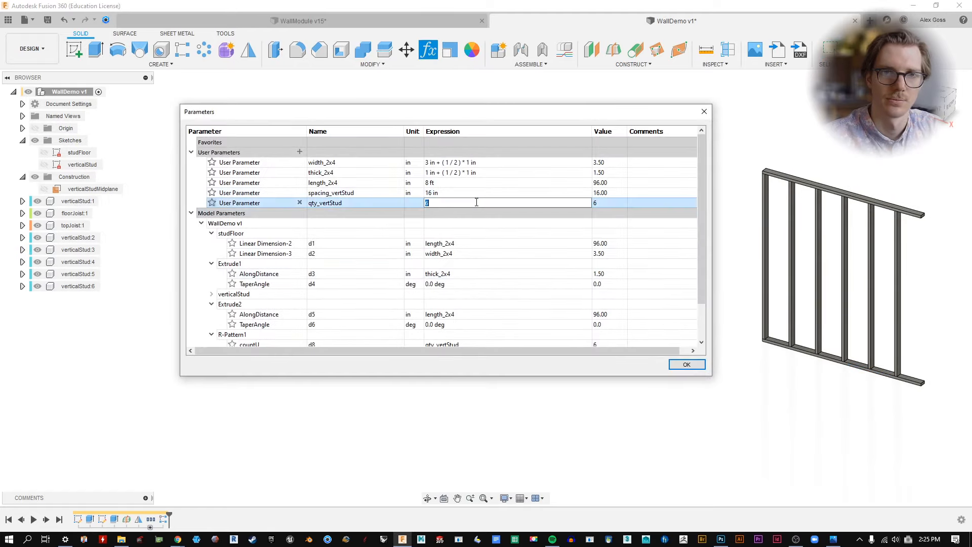
key("Return")
Step: Try a qty_vertStud value of 6 and restore it to 4
double_click(475, 202)
type("6")
key("Return")
double_click(472, 203)
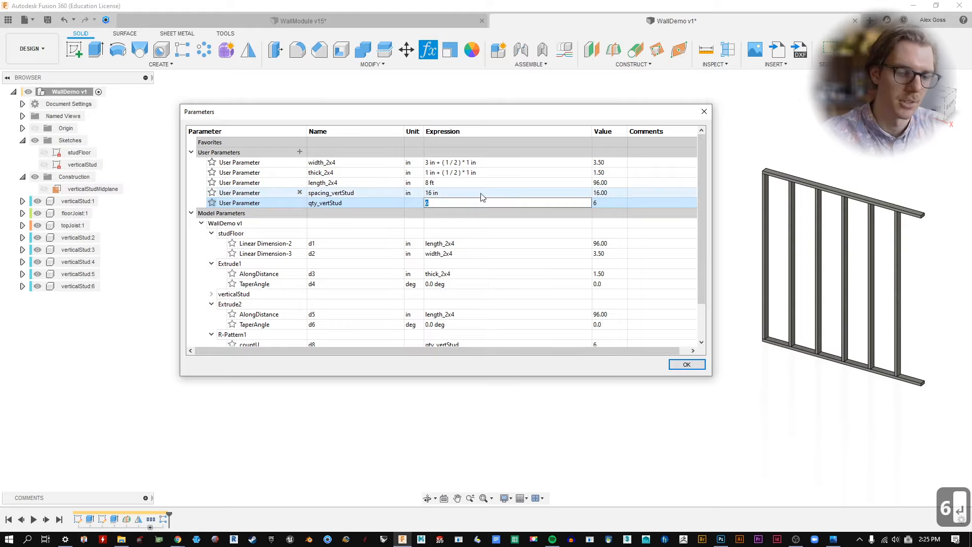
type("4")
key("Return")
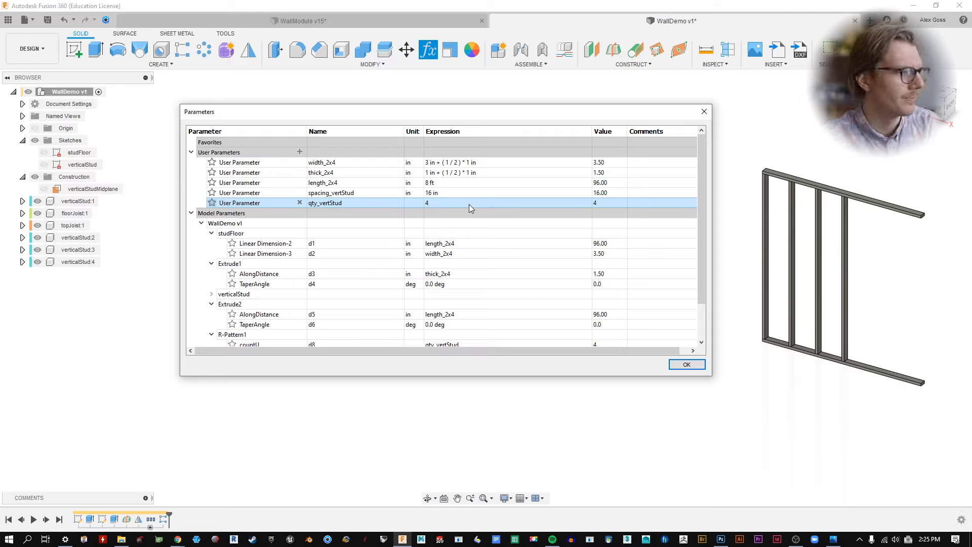
Step: Add a user parameter named length_wall in inches with the expression 48
left_click(299, 152)
type("length_wall")
key("Tab")
type("48")
key("Return")
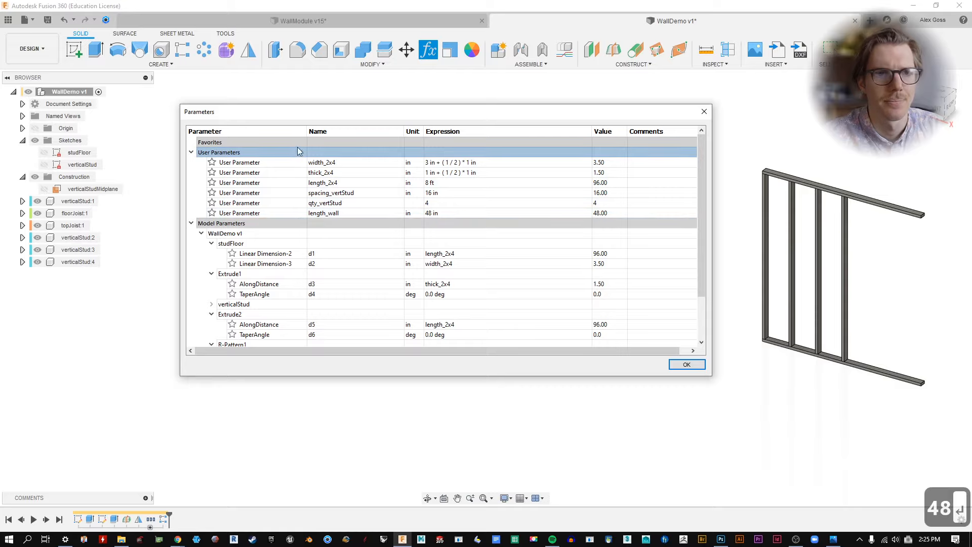
left_click(687, 365)
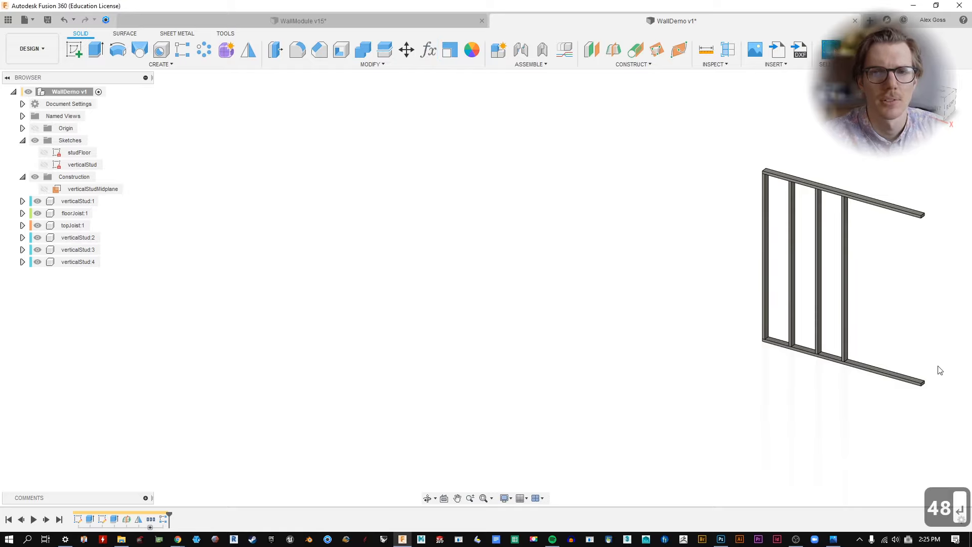
Step: Edit the studFloor sketch, set the rectangle's long dimension to the length_wall parameter, and finish the sketch
middle_click_drag(919, 309, 914, 309)
scroll(915, 308, "up", 3)
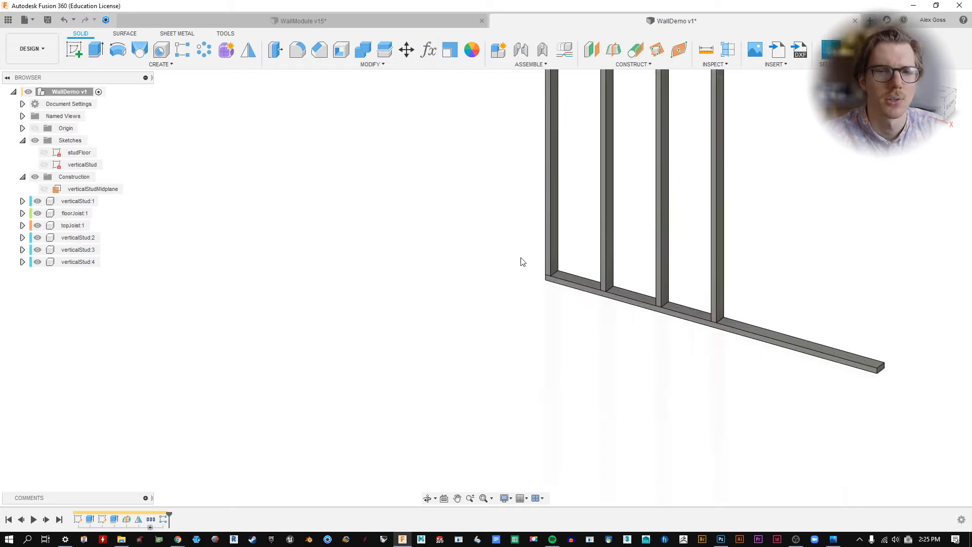
double_click(79, 152)
double_click(611, 254)
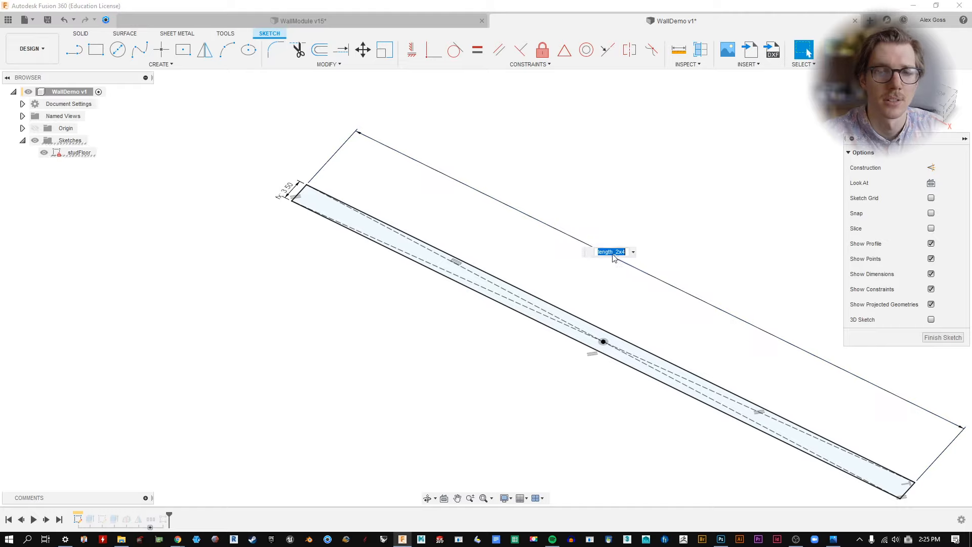
type("length")
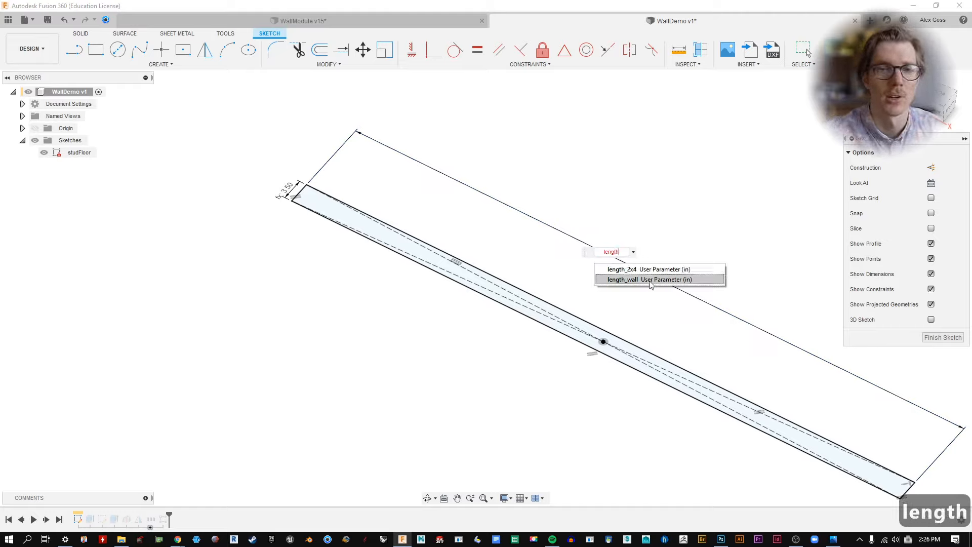
left_click(633, 279)
left_click(943, 337)
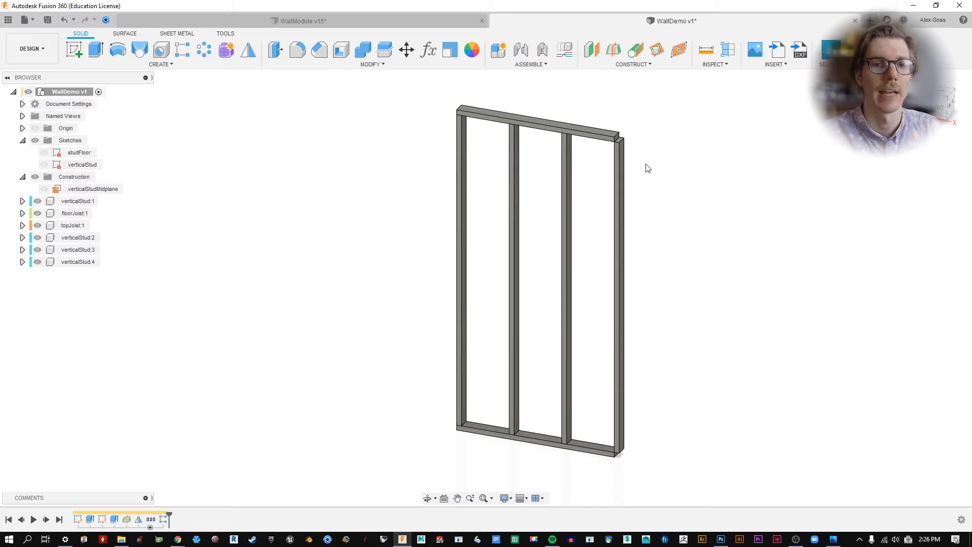
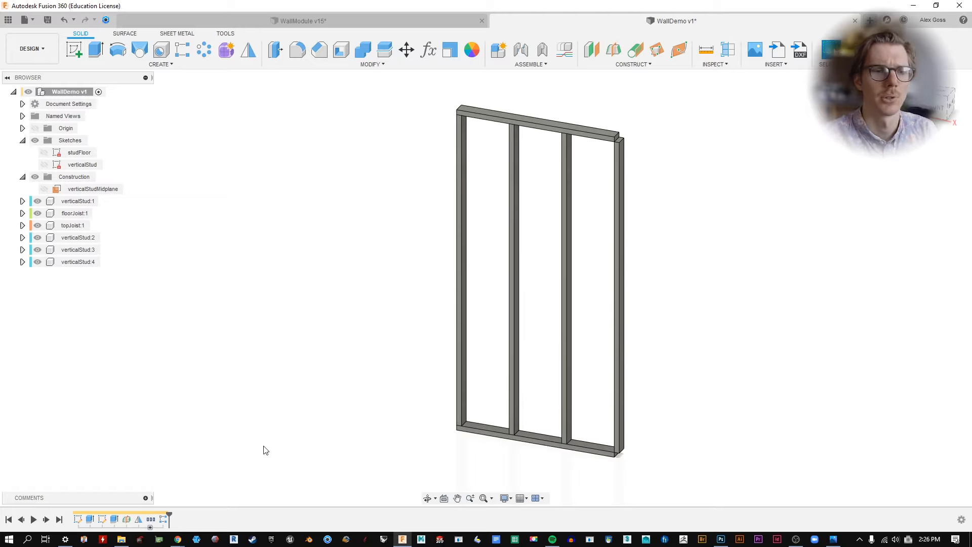
scroll(616, 455, "up", 2)
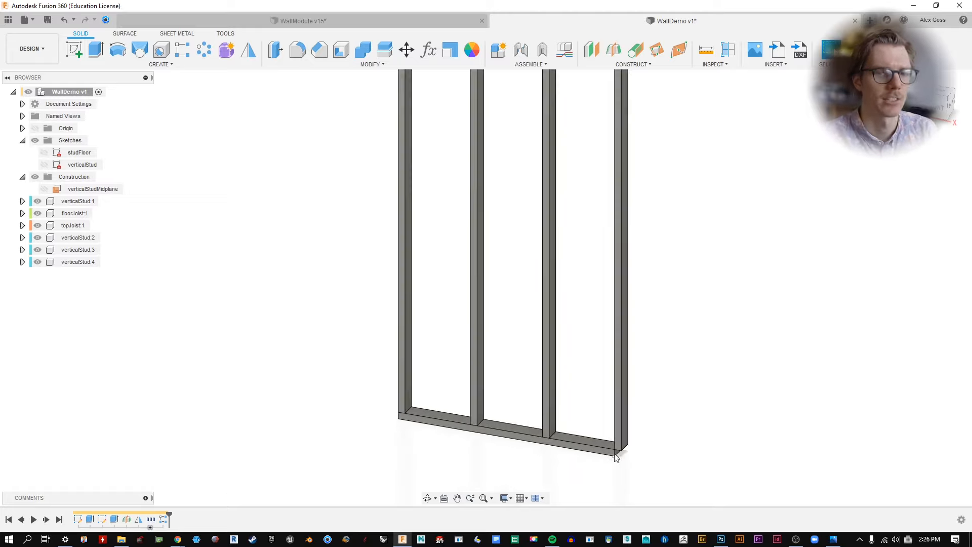
scroll(615, 456, "down", 4)
scroll(592, 172, "up", 3)
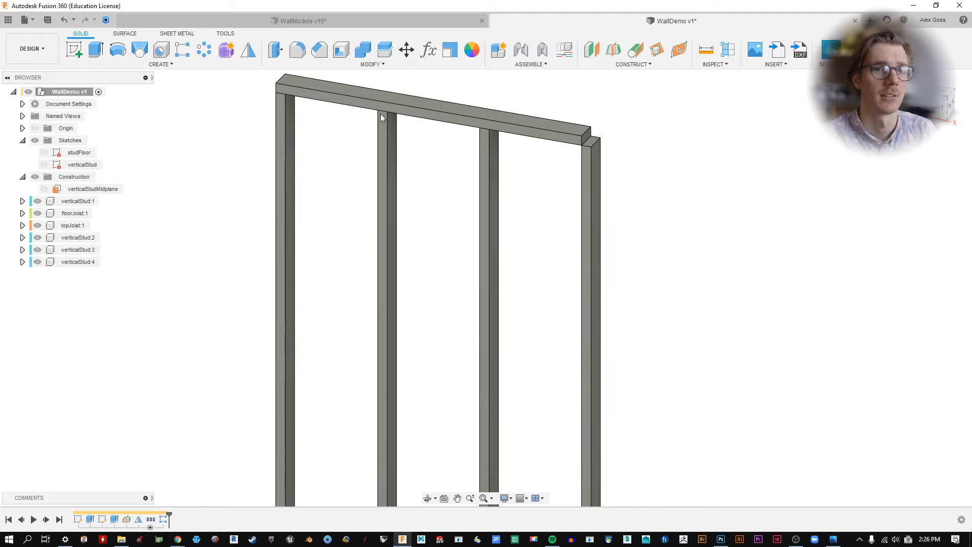
Step: Open the studFloor sketch to examine the rectangle's length dimension and close it, comparing it with the wall's end stud
scroll(203, 337, "down", 3)
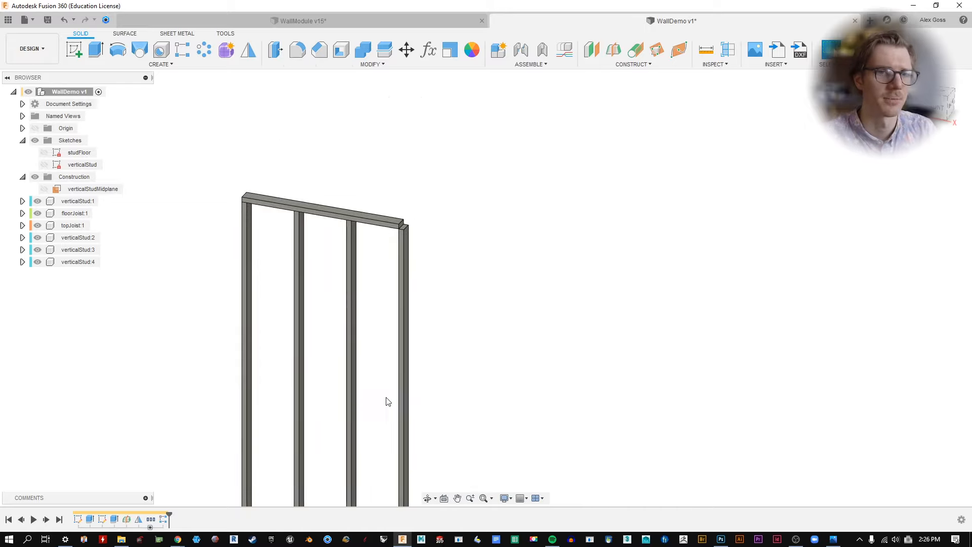
middle_click_drag(388, 402, 512, 203)
left_click(77, 521)
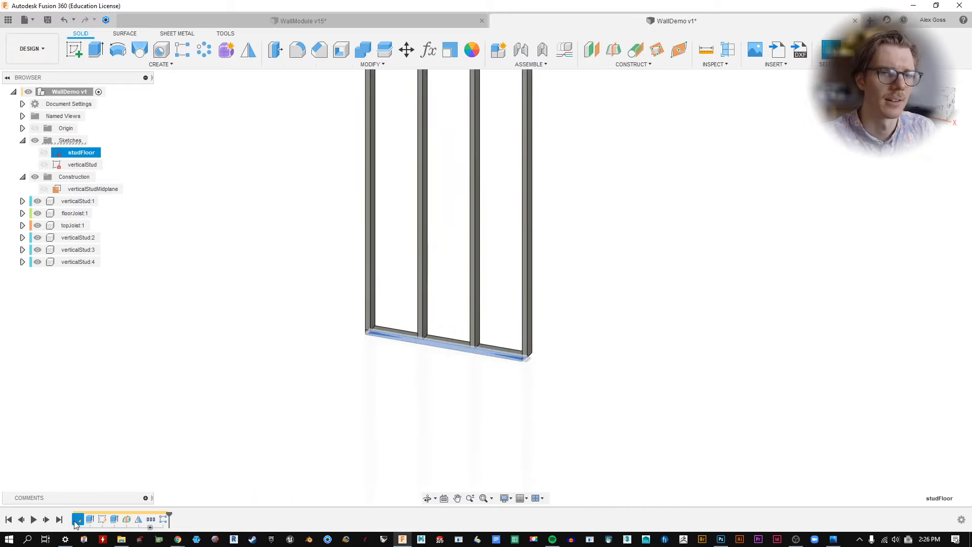
double_click(77, 520)
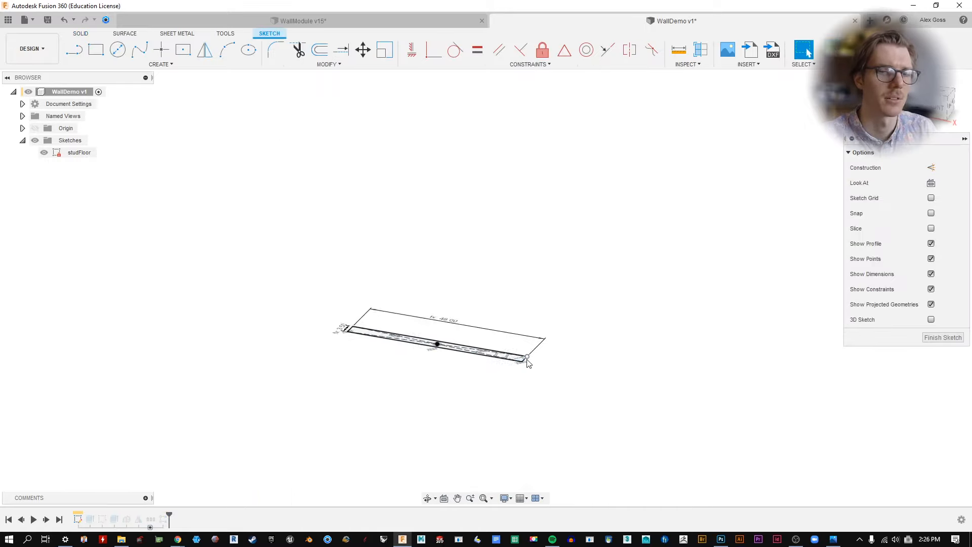
scroll(528, 363, "up", 2)
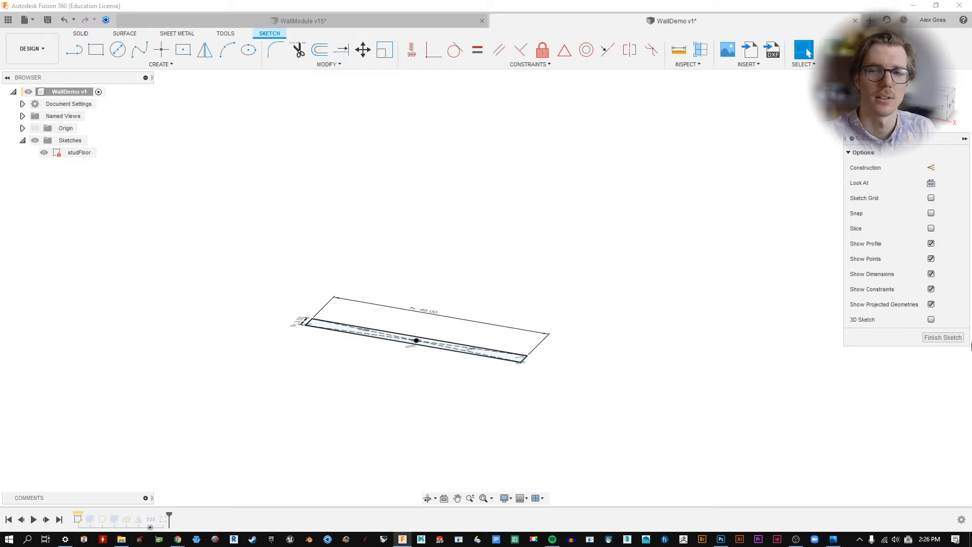
left_click(959, 336)
middle_click_drag(646, 160, 596, 360)
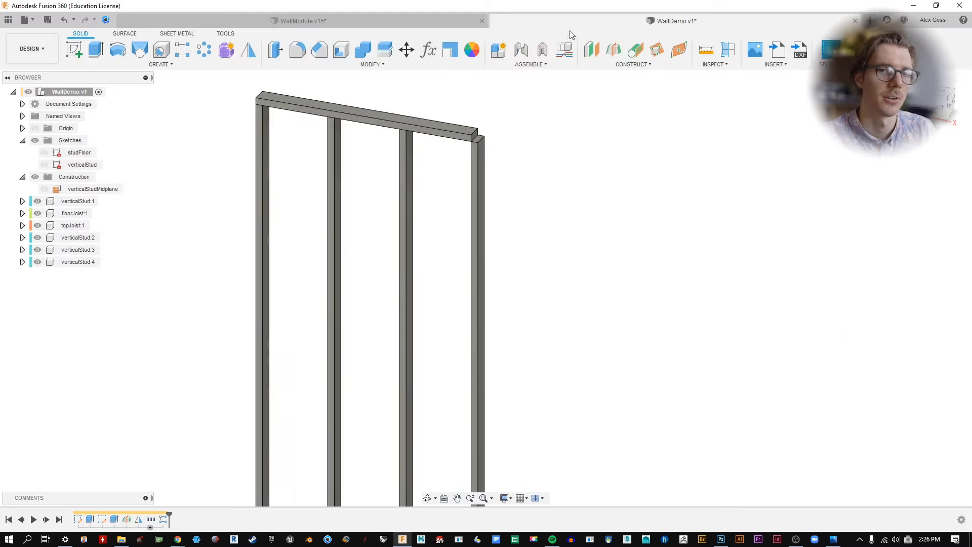
middle_click_drag(537, 111, 525, 160)
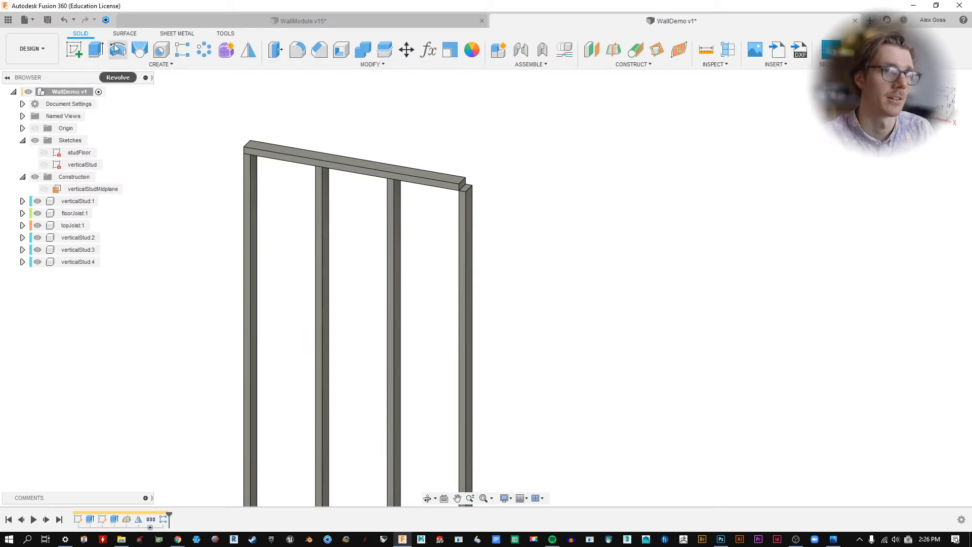
Step: Try to extrude the top joist's end face up to the outer face of the last vertical stud, using Join
left_click(96, 49)
scroll(577, 162, "up", 3)
left_click(414, 182)
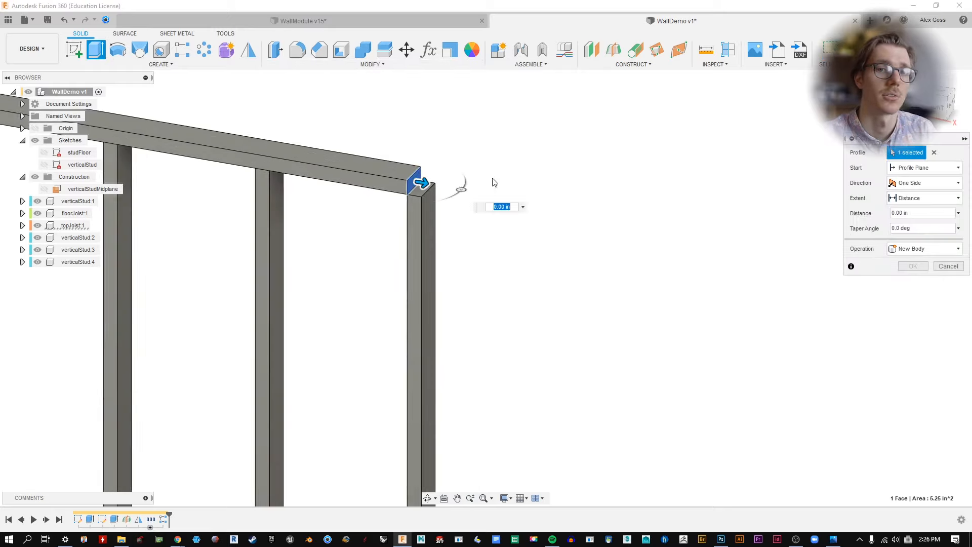
left_click(918, 198)
left_click(912, 223)
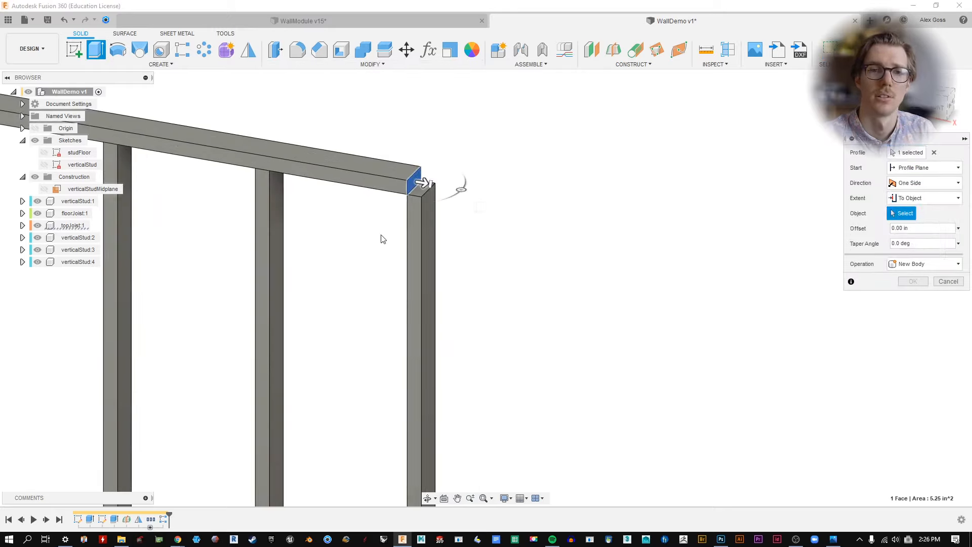
left_click(434, 234)
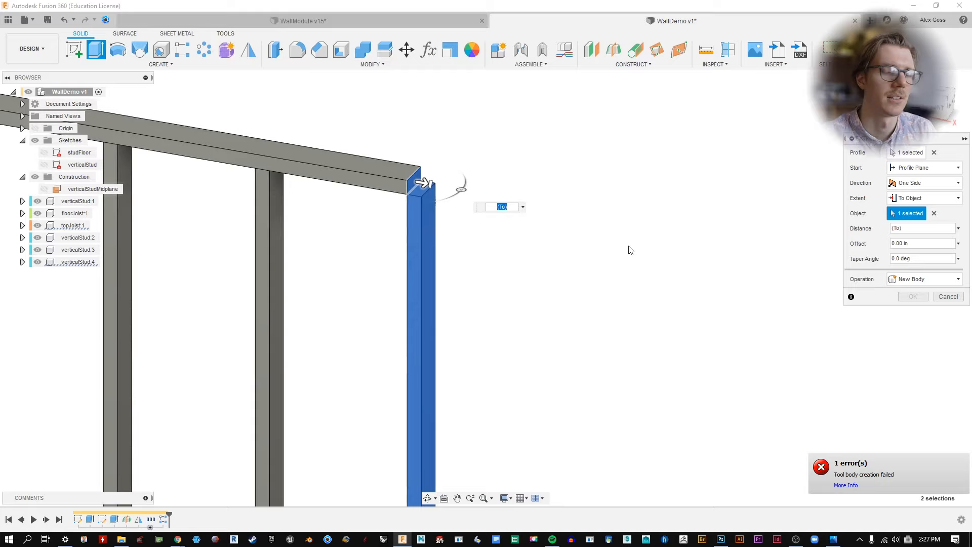
left_click(935, 213)
left_click(428, 205)
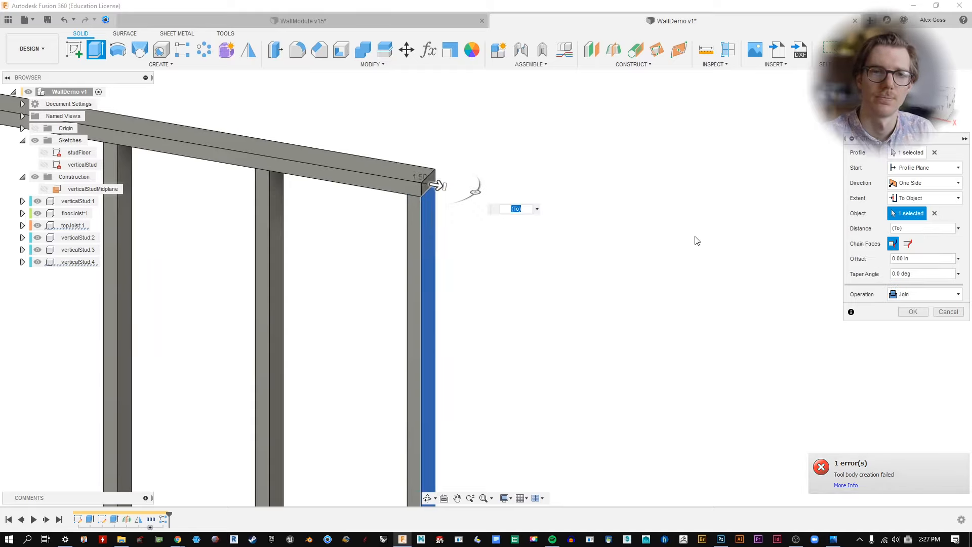
left_click(912, 312)
left_click(948, 312)
Step: Open the design's parameters and start adding a new user parameter
scroll(588, 172, "down", 3)
middle_click_drag(569, 215, 671, 224)
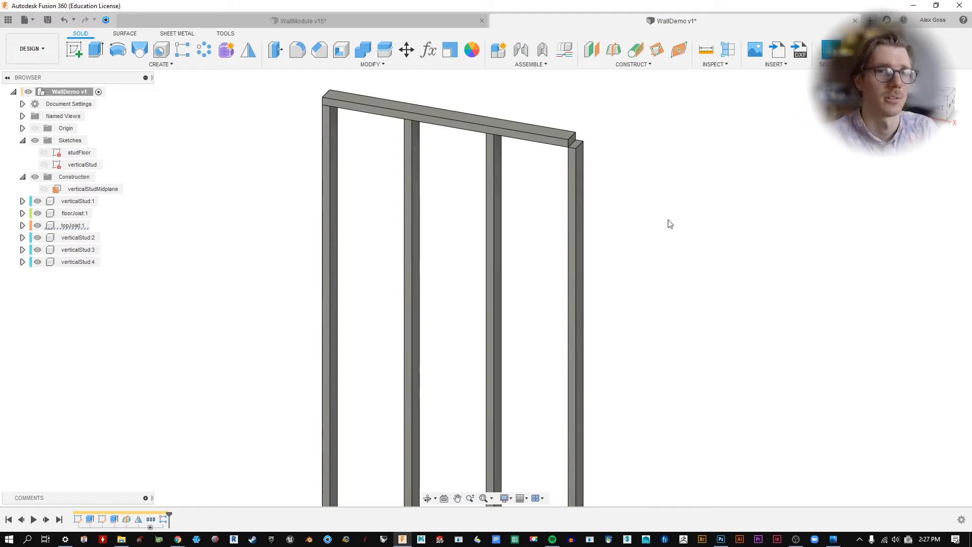
middle_click_drag(601, 136, 803, 164)
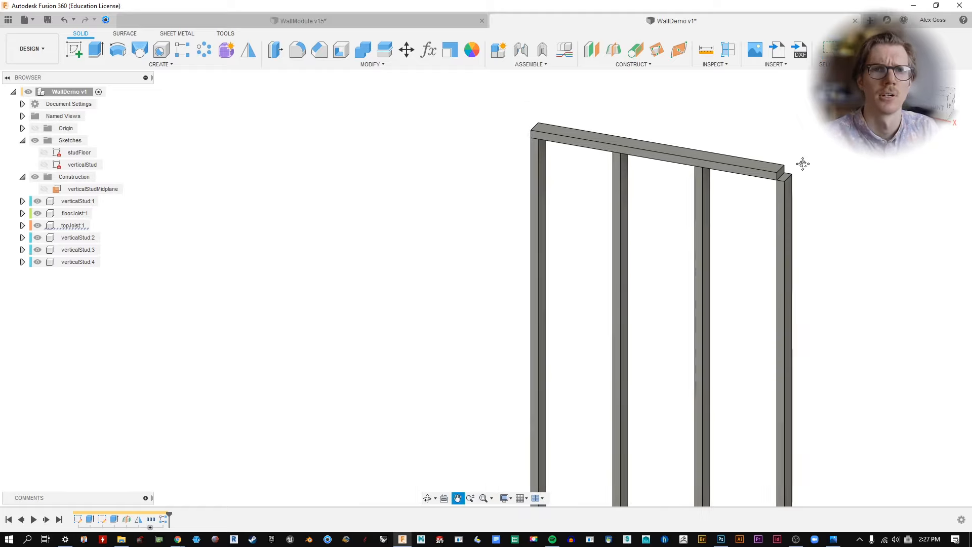
left_click(428, 50)
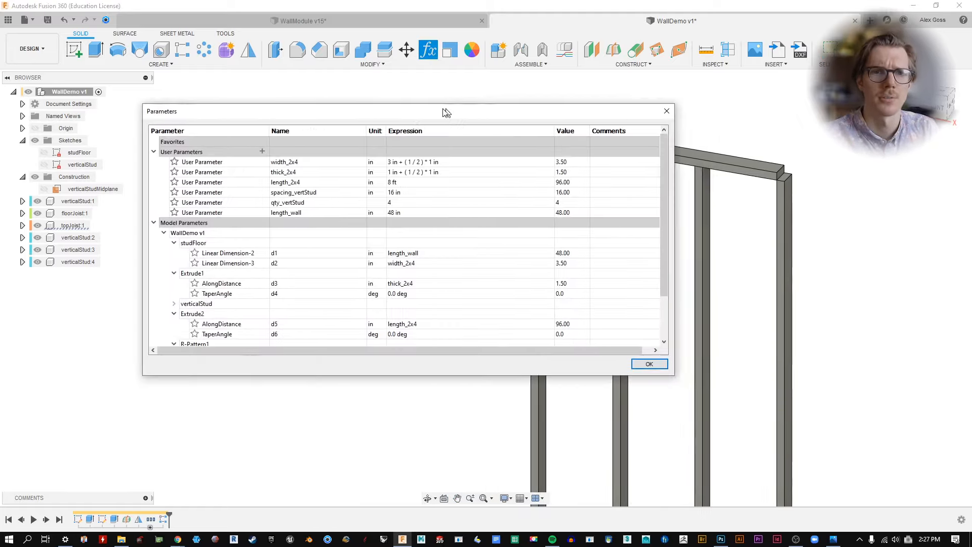
left_click_drag(446, 112, 384, 110)
left_click(199, 149)
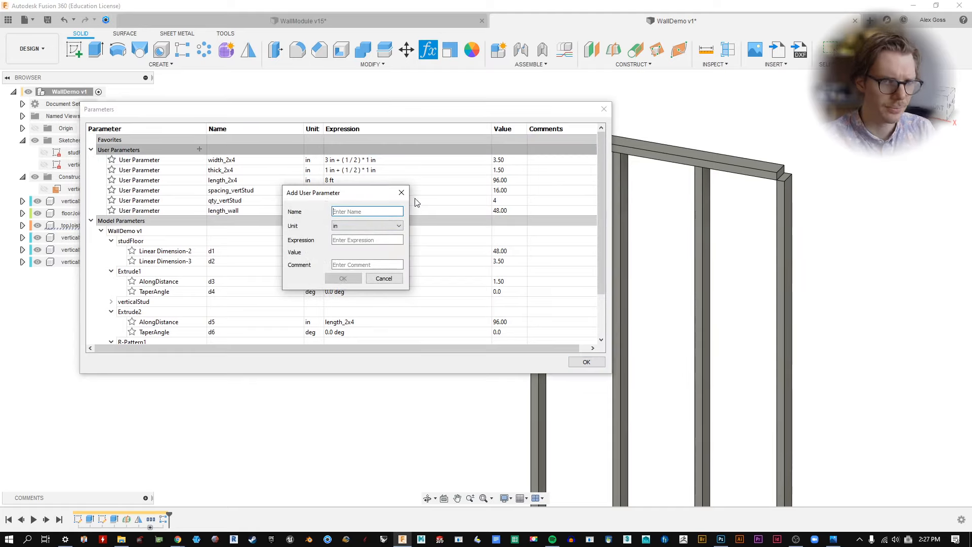
Step: Name the new user parameter length_wallCorrected, keeping its unit as inches
type("length")
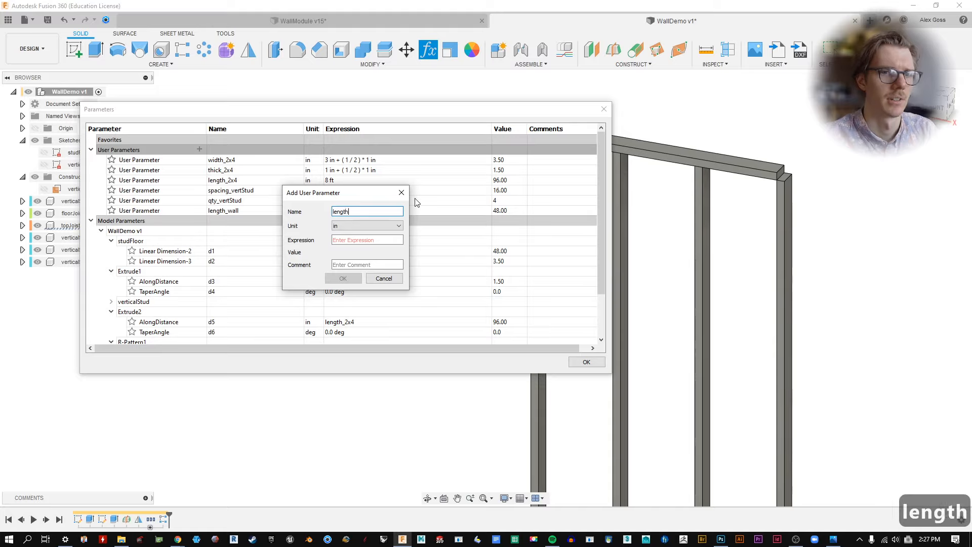
type("_wallCo")
key("BackSpace")
type("Co")
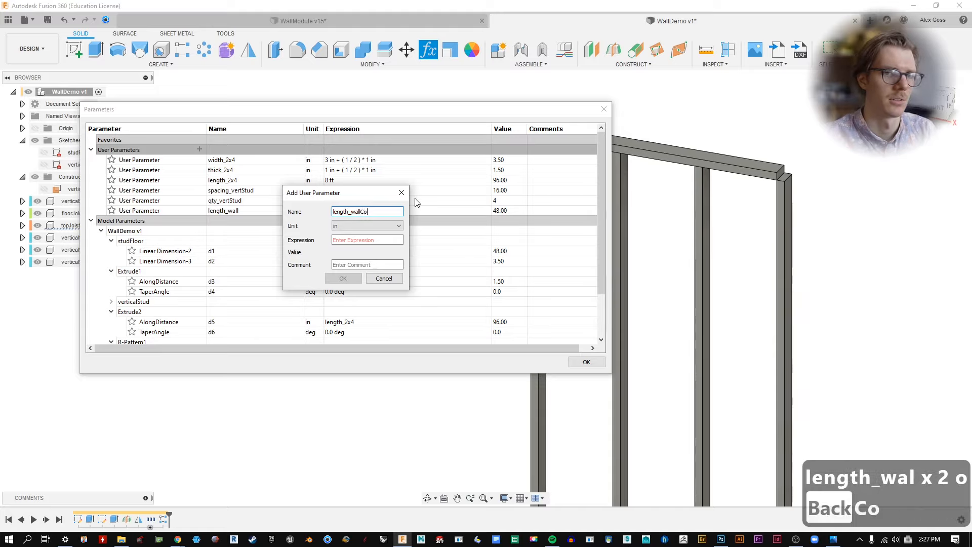
type("rrected")
key("Tab")
key("Tab")
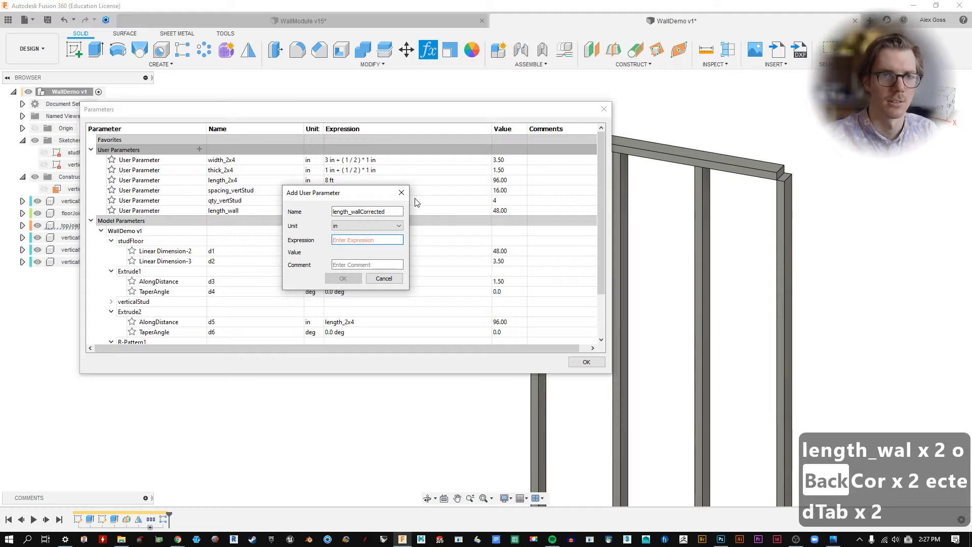
Step: Give length_wallCorrected the expression length_wall + thick_2x4, add it and close the parameters
left_click_drag(342, 185, 352, 203)
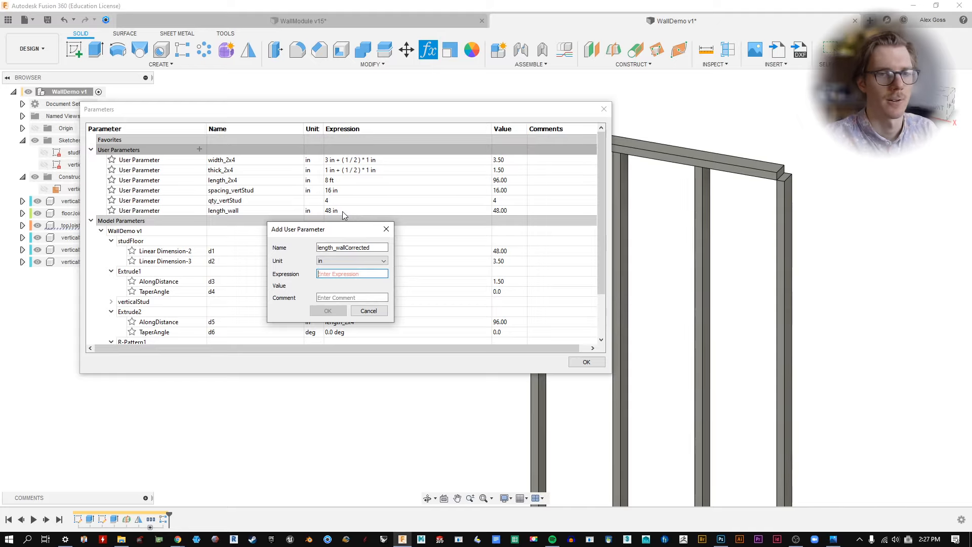
type("len")
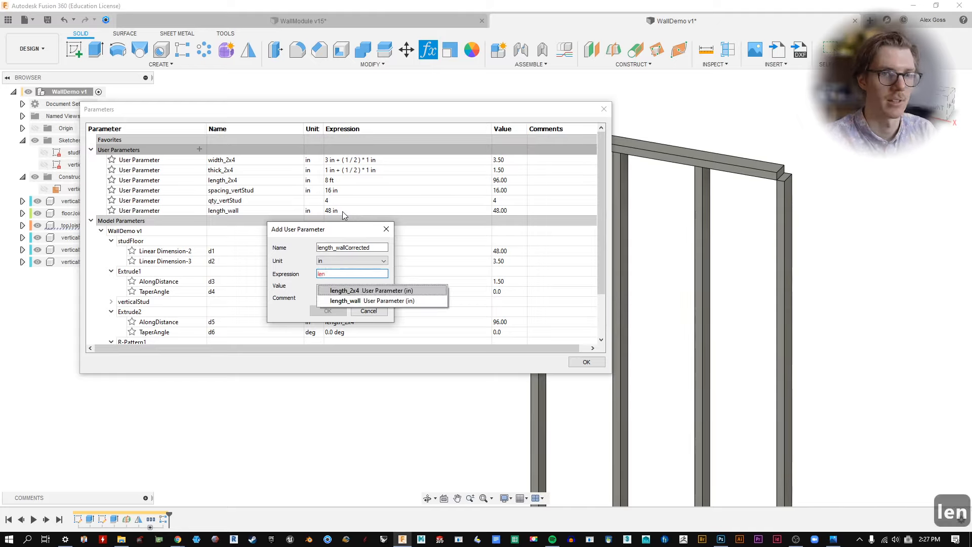
key("Down")
key("Return")
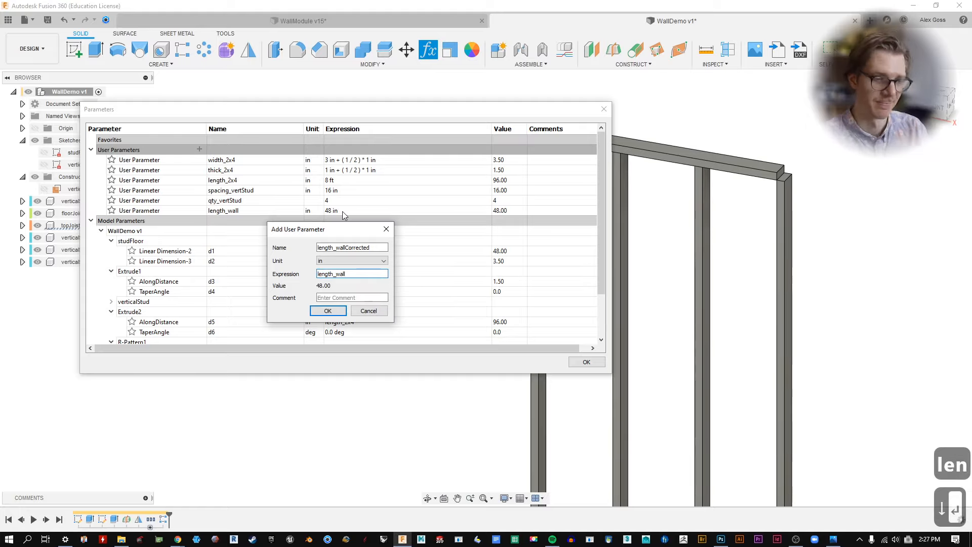
type("+ ")
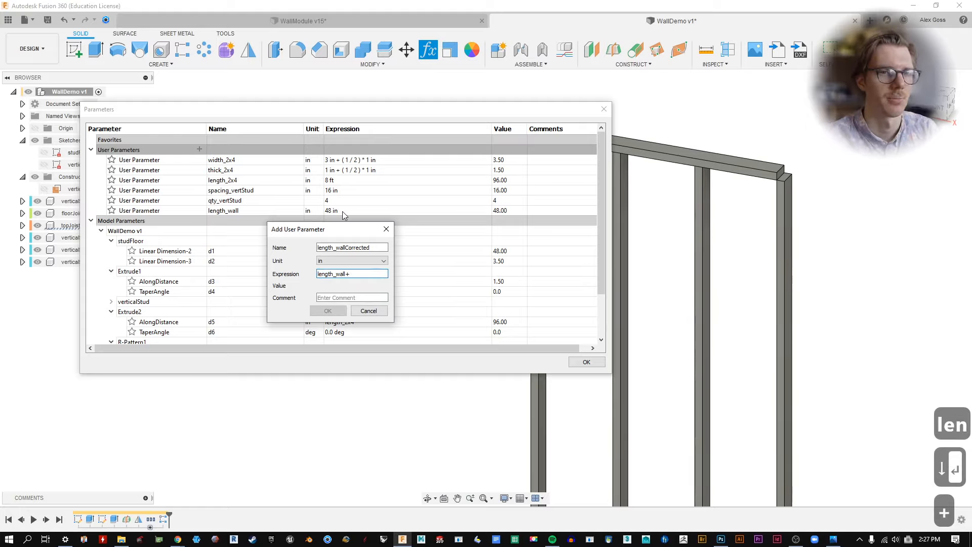
type("thick")
key("Return")
left_click(325, 313)
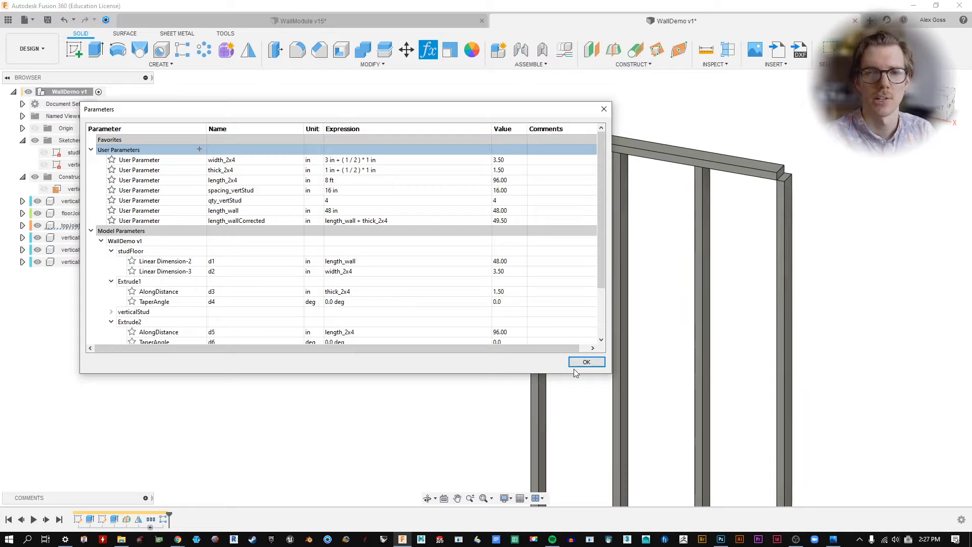
left_click(587, 361)
left_click_drag(727, 359, 490, 165)
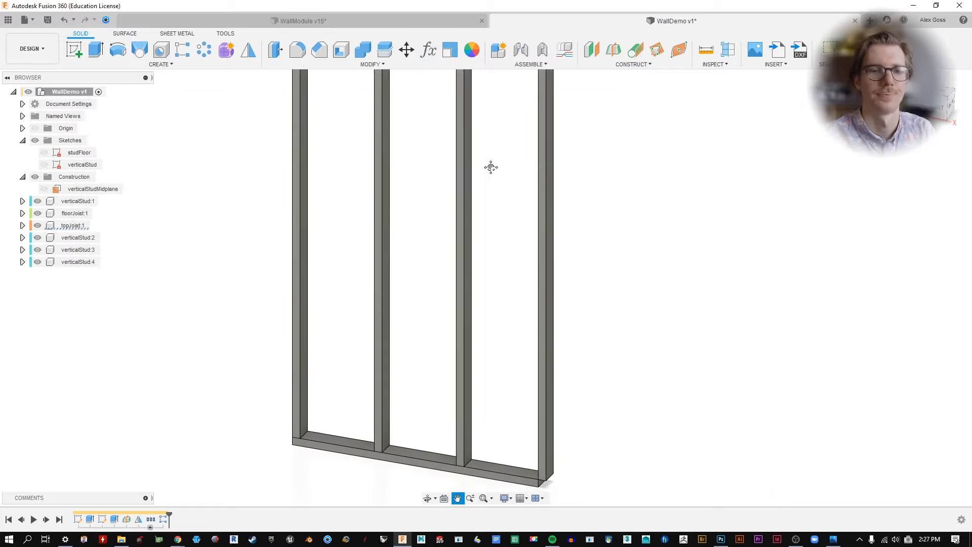
left_click(80, 520)
double_click(80, 519)
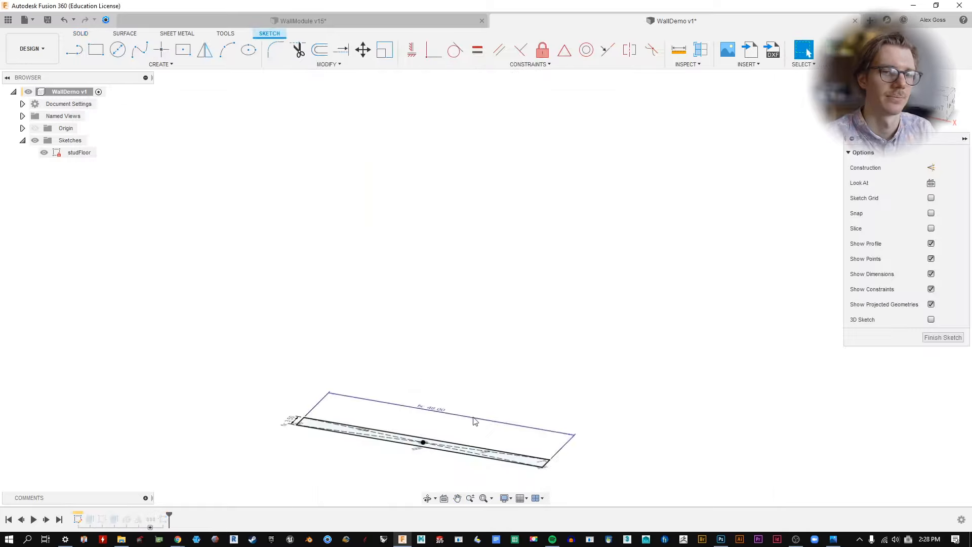
left_click(943, 337)
Step: Open the parameters and collapse all model parameter groups except studFloor, leaving its dimensions listed
left_click(428, 50)
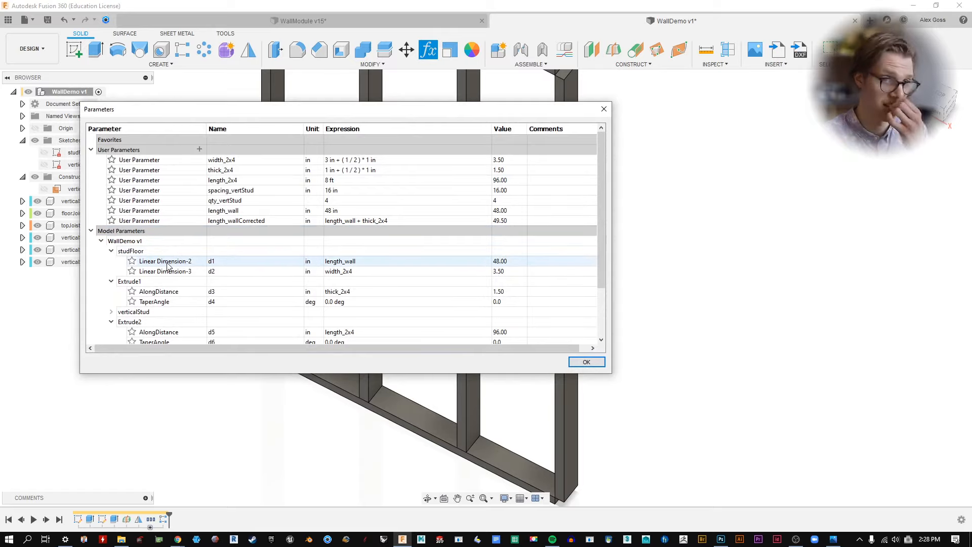
left_click(111, 250)
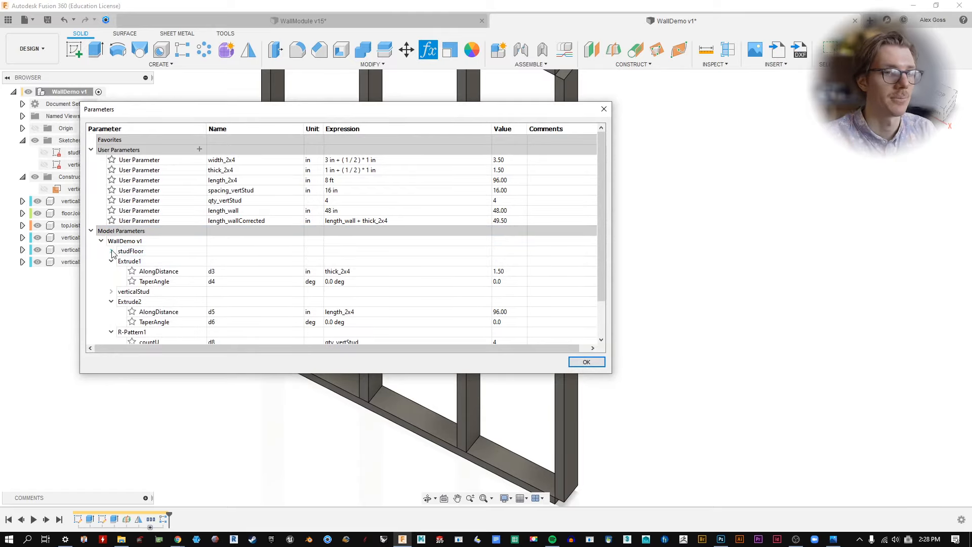
left_click(111, 261)
left_click(110, 271)
left_click(111, 271)
left_click(111, 281)
left_click(111, 291)
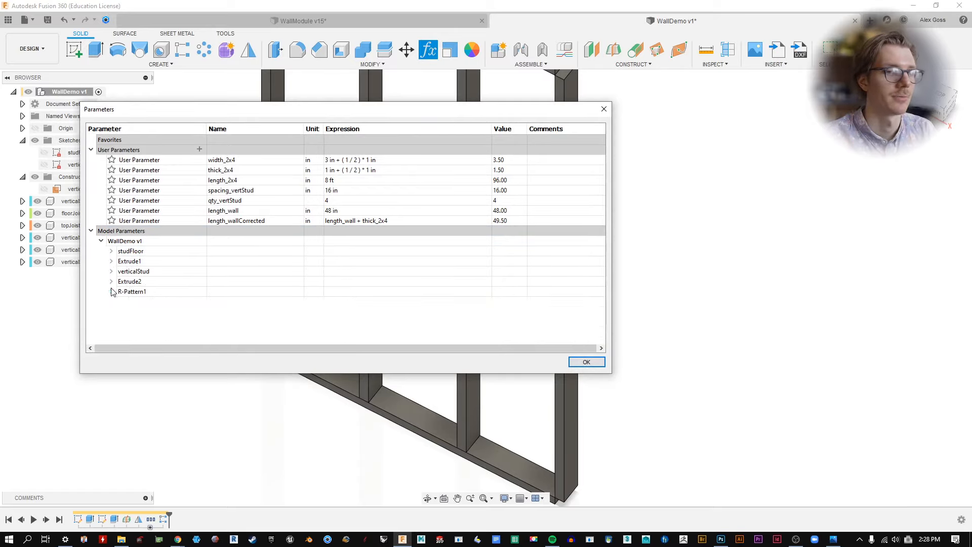
left_click(111, 250)
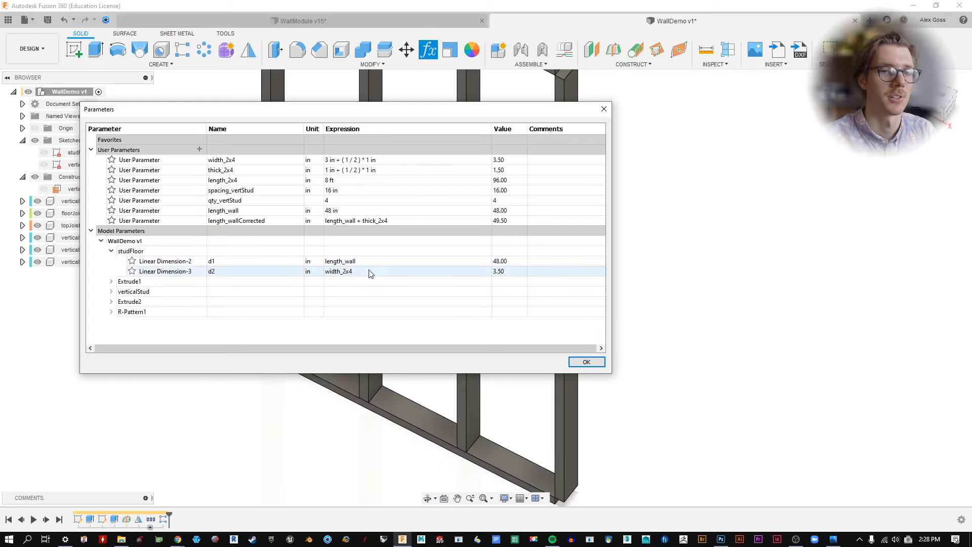
Step: Set the studFloor sketch's length dimension d1 to length_wallCorrected and close the parameters
left_click(342, 262)
left_click(384, 263)
type("length_wallCorrected")
left_click(587, 362)
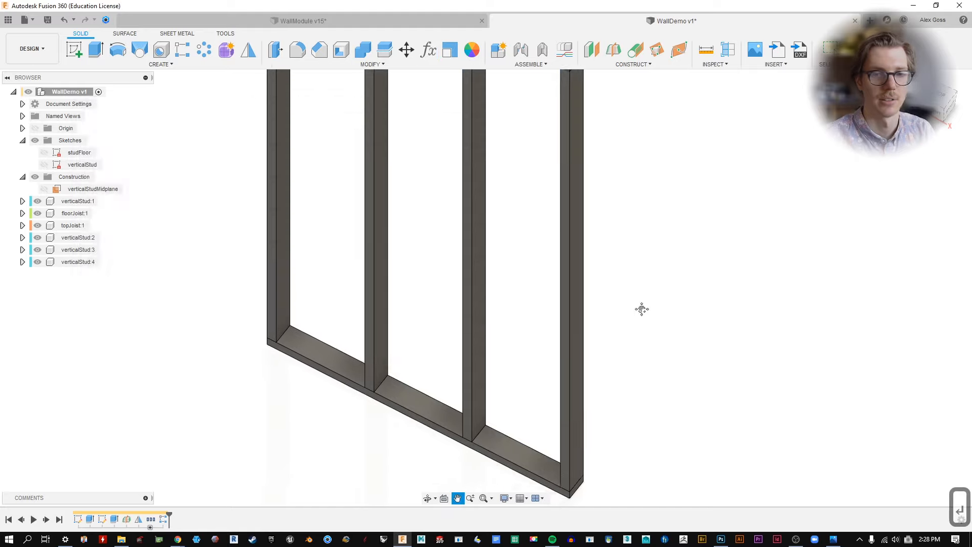
middle_click_drag(652, 430, 493, 323, "shift")
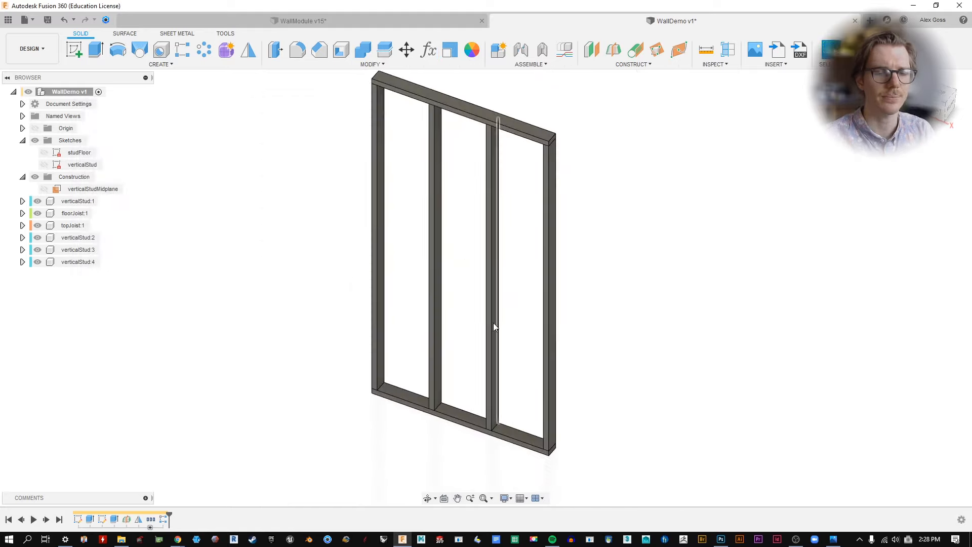
Step: Test the wall with qty_vertStud set to 5 and length_wall set to 64 in
left_click(430, 50)
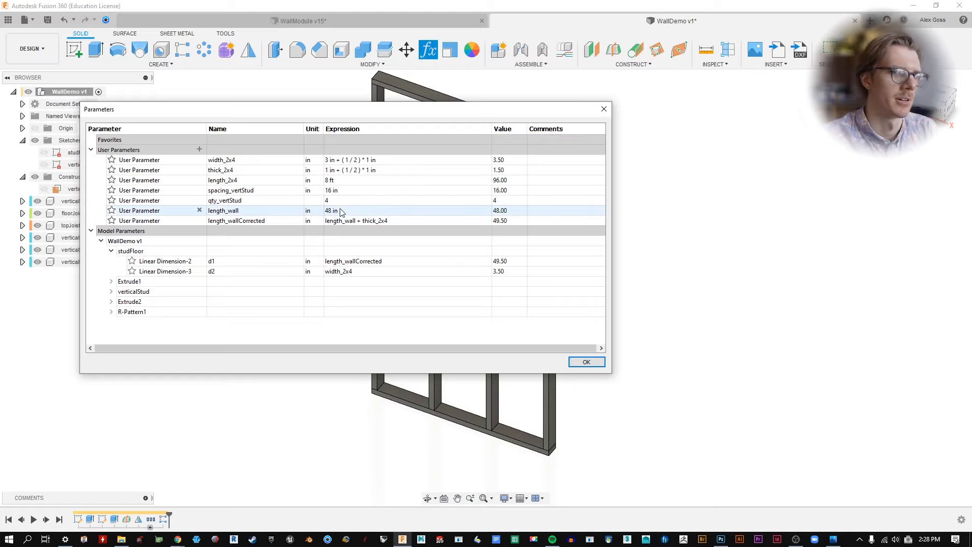
left_click(338, 200)
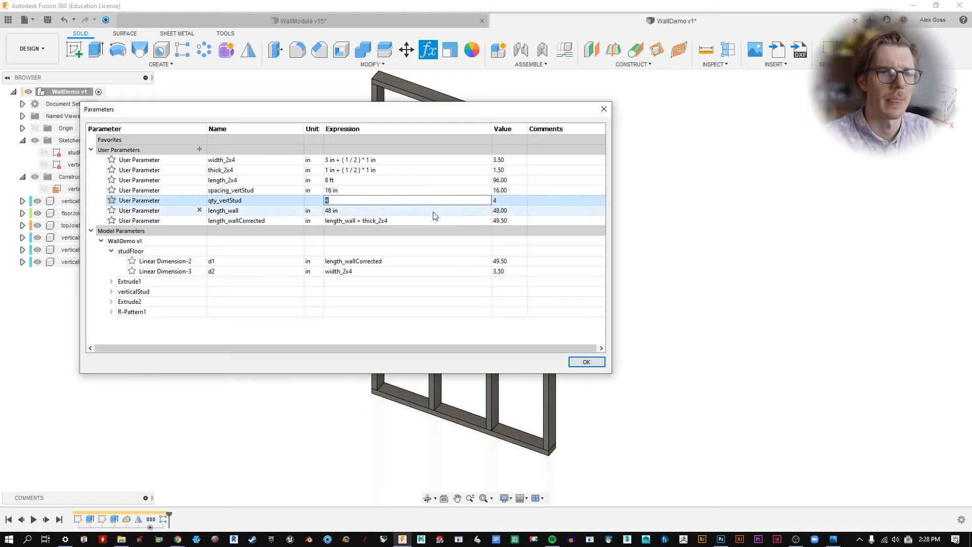
type("5")
key("Return")
left_click(327, 211)
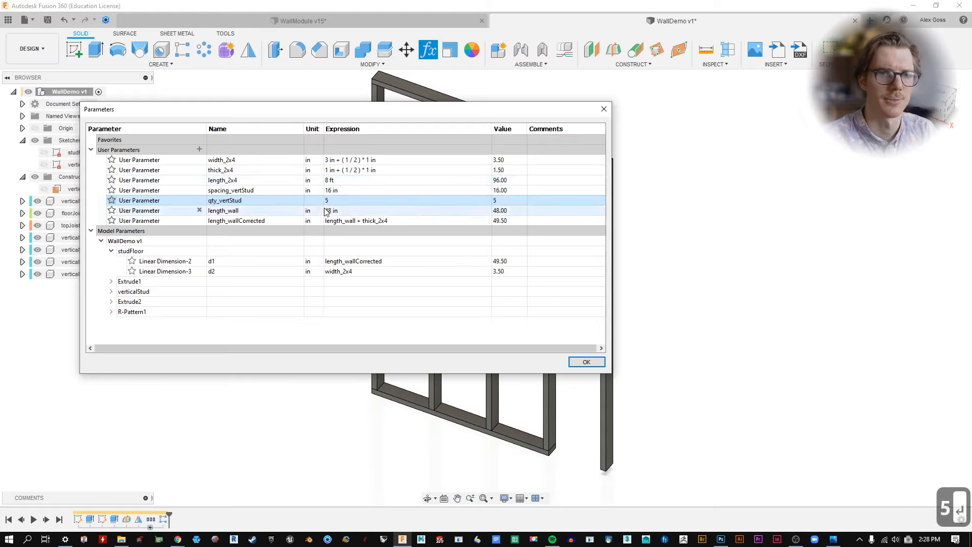
type("64")
key("Return")
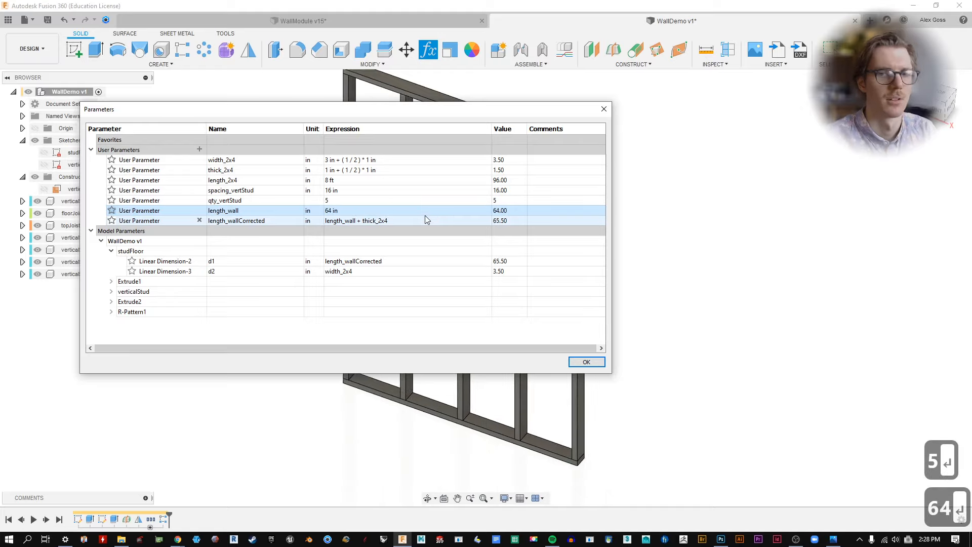
Step: Try a length_wall value of 55 in
left_click(385, 211)
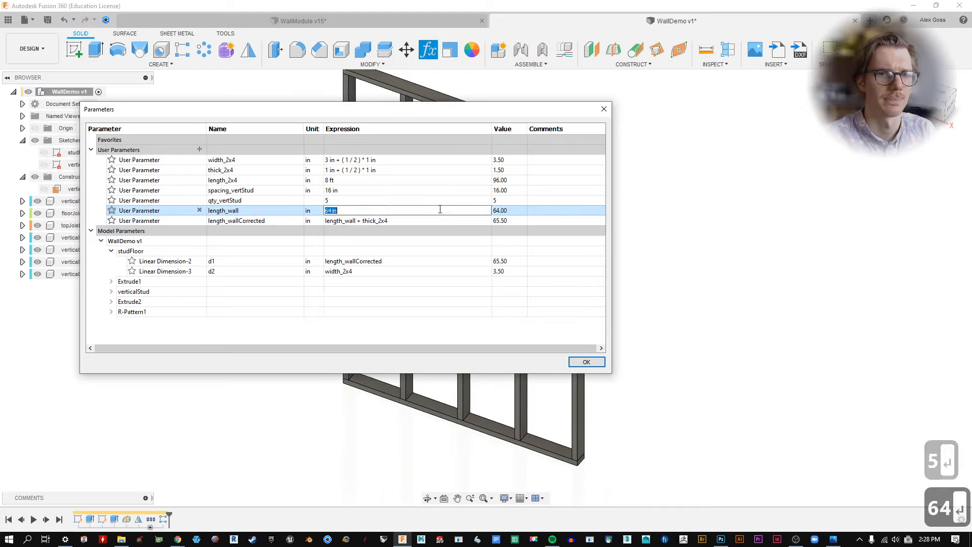
type("55")
key("Return")
Step: Set qty_vertStud back to 4 and length_wall back to 48 in
left_click(439, 200)
type("4")
key("Return")
left_click(440, 211)
type("48")
key("Return")
middle_click_drag(638, 212, 843, 227)
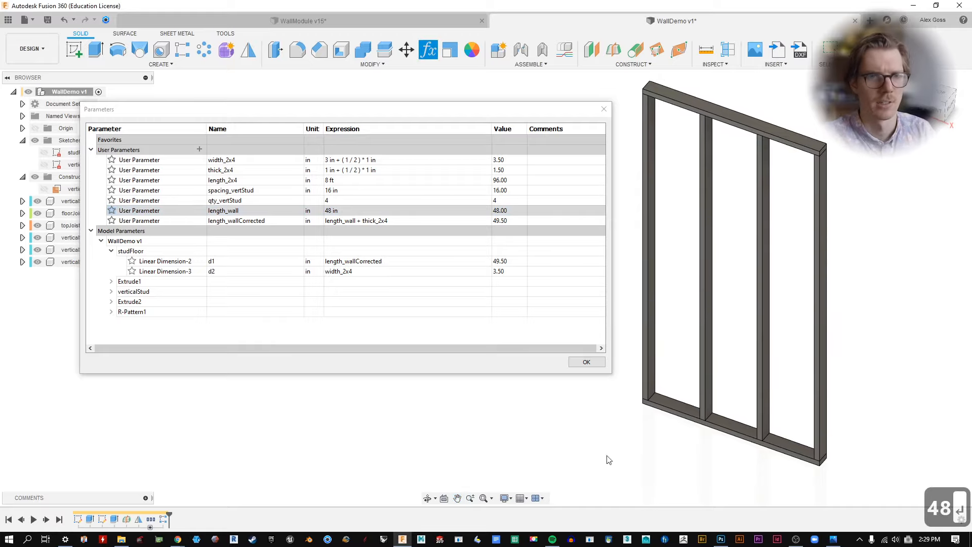
Step: Replace the fixed length_wall value with the expression qty_vertStud * spacing_vertStud
double_click(346, 211)
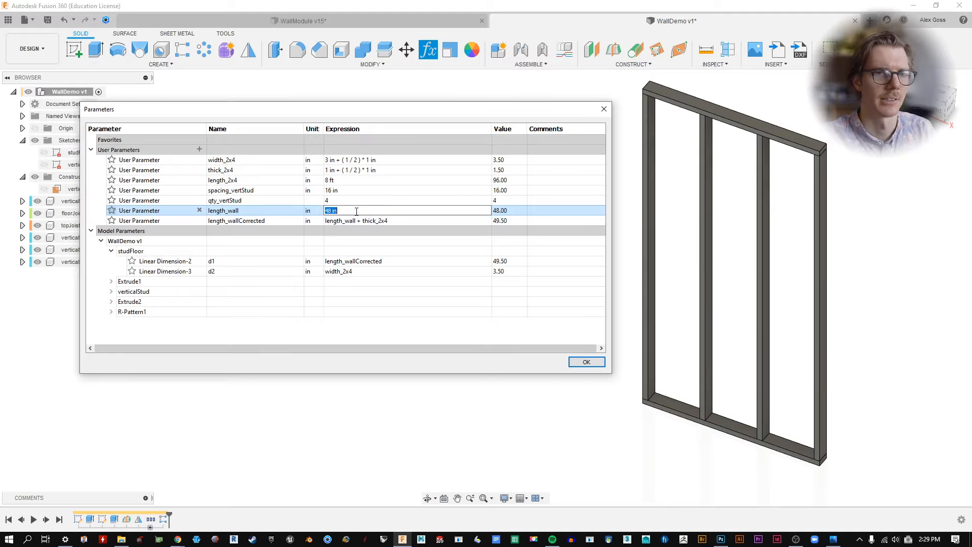
type("qty")
key("Return")
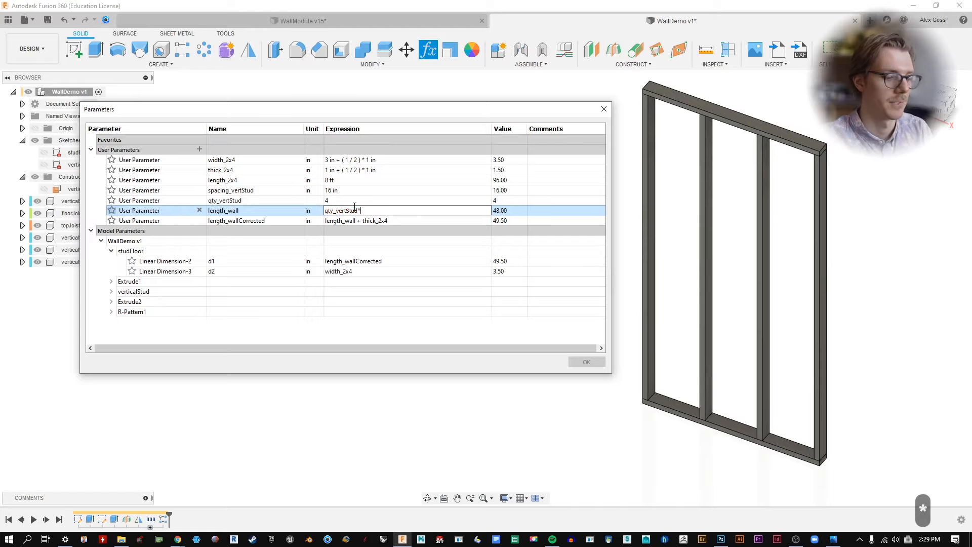
type("*s")
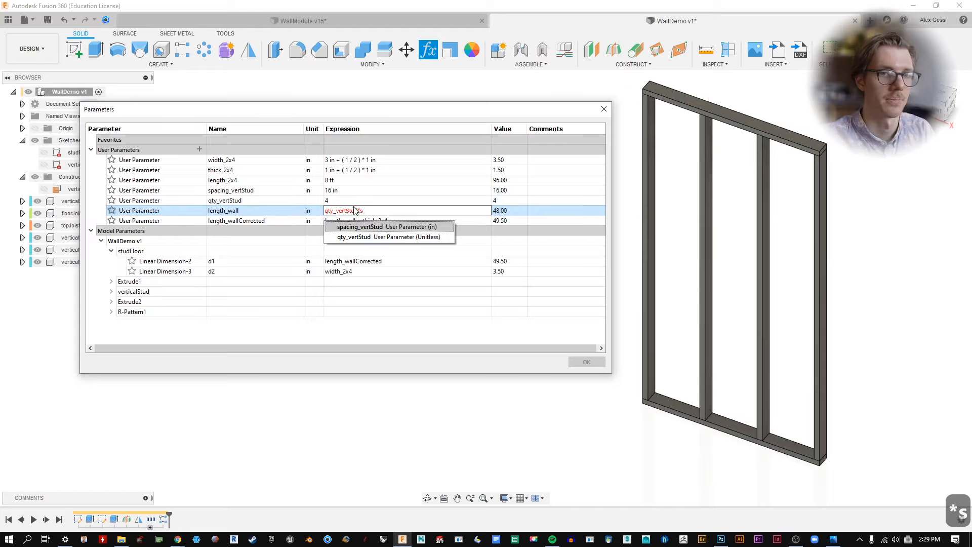
type("pa")
key("Return")
key("Return")
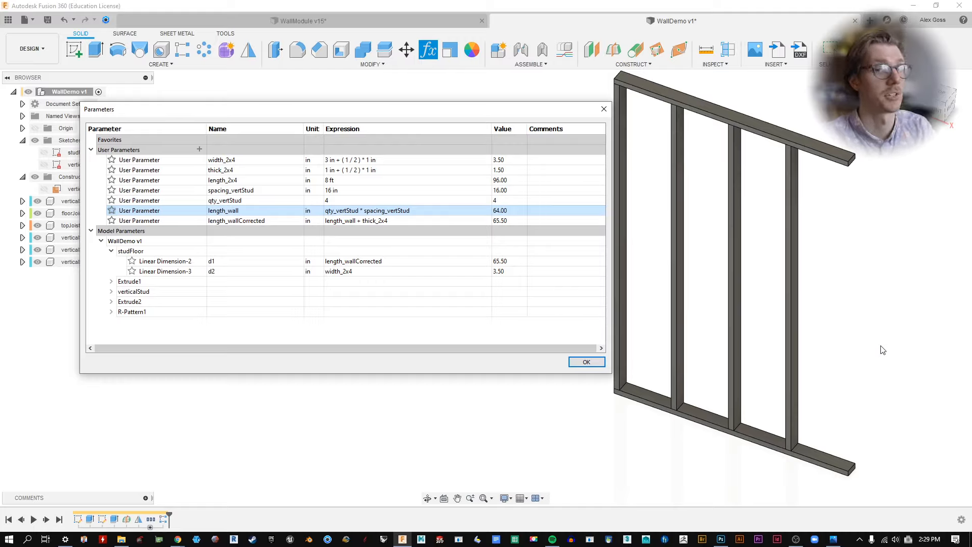
Step: Correct the length_wall expression to (qty_vertStud - 1) * spacing_vertStud
double_click(354, 212)
left_click(359, 211)
key("ctrl+alt+shift+p")
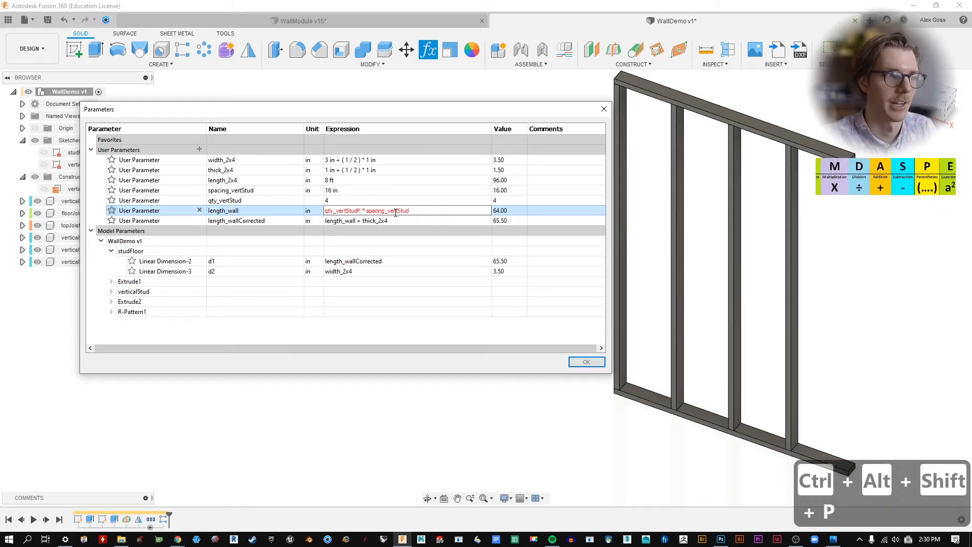
key("Return")
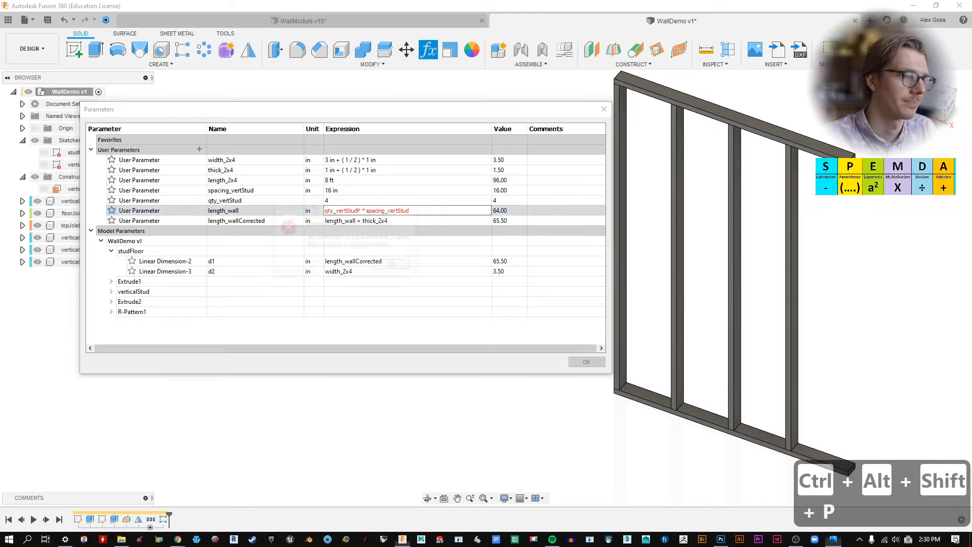
left_click(394, 265)
key("BackSpace")
key("BackSpace")
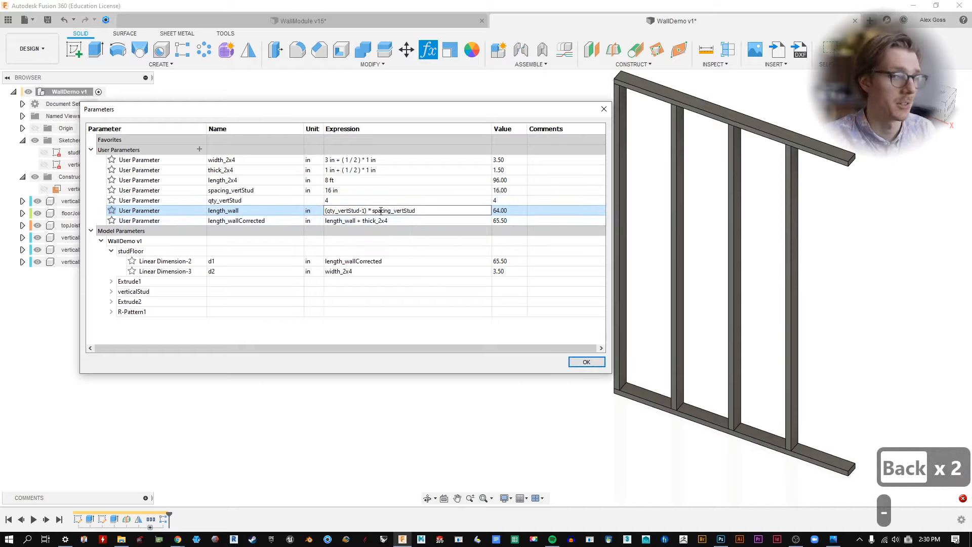
key("Return")
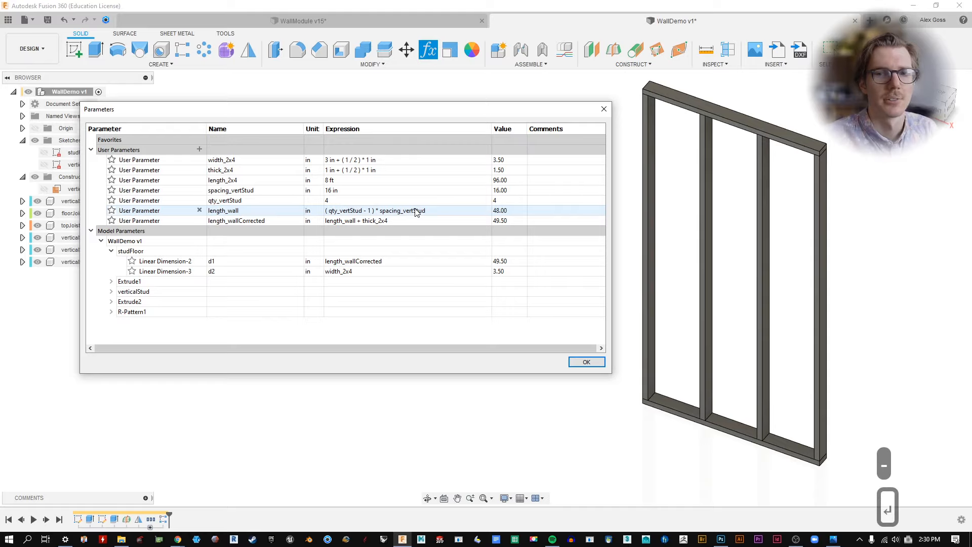
Step: Test the parametric wall by setting qty_vertStud to 6 and back to 4
left_click(390, 201)
type("6")
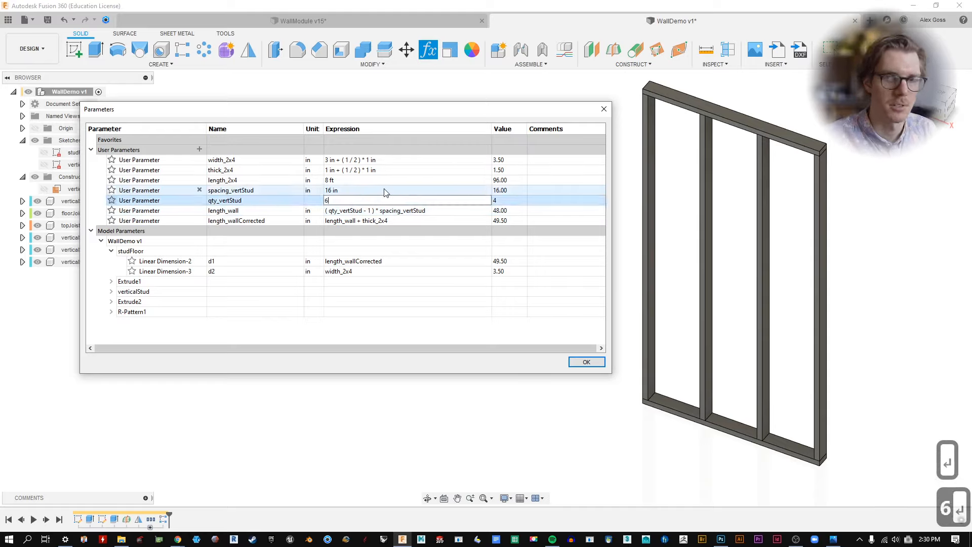
key("Return")
left_click(425, 201)
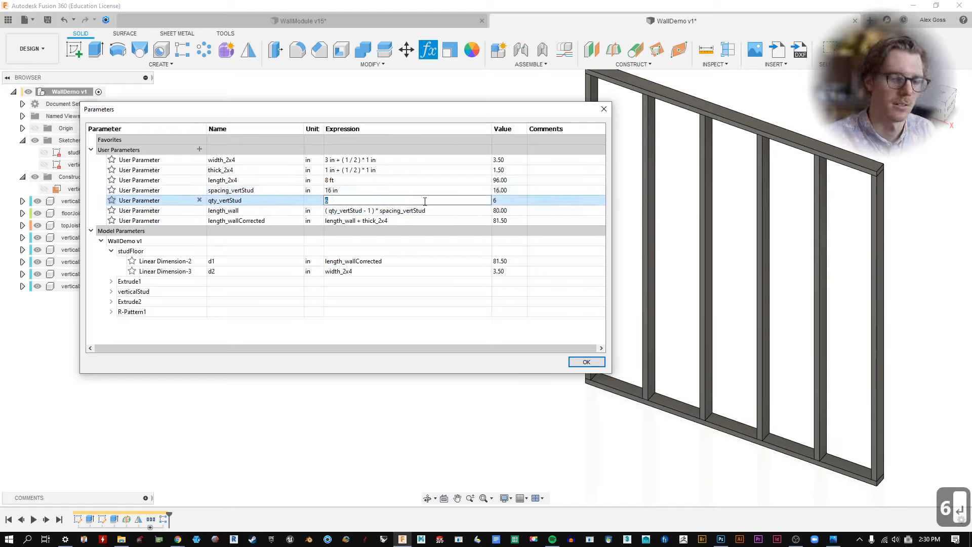
type("4")
key("Return")
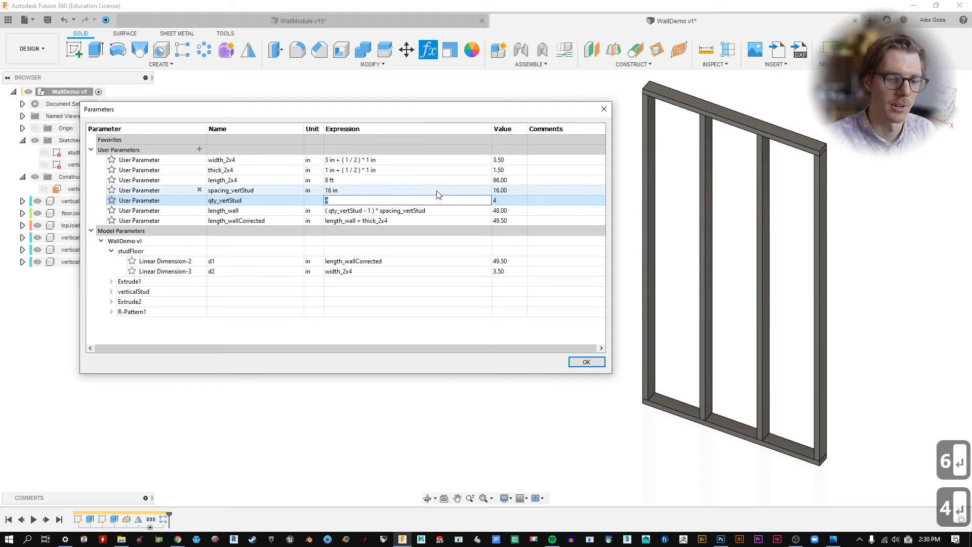
Step: Set qty_vertStud to 12 and inspect the whole wall frame
type("12")
key("Return")
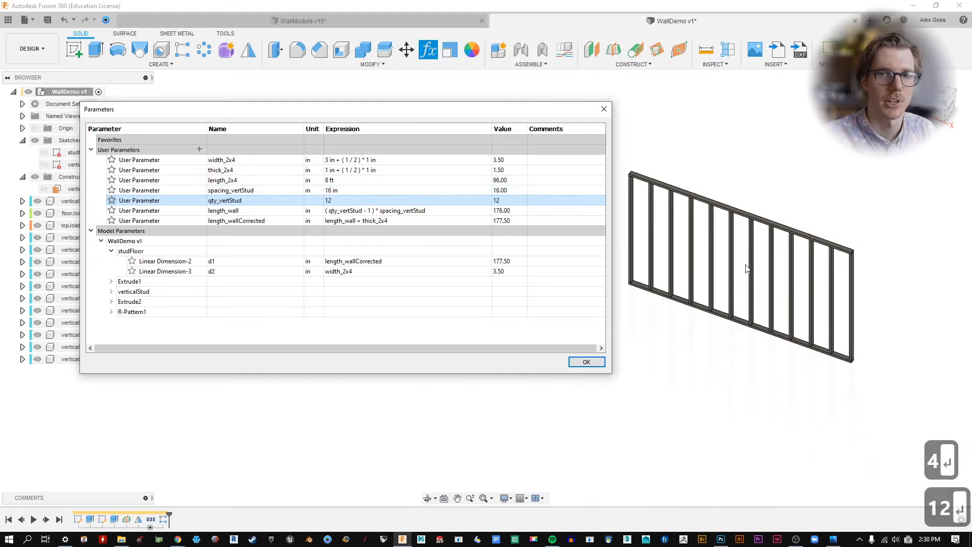
scroll(746, 269, "up", 1)
middle_click_drag(749, 276, 798, 280)
scroll(914, 257, "up", 1)
middle_click_drag(914, 258, 911, 263)
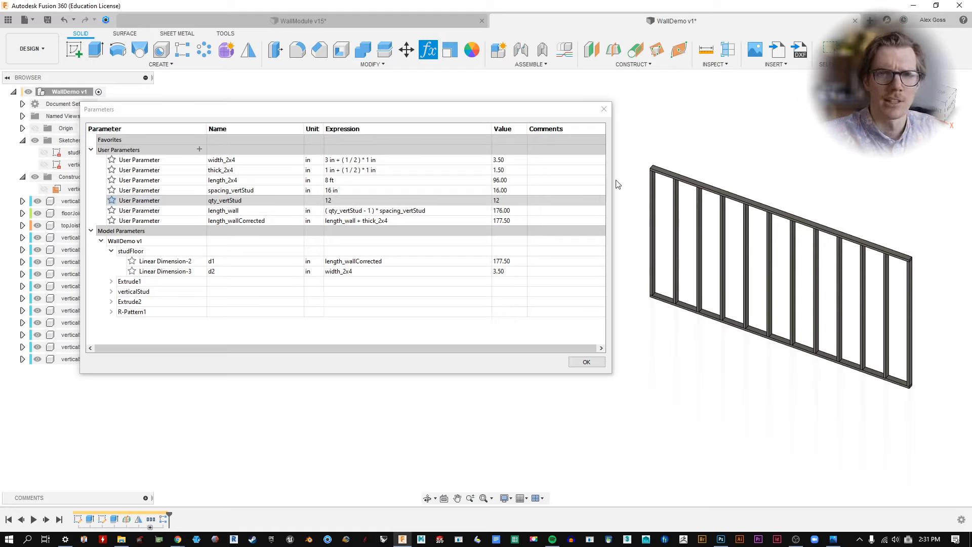
Step: Set length_wall to a fixed 48 in and qty_vertStud to 4
double_click(425, 213)
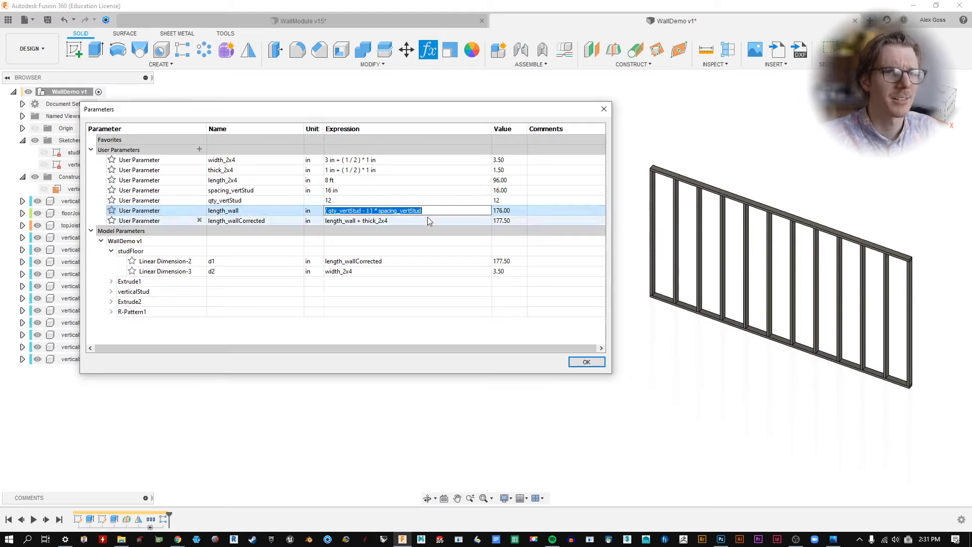
type("48")
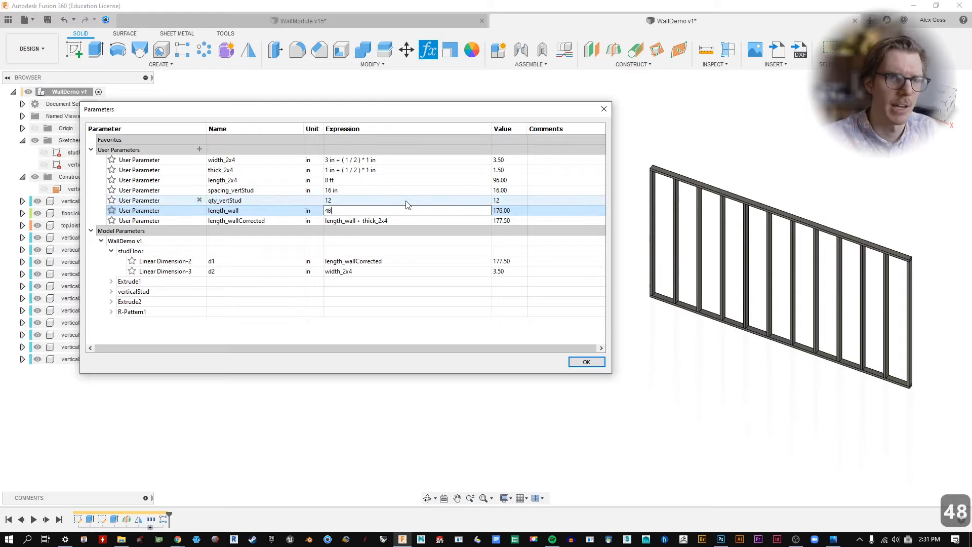
key("Return")
double_click(333, 200)
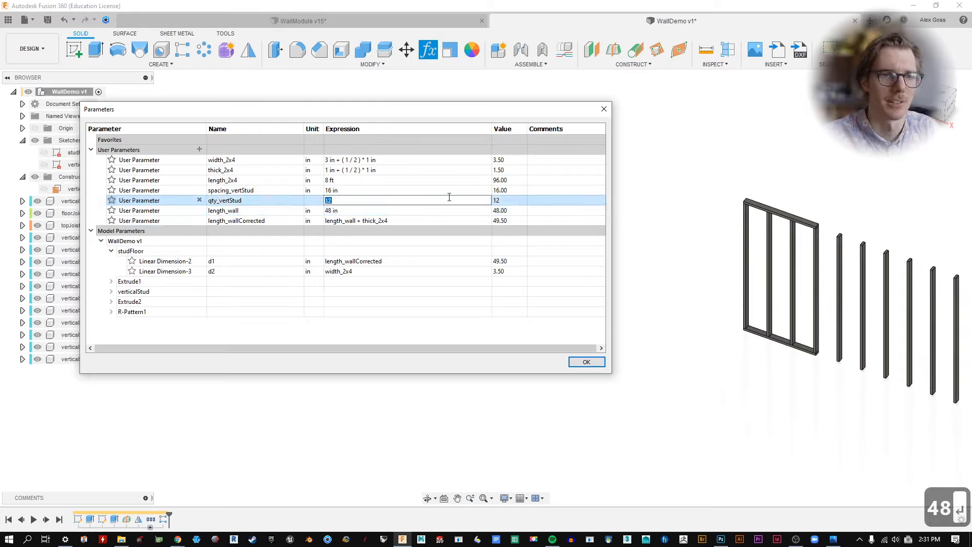
type("4")
key("Return")
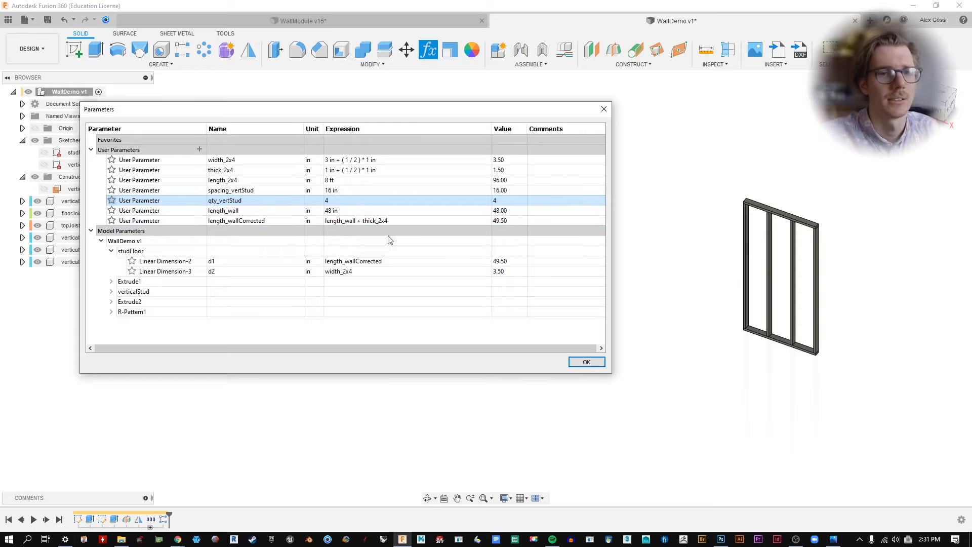
Step: Try to drive qty_vertStud with the expression length_wall/16, and set it back to 4
left_click(355, 200)
key("BackSpace")
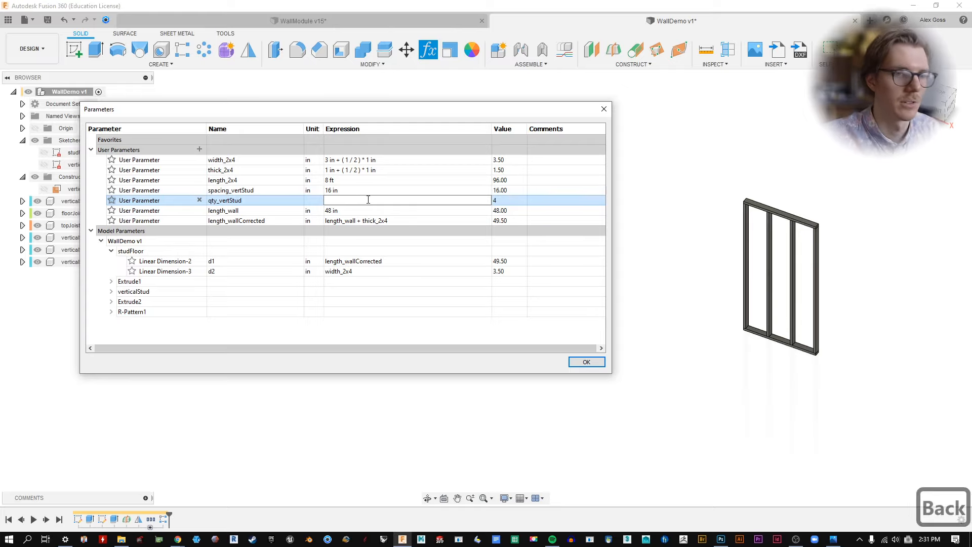
type("length")
left_click(400, 226)
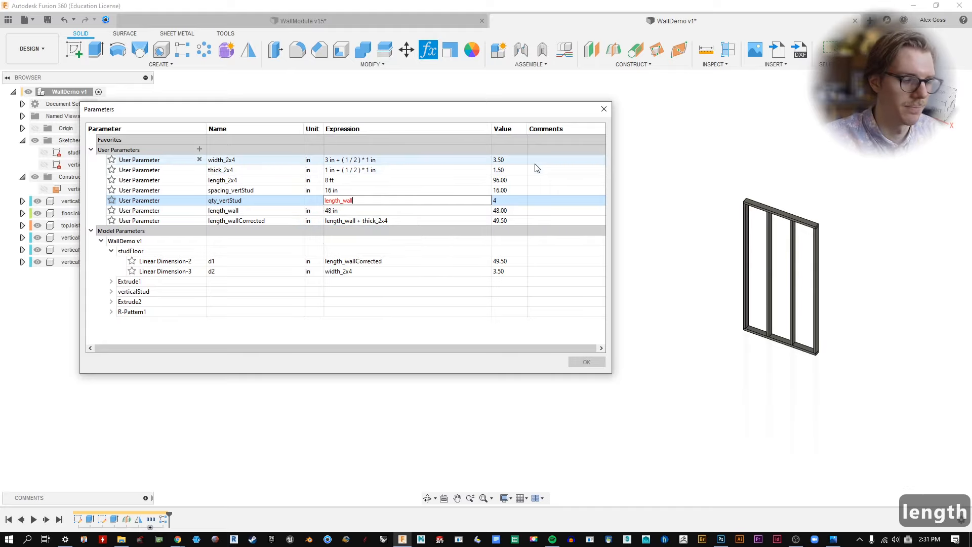
type("/16")
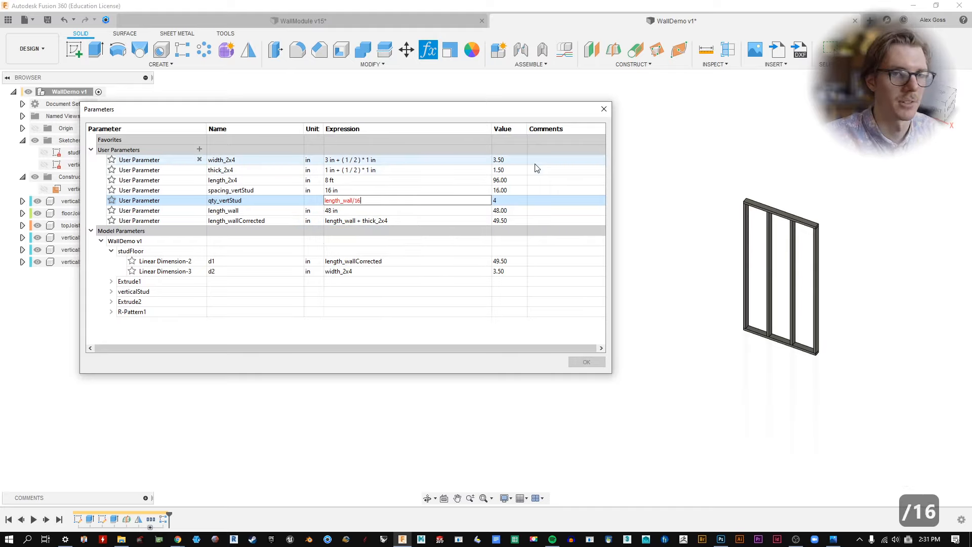
key("Return")
key("Return")
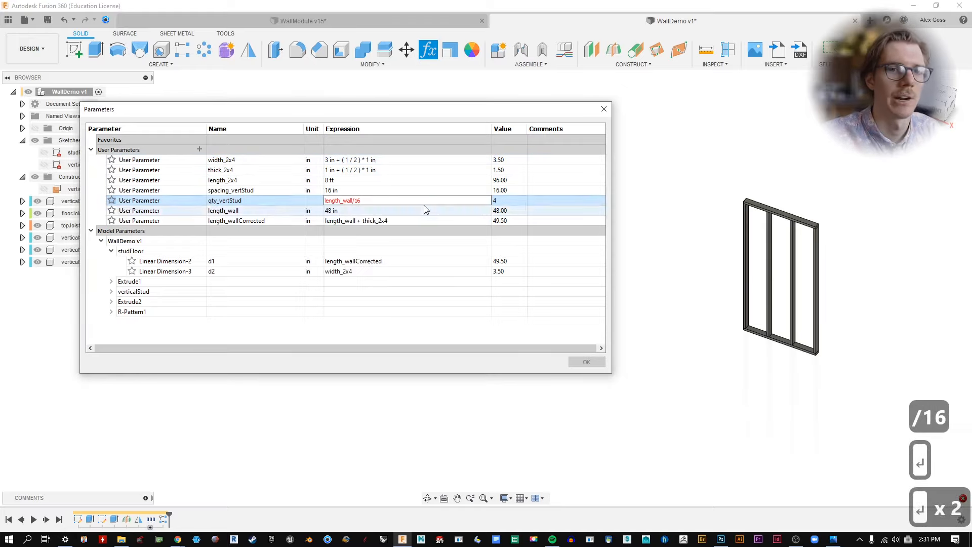
key("BackSpace")
key("Return")
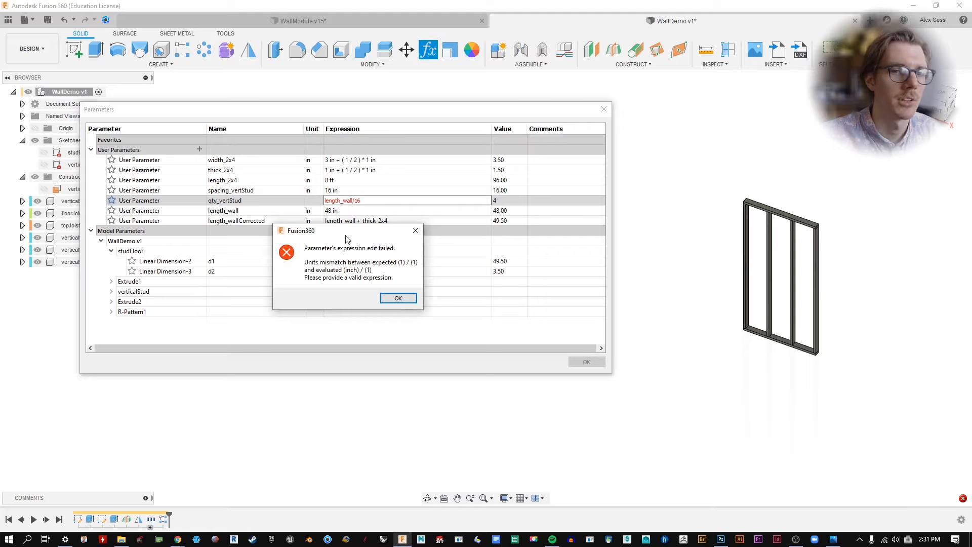
left_click_drag(348, 233, 361, 243)
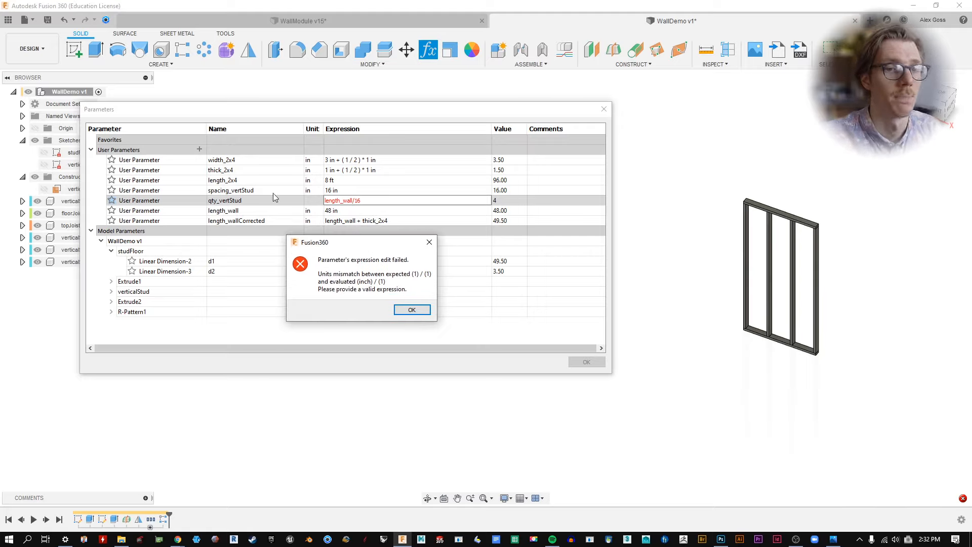
left_click(412, 310)
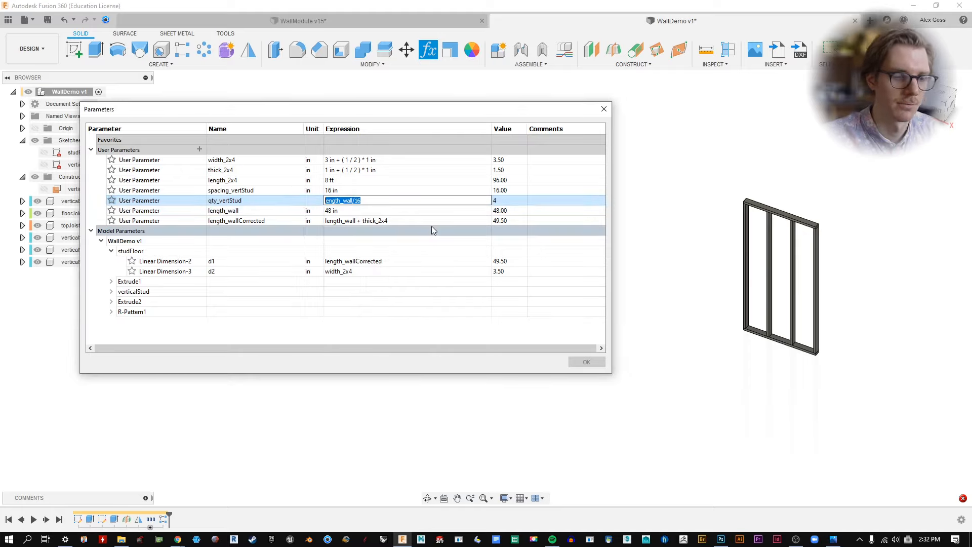
type("4")
key("Return")
Step: Start a new user parameter named length_wallUnitless with its unit set to No Units
left_click(199, 149)
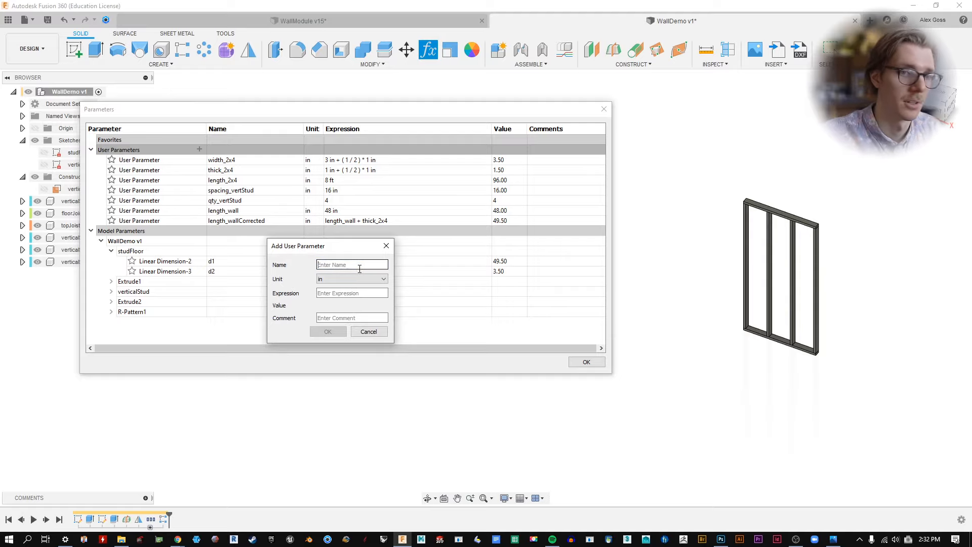
type("length")
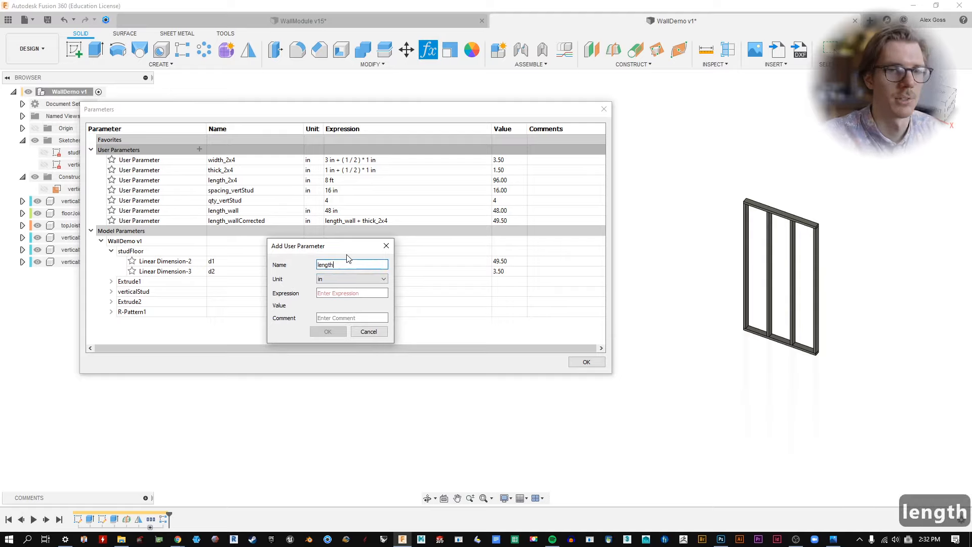
type("_wallUniteless")
key("BackSpace")
key("BackSpace")
key("BackSpace")
key("BackSpace")
key("BackSpace")
type("less")
left_click(352, 279)
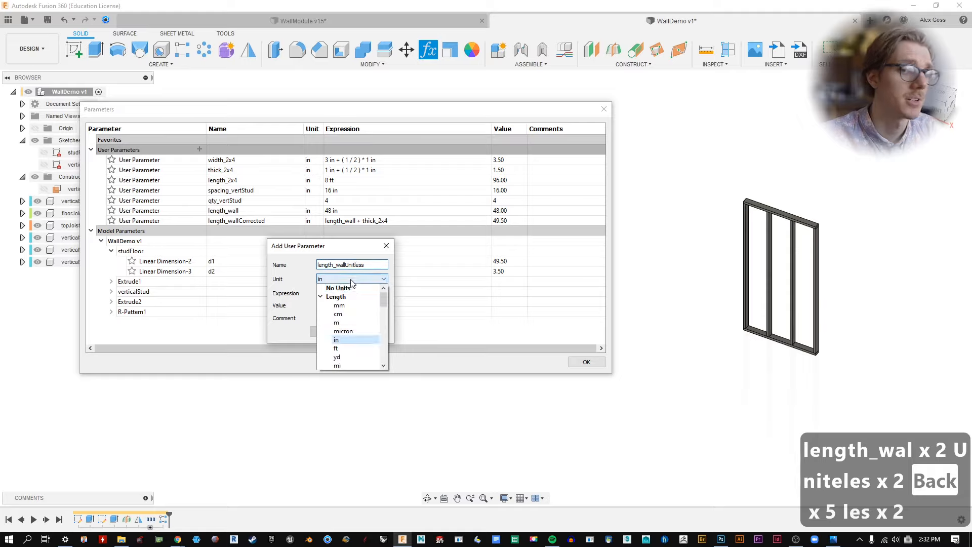
left_click(334, 285)
left_click(343, 294)
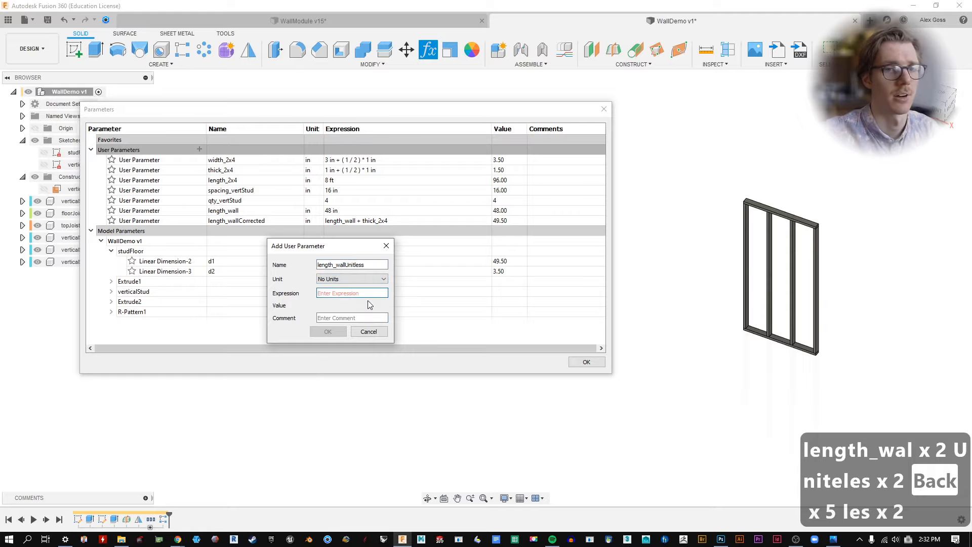
Step: Give the new length_wallUnitless parameter the expression length_wall/1" and create it
type("length")
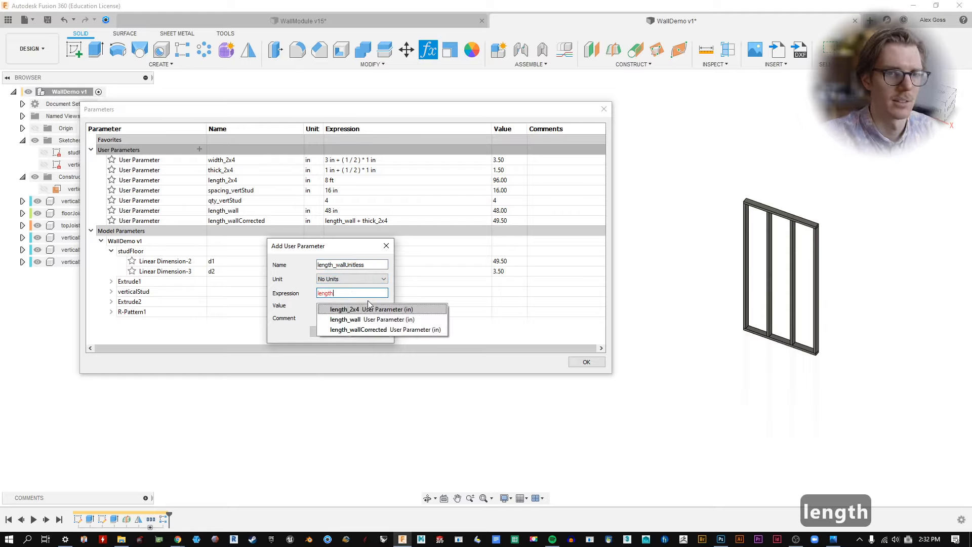
left_click(381, 321)
type("/1")
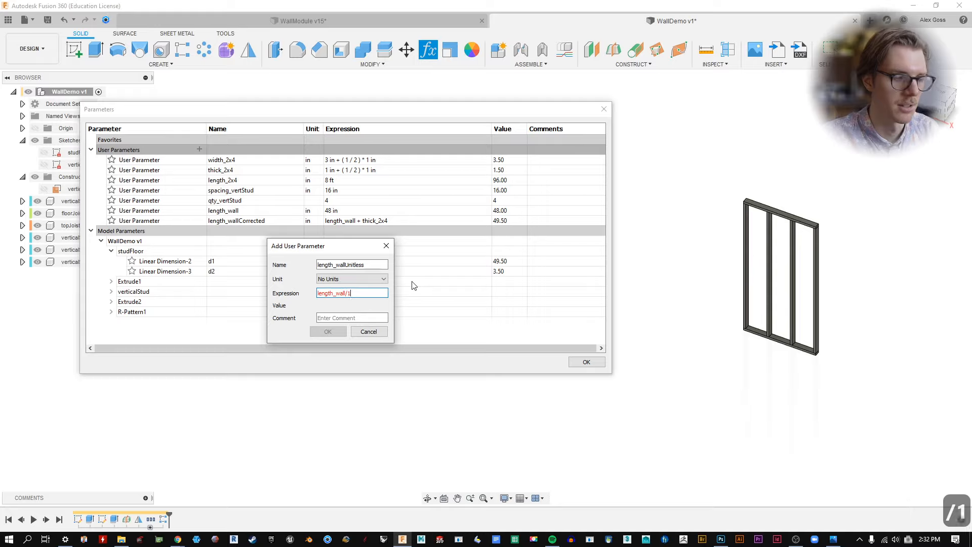
type("\"")
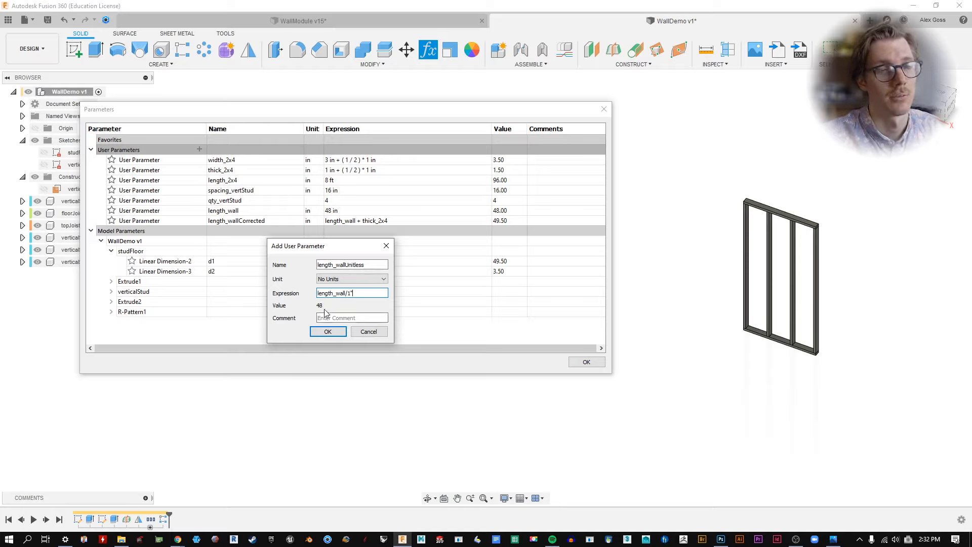
left_click(327, 332)
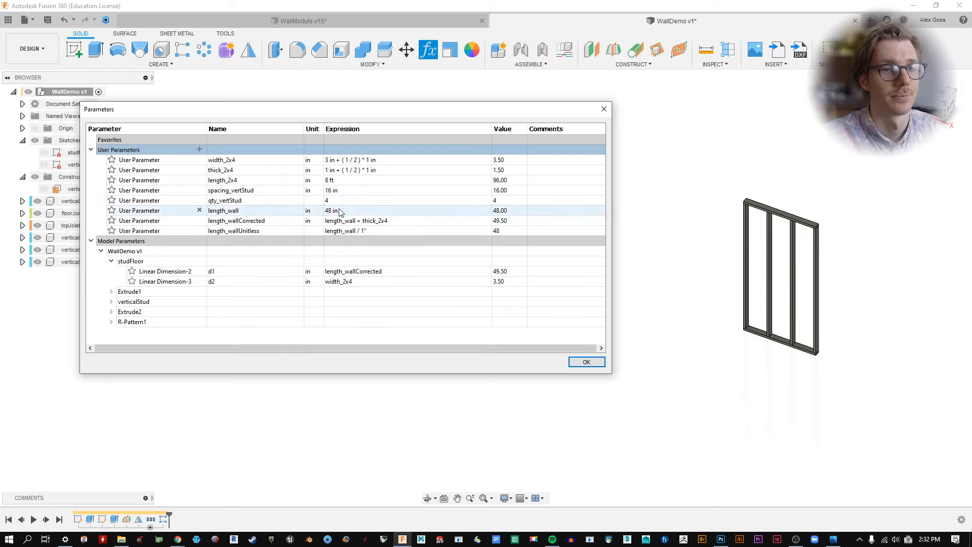
Step: Replace the fixed qty_vertStud value with the expression length_wallUnitless/16
left_click(355, 203)
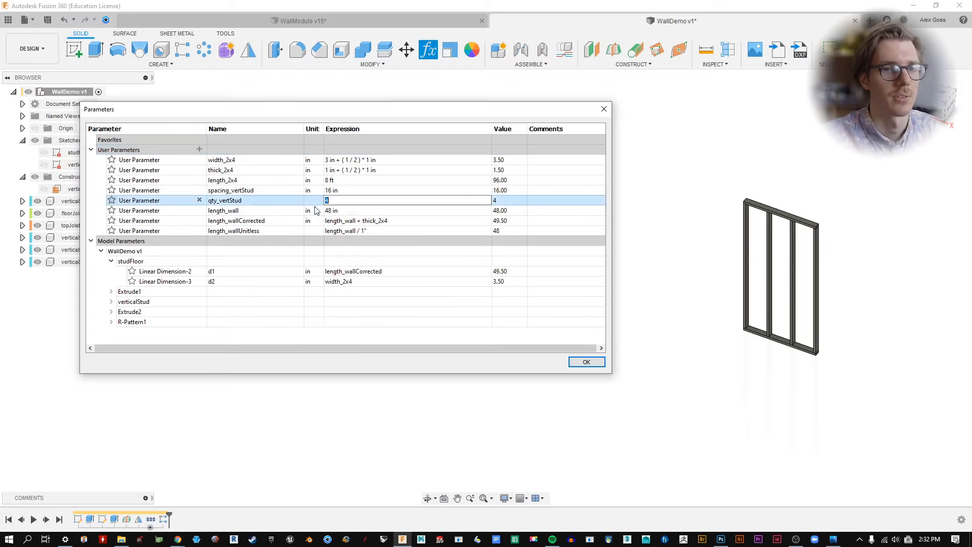
type("leng")
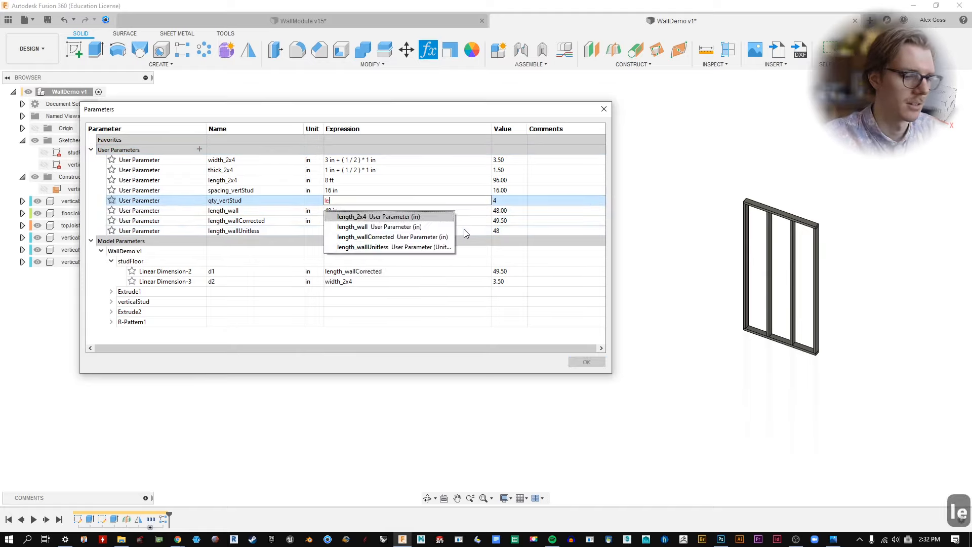
key("Down")
key("Down")
key("Down")
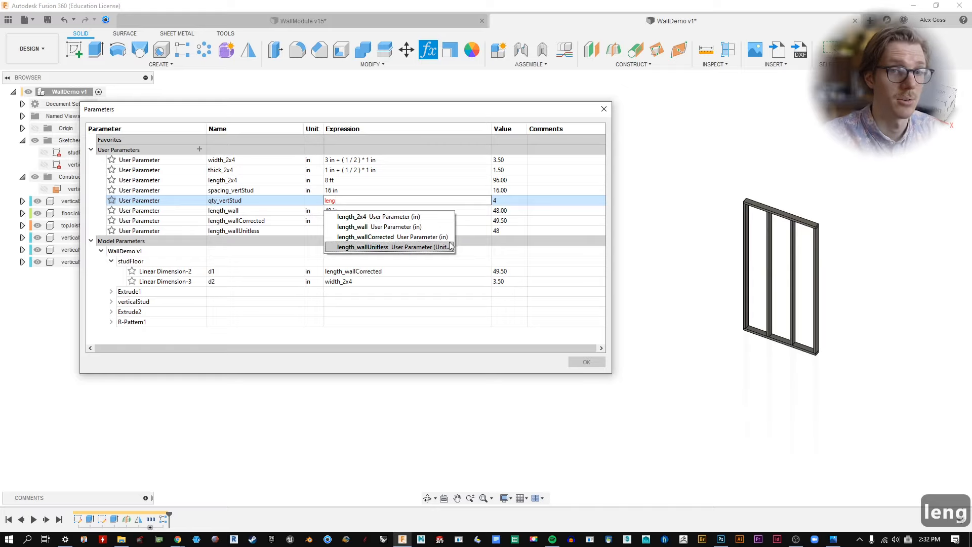
key("Return")
type("/16")
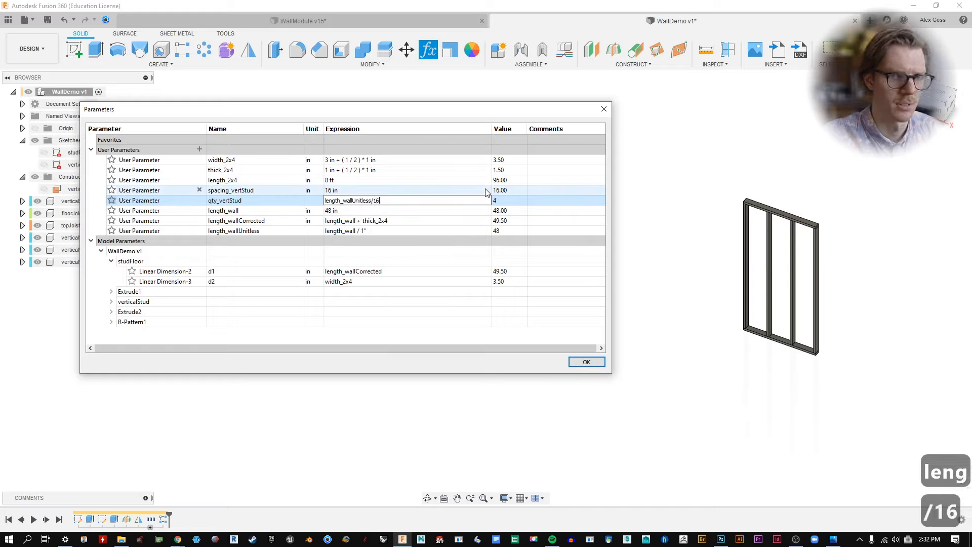
key("Return")
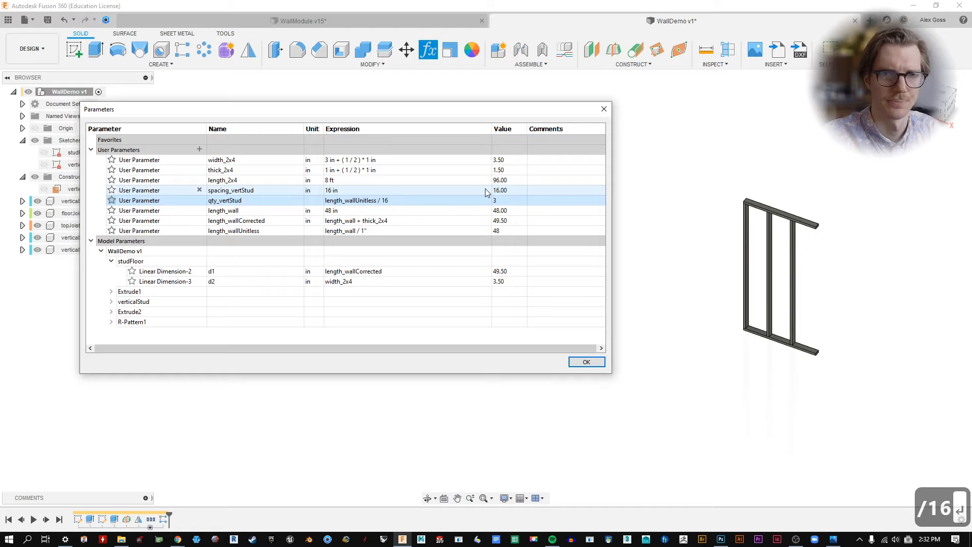
Step: Extend the qty_vertStud expression to length_wallUnitless / 16 + 1
left_click(393, 200)
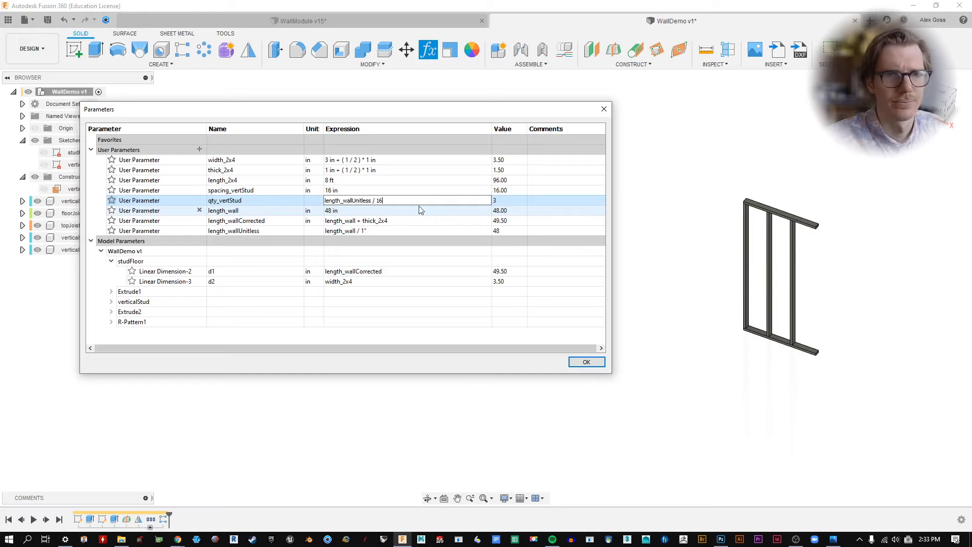
type("+1")
key("Return")
Step: Remove the + 1 from the qty_vertStud expression to compare the wall frame, and add it back
left_click(441, 201)
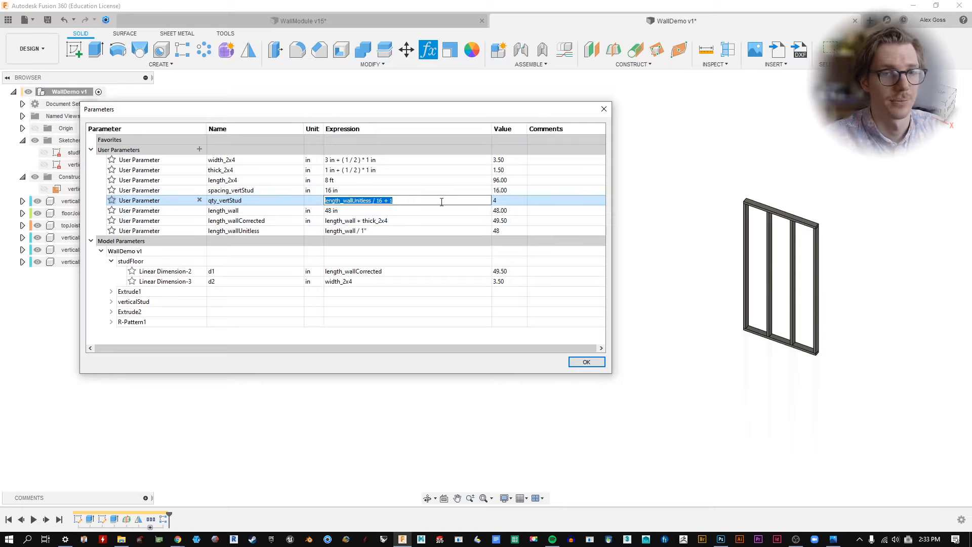
left_click(459, 202)
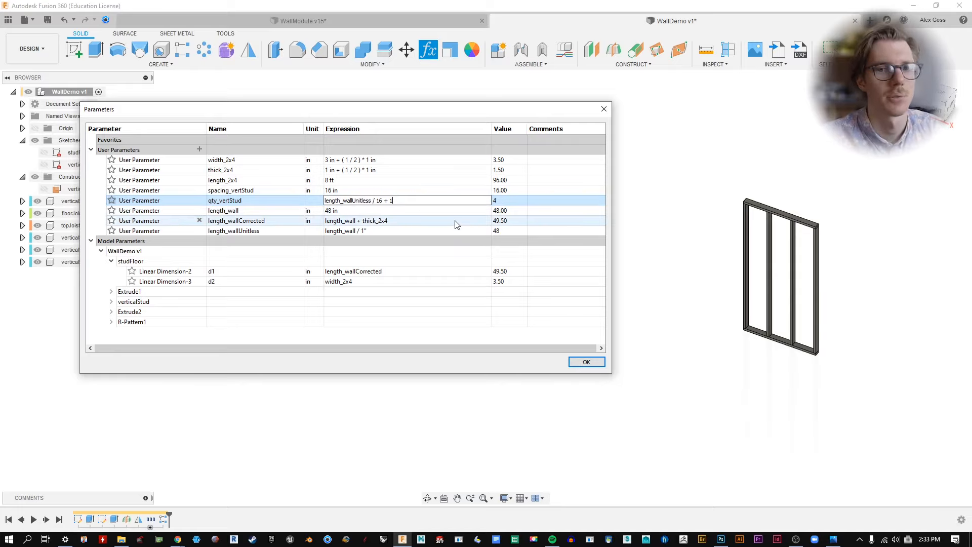
key("BackSpace")
key("BackSpace")
key("BackSpace")
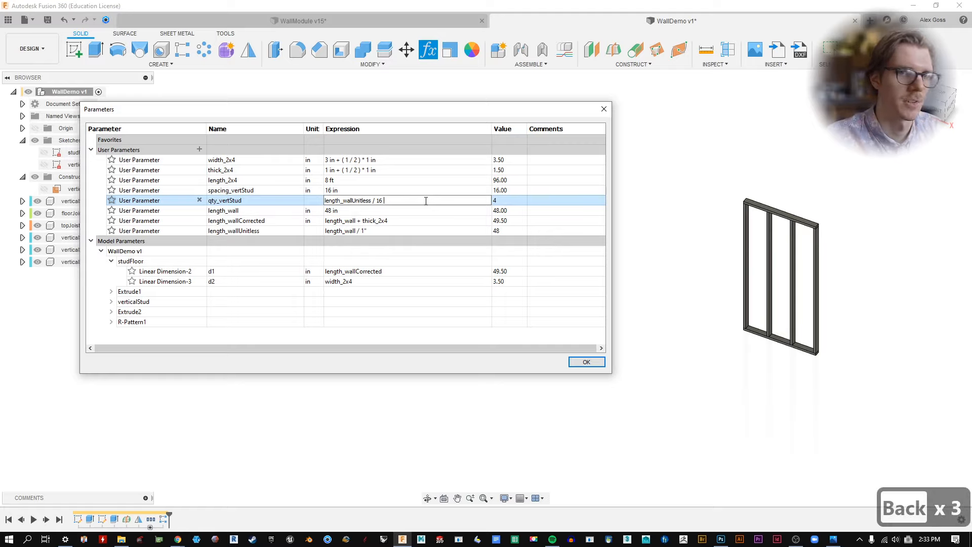
key("Return")
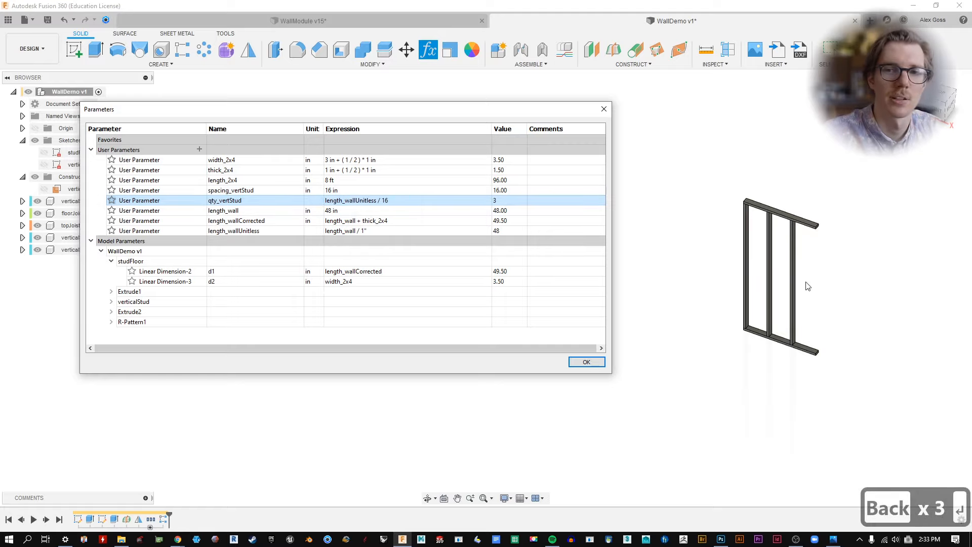
scroll(805, 282, "up", 3)
left_click(474, 202)
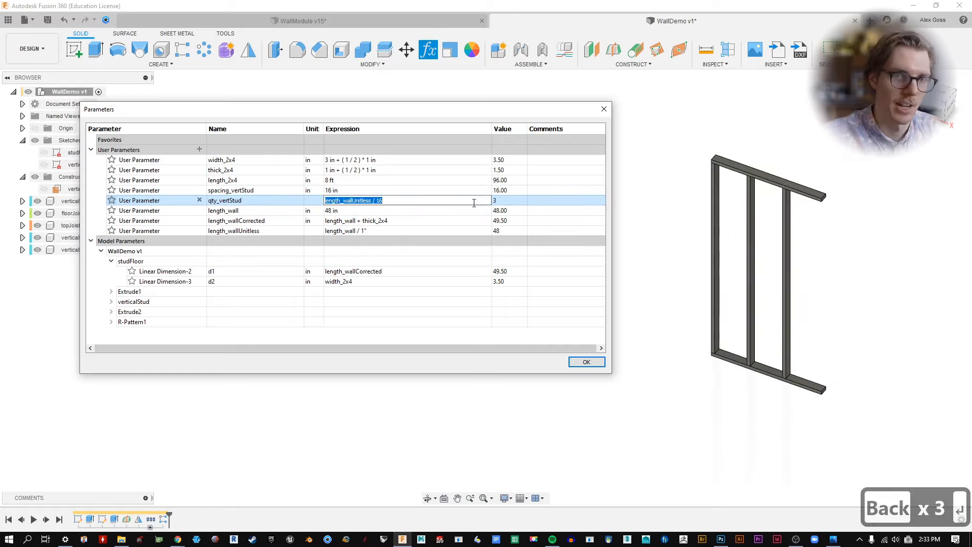
left_click(473, 203)
type("+ 1")
key("Return")
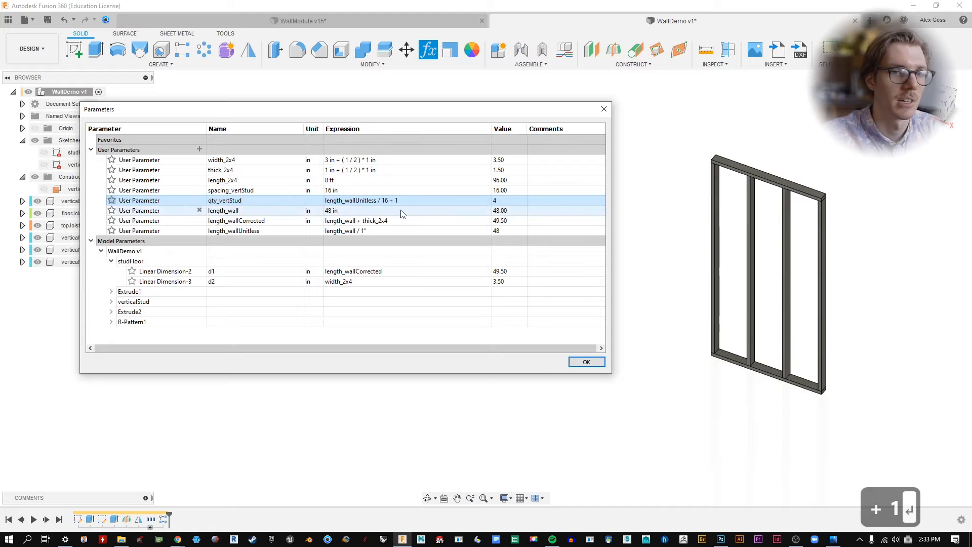
key("ctrl+alt+shift+o")
key("ctrl+alt+shift+p")
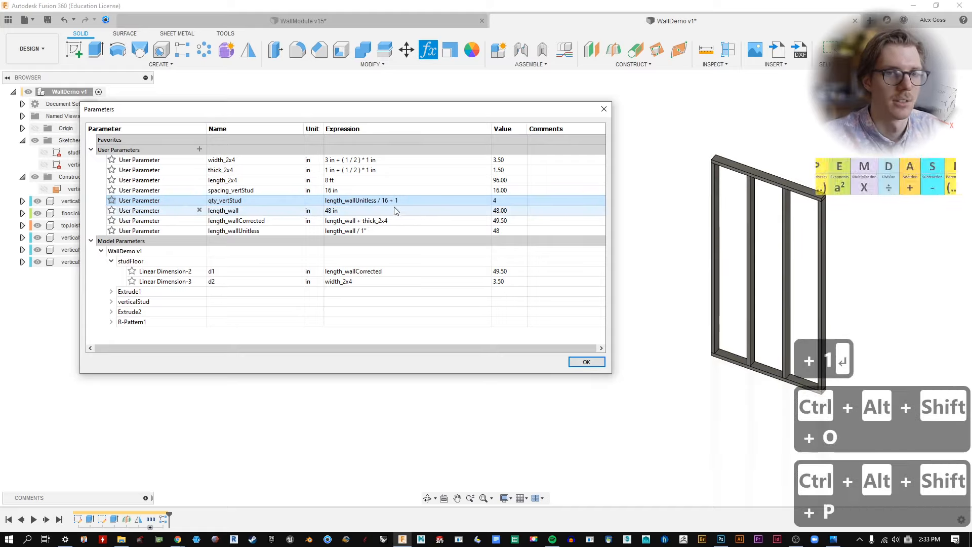
key("ctrl+alt+shift+o")
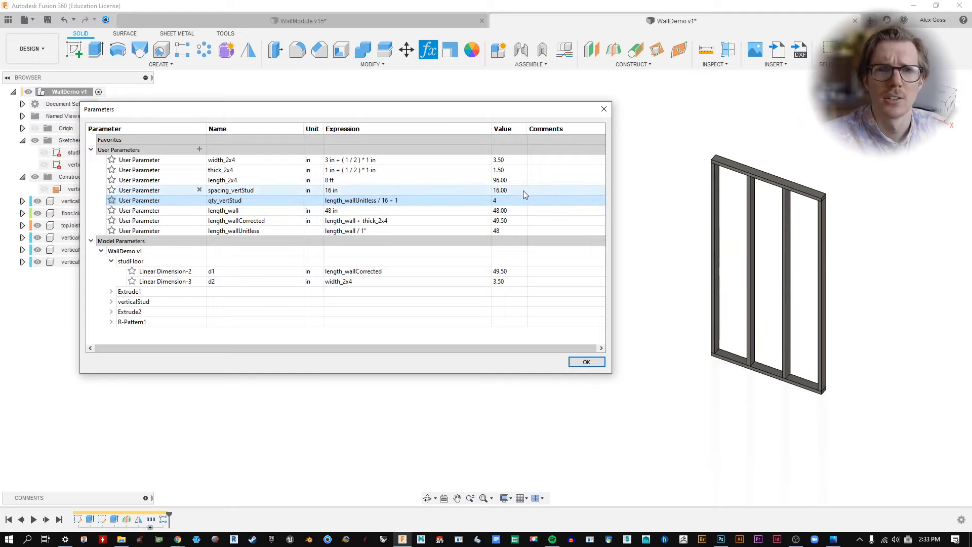
Step: Test the stud count expression by setting length_wall to 75 in
double_click(327, 211)
type("75")
key("Return")
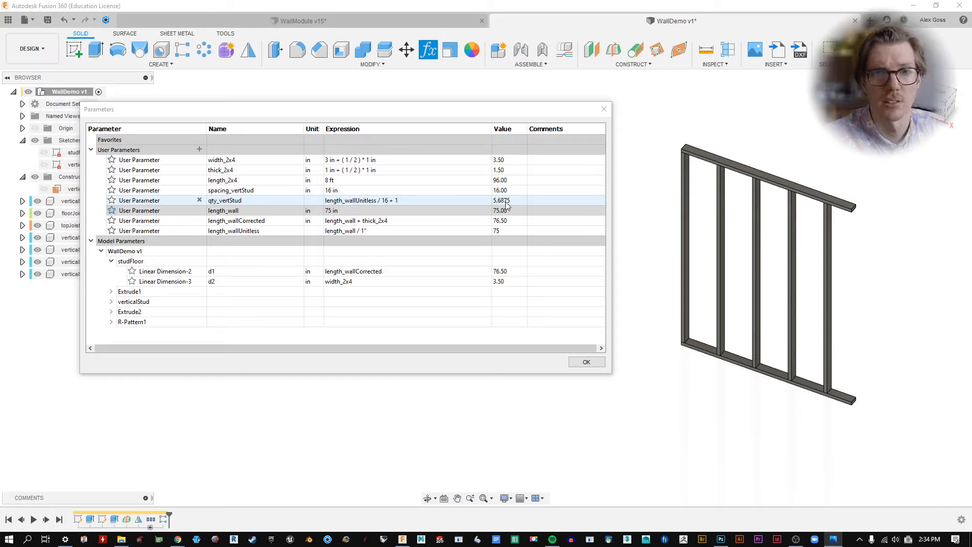
left_click(358, 200)
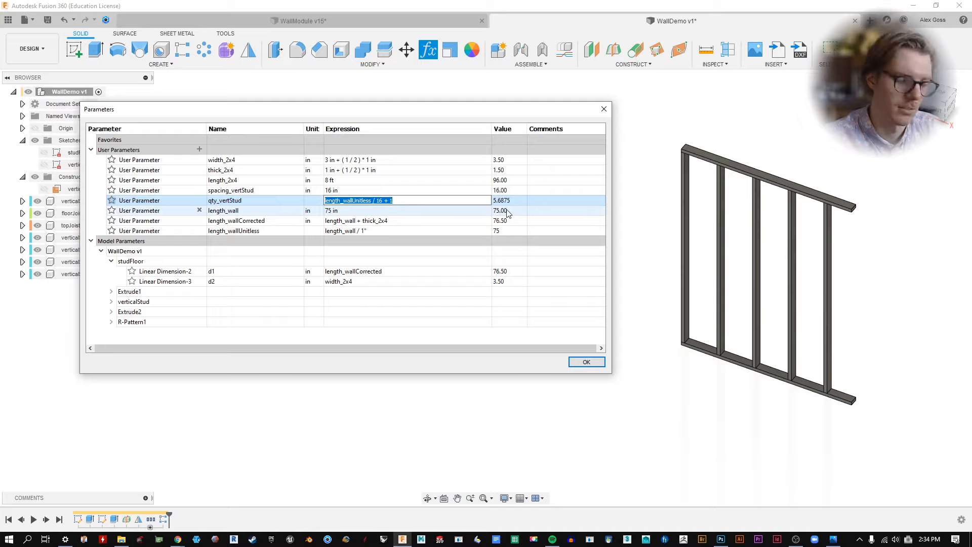
key("Left")
key("Left")
key("Left")
key("Left")
key("Home")
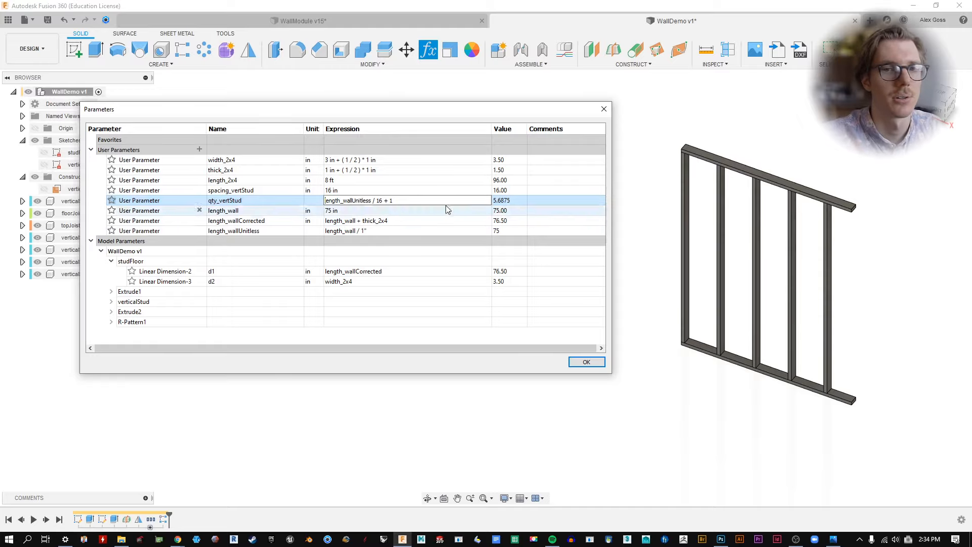
left_click(379, 231)
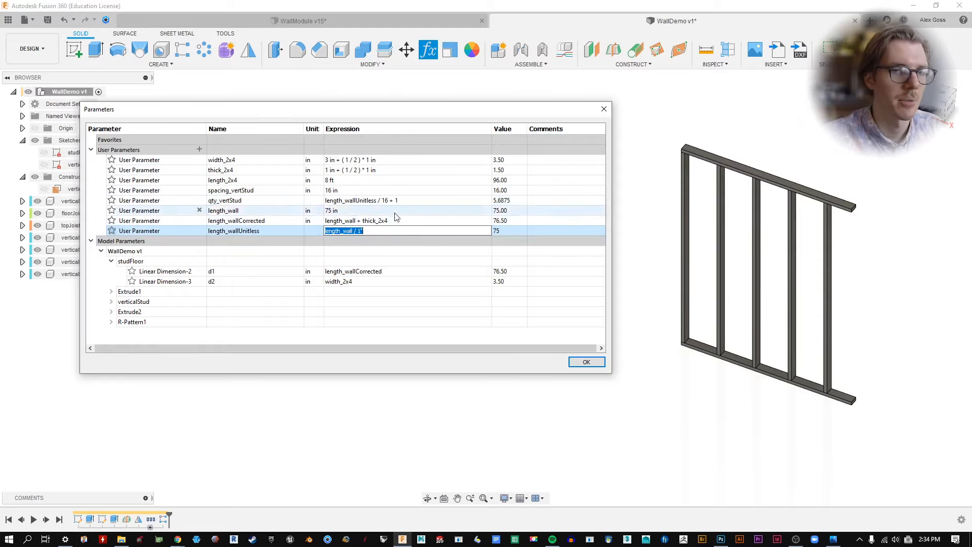
left_click(425, 202)
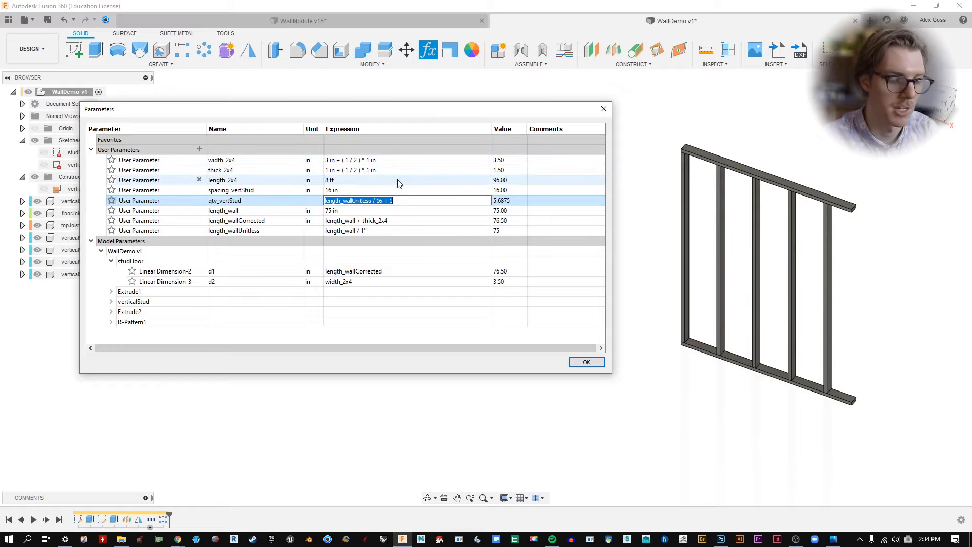
key("End")
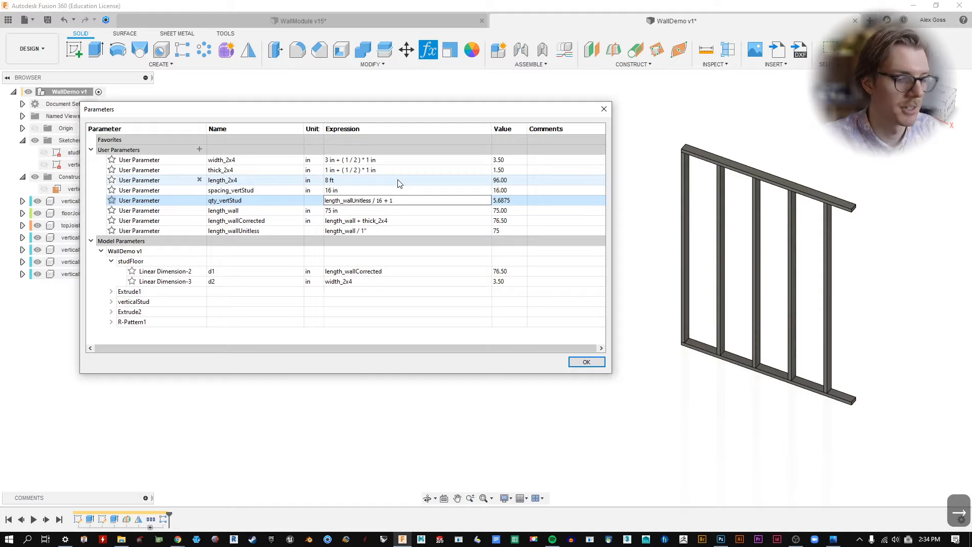
key("Escape")
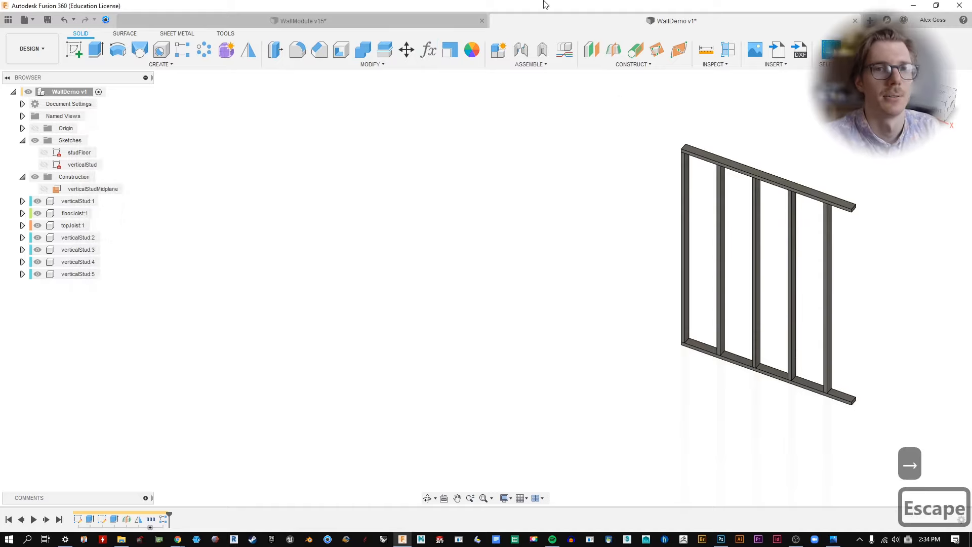
key("alt+Tab")
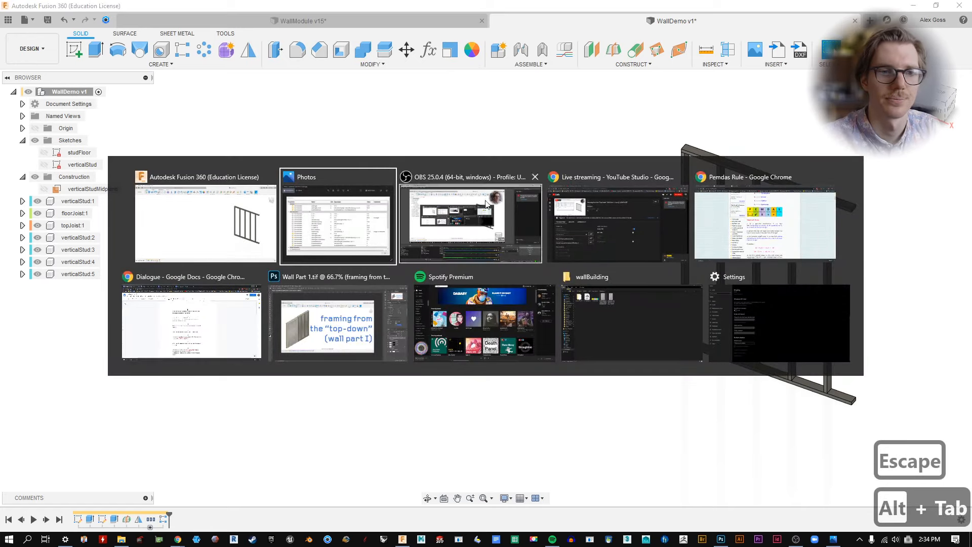
key("alt+Tab")
left_click(441, 57)
left_click(429, 50)
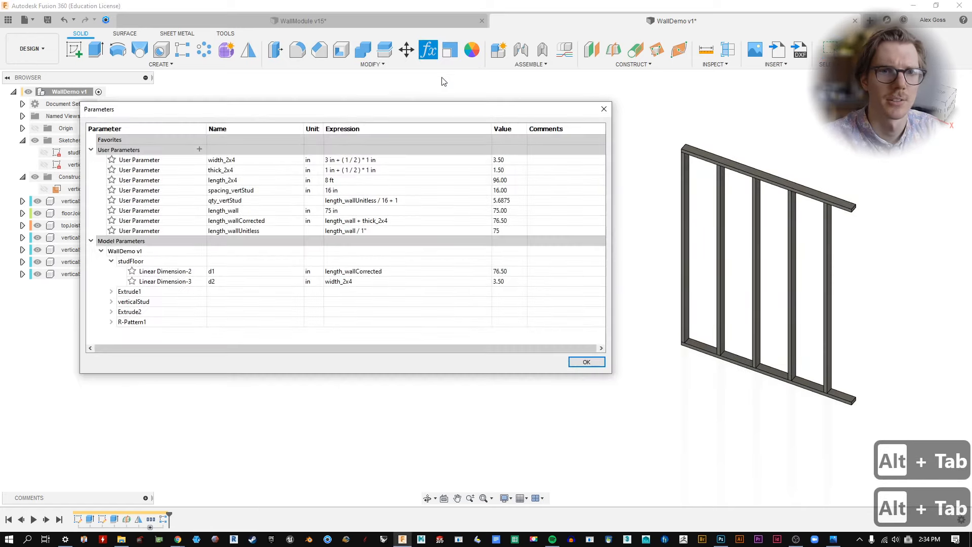
Step: Switch to the browser and examine the operators and rounding functions on the Fusion 360 Parameters dialog box help page
key("alt+Tab")
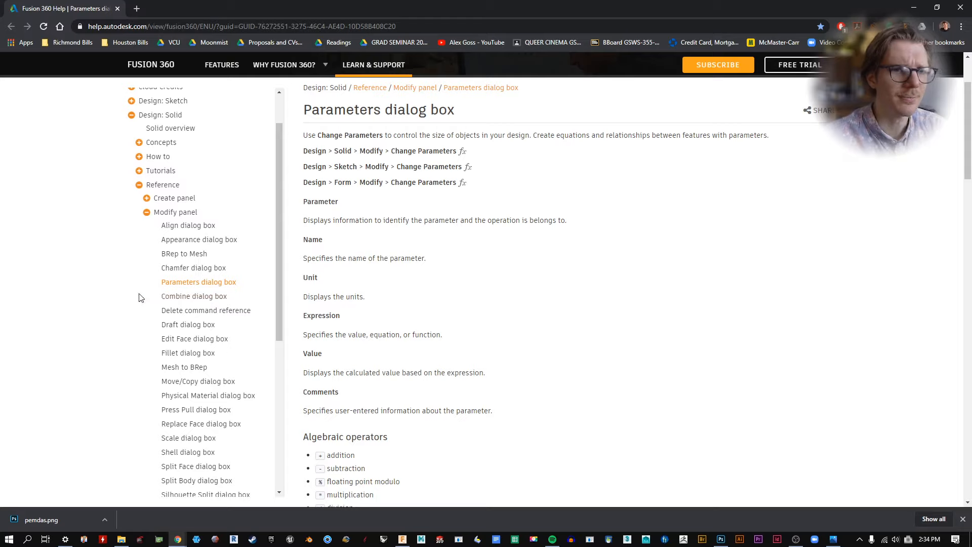
scroll(609, 223, "down", 5)
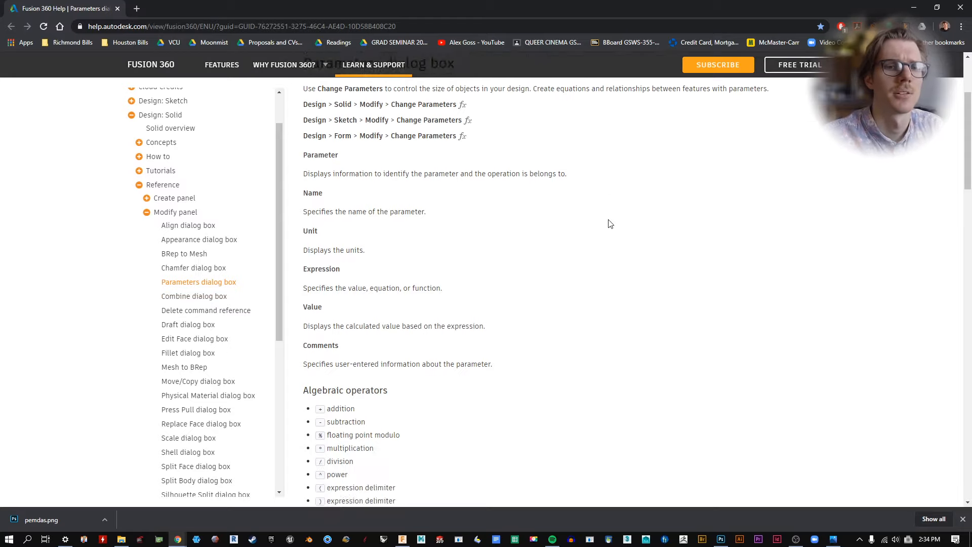
scroll(610, 224, "down", 4)
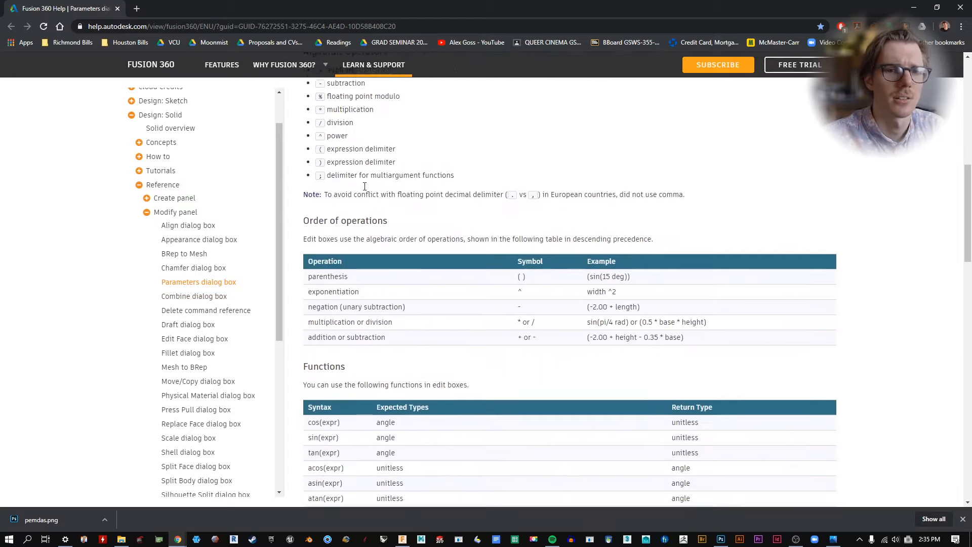
scroll(364, 187, "down", 7)
left_click_drag(672, 282, 770, 286)
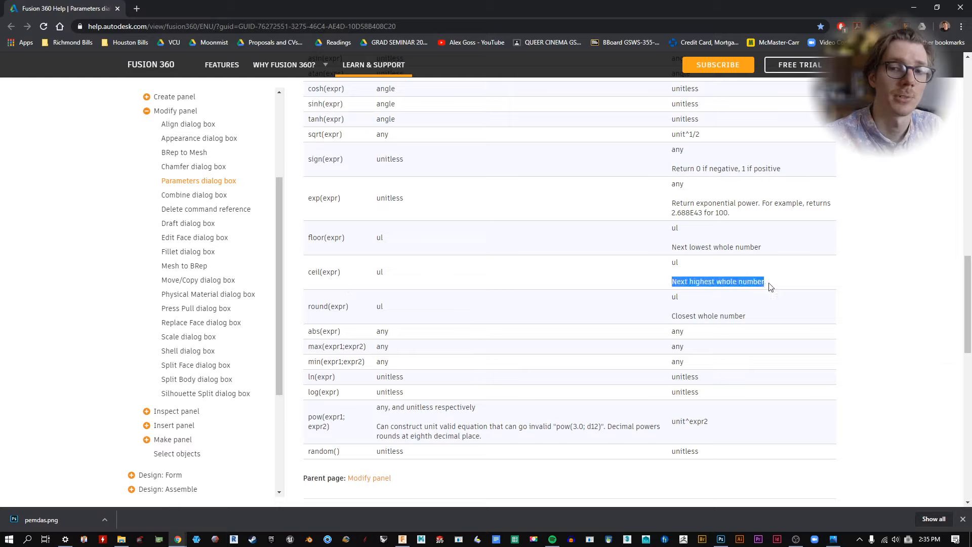
left_click(762, 285)
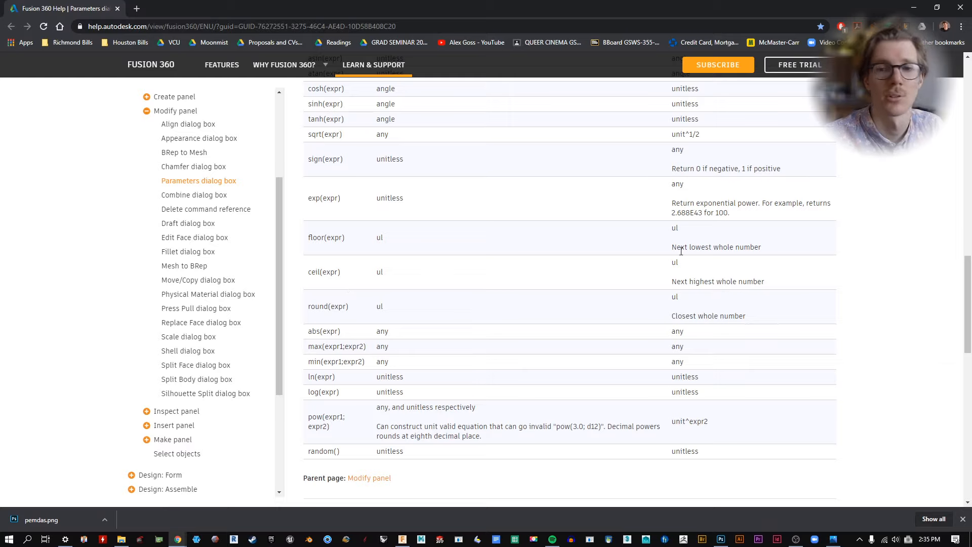
Step: Switch back to Fusion 360 and wrap the qty_vertStud expression in a floor function: floor(length_wallUnitless / 16 + 1)
key("alt+Tab")
left_click(428, 49)
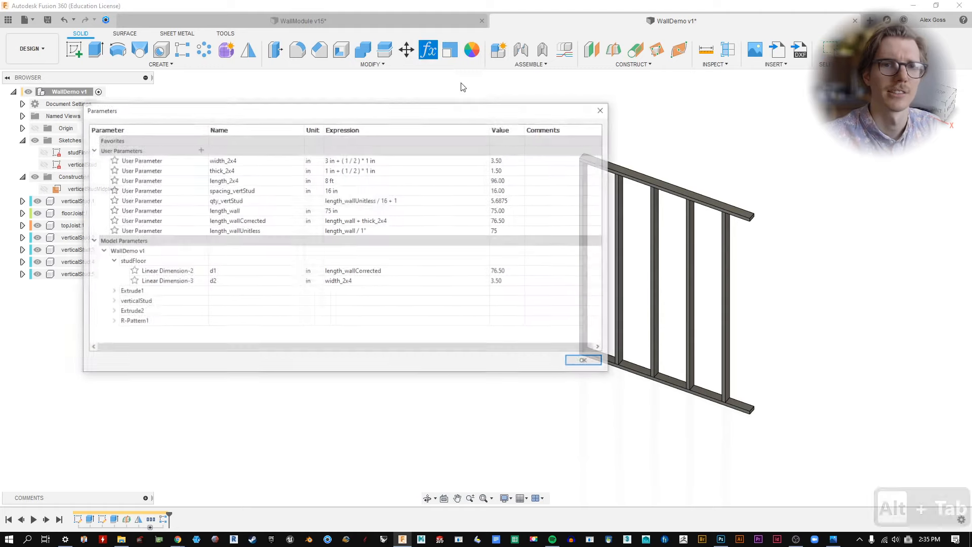
double_click(379, 200)
left_click(406, 197)
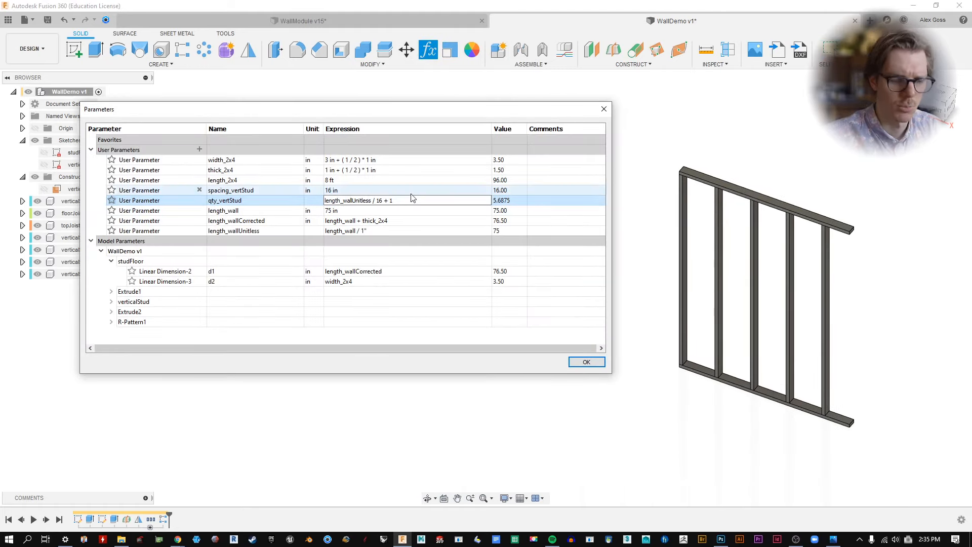
key("Home")
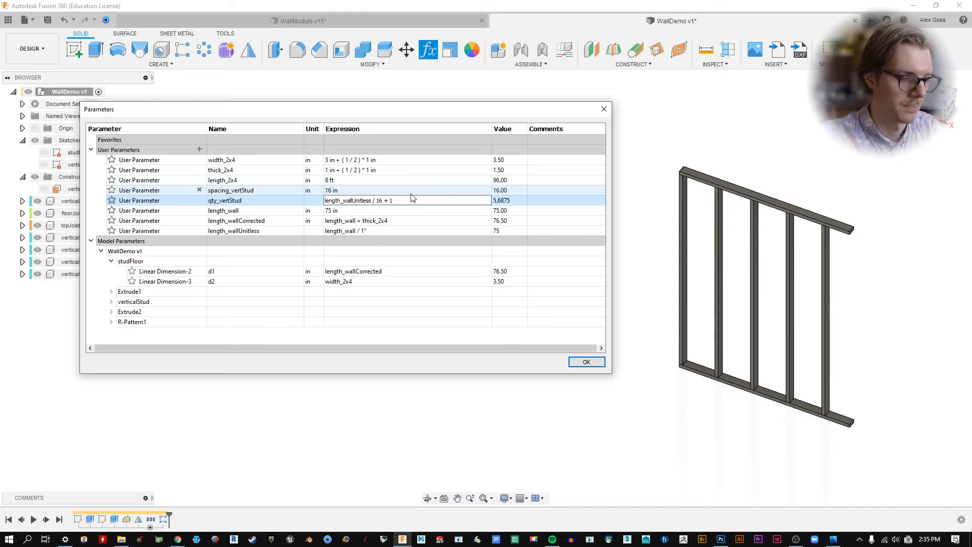
type("floor")
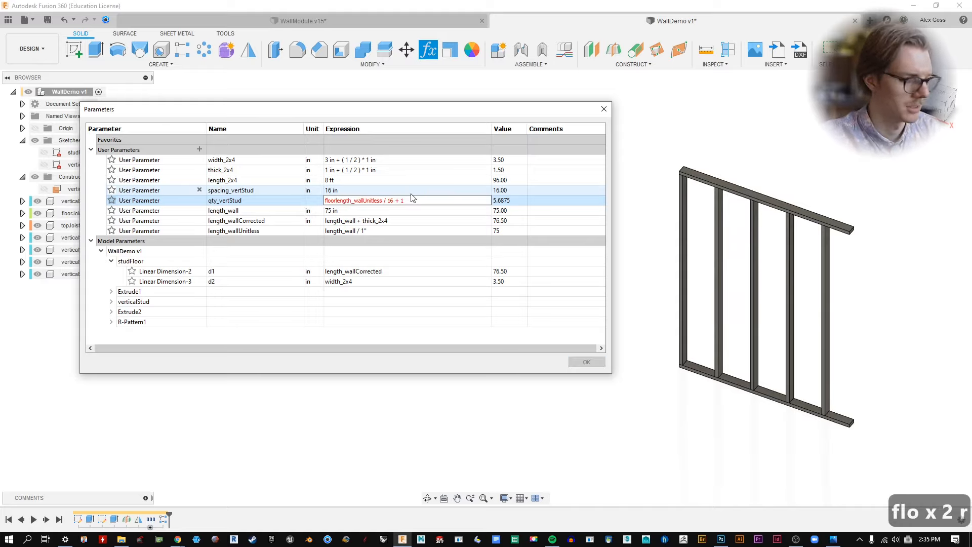
type("(")
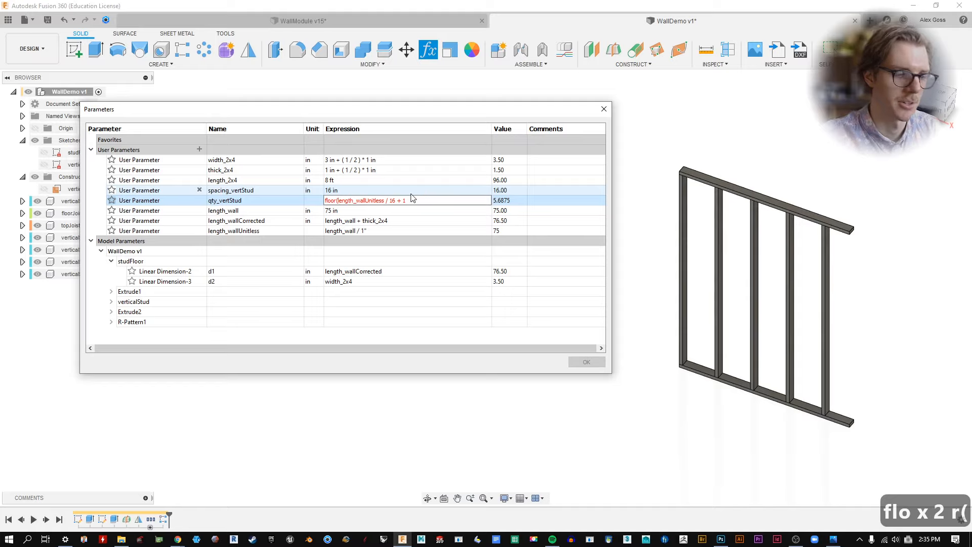
key("End")
type(")")
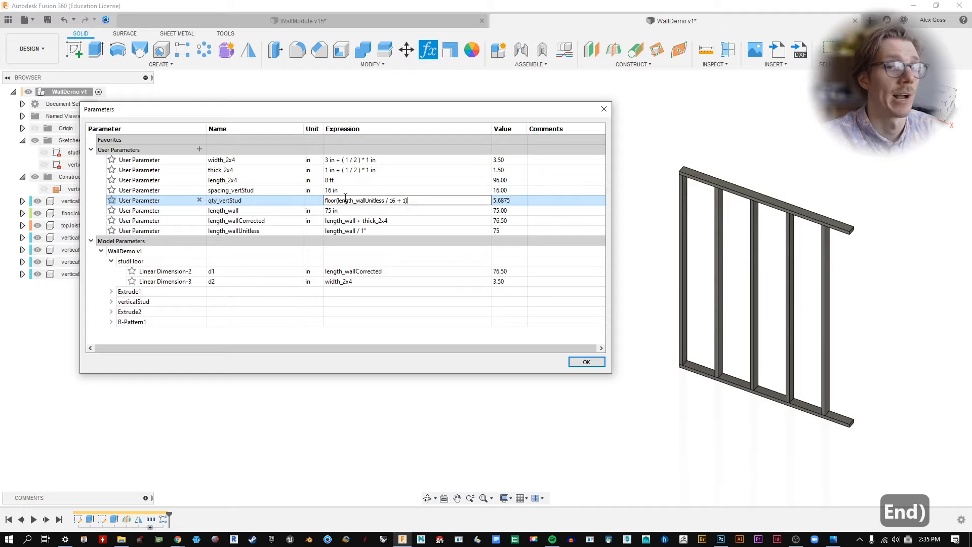
key("Return")
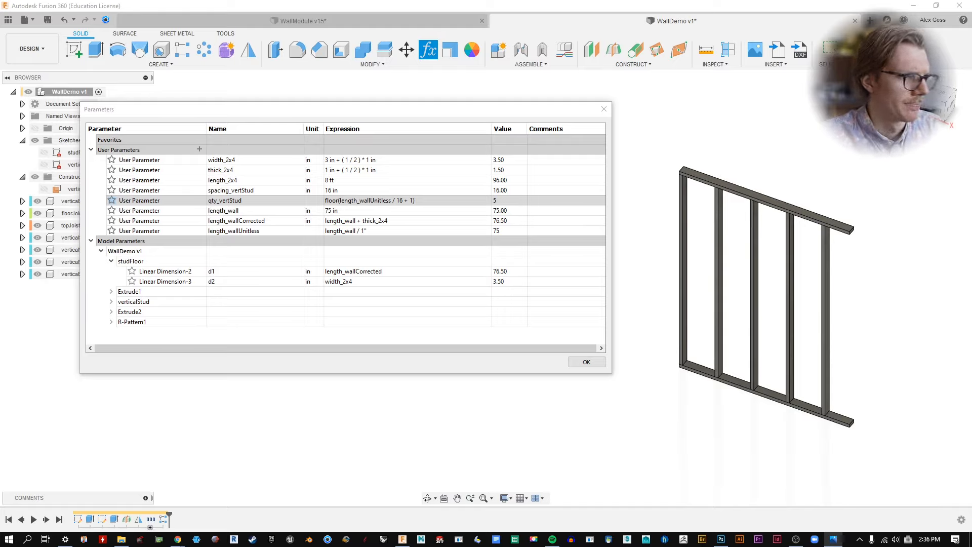
Step: Test the rounded-down stud count by entering 15 for length_wall, and finish with length_wall at 17 in
left_click(328, 212)
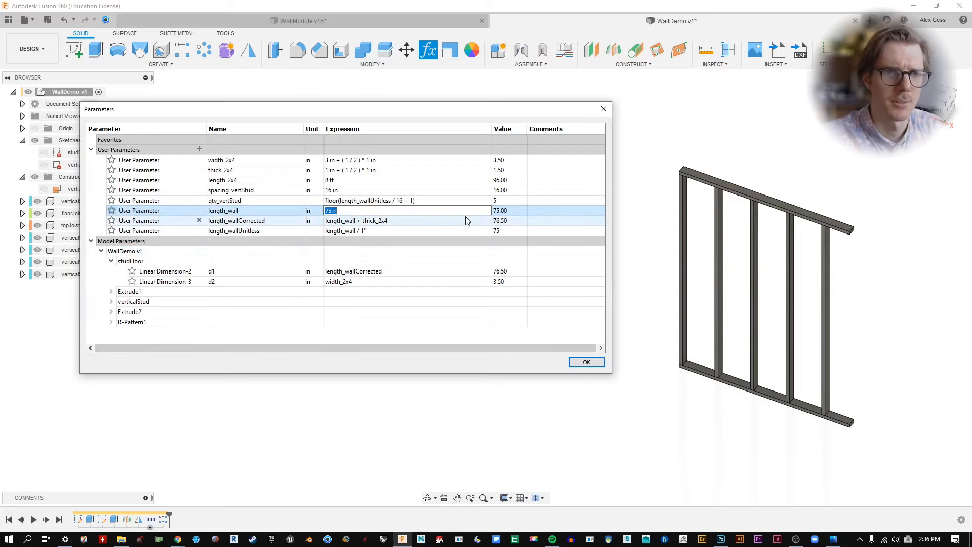
type("15")
key("BackSpace")
type("7")
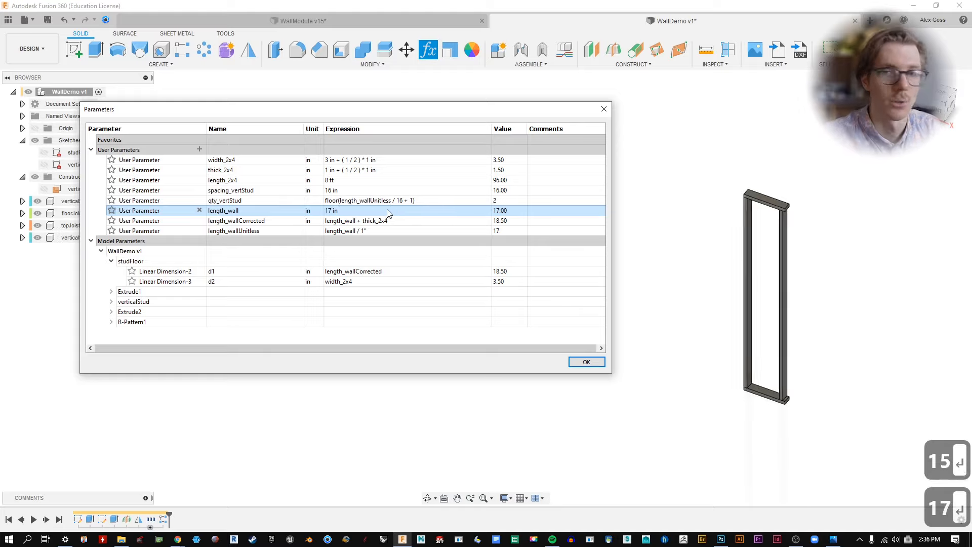
key("Return")
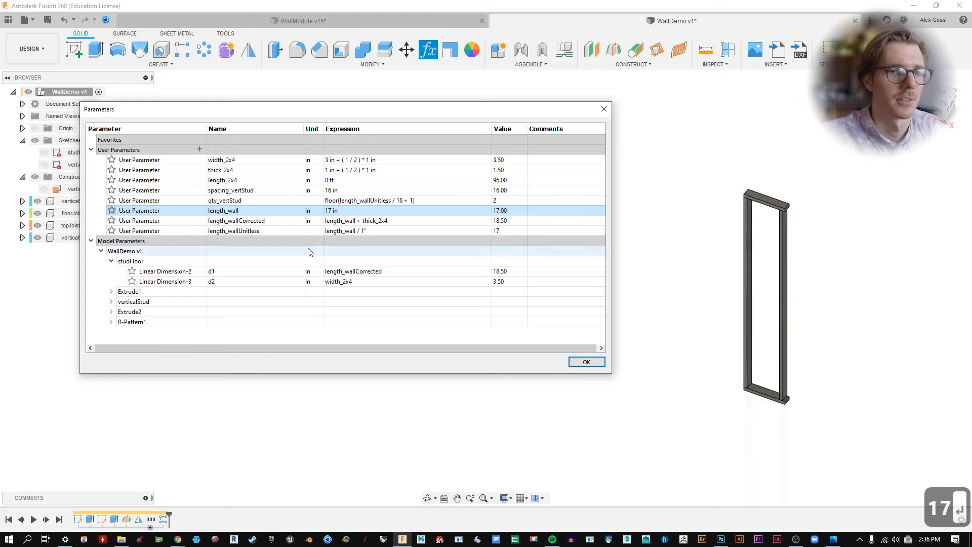
Step: Replace length_wall with qty_vertStud-1*spacing_vertStud in the length_wallCorrected expression, keeping the + thick_2x4 term
double_click(338, 222)
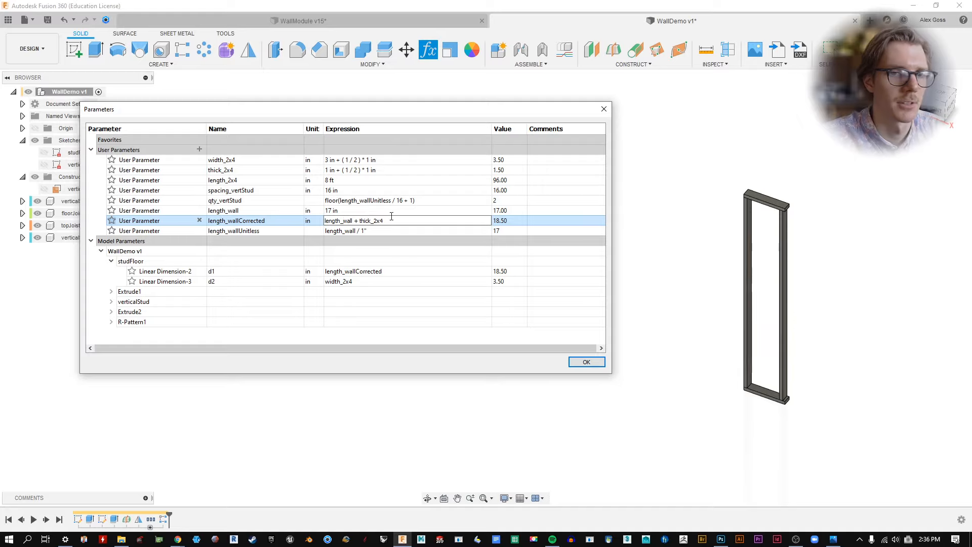
left_click_drag(354, 221, 276, 221)
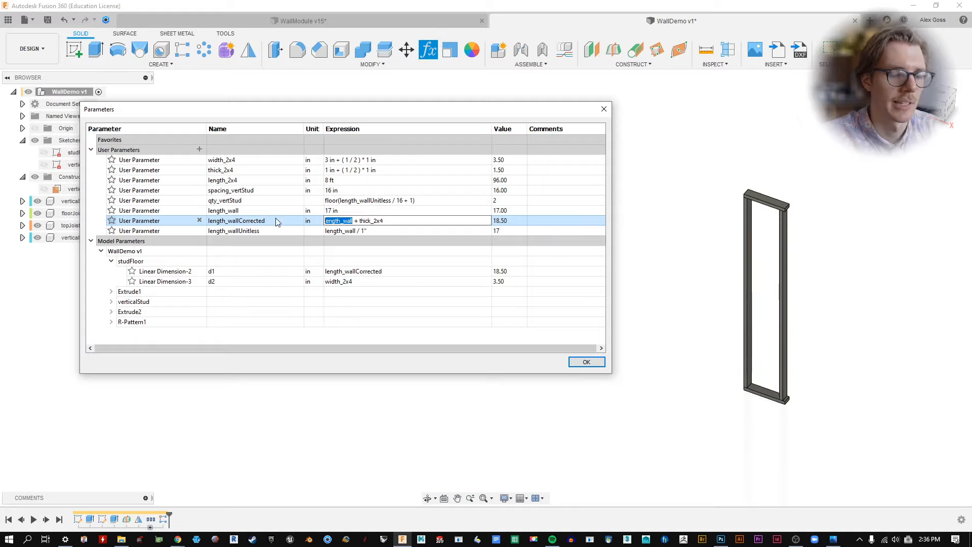
key("BackSpace")
key("BackSpace")
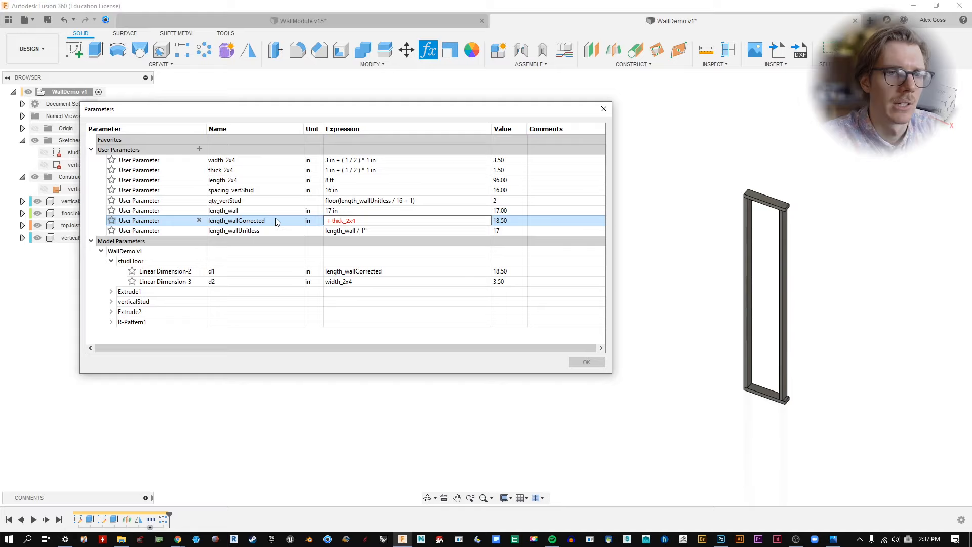
type("qty")
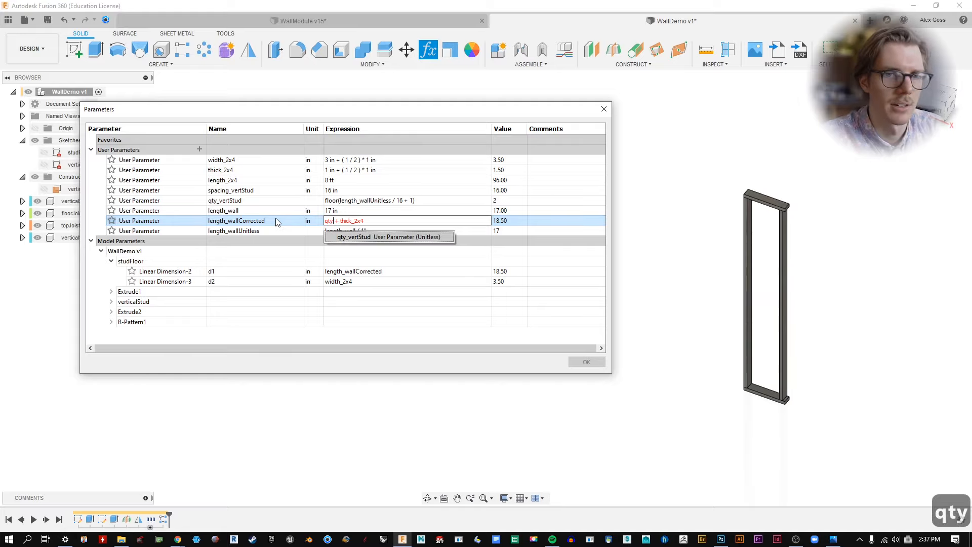
key("Return")
type("-1")
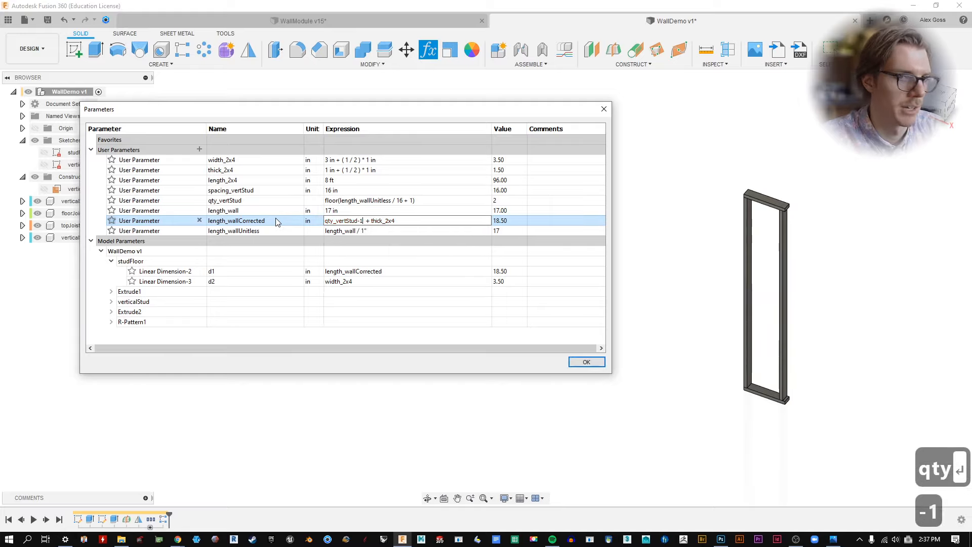
type("*spa")
key("Return")
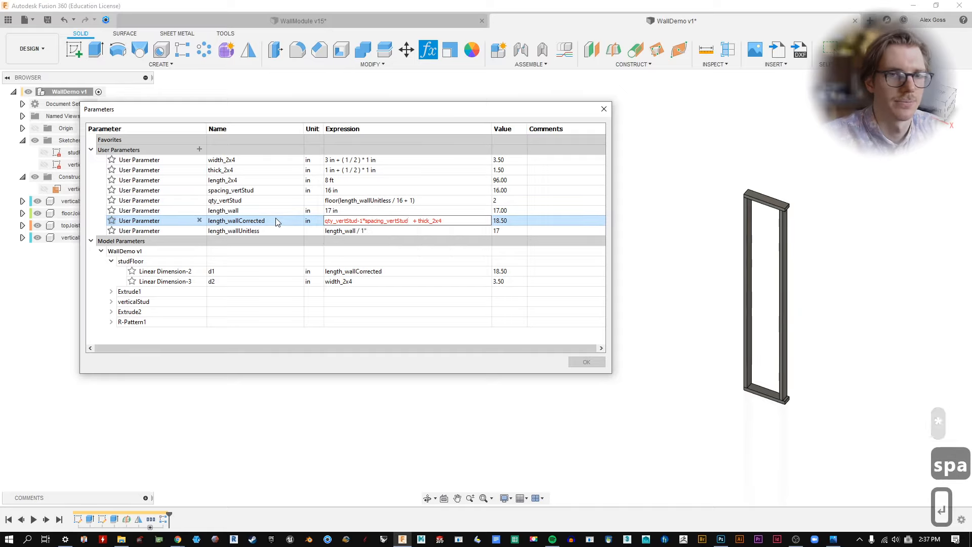
Step: Enclose qty_vertStud-1 in parentheses so the length_wallCorrected expression is (qty_vertStud - 1) * spacing_vertStud + thick_2x4
left_click(362, 220)
type(")")
left_click(326, 221)
type("(")
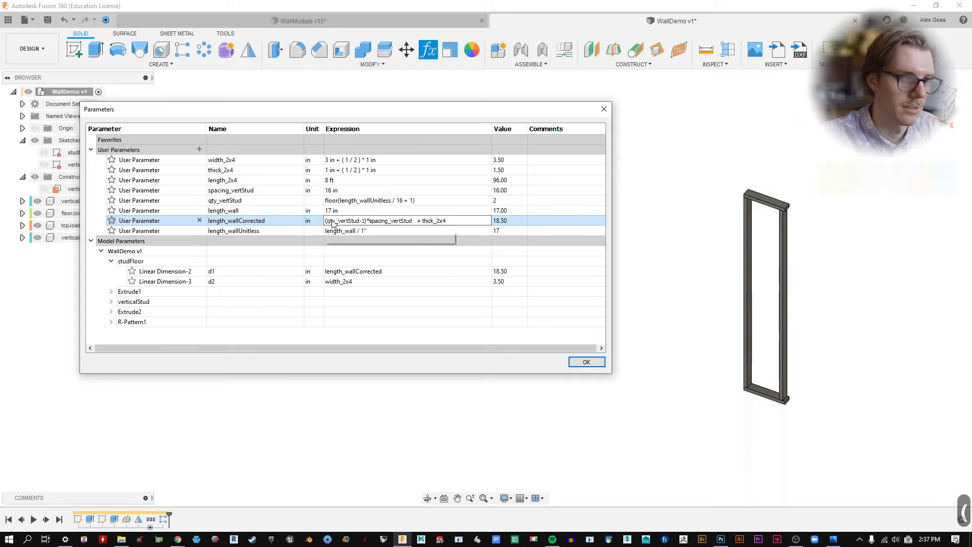
type("P")
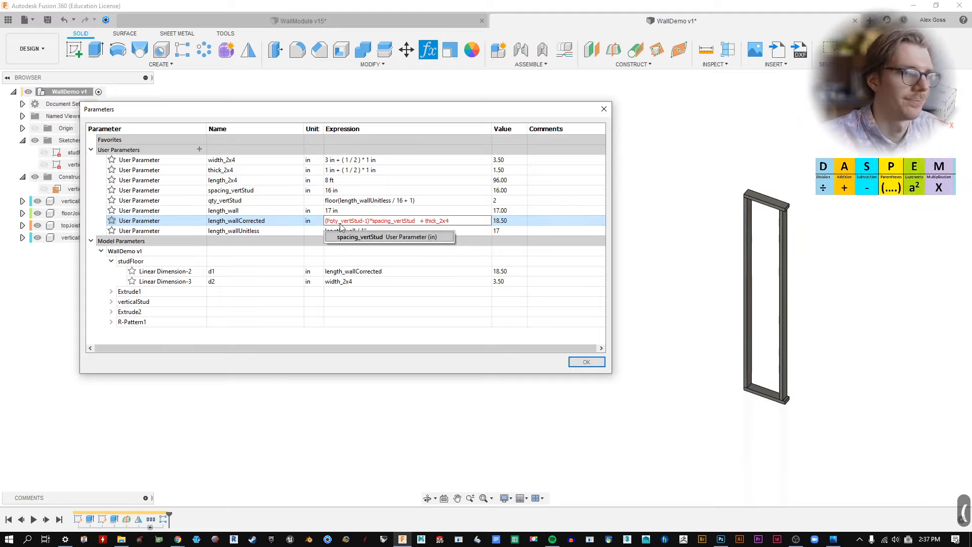
key("Return")
key("Return")
key("BackSpace")
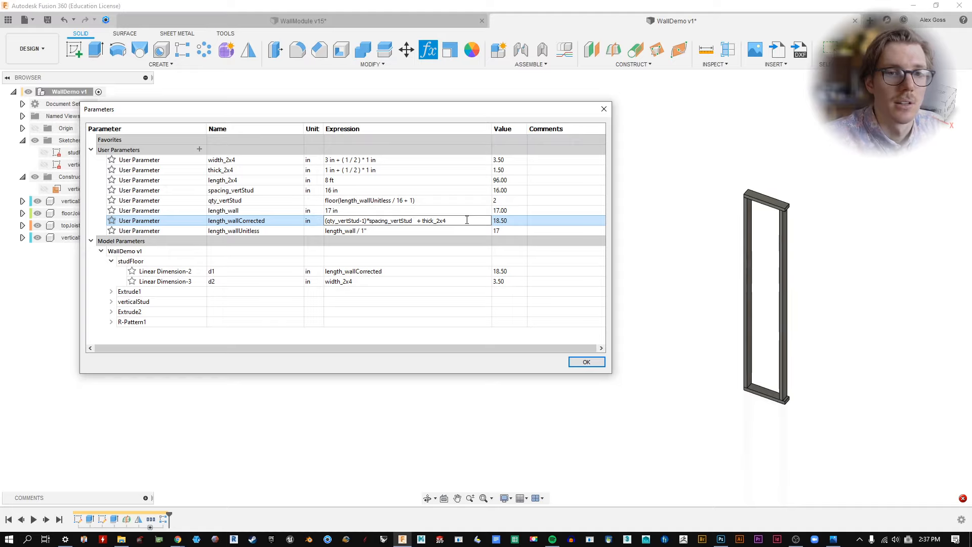
key("Return")
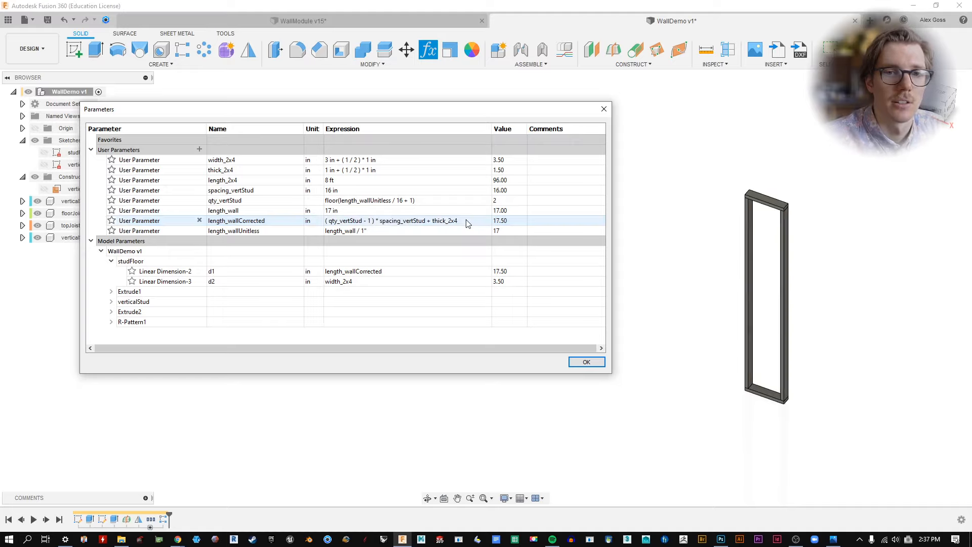
Step: Test the corrected wall length by setting length_wall to 19, 24 and 25 in, one after another
scroll(774, 202, "up", 5)
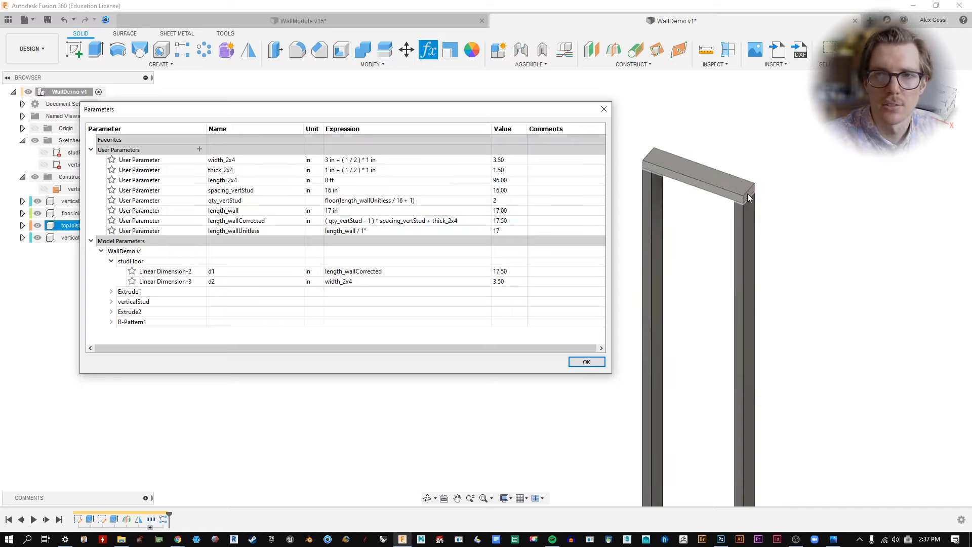
left_click(347, 212)
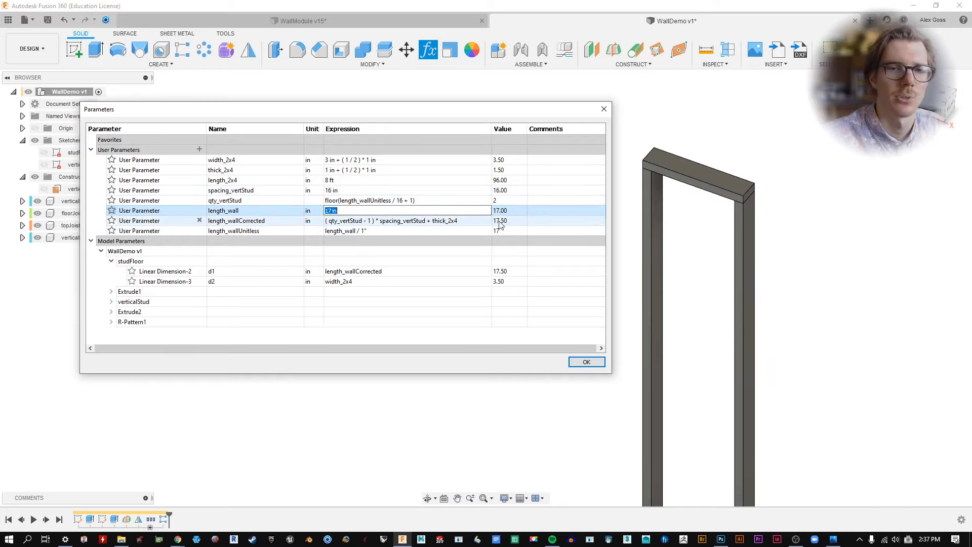
type("1")
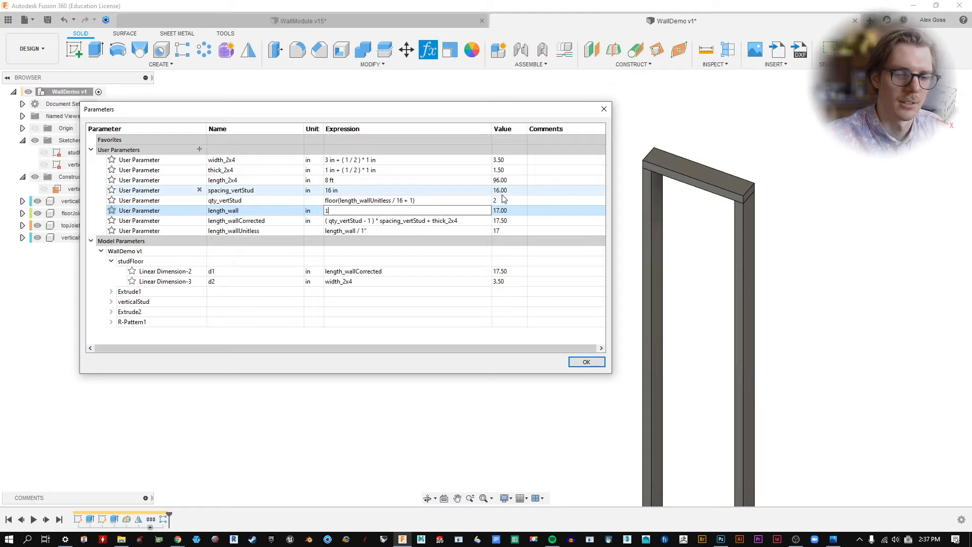
type("9")
key("Return")
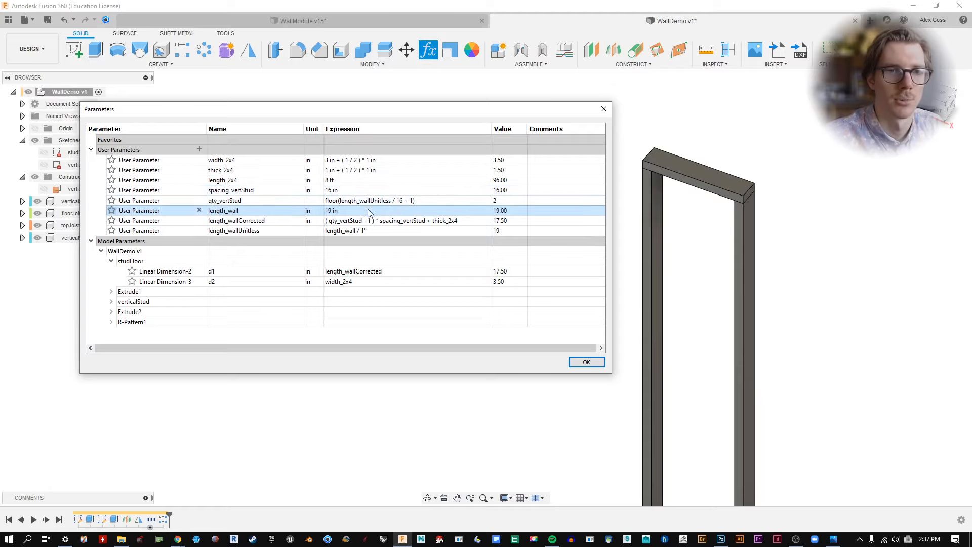
left_click(401, 209)
type("24")
key("Return")
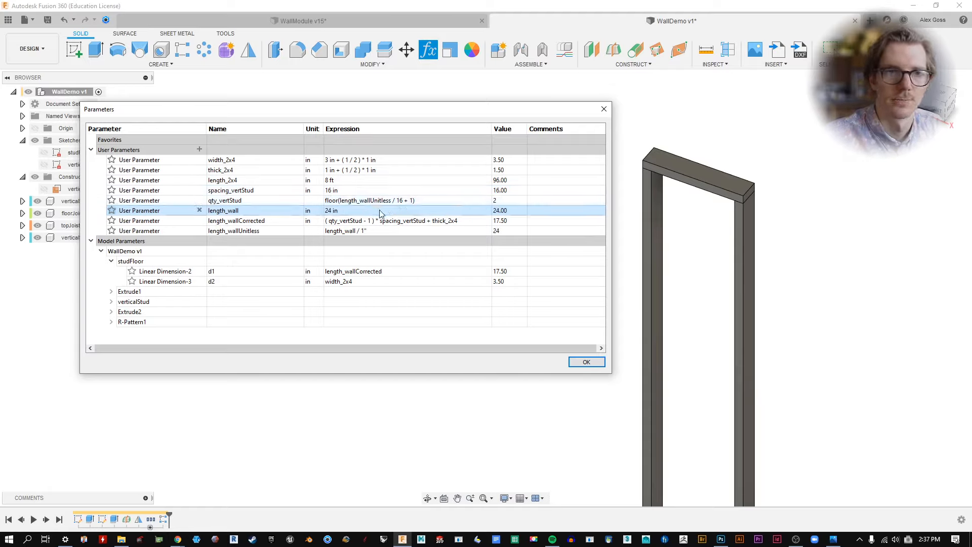
left_click(388, 210)
type("25")
key("Return")
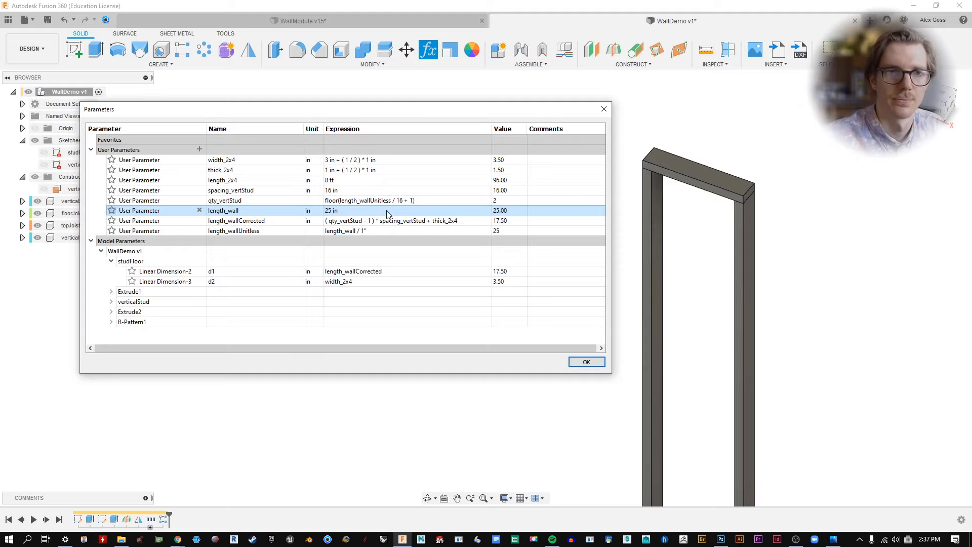
Step: Test the wall at larger sizes by setting length_wall to 36 in and then 55 in
left_click(387, 211)
type("36")
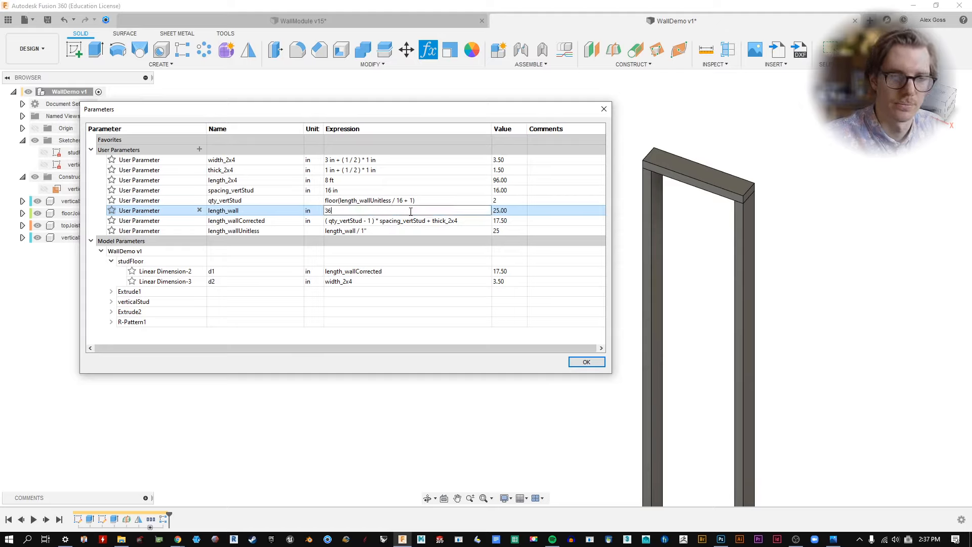
key("Return")
type("55 in")
key("Return")
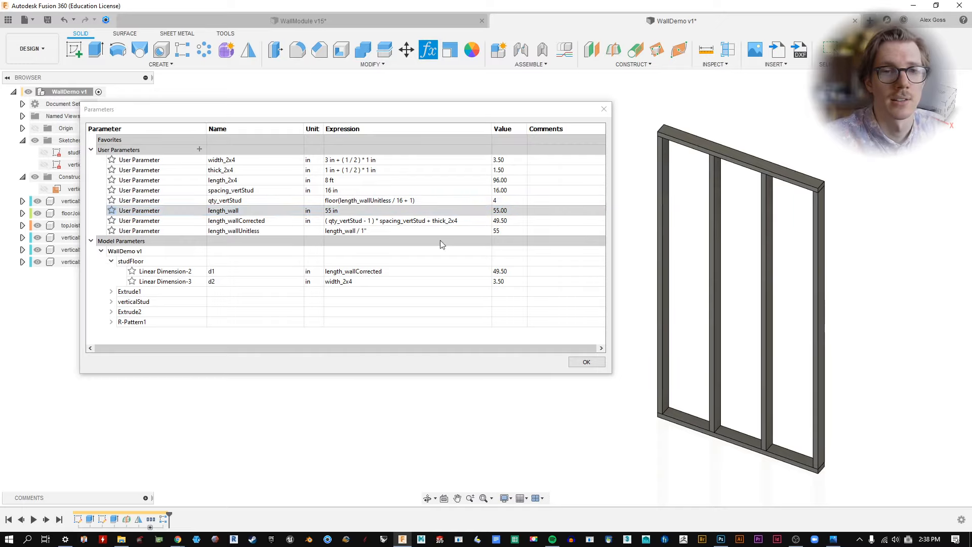
Step: Try length_wall at 48 in, then set it back to 55 in
left_click(453, 210)
type("4")
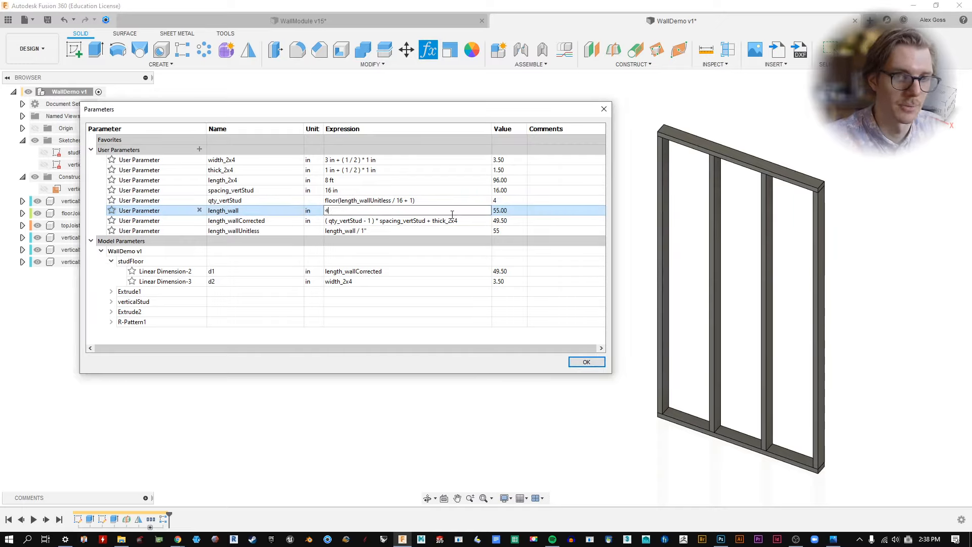
type("8 in")
key("Return")
type("55 in")
key("Return")
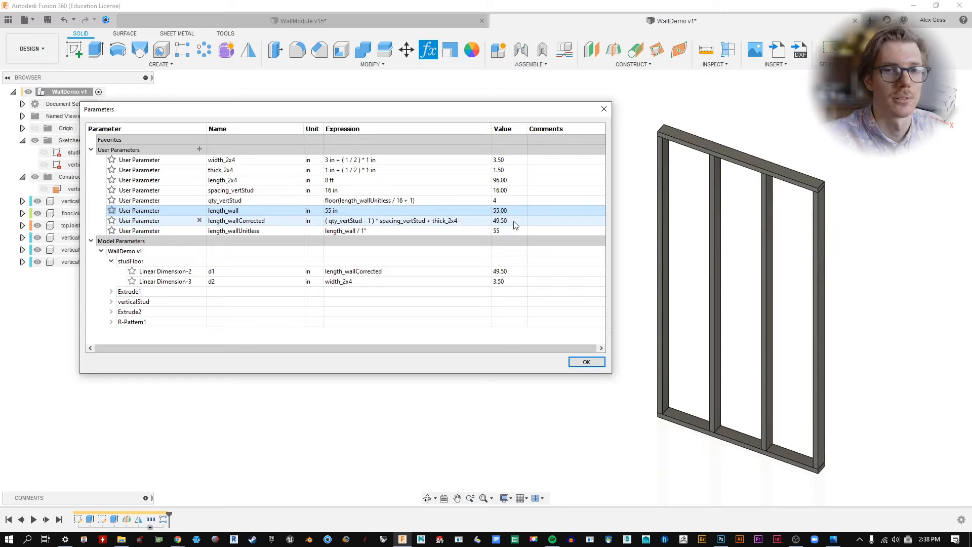
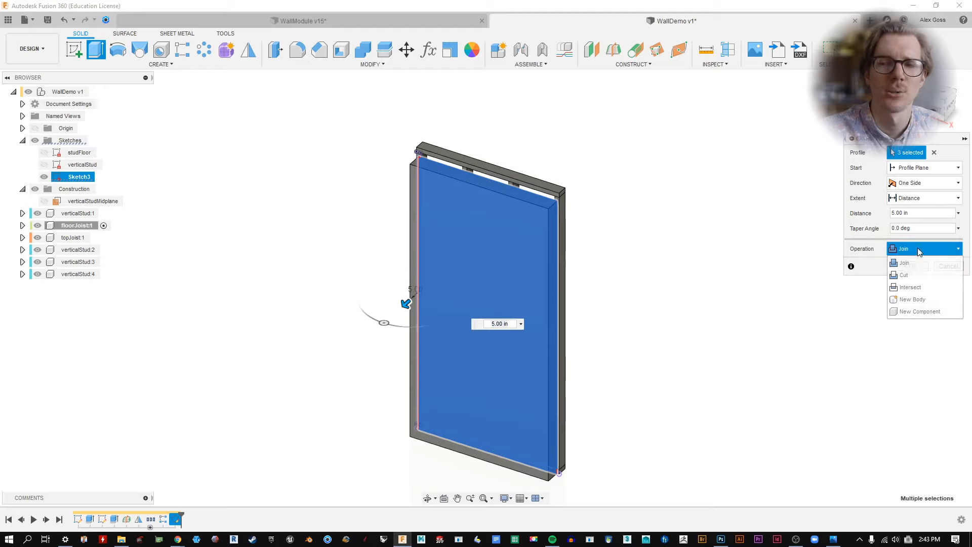
Step: Extrude the selected wall panel profiles 5 in as a new component and rename their sketch sheetRock
left_click(916, 310)
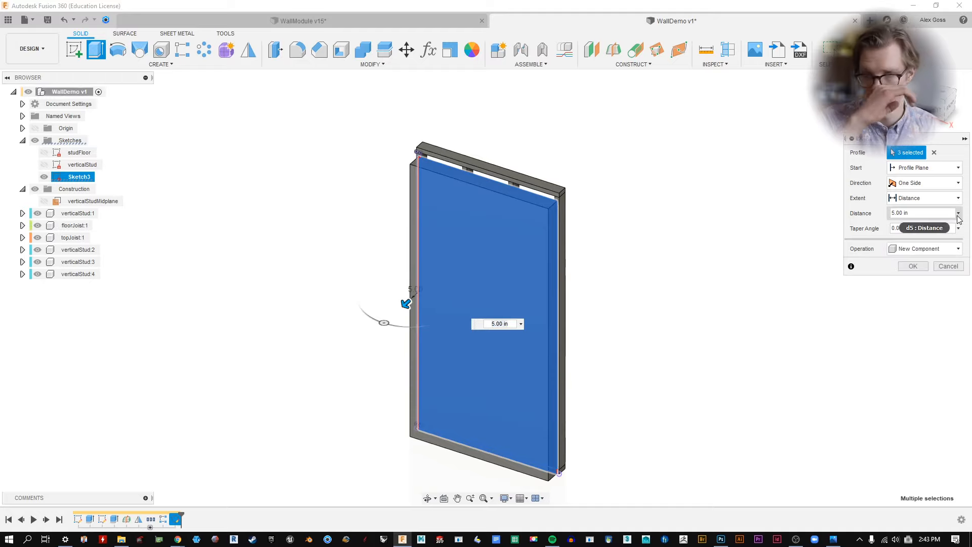
left_click(913, 266)
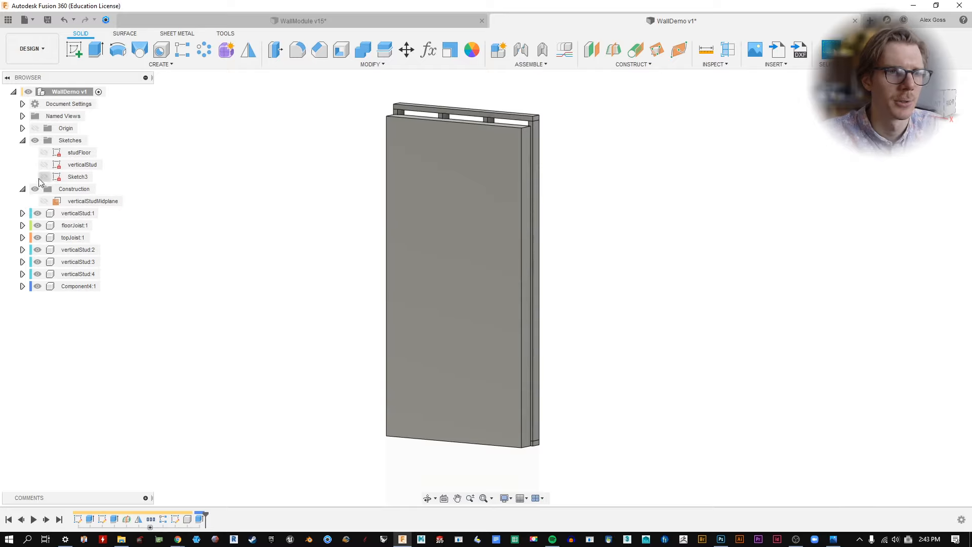
double_click(80, 177)
type("sheetRock")
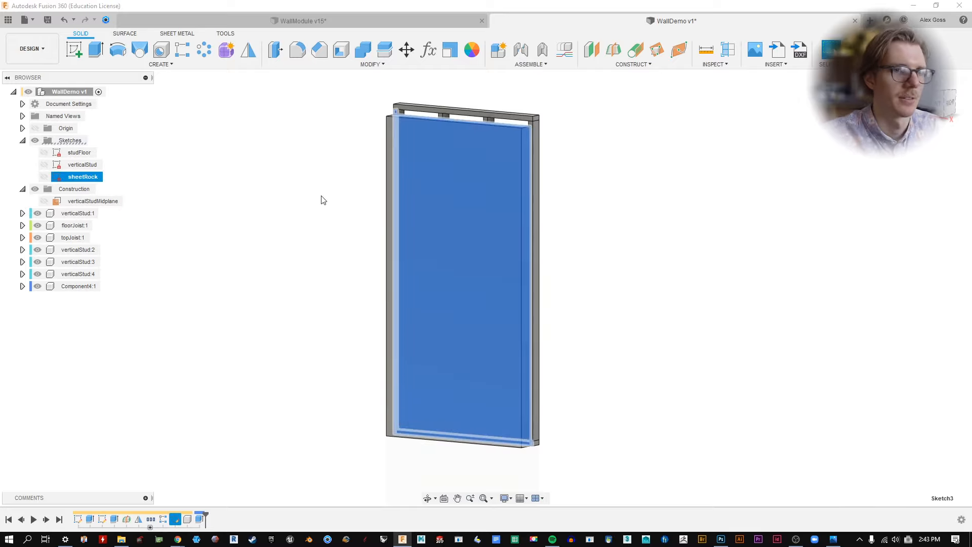
left_click(321, 197)
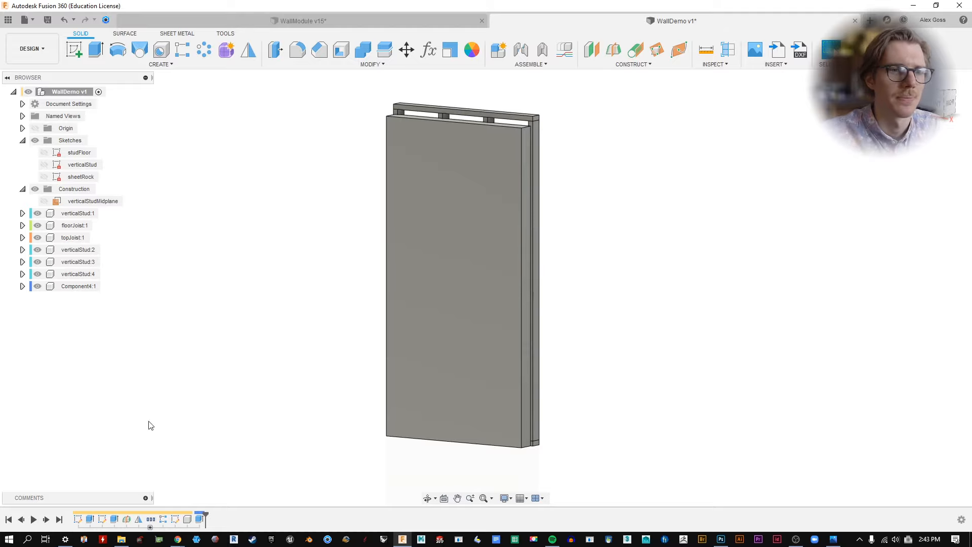
Step: Rename the newly extruded panel component as sheetRock
left_click(90, 288)
double_click(90, 287)
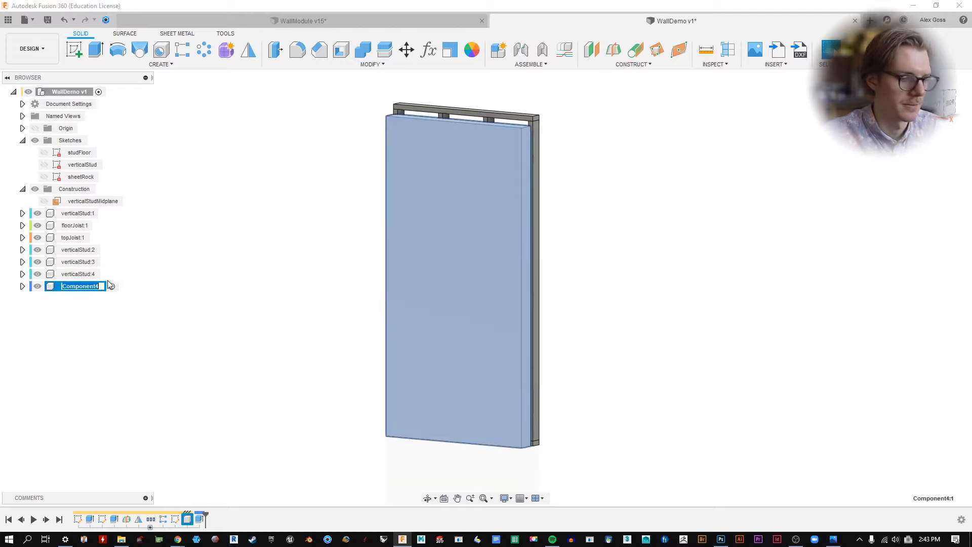
type("sheetRock")
key("Return")
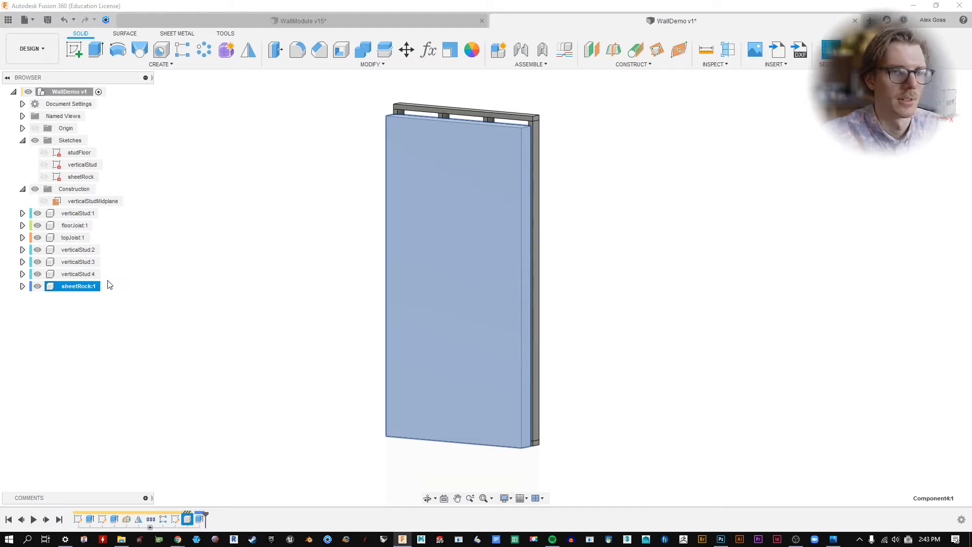
left_click(284, 190)
Step: Add a user parameter named width_sheetRock in inches with the expression 4 ft
middle_click_drag(284, 190, 648, 188, "shift")
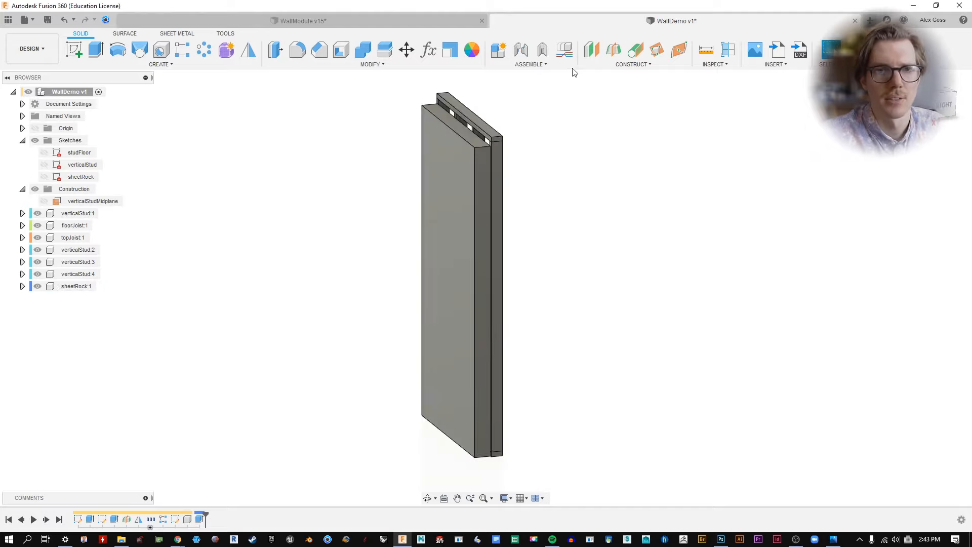
middle_click_drag(553, 256, 532, 188, "shift")
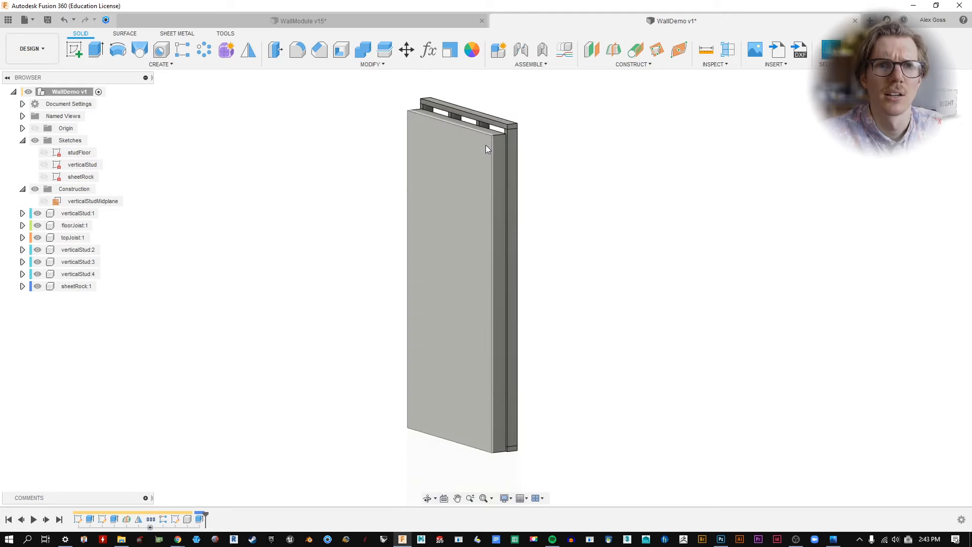
left_click(428, 50)
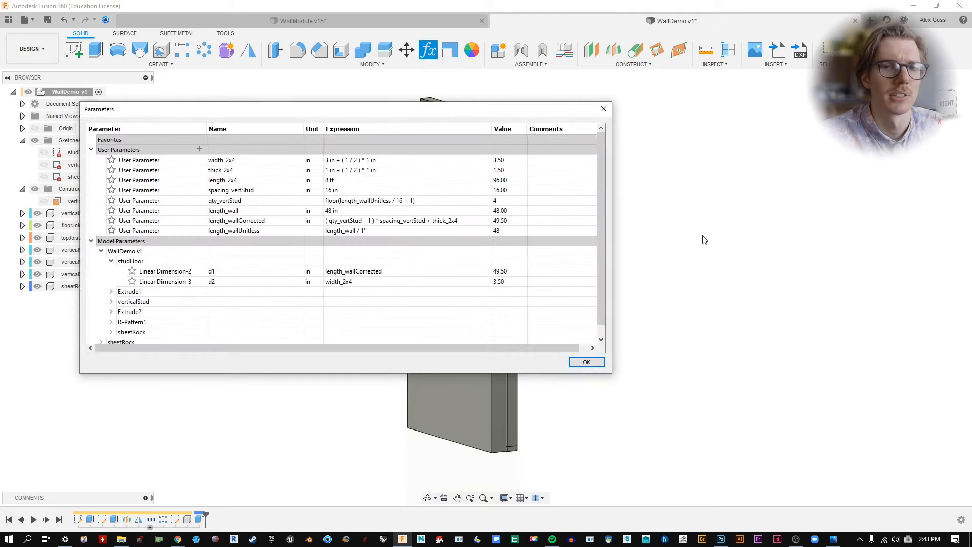
middle_click_drag(351, 467, 558, 455)
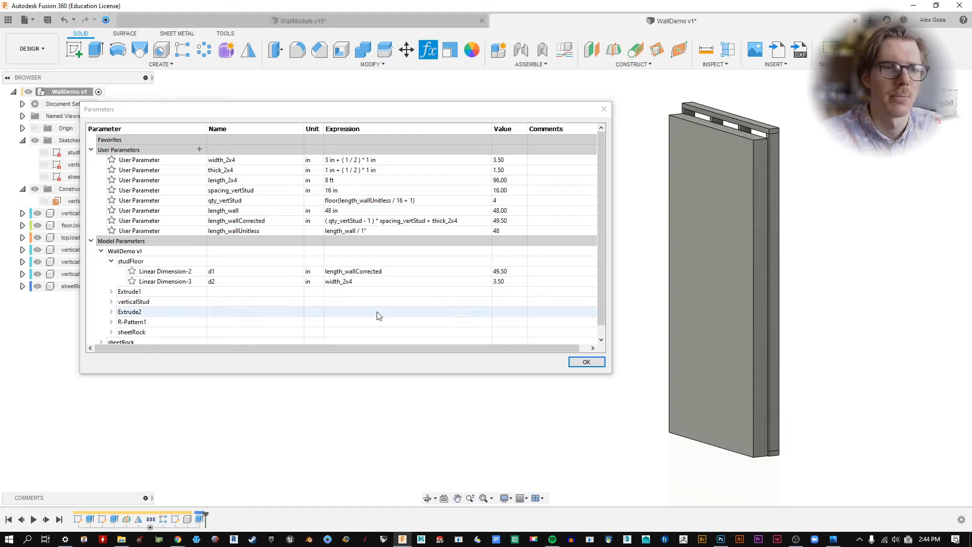
left_click(111, 261)
left_click(200, 149)
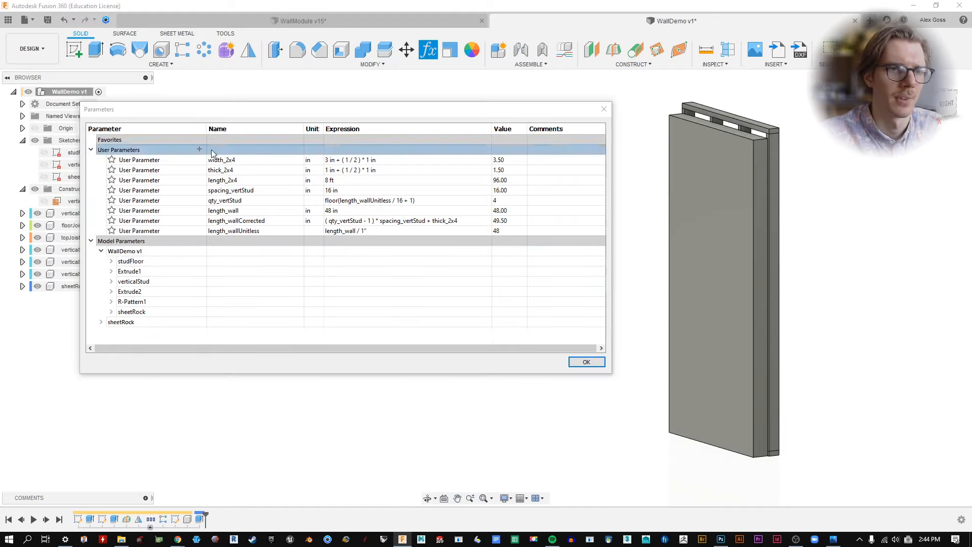
type("wi")
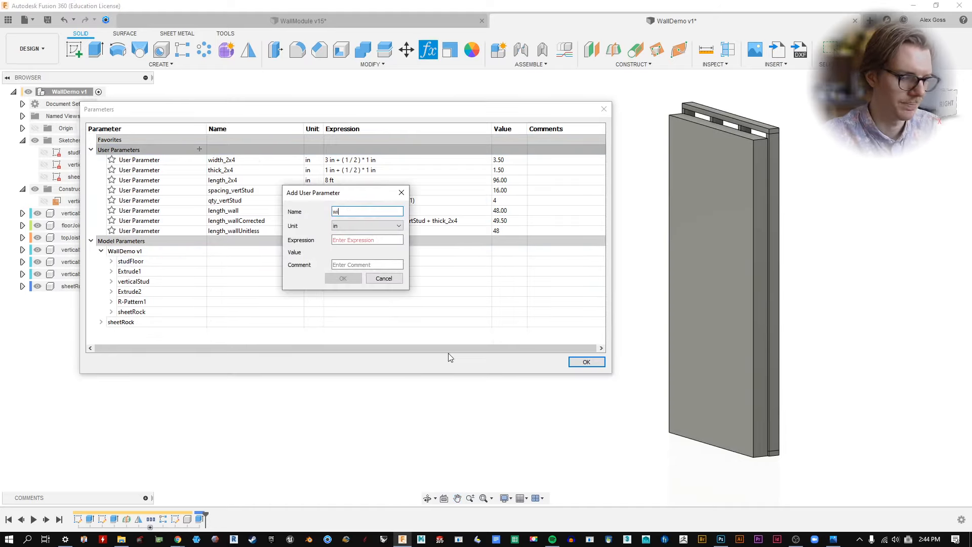
type("dth_shh")
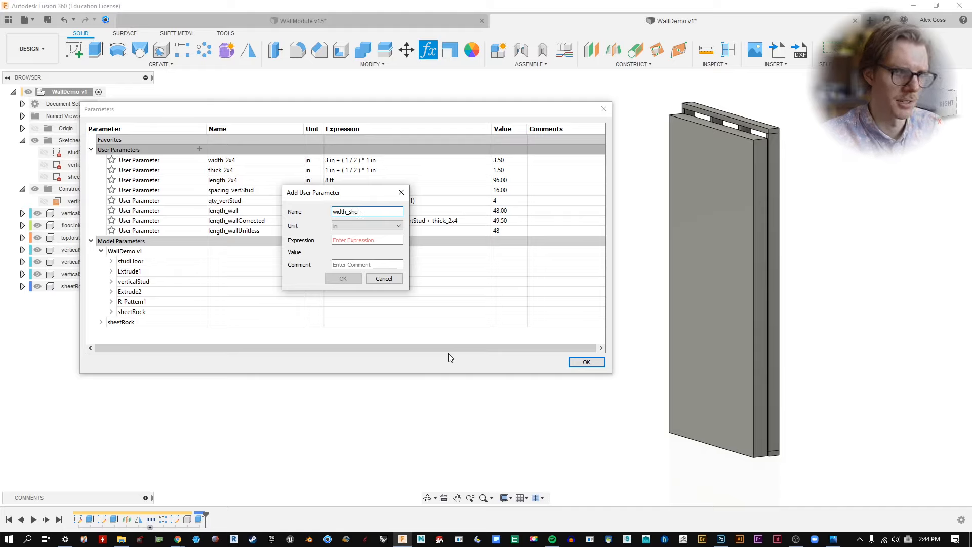
type("etRock")
key("Tab")
key("Tab")
type("4 ft")
key("Return")
Step: Add a user parameter named length_sheetRock in inches with the expression 8'
left_click(200, 149)
type("length_sheetRo")
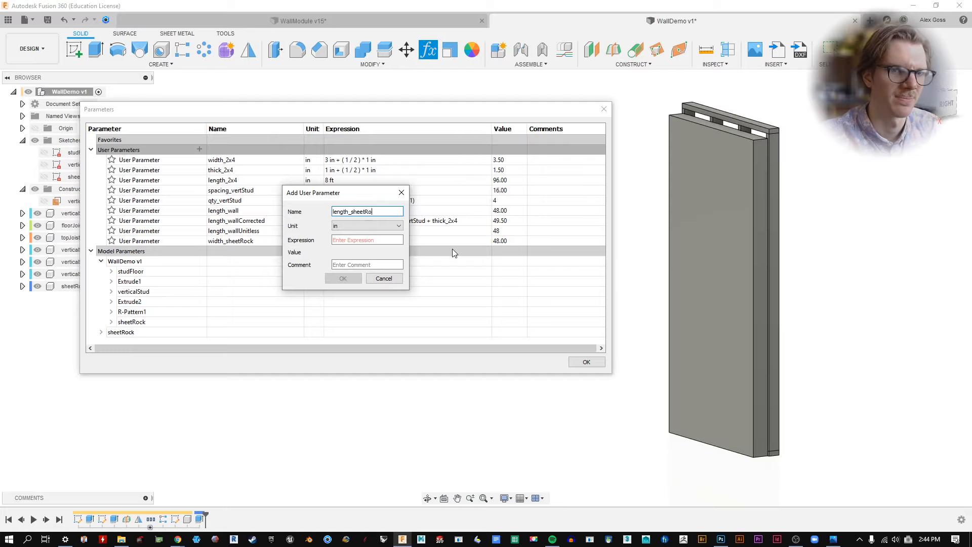
type("ck")
key("Tab")
key("Tab")
type("8'")
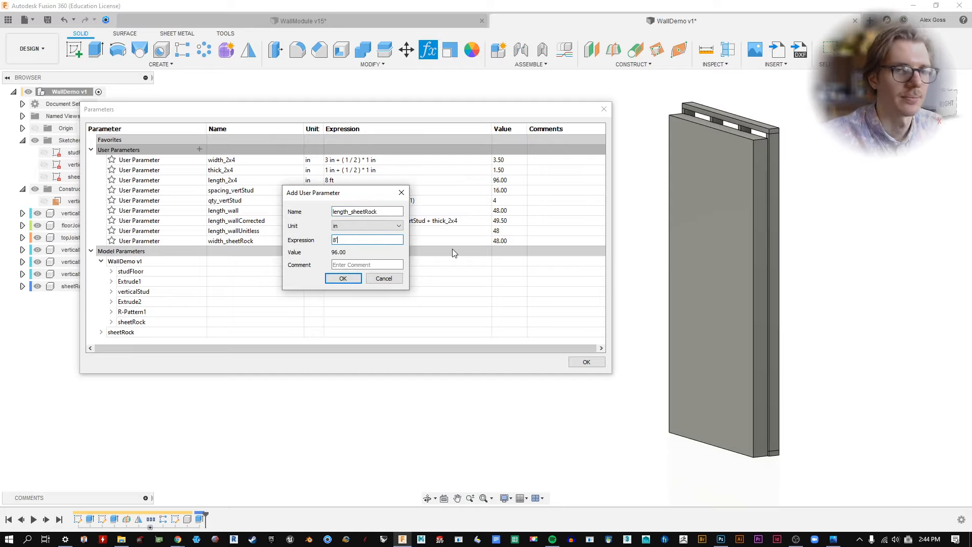
left_click(346, 278)
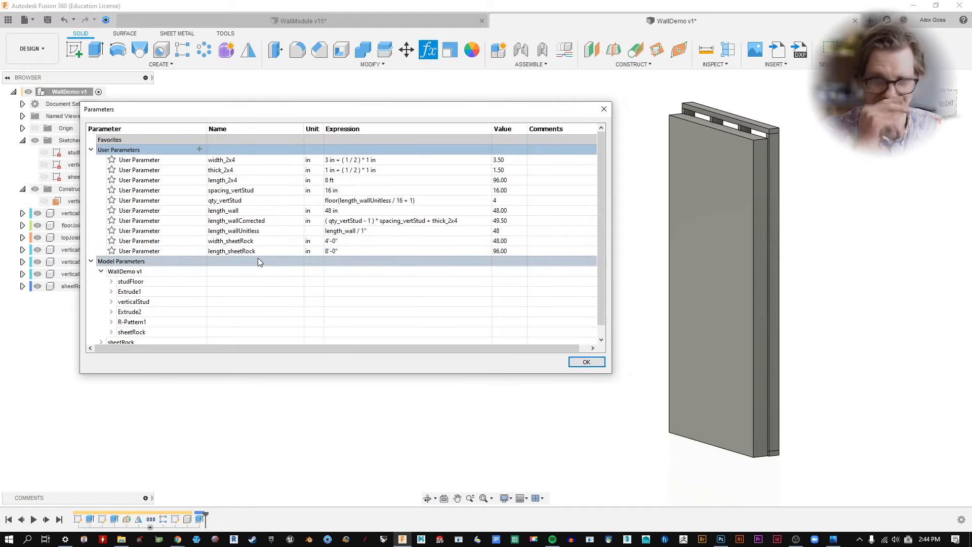
Step: Add a user parameter named thick_sheetRock in inches with the expression 1/2"
left_click(200, 149)
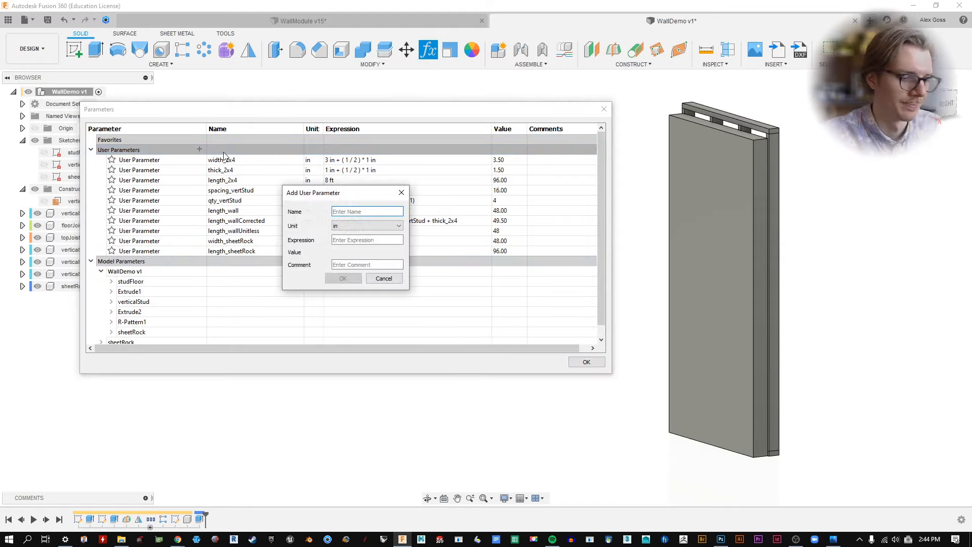
type("thick_sheetRock")
key("Tab")
key("Tab")
type("1/2\"")
key("Return")
Step: Rename the sheetRock sketch's 8 ft dimension, d22, to length in the model parameters
scroll(223, 284, "down", 1)
left_click(111, 322)
scroll(181, 307, "down", 1)
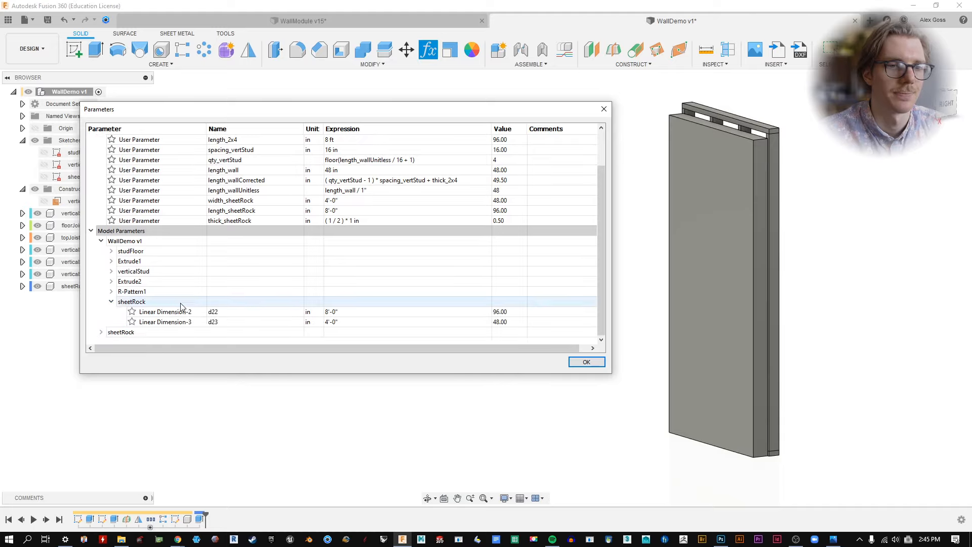
left_click(101, 332)
scroll(132, 336, "down", 1)
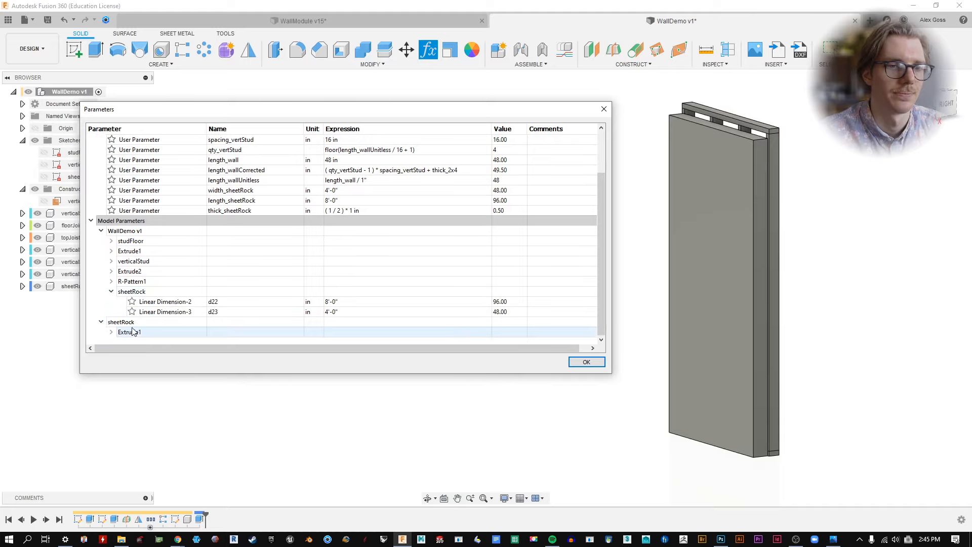
left_click(101, 323)
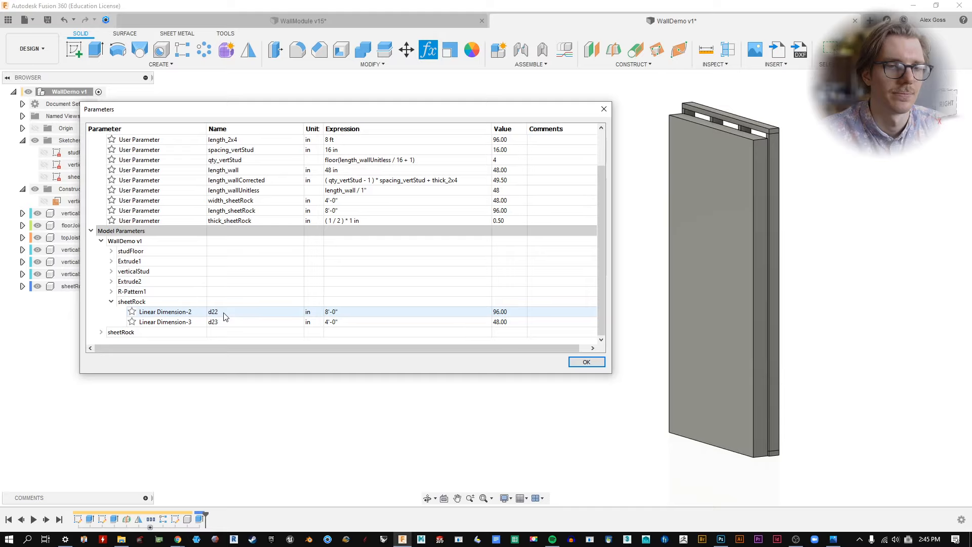
left_click(314, 316)
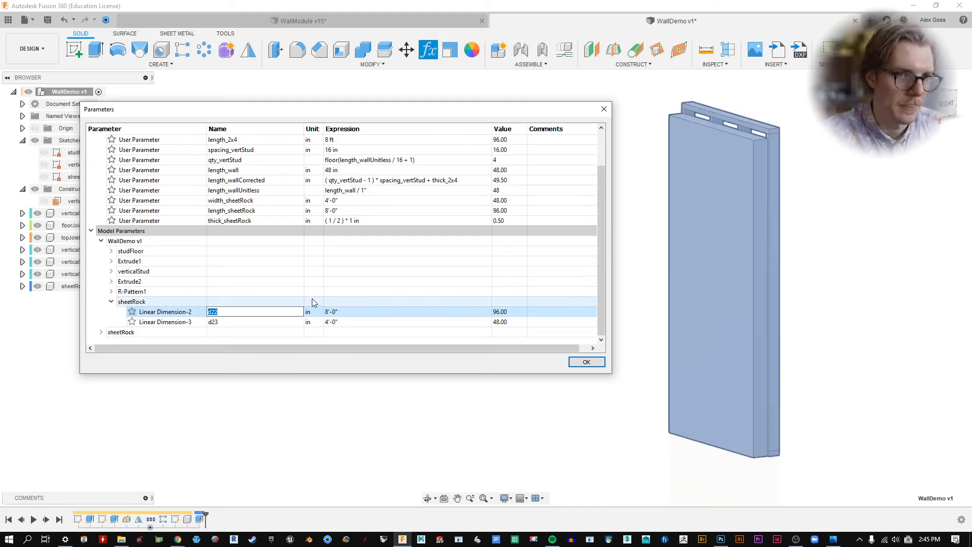
type("length")
Step: Drive the sheetRock sketch's 8 ft dimension with length_sheetRock and its 4 ft dimension with width_sheetRock
left_click(388, 312)
type("length_sheetRock")
left_click(388, 322)
type("width_sheetRock")
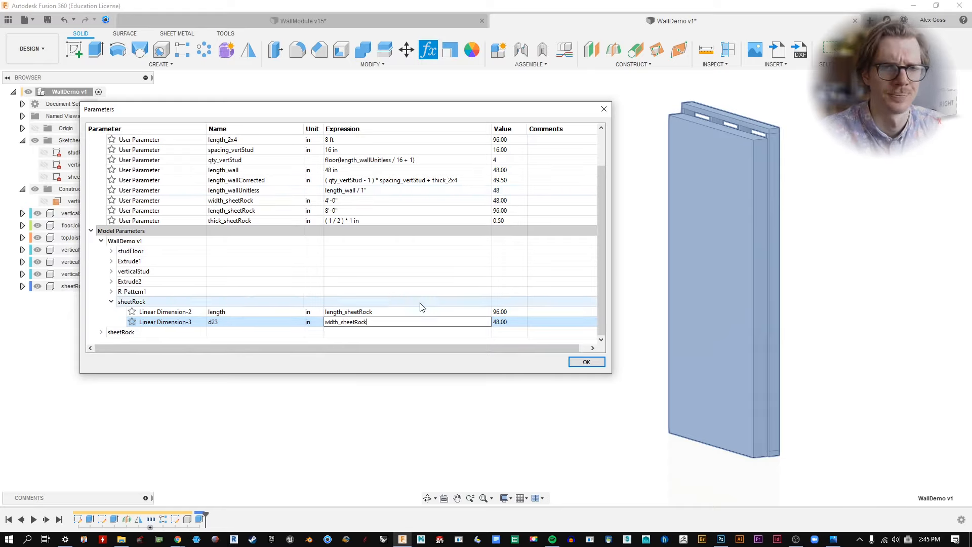
Step: Drive the extrusion distance of the sheetRock component's Extrude1 with thick_sheetRock and apply the parameter changes
left_click(120, 334)
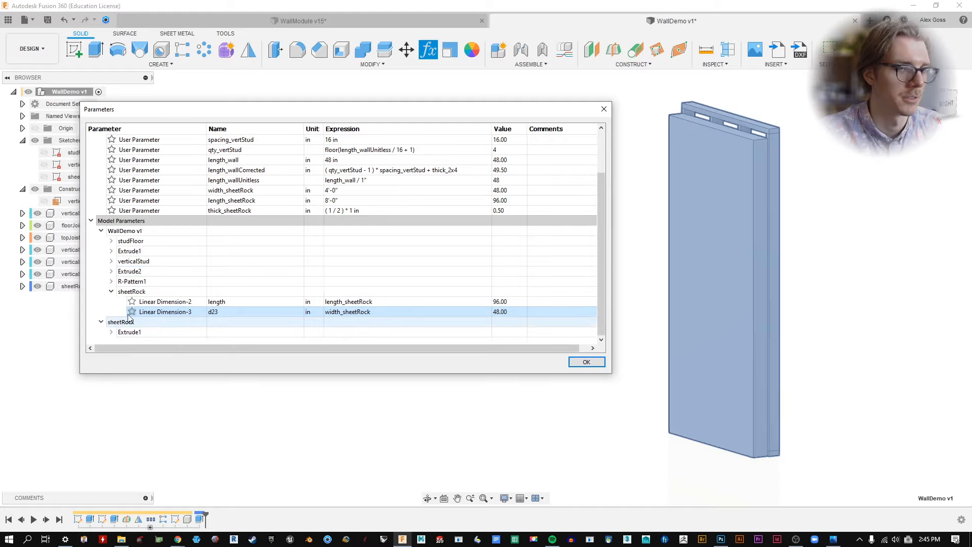
left_click(111, 291)
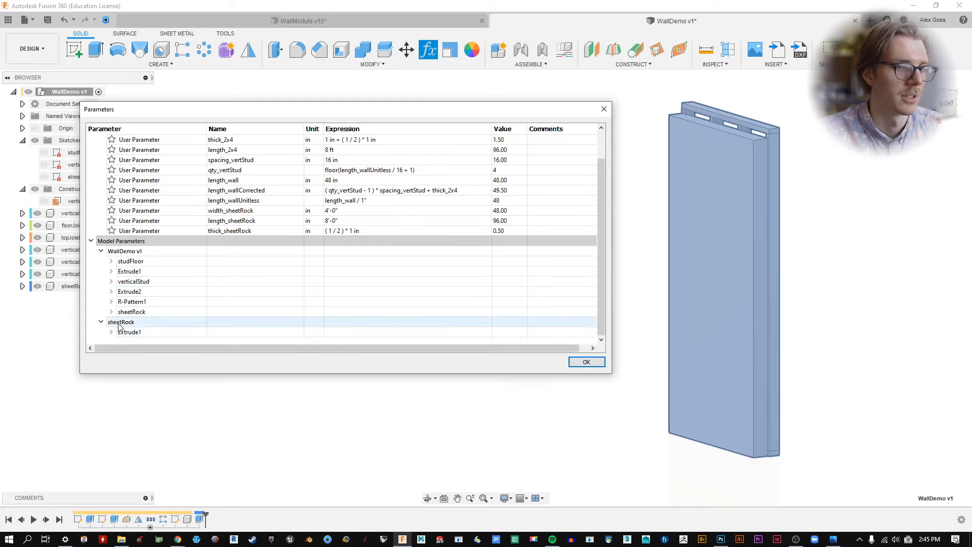
left_click(101, 251)
left_click(101, 281)
scroll(106, 304, "down", 1)
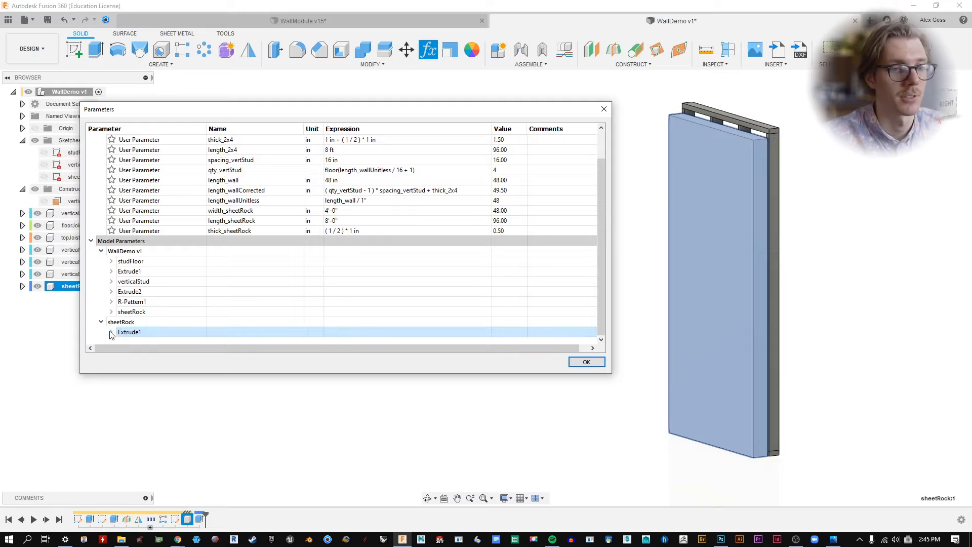
left_click(111, 332)
scroll(231, 256, "down", 1)
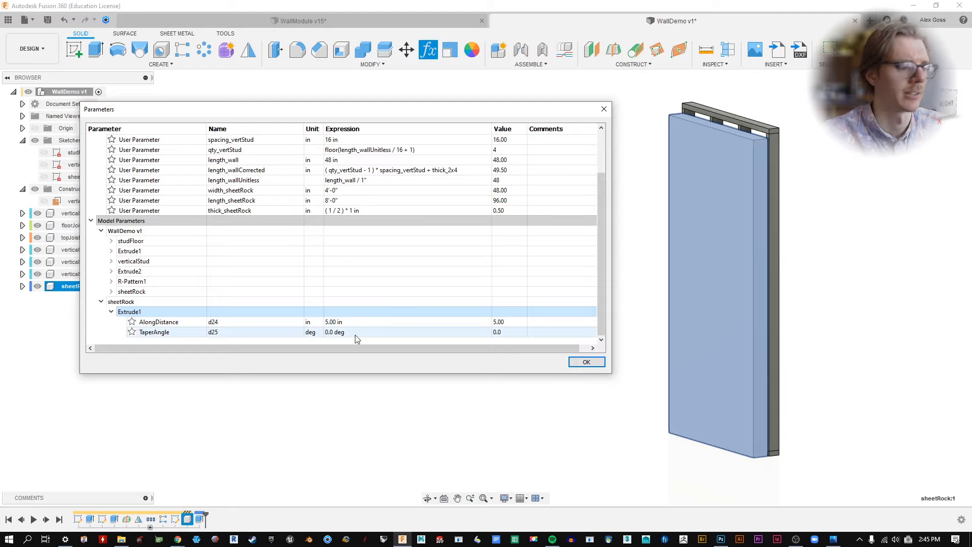
left_click(329, 323)
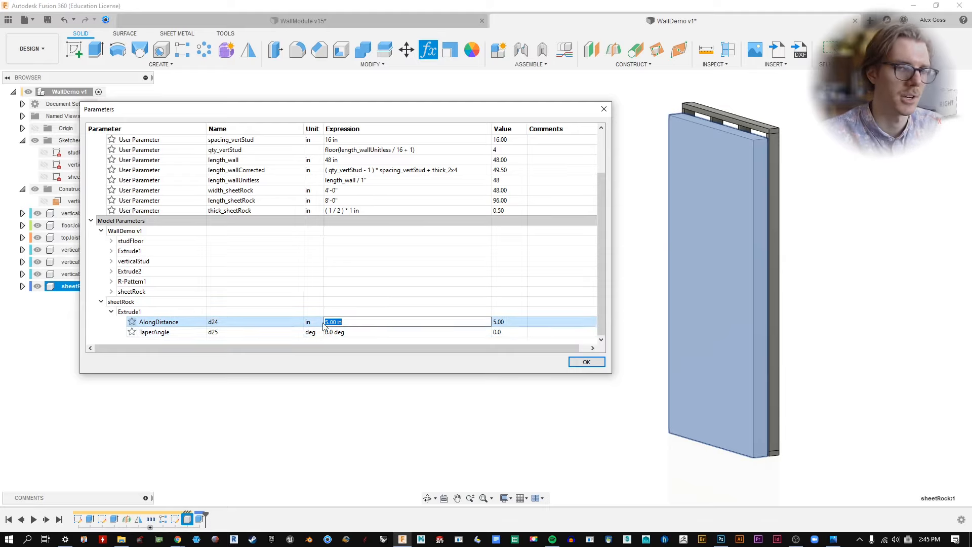
type("thick_sheetRock")
key("Return")
left_click(586, 361)
Step: Examine how the sheetrock panel lines up with the top joist and the outer studs of the wall frame
scroll(778, 126, "up", 8)
scroll(495, 296, "down", 6)
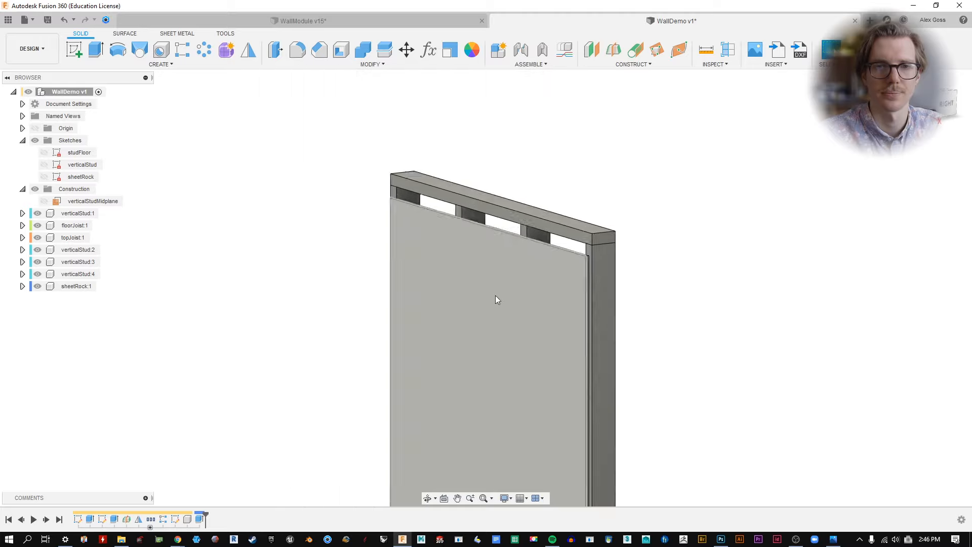
middle_click_drag(536, 415, 520, 285)
scroll(487, 334, "down", 3)
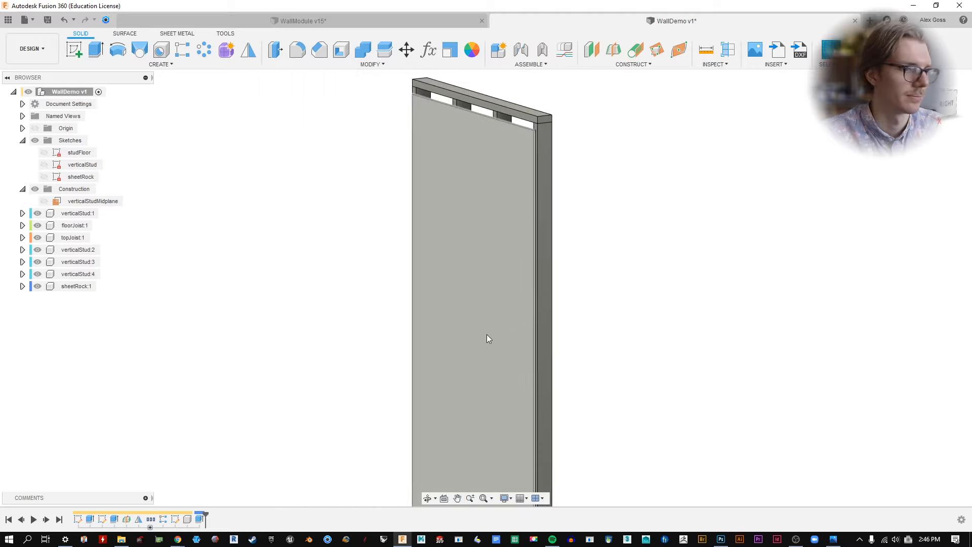
middle_click_drag(701, 362, 667, 330, "shift")
scroll(653, 339, "down", 2)
scroll(586, 158, "up", 5)
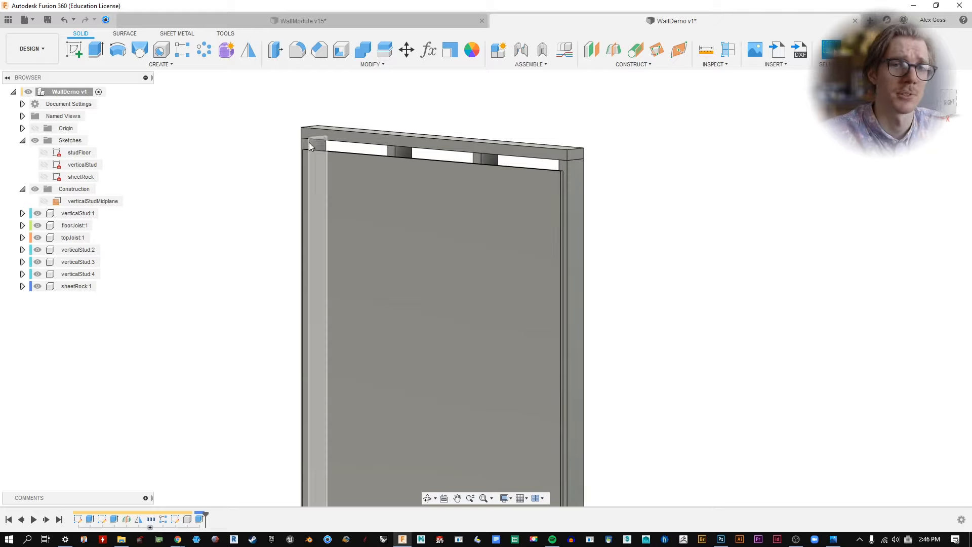
middle_click_drag(577, 301, 572, 200)
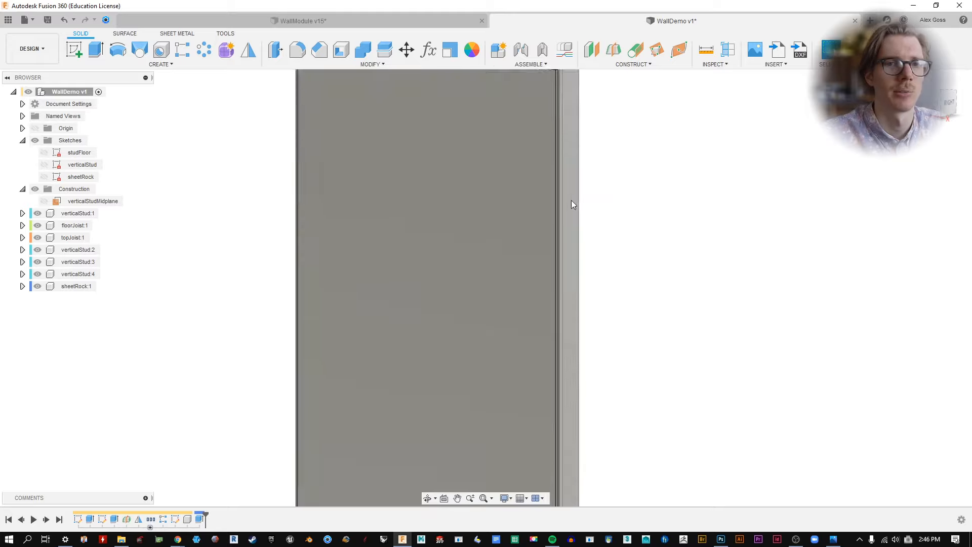
scroll(571, 199, "down", 5)
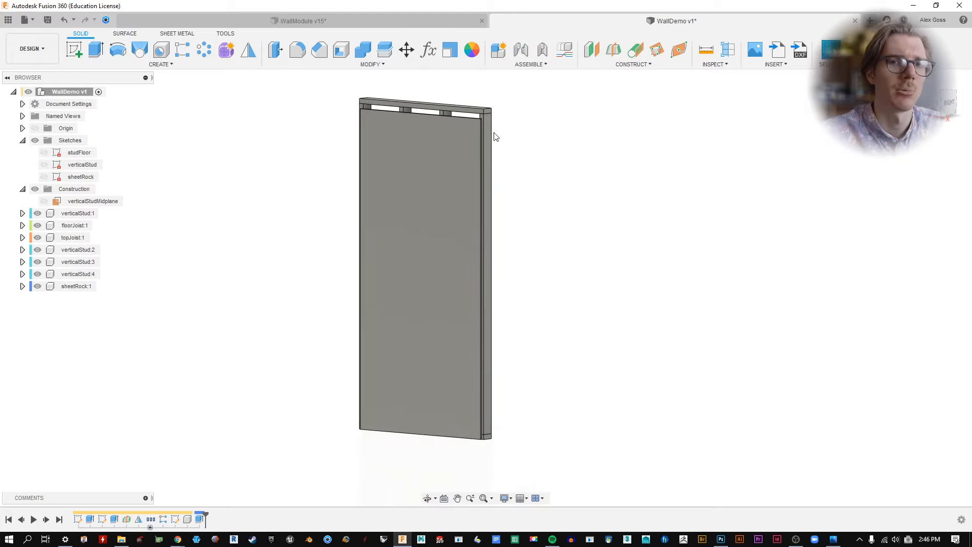
Step: Add a user parameter named length_vertStud in inches with the expression 92+5/8
left_click(428, 49)
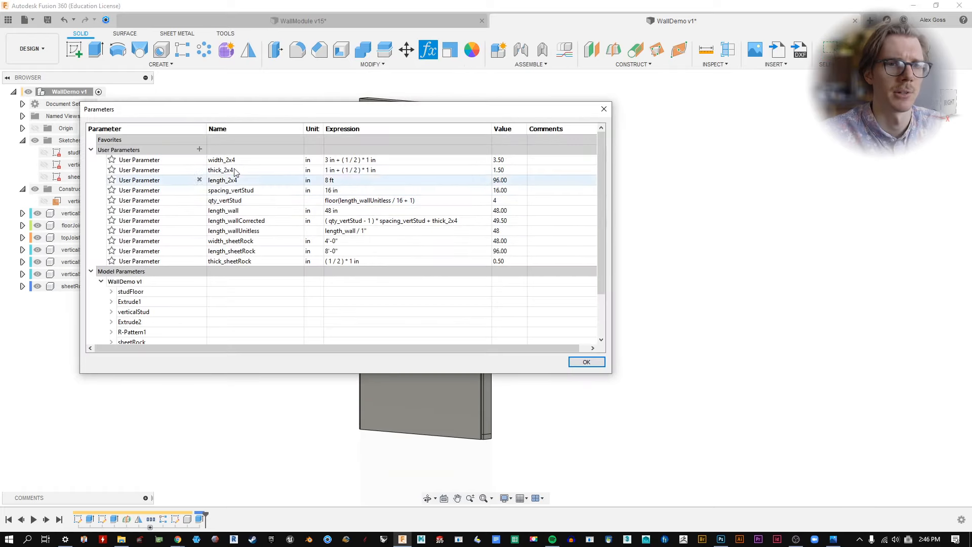
left_click(199, 150)
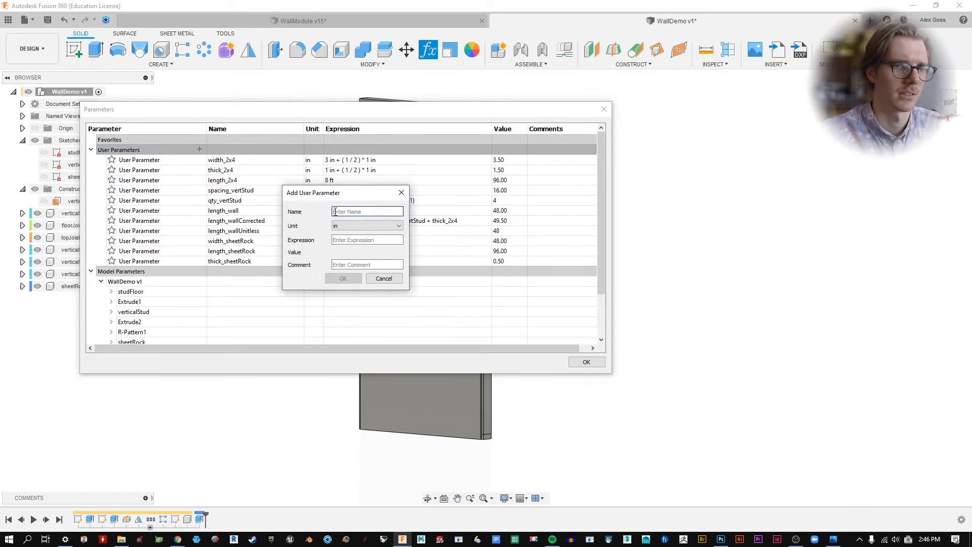
type("length_Ce")
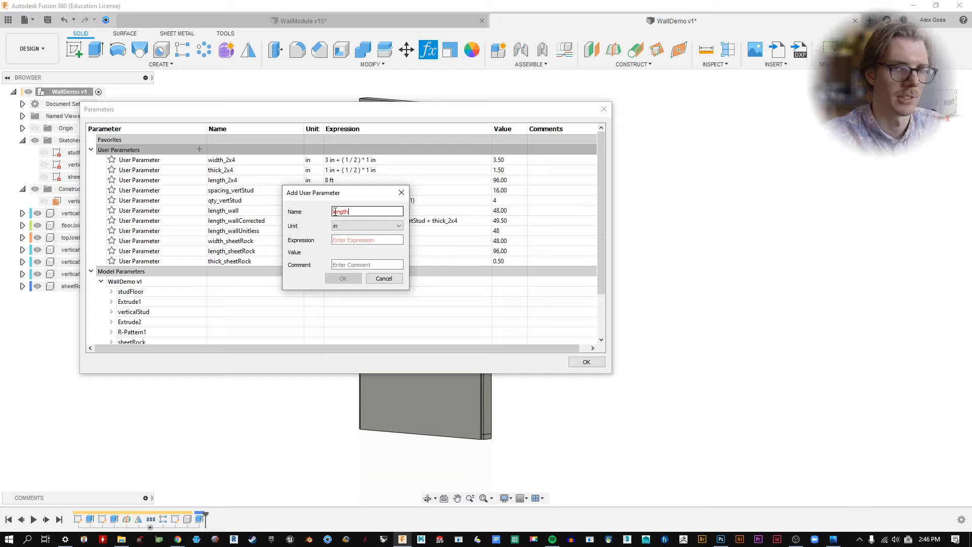
key("BackSpace")
key("BackSpace")
type("ver")
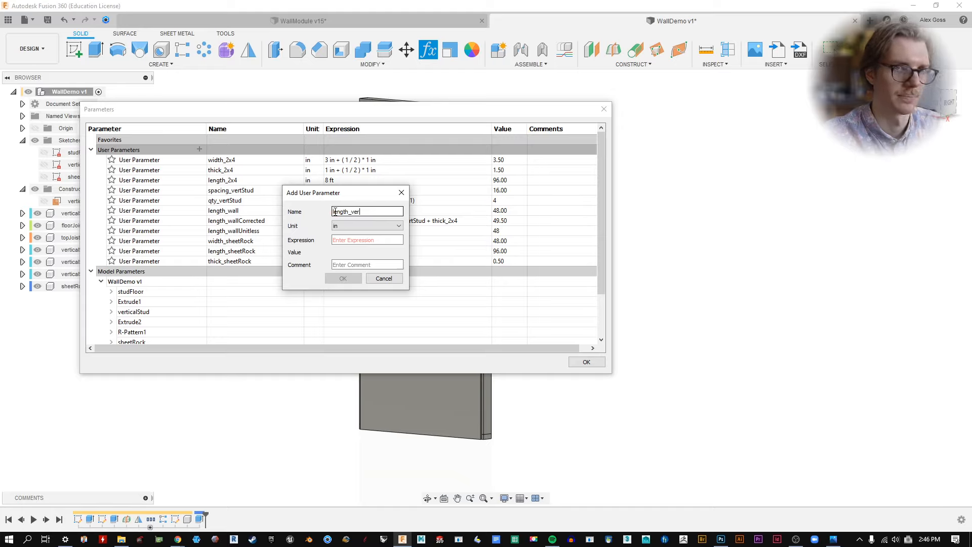
type("tStud")
key("Tab")
key("Tab")
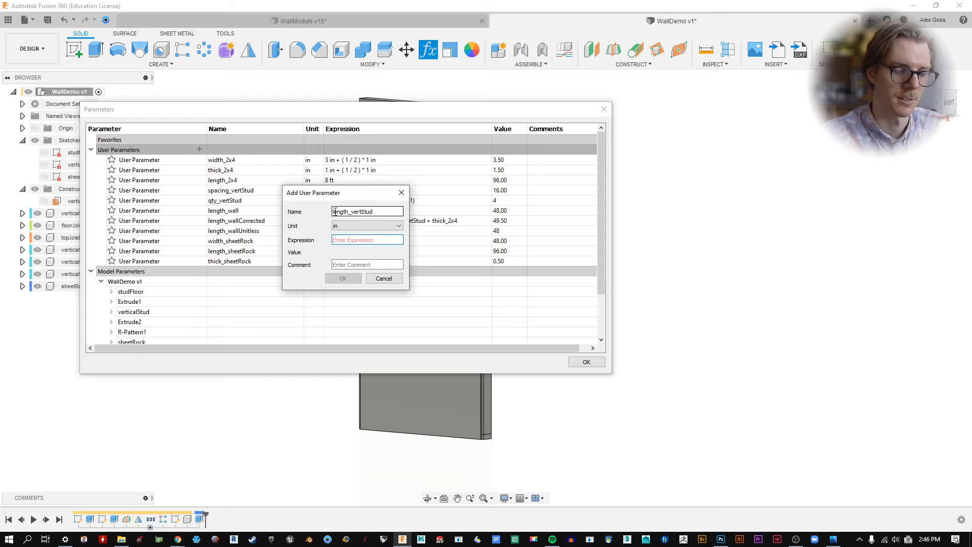
type("92")
type("+5/8")
left_click(327, 278)
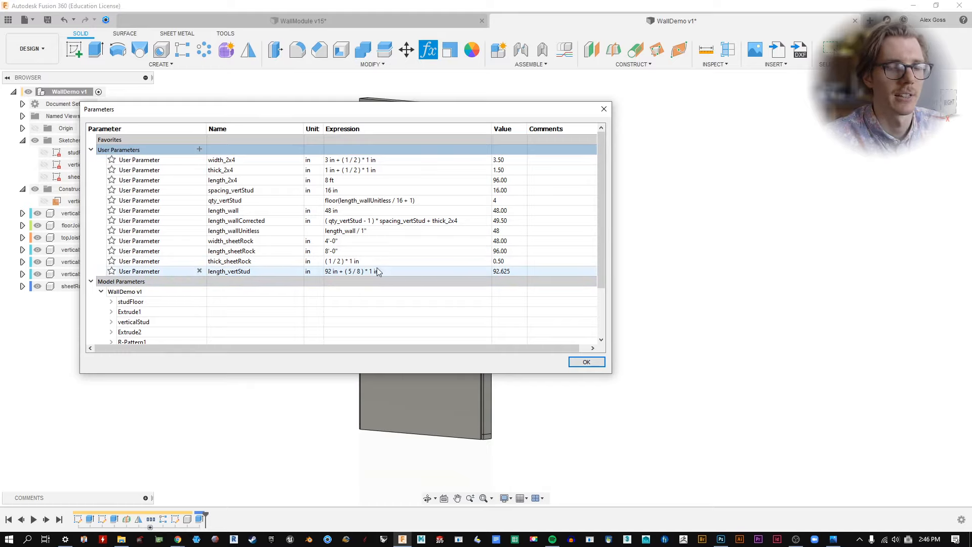
Step: Drive the vertical stud's Extrude2 distance with length_vertStud, keeping the wall visible beside the parameters, and apply the change
scroll(355, 249, "down", 1)
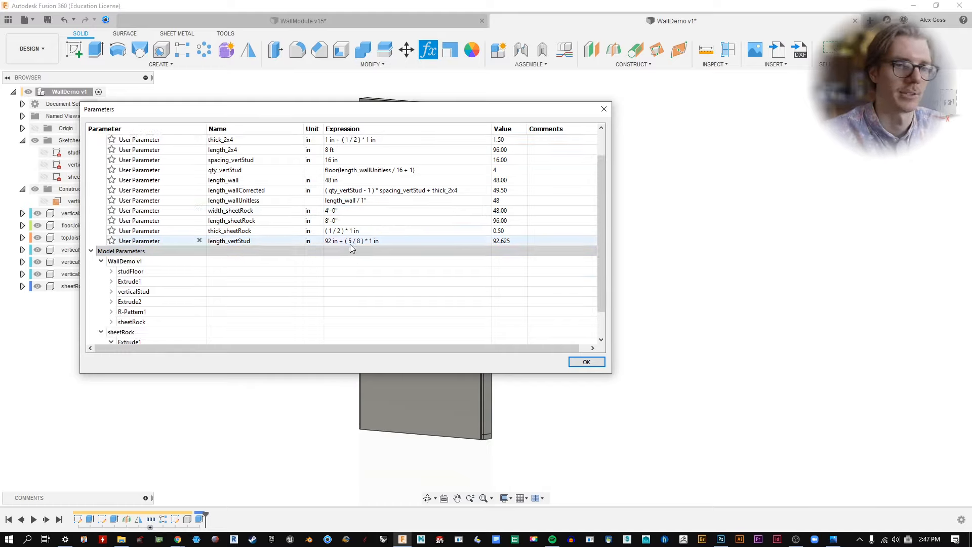
left_click(111, 282)
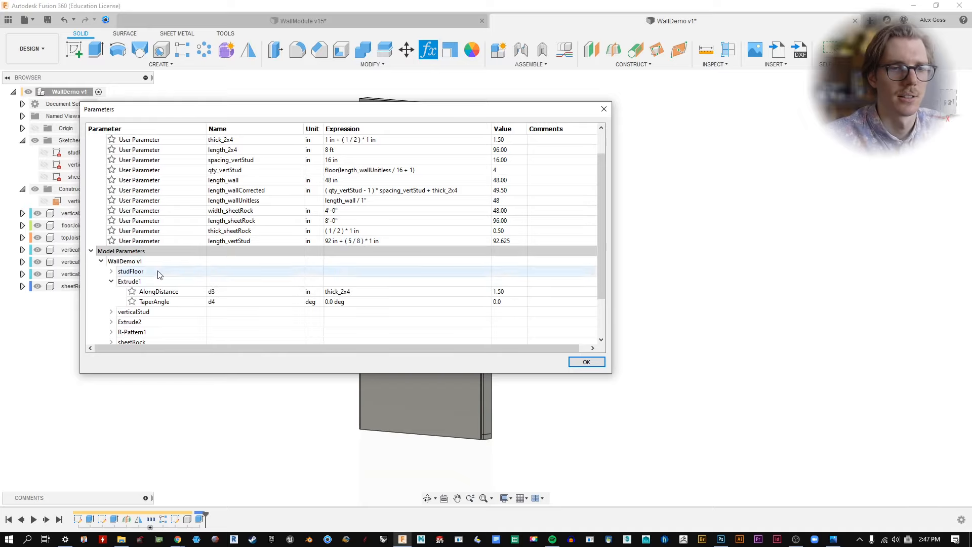
left_click(111, 282)
left_click(111, 303)
left_click_drag(242, 109, 703, 150)
middle_click_drag(289, 176, 101, 185)
left_click_drag(704, 147, 530, 129)
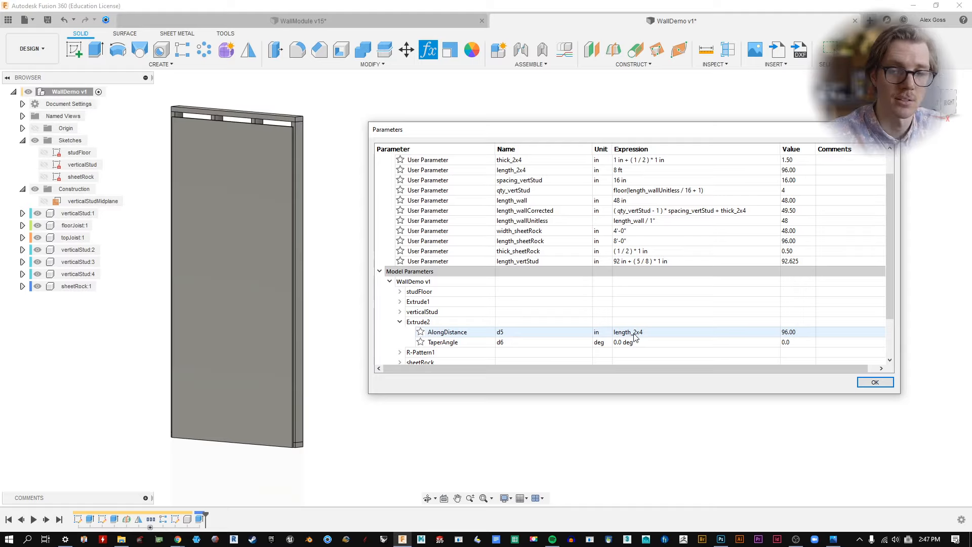
double_click(641, 332)
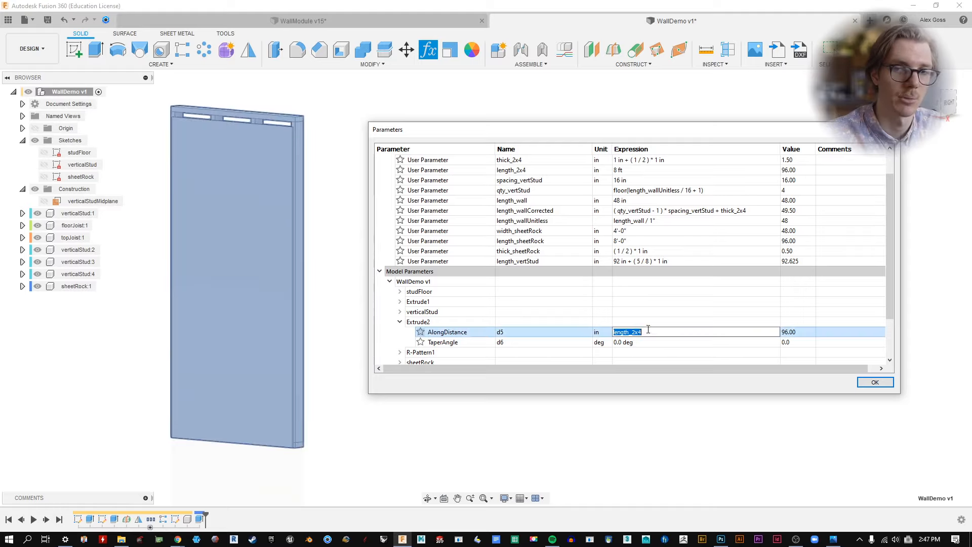
type("length")
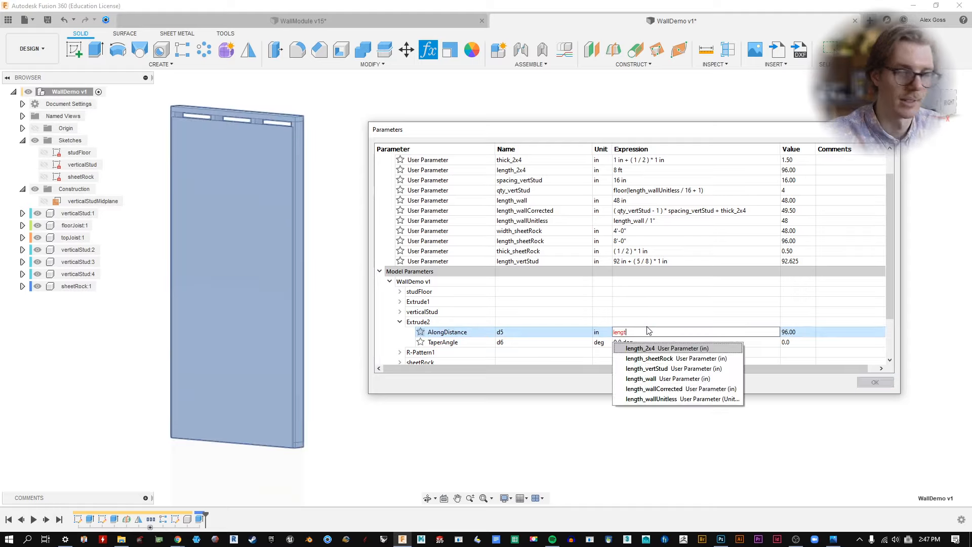
left_click(647, 368)
left_click(874, 382)
Step: Mark the length_wall user parameter as a favorite and set it to 96 in
middle_click_drag(238, 172, 395, 172)
scroll(355, 167, "up", 2)
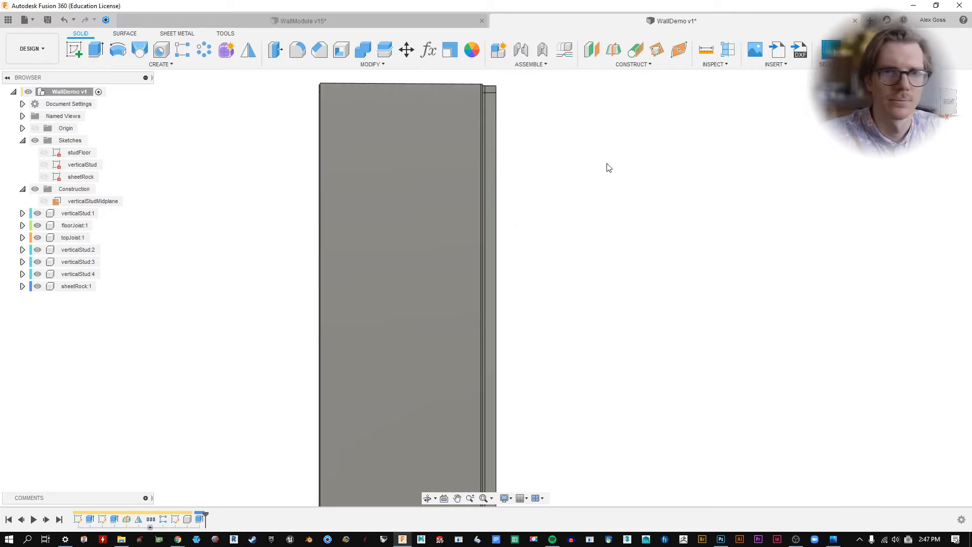
mouse_move(606, 167)
middle_mouse_down("shift")
mouse_move(609, 187)
mouse_move(579, 224)
mouse_move(528, 193)
middle_mouse_up("shift")
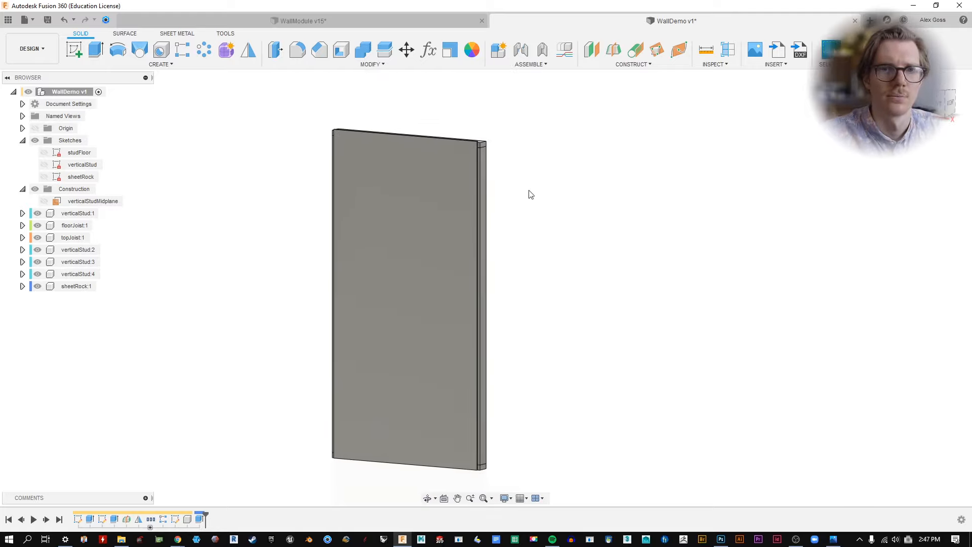
middle_click_drag(475, 166, 318, 146)
left_click(428, 49)
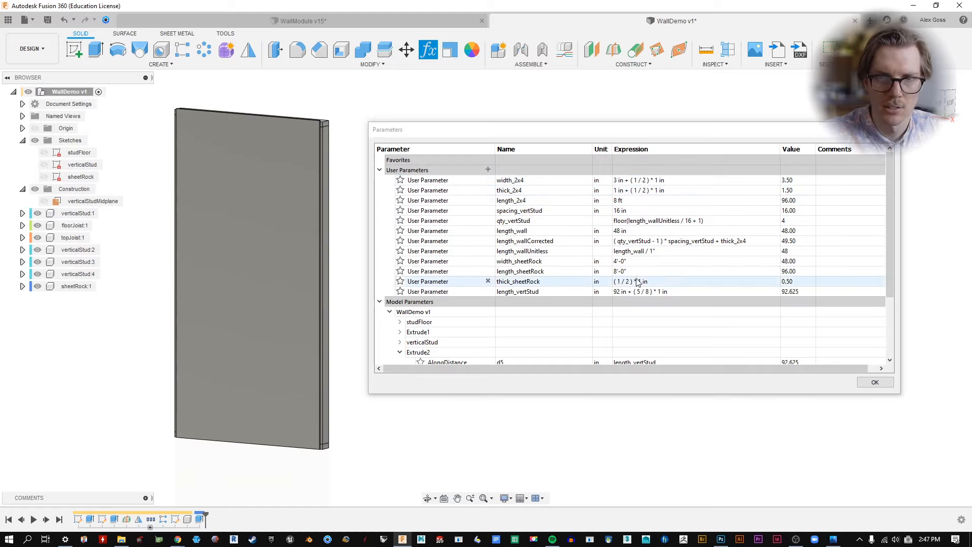
left_click(401, 232)
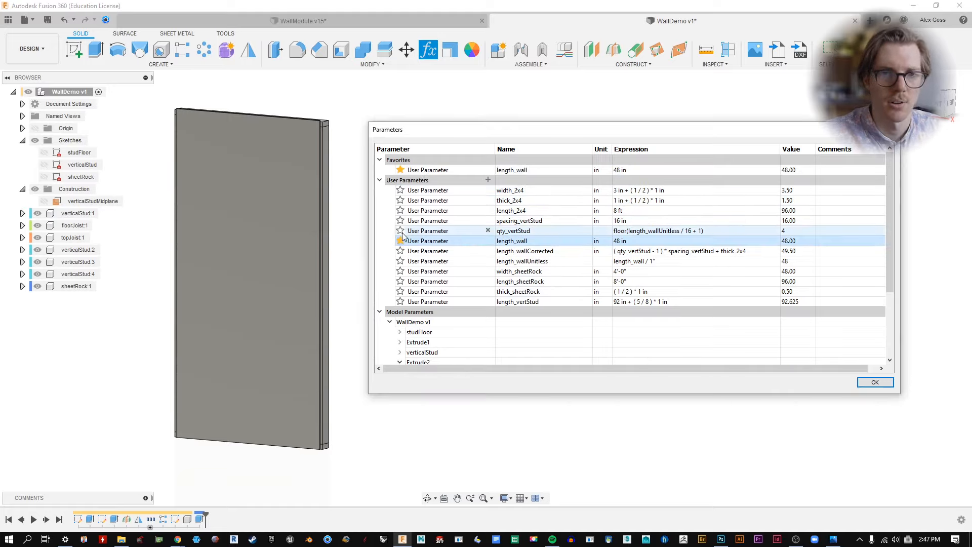
left_click(641, 169)
type("96")
key("Return")
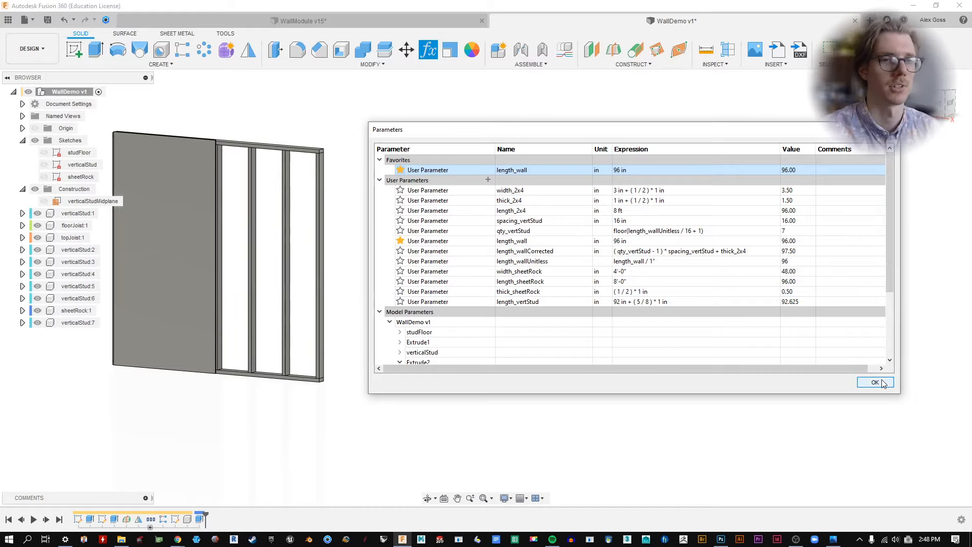
left_click(882, 382)
Step: Start a rectangular component pattern of sheetRock:1 along the origin's X axis, with the floorJoist shown again once the axis is picked
middle_click_drag(363, 172, 496, 176)
left_click(183, 49)
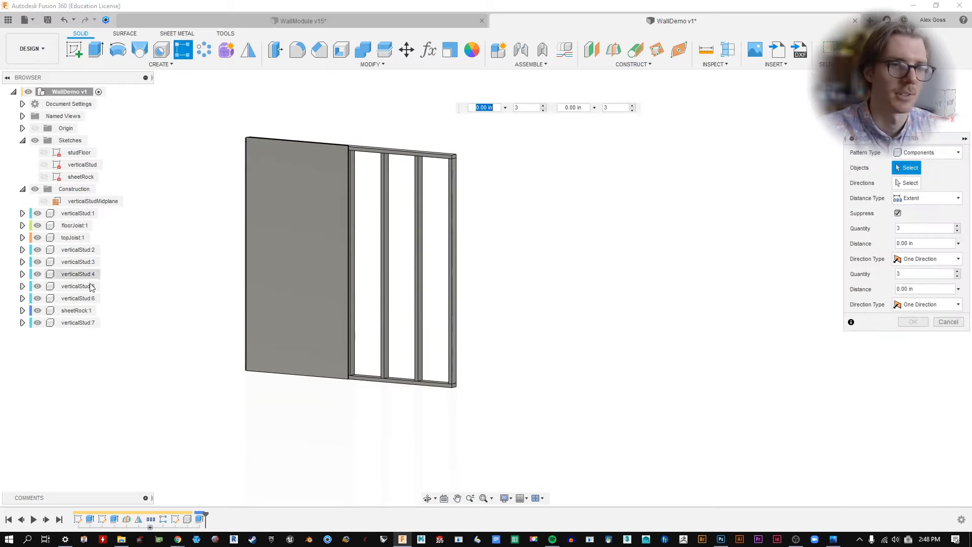
left_click(79, 310)
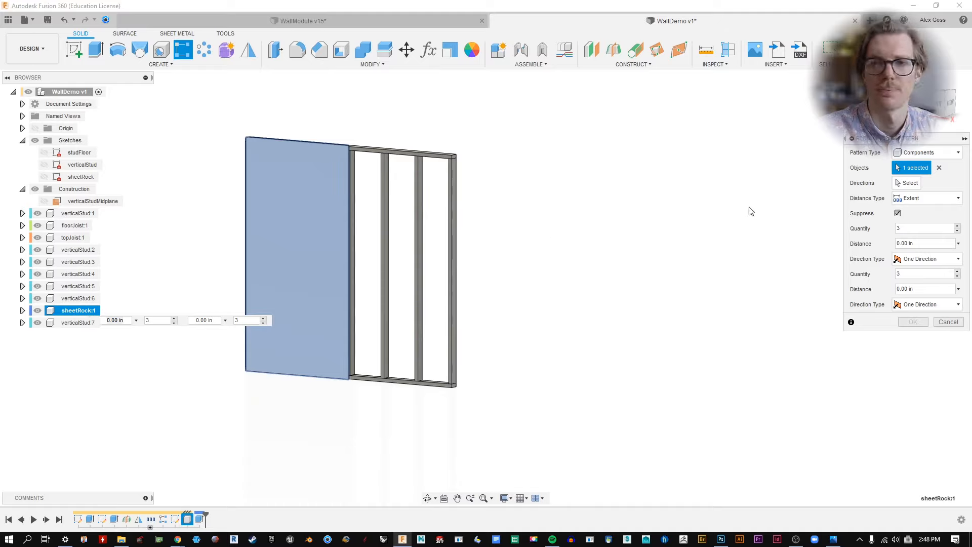
left_click(907, 184)
scroll(363, 355, "up", 10)
left_click(360, 161)
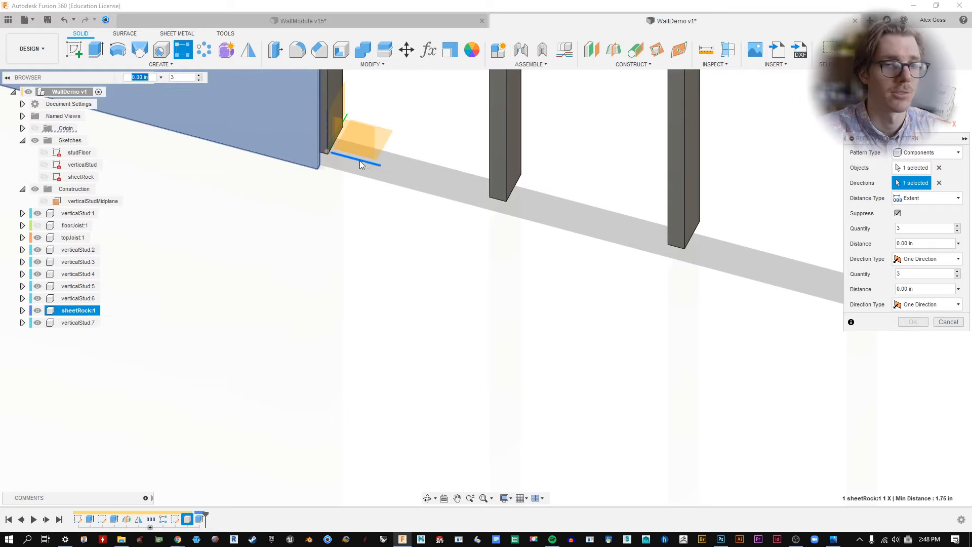
left_click(37, 225)
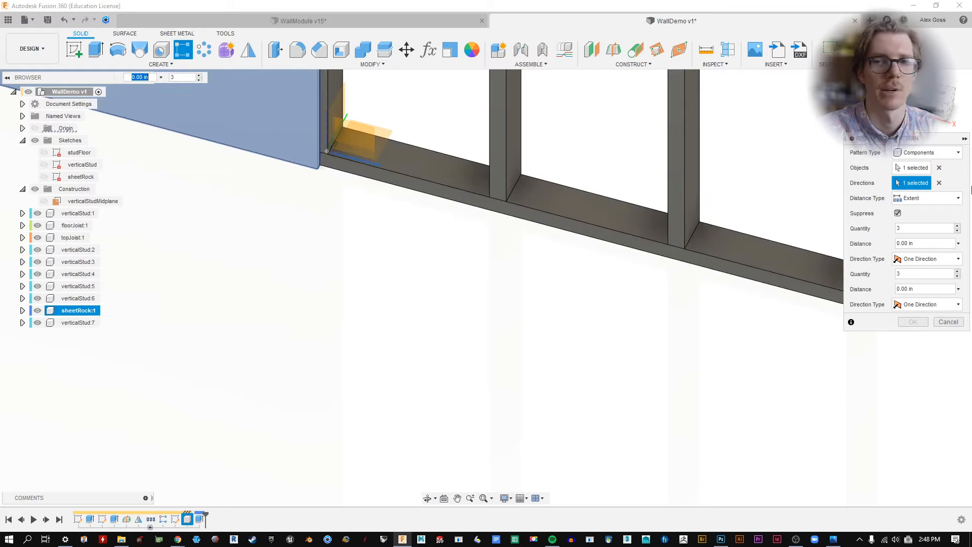
Step: Set the sheetrock pattern to two instances in the first direction and one in the second, with a 50 in extent along the wall
left_click(957, 231)
left_click(957, 276)
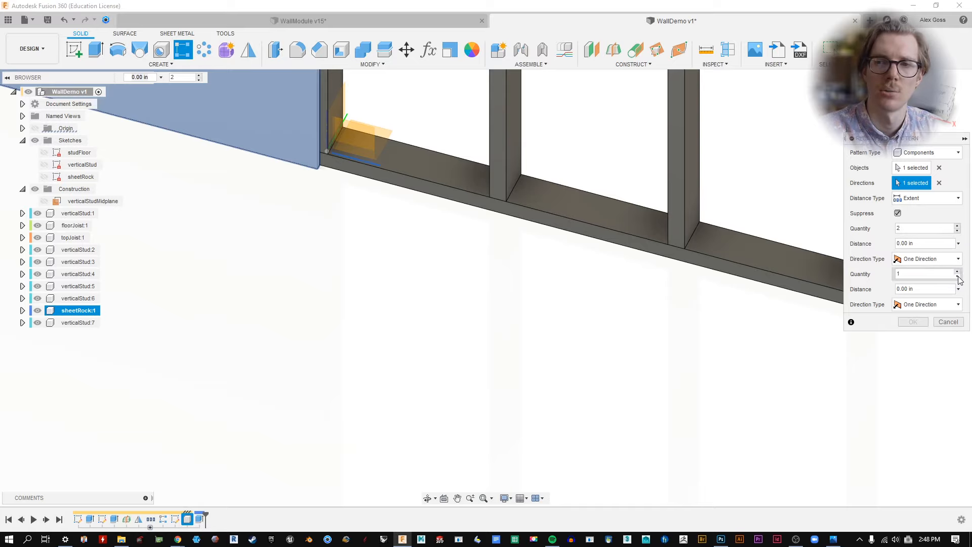
scroll(545, 223, "down", 4)
middle_click_drag(545, 225, 479, 334)
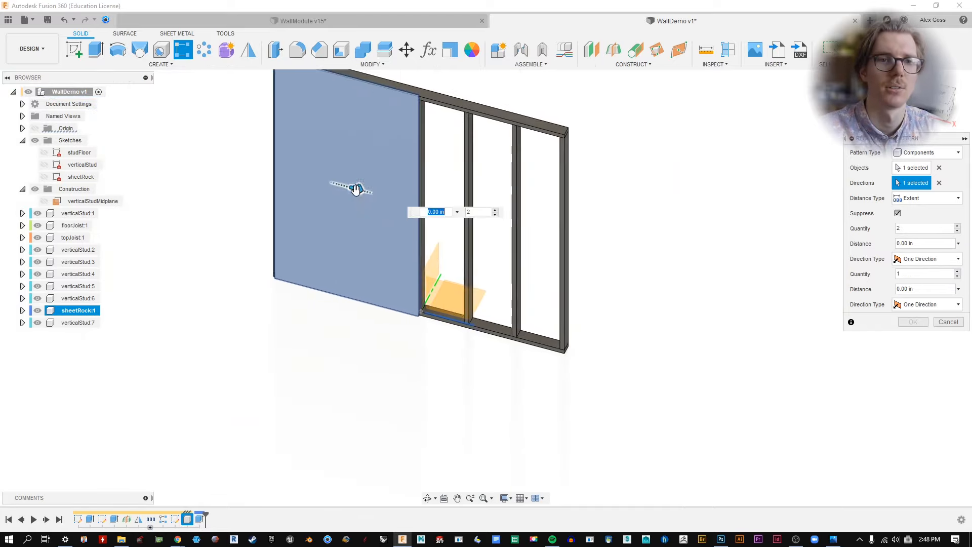
left_click_drag(356, 190, 505, 240)
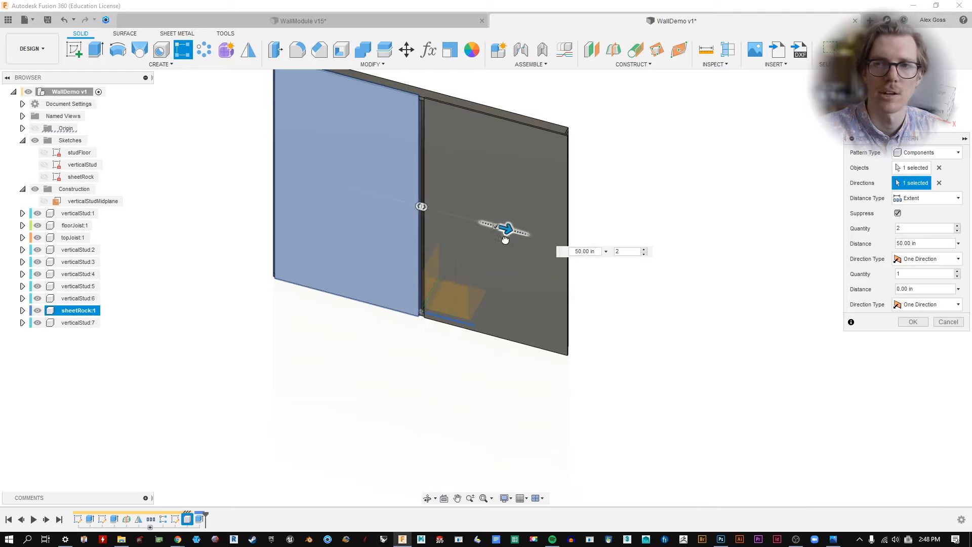
Step: Switch the sheetrock pattern's distance type to Spacing, drive the distance with width_sheetRock, and create the pattern
left_click(926, 200)
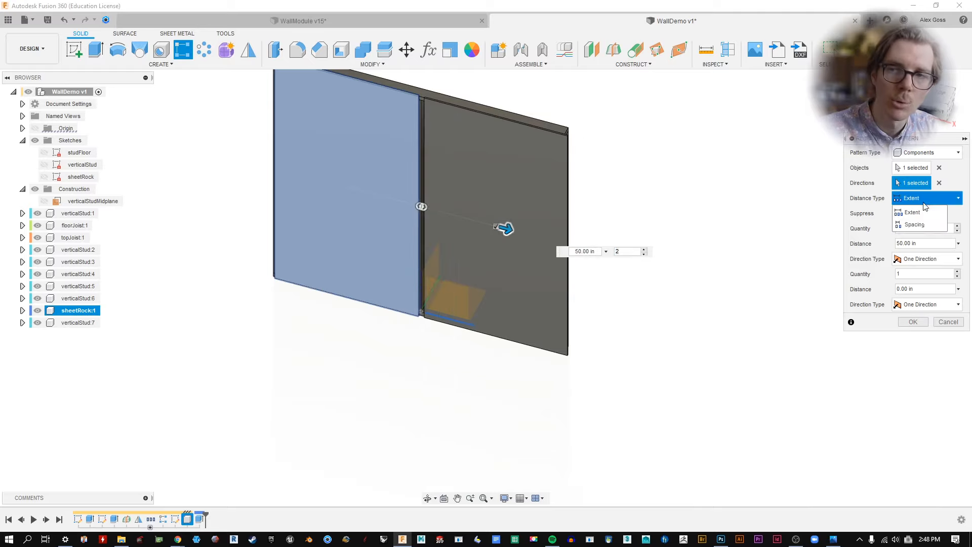
left_click(915, 224)
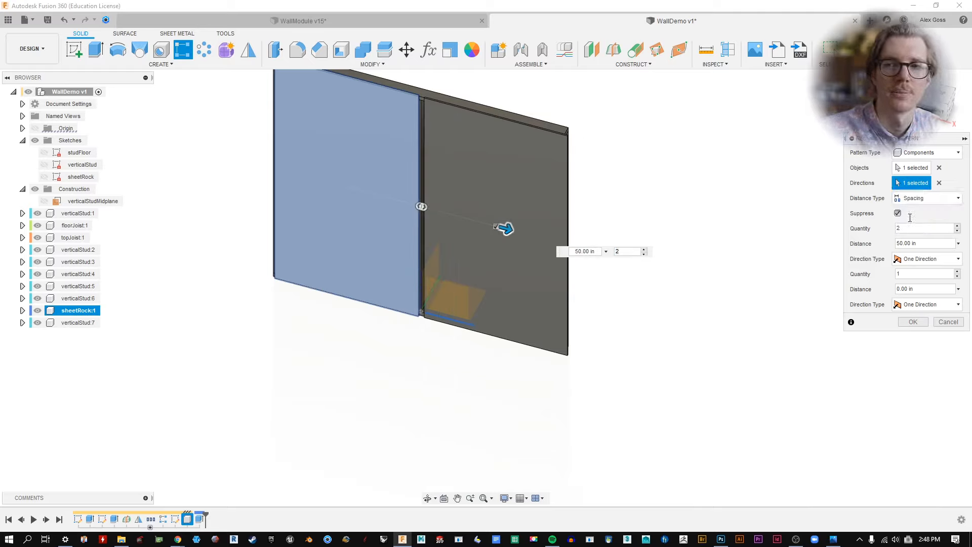
left_click(935, 245)
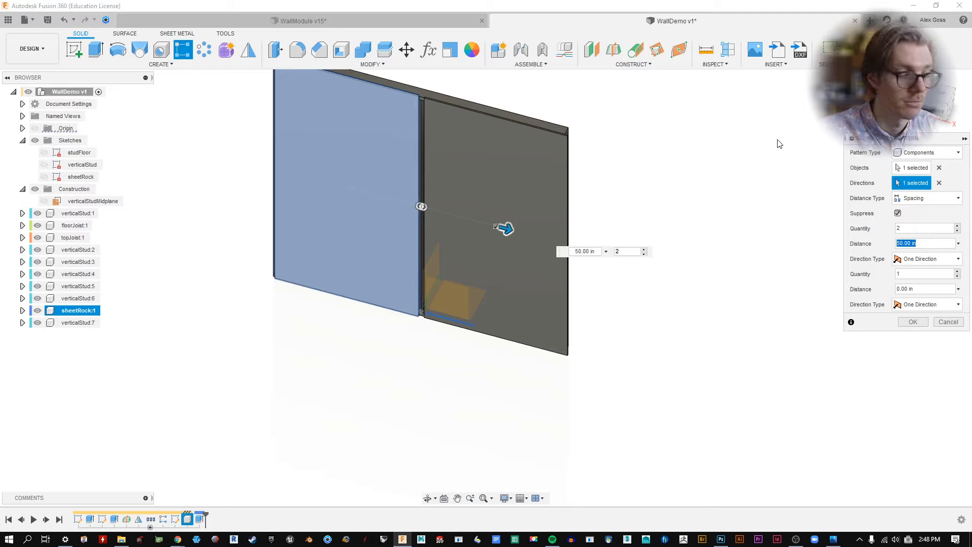
type("wid")
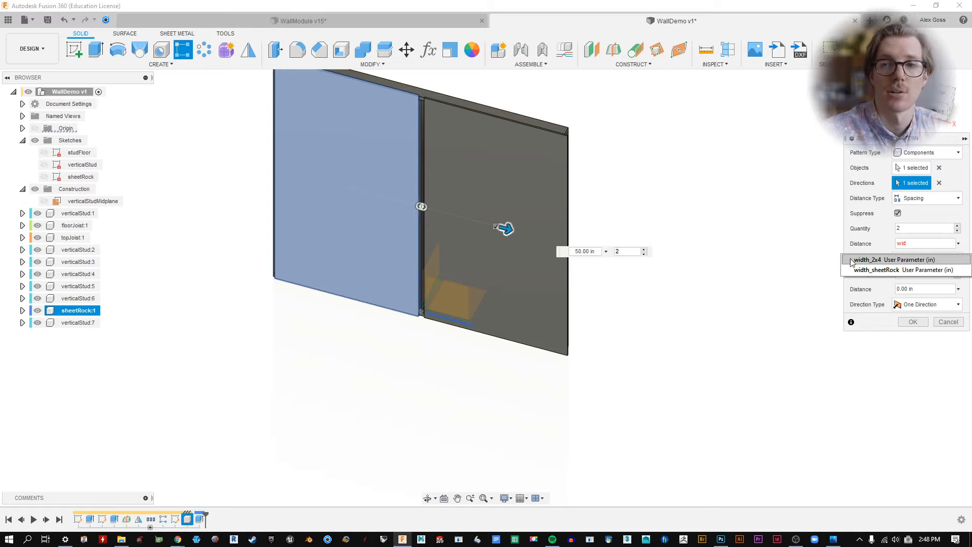
left_click(862, 268)
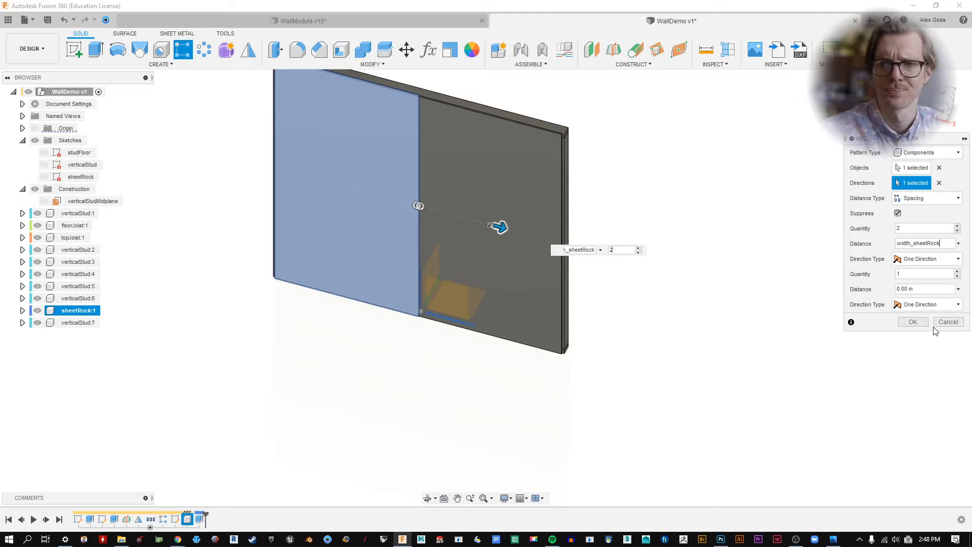
left_click(913, 322)
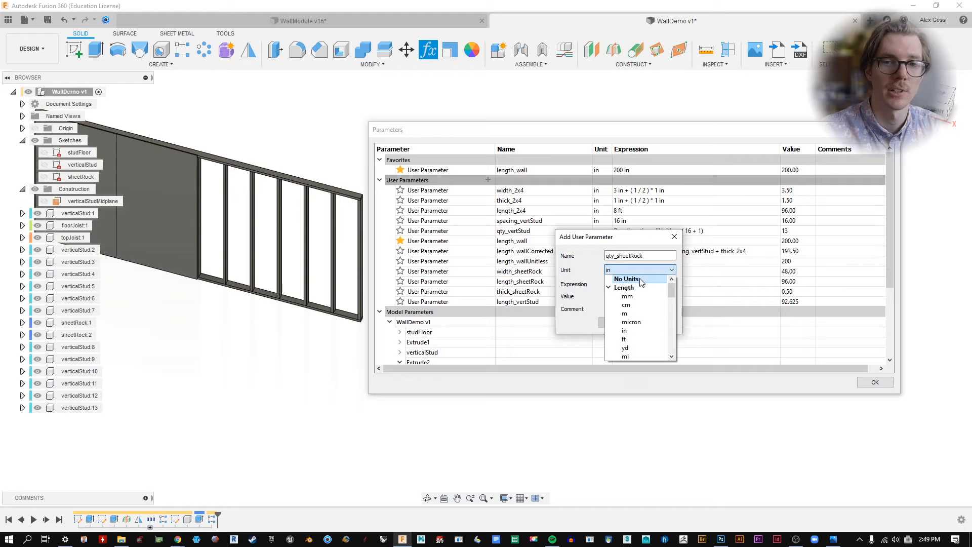
Step: Add a unitless user parameter named qty_sheetRock with the expression qty_vertStud / 4 and close the parameters
left_click(676, 278)
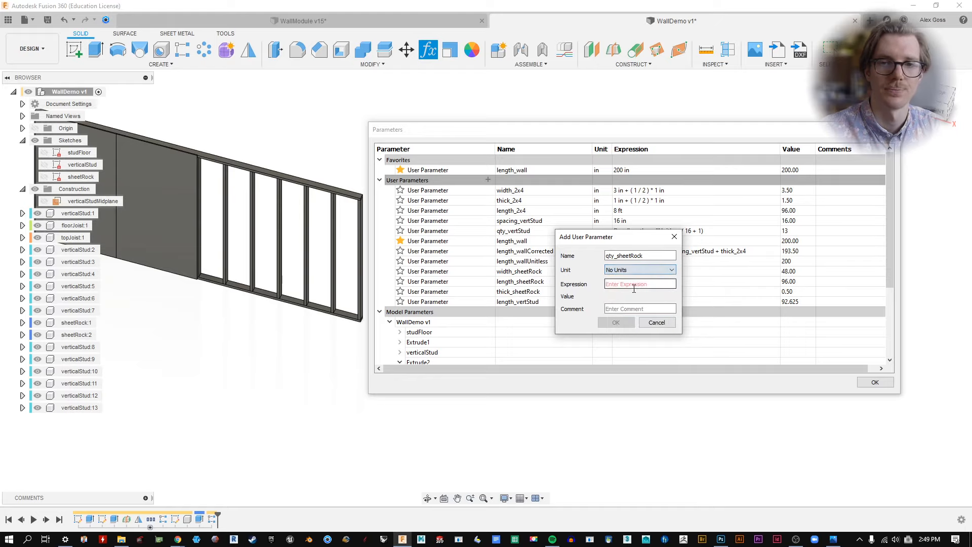
left_click_drag(607, 236, 642, 324)
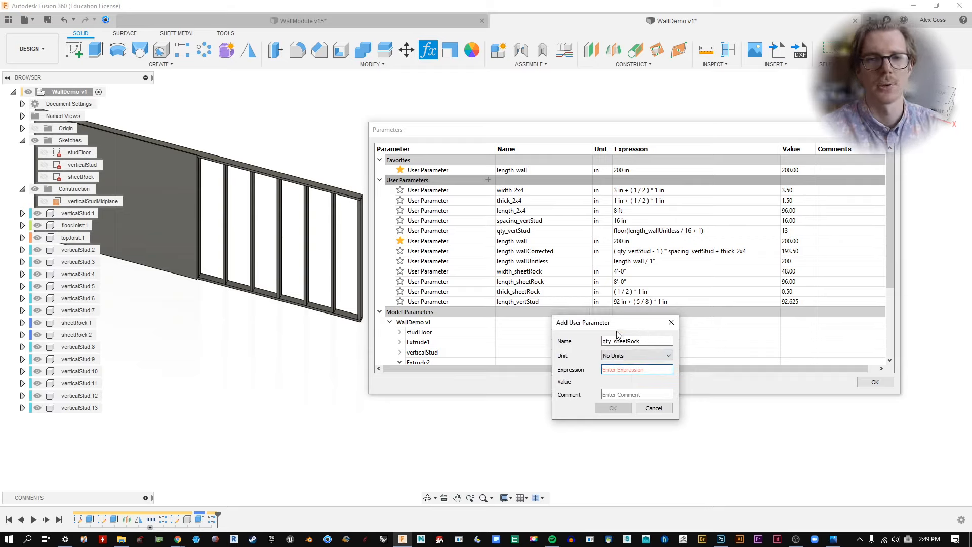
left_click_drag(620, 326, 619, 324)
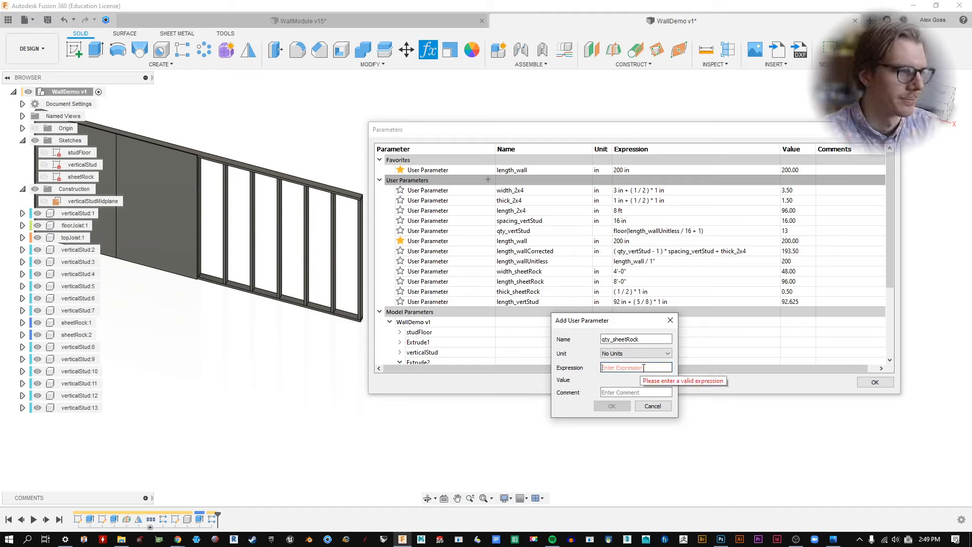
type("qty_vertStud / 4")
left_click(612, 406)
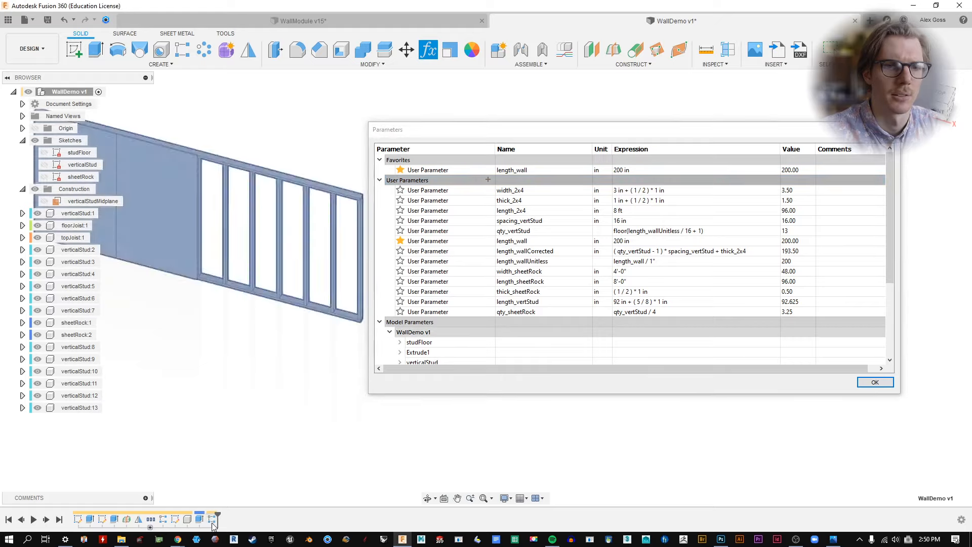
left_click(889, 386)
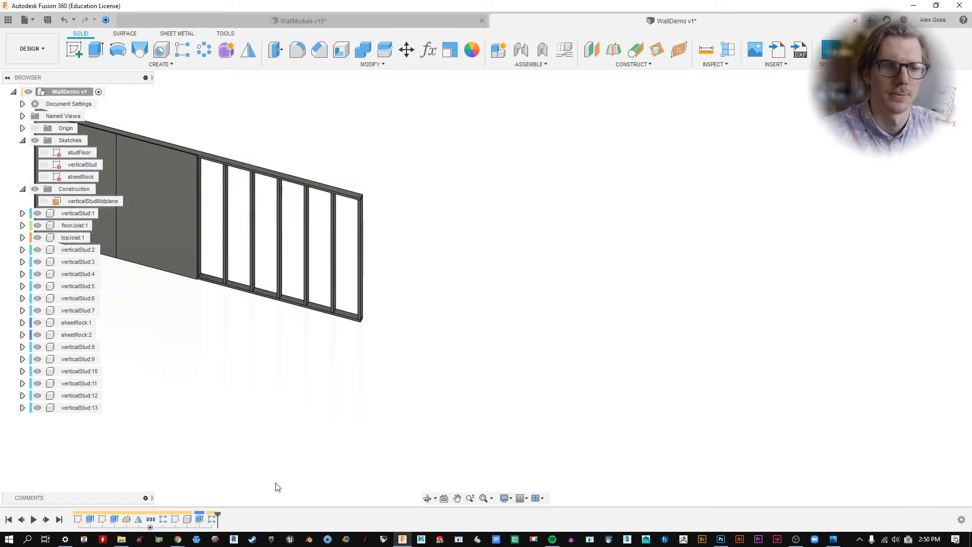
Step: Try to drive the quantity with qty_sheetRock by editing the sheetrock pattern feature
double_click(212, 519)
left_click_drag(934, 228, 821, 232)
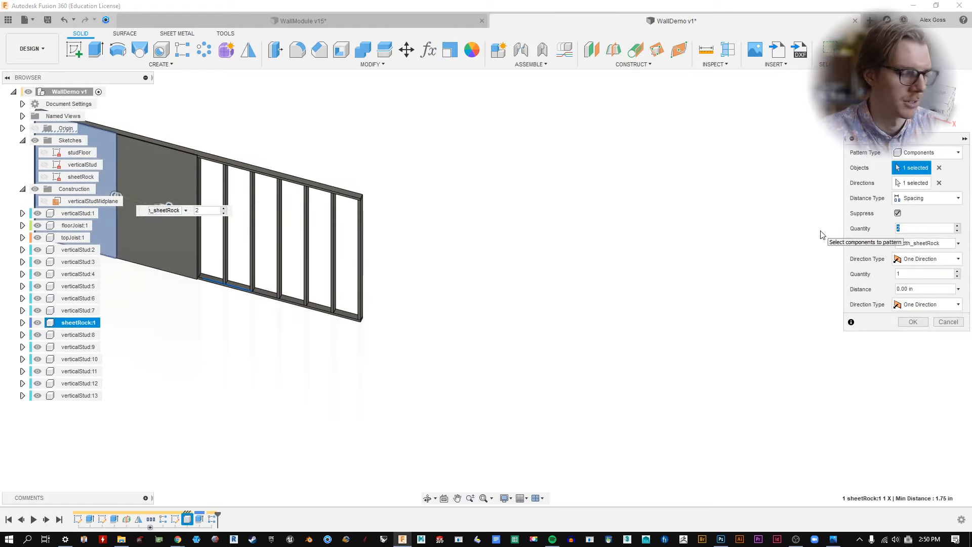
double_click(212, 519)
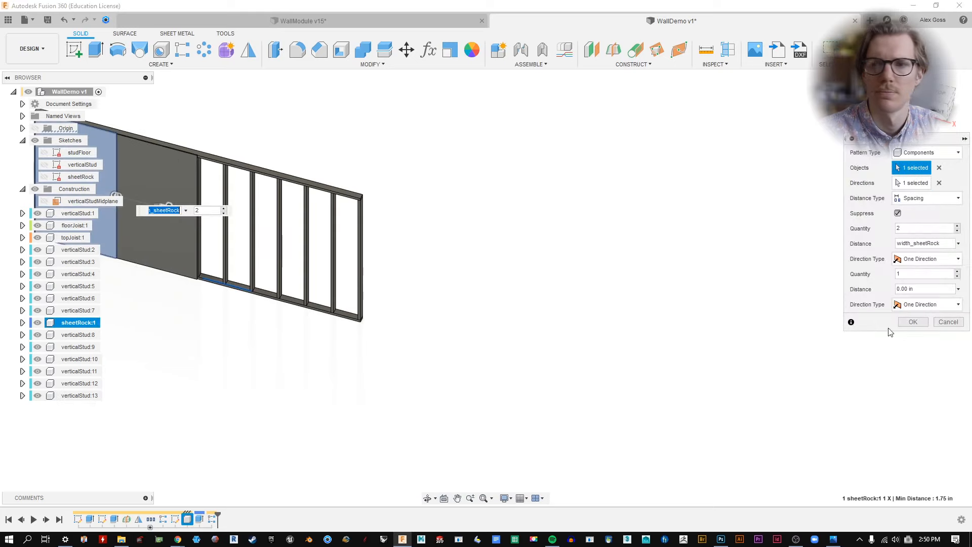
left_click_drag(937, 229, 836, 227)
type("d")
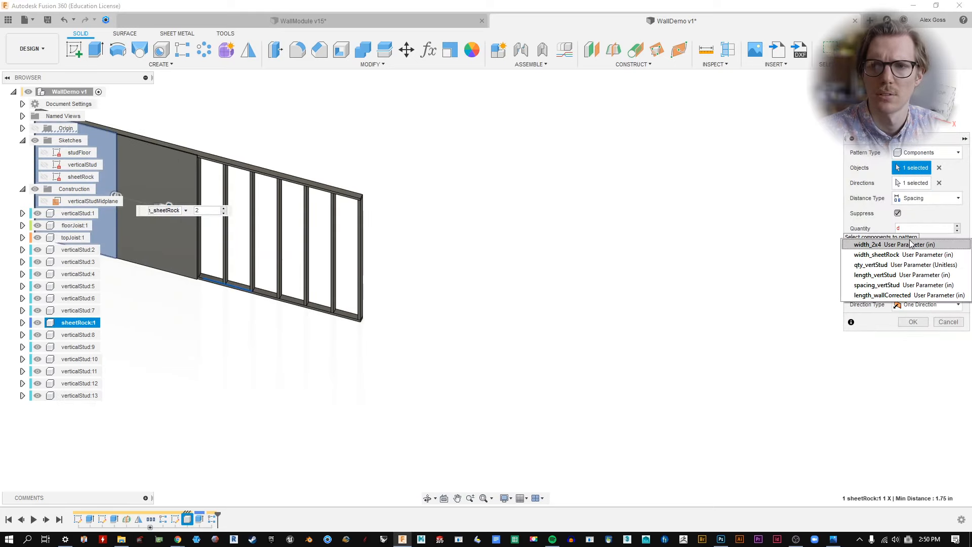
type("heet")
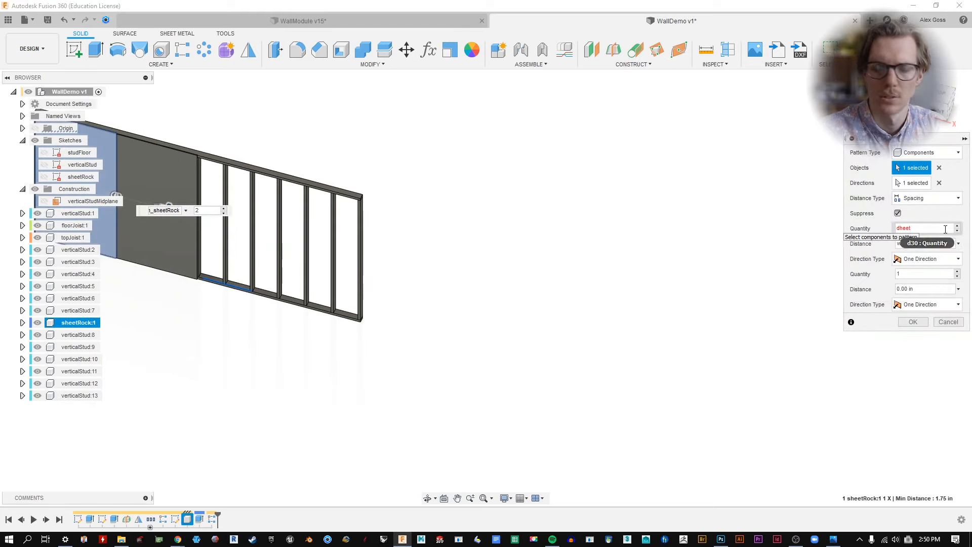
double_click(945, 229)
type("qty_sheetRock")
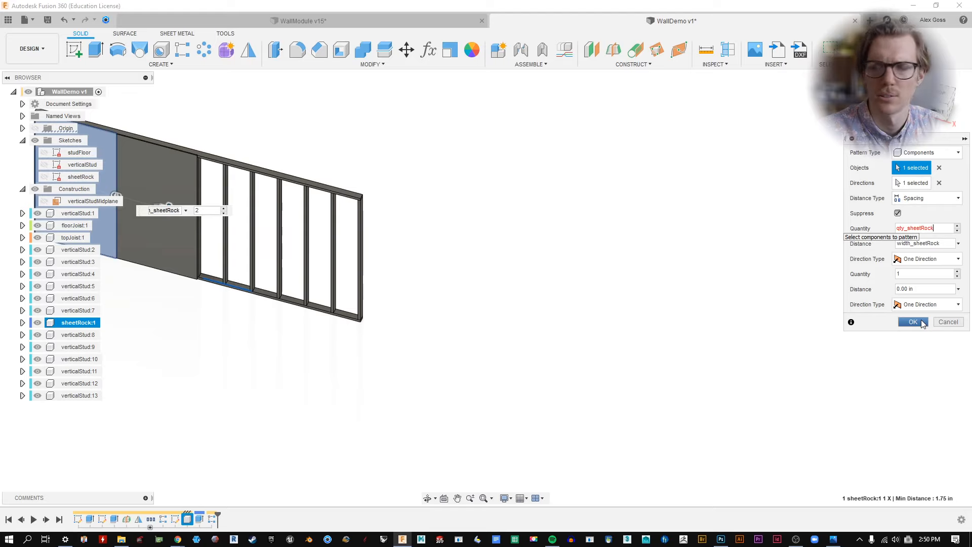
left_click(913, 322)
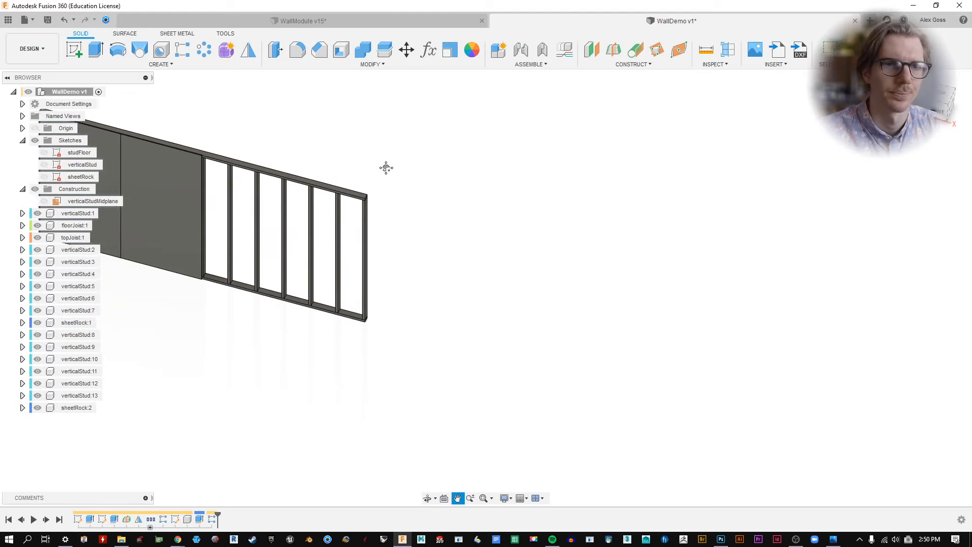
Step: Set the countU model parameter of R-Pattern2 to qty_sheetRock in the parameters table
key("F6")
left_click(428, 49)
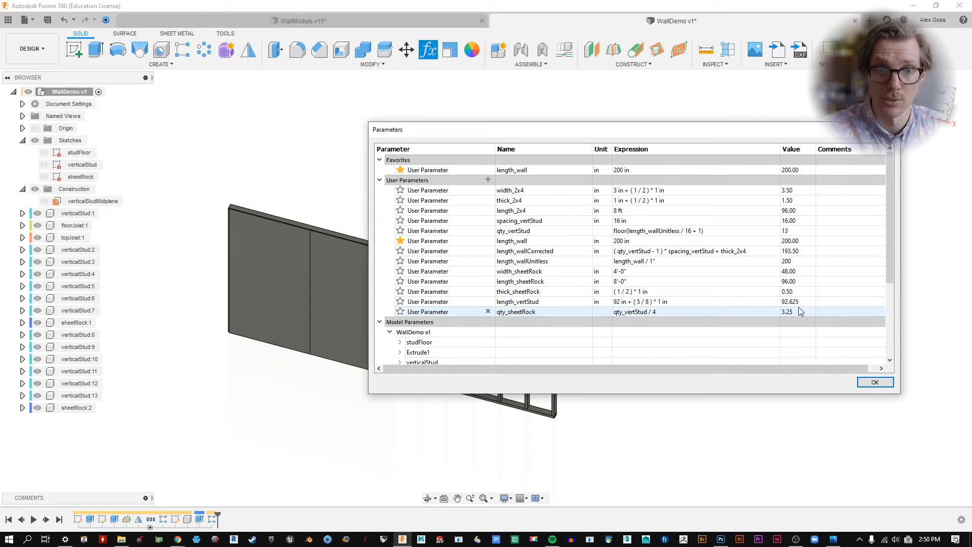
scroll(799, 310, "down", 2)
scroll(799, 311, "up", 1)
left_click(400, 342)
scroll(455, 329, "down", 2)
left_click(400, 311)
double_click(694, 322)
type("qty")
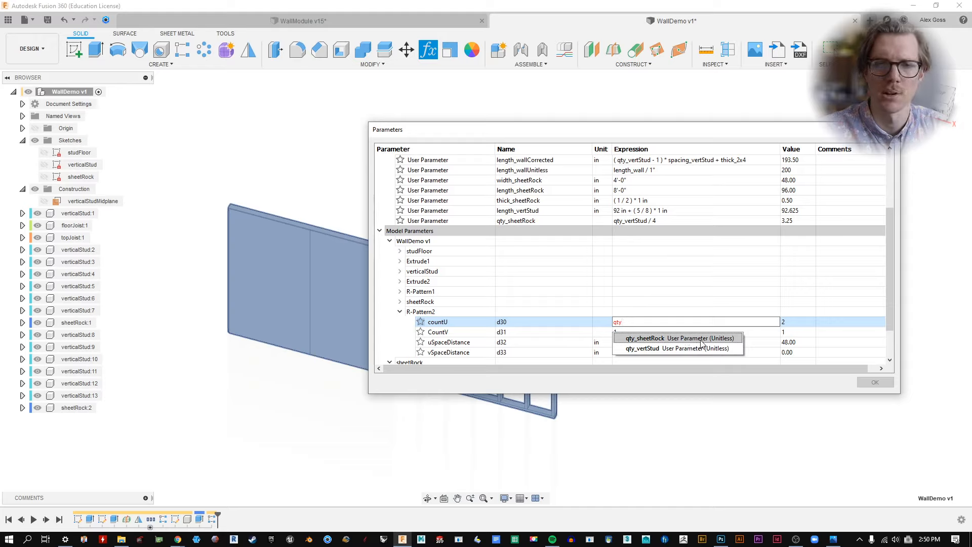
left_click(653, 338)
key("Return")
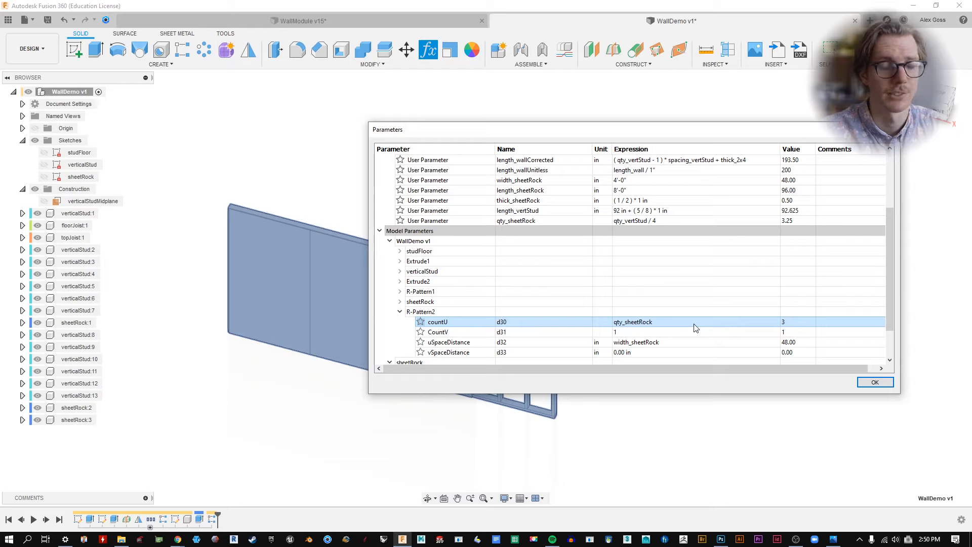
Step: Change the qty_sheetRock expression to qty_vertStud / 3, keeping the whole wall visible beside the parameters
middle_click_drag(191, 173, 51, 172)
scroll(172, 172, "down", 1)
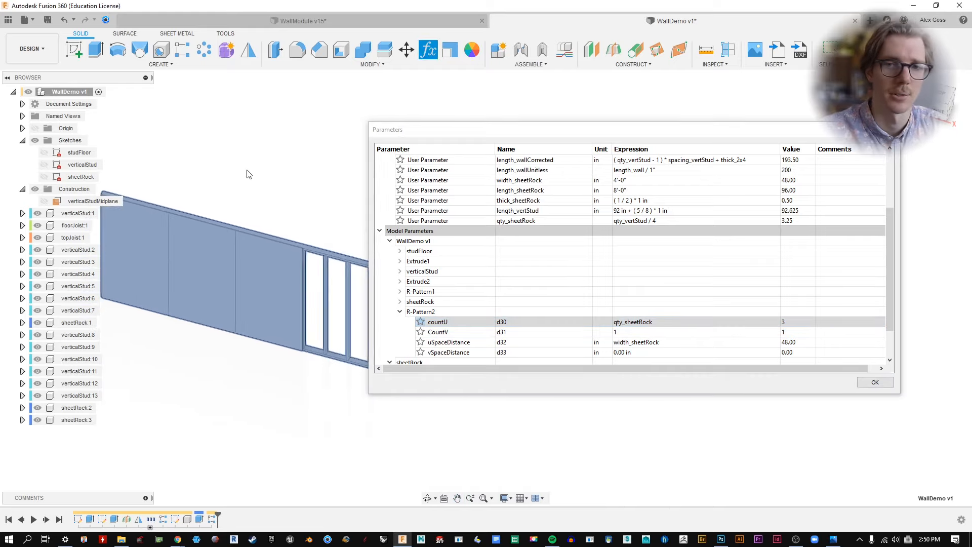
middle_click_drag(255, 177, 270, 191)
scroll(272, 191, "down", 2)
left_click(654, 221)
key("BackSpace")
type("3")
key("Return")
Step: Mark the length_wallCorrected, qty_vertStud and qty_sheetRock user parameters as favorites
scroll(625, 220, "up", 3)
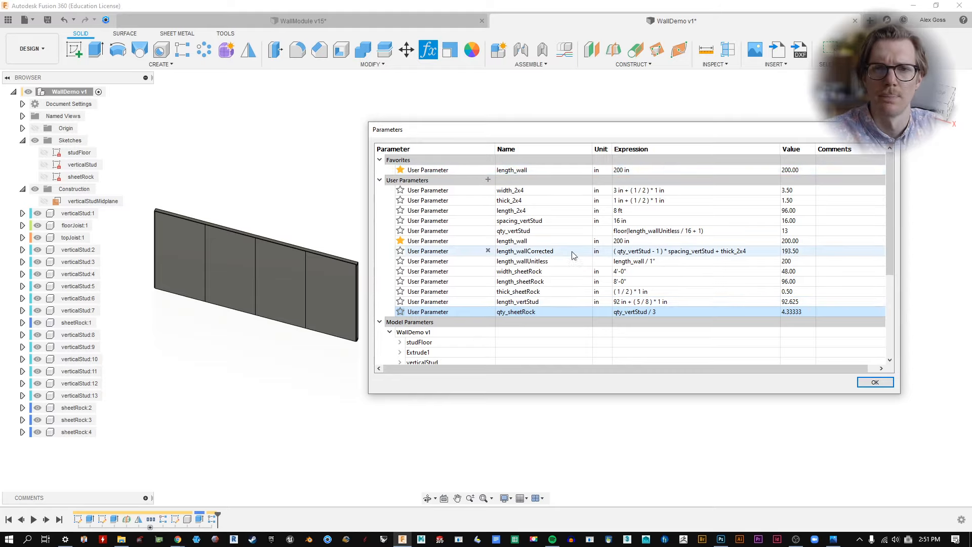
left_click(400, 251)
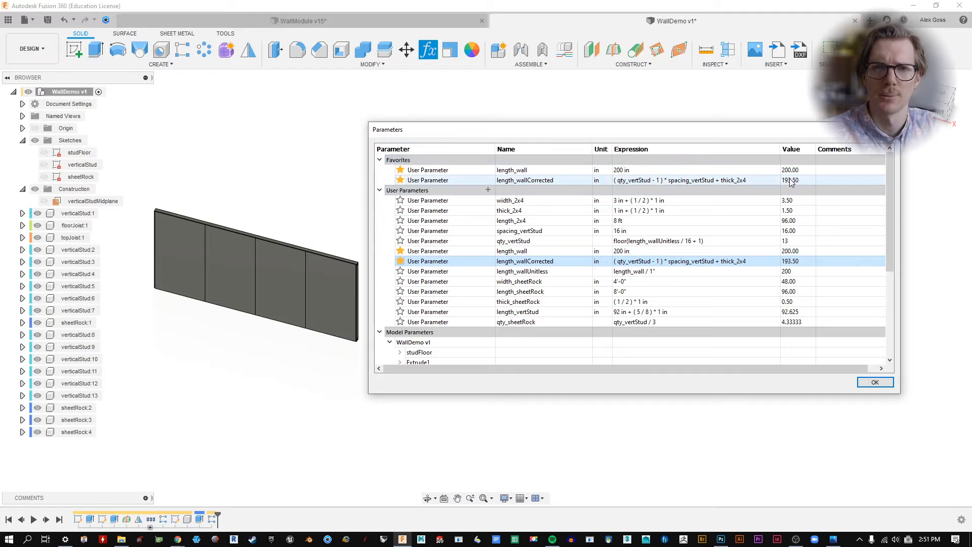
left_click(400, 242)
left_click(401, 331)
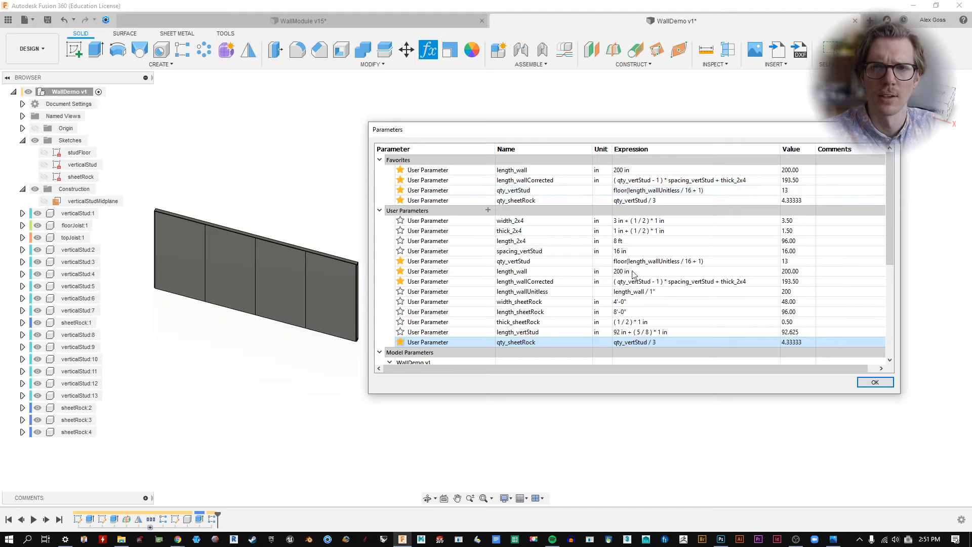
Step: Round the sheetrock count down by changing the qty_sheetRock expression to floor(qty_vertStud / 3)
left_click(631, 341)
key("Left")
key("Left")
key("Left")
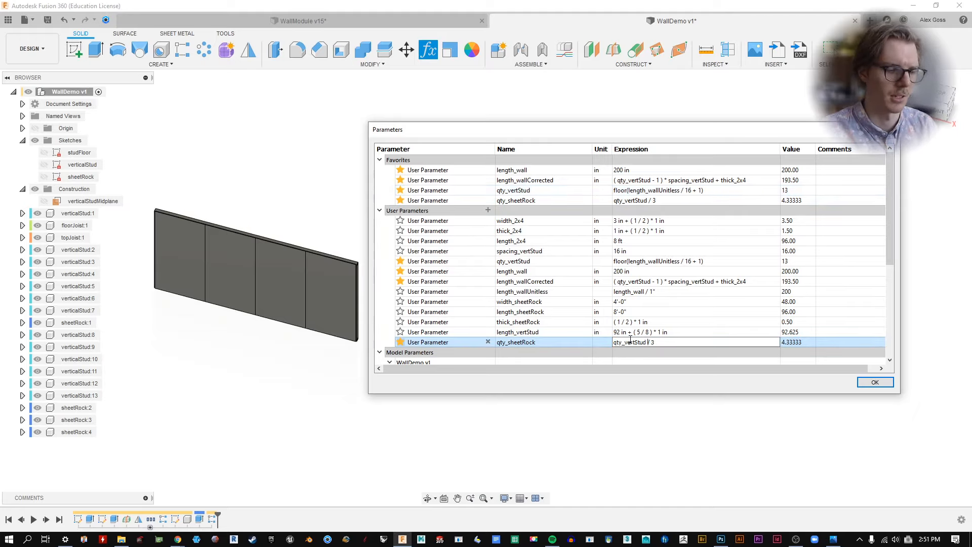
type("fl")
key("BackSpace")
key("BackSpace")
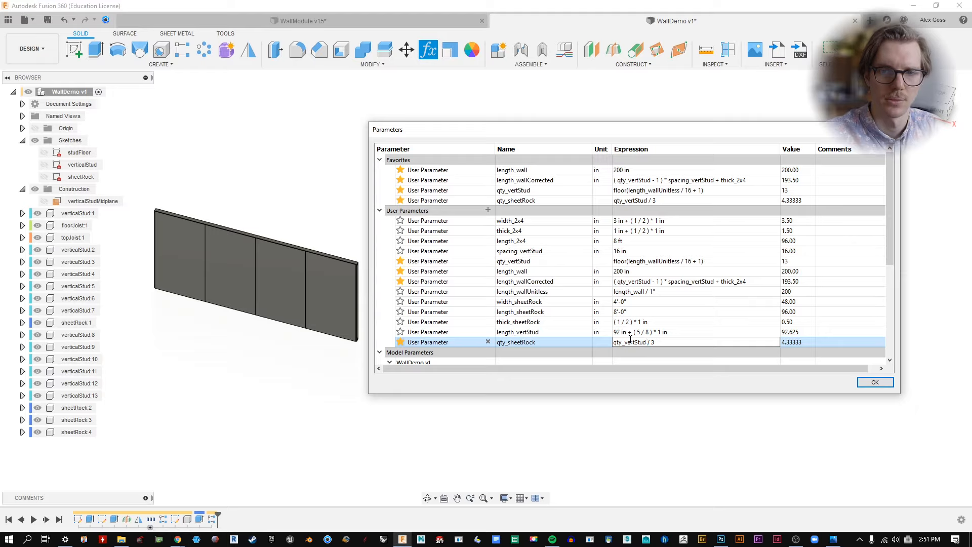
key("Home")
type("floor(")
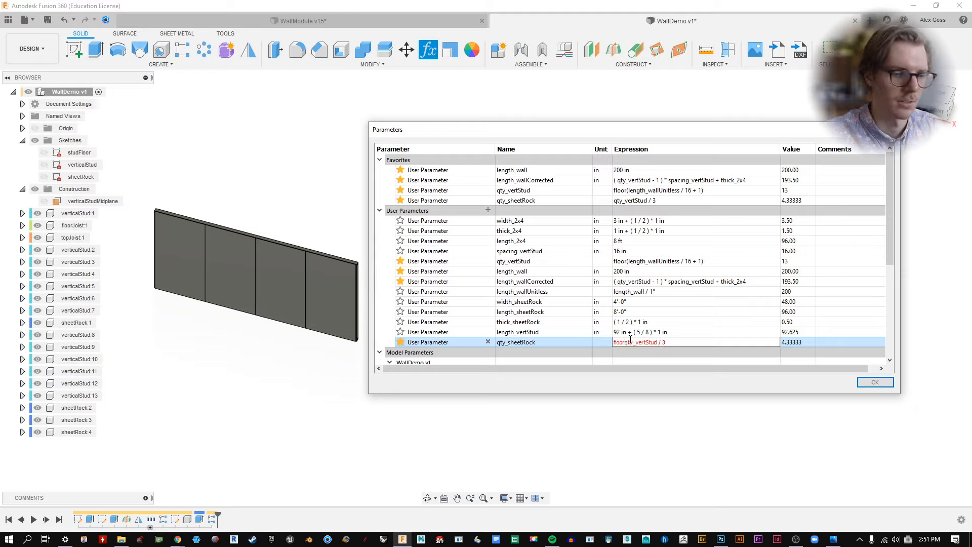
type("(")
key("End")
type(")")
key("Return")
Step: Set the length_wall favorite to 48 in to test a short wall
left_click(642, 170)
type("48")
key("Return")
Step: Set length_wall to 300 in to test a long wall, and remove length_wallCorrected from the favorites
left_click(642, 180)
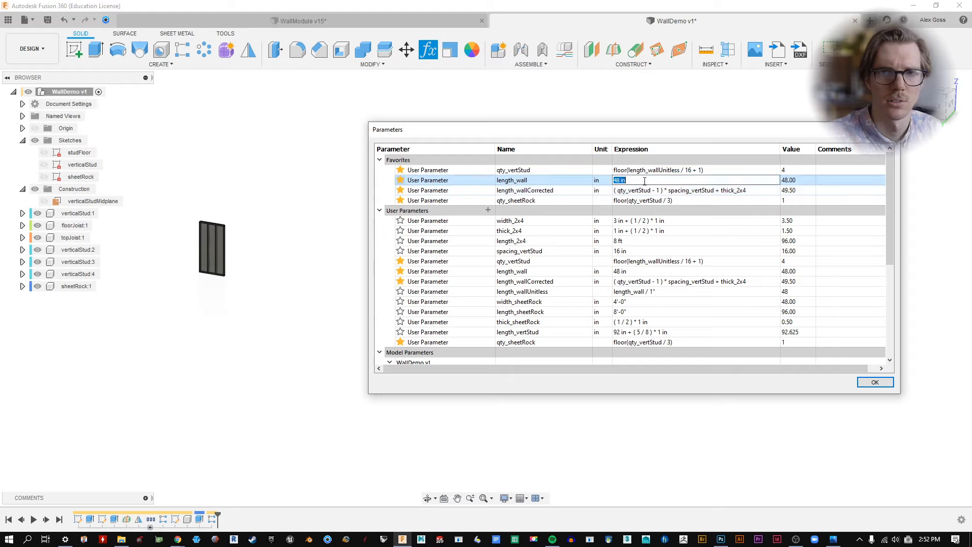
type("300")
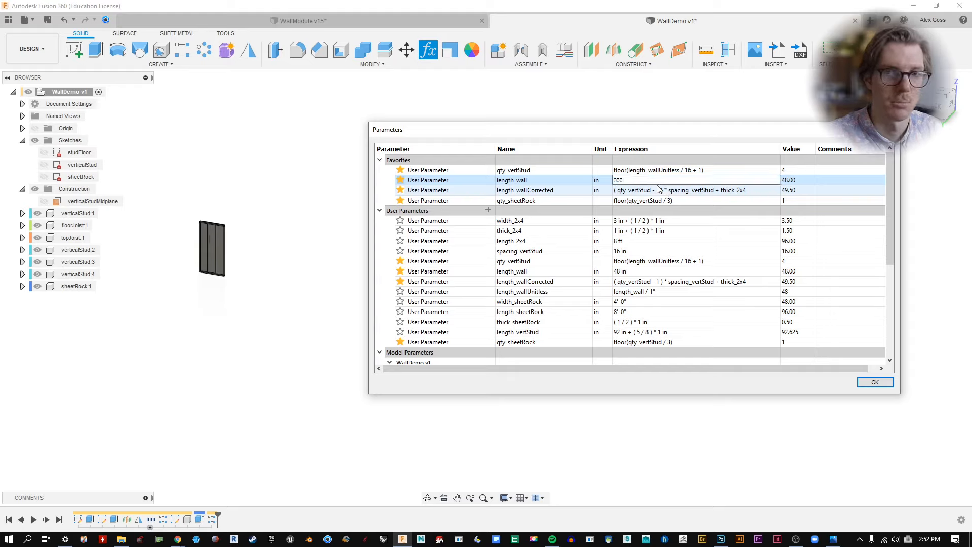
key("Return")
middle_click_drag(182, 230, 235, 271, "shift")
scroll(236, 271, "up", 3)
scroll(238, 274, "up", 10)
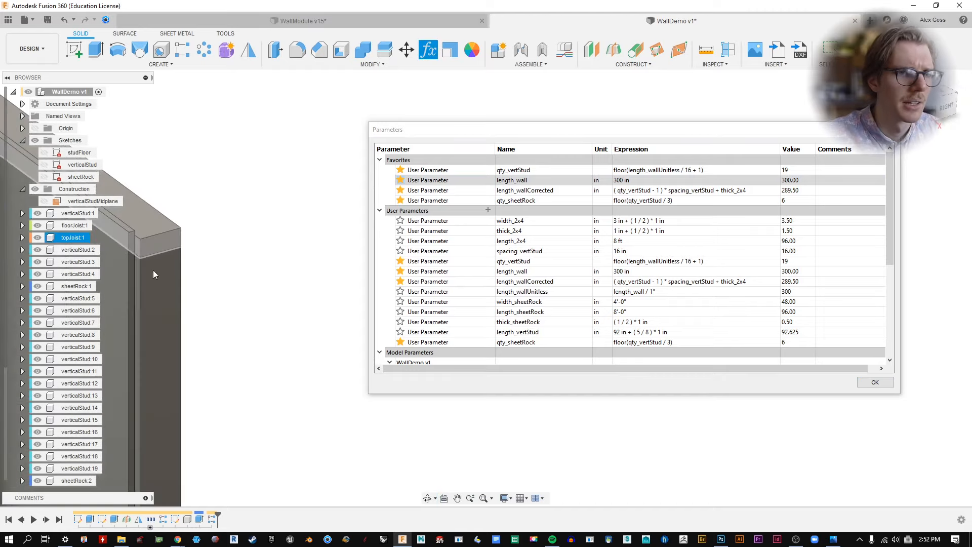
middle_click_drag(236, 225, 238, 263, "shift")
scroll(238, 264, "down", 6)
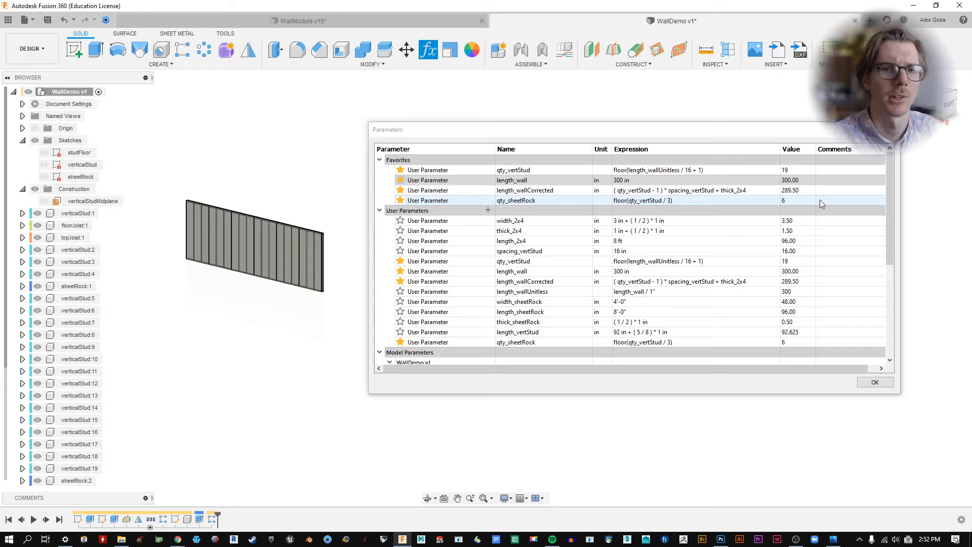
left_click(400, 190)
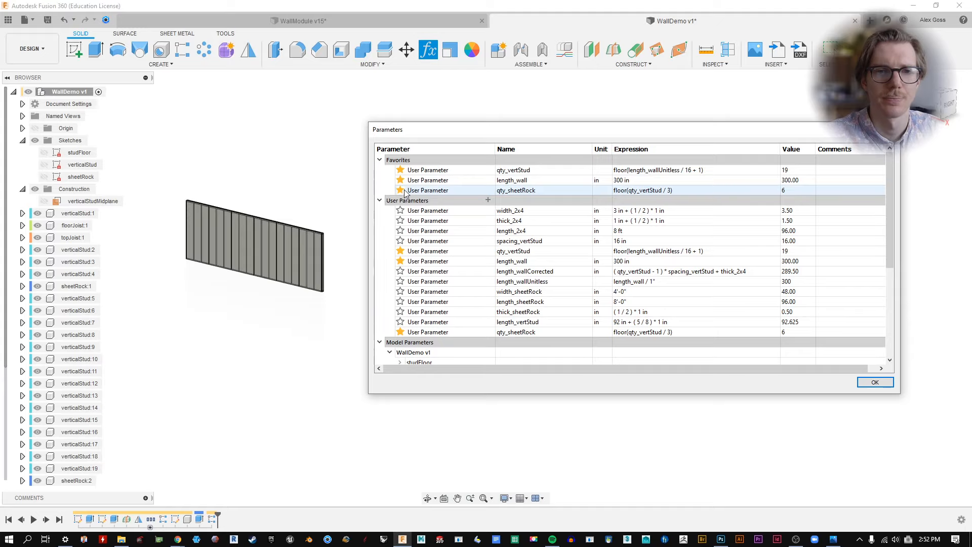
Step: Remove the qty_sheetRock and qty_vertStud parameters from the favorites
left_click(400, 190)
left_click(400, 170)
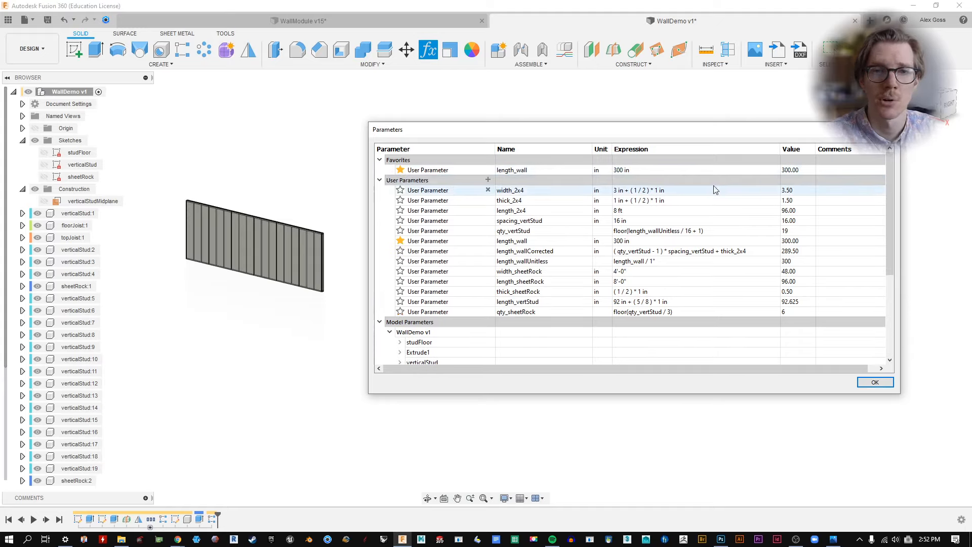
Step: Add a user parameter named needed_verticalStud with No Units and the expression qty_vertStud
scroll(240, 248, "up", 3)
middle_click_drag(240, 248, 209, 244, "shift")
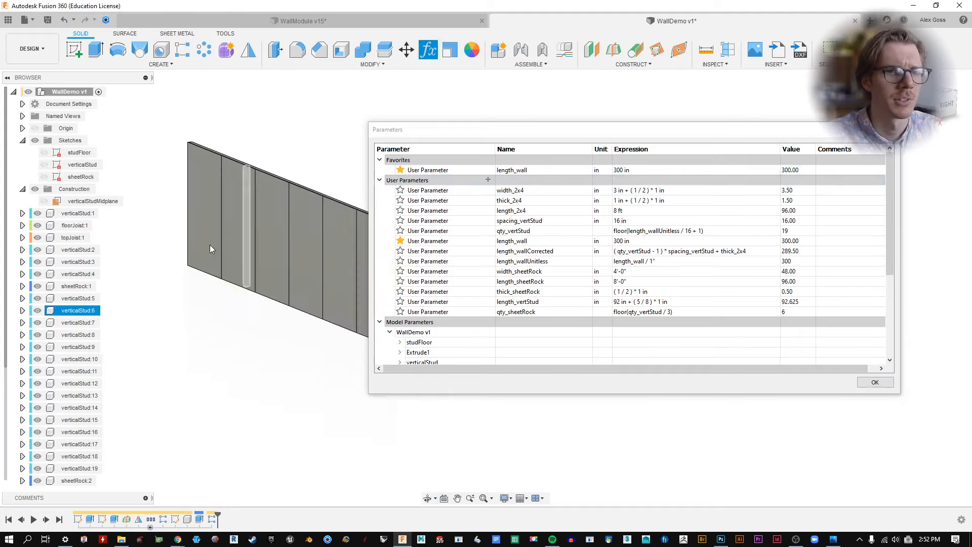
middle_click_drag(323, 152, 159, 217)
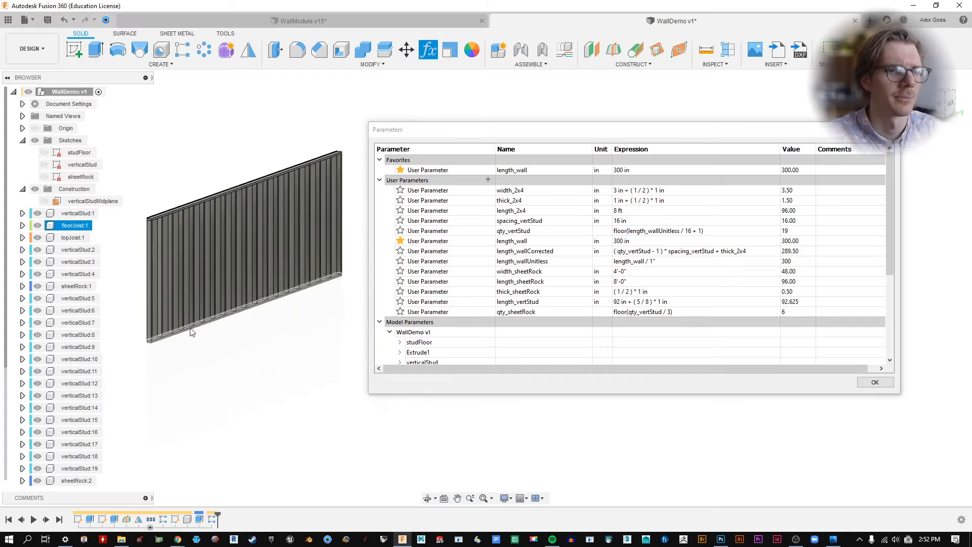
middle_click_drag(228, 196, 329, 203, "shift")
left_click_drag(507, 129, 543, 127)
left_click(525, 178)
type("needed_v")
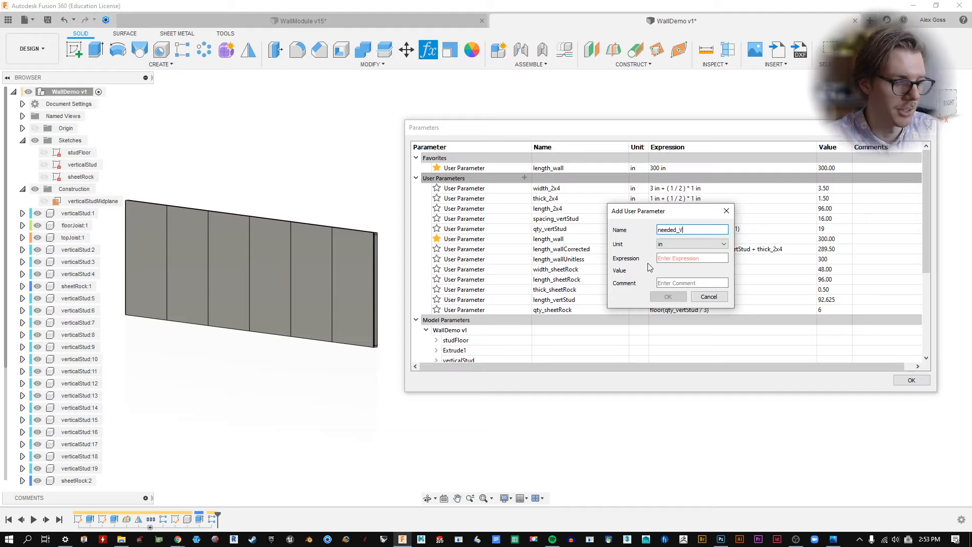
type("erticalStud")
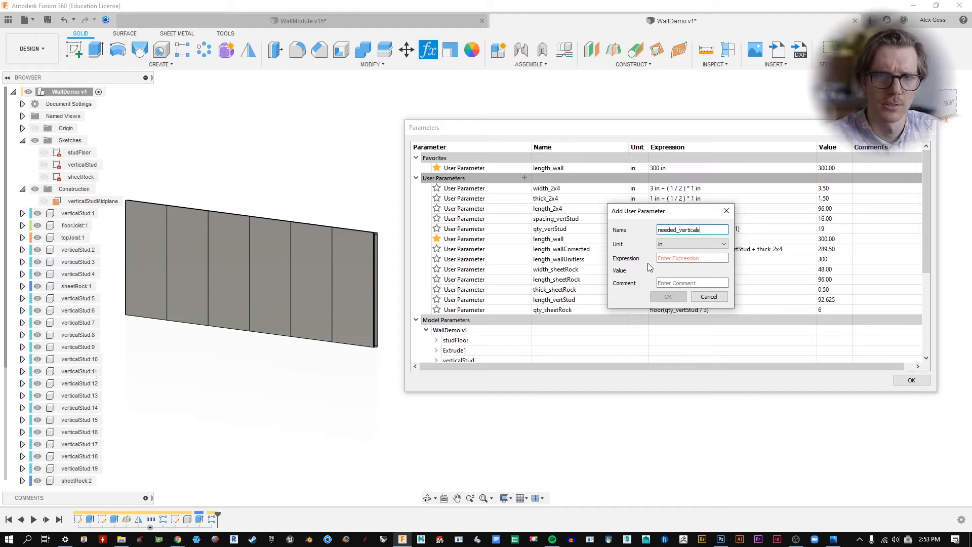
key("Tab")
key("Tab")
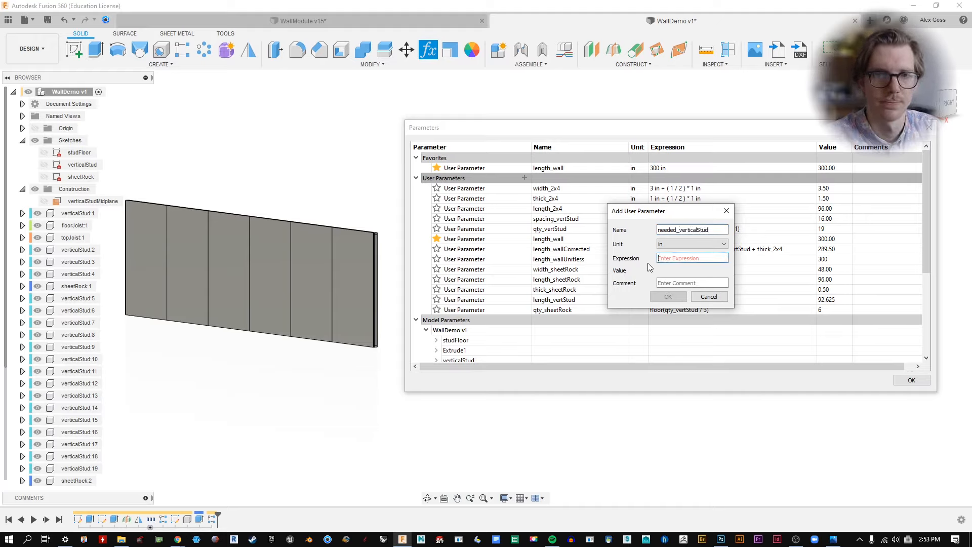
type("qt")
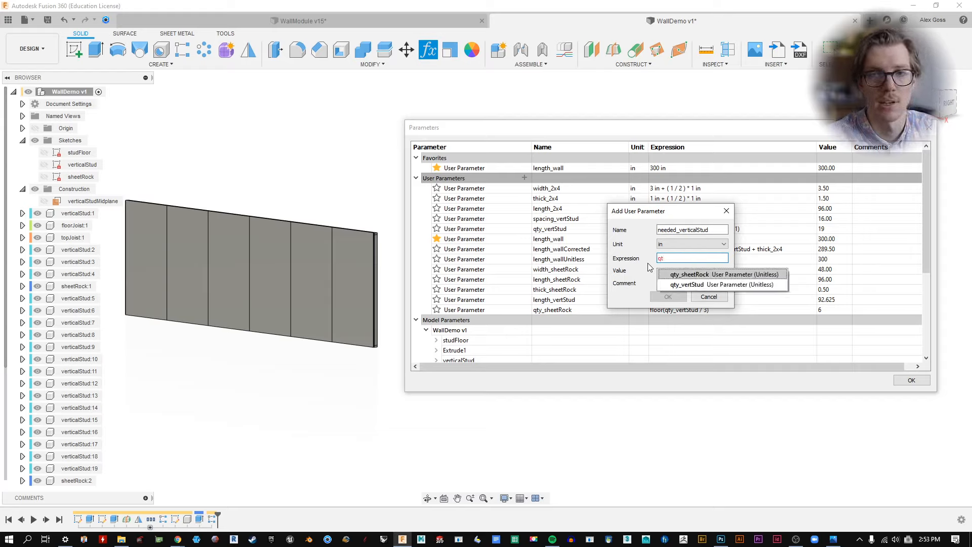
left_click(694, 284)
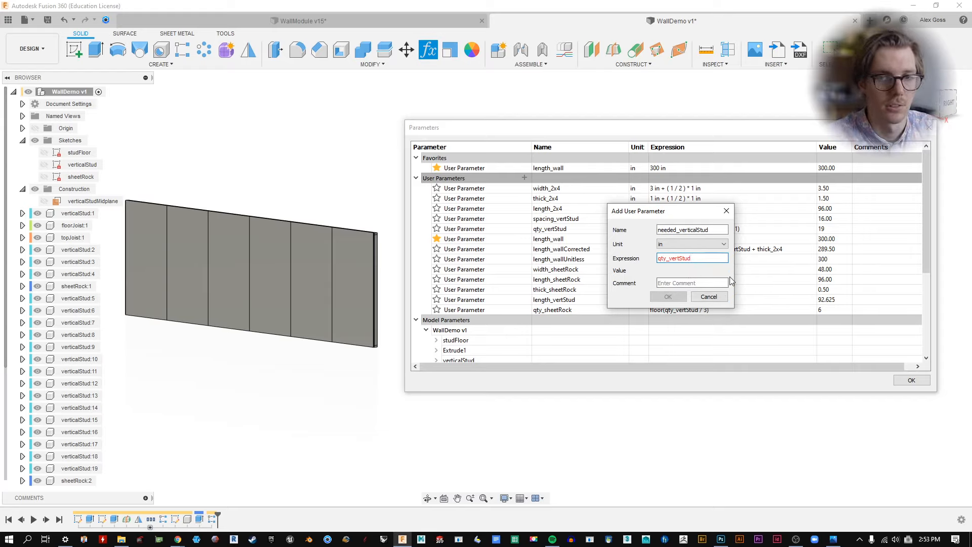
left_click(698, 244)
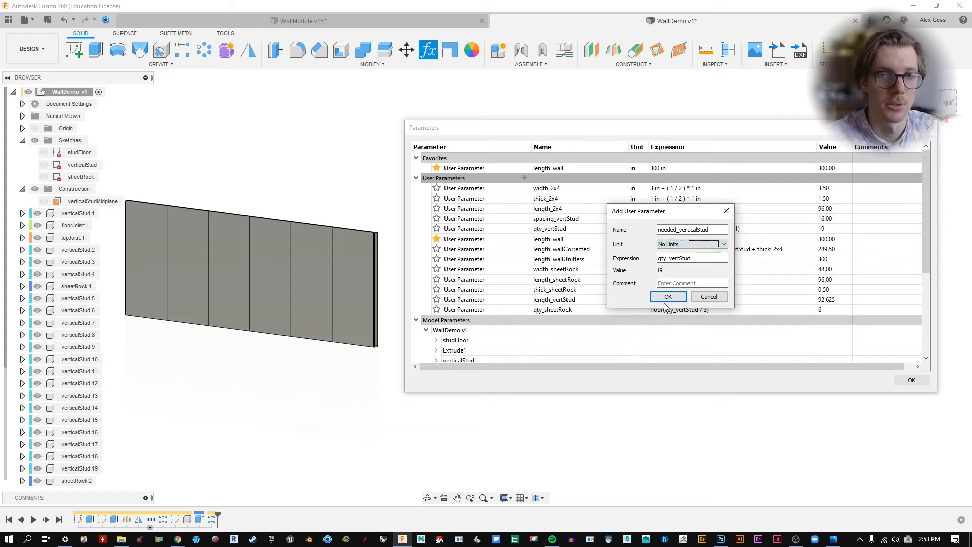
left_click(668, 297)
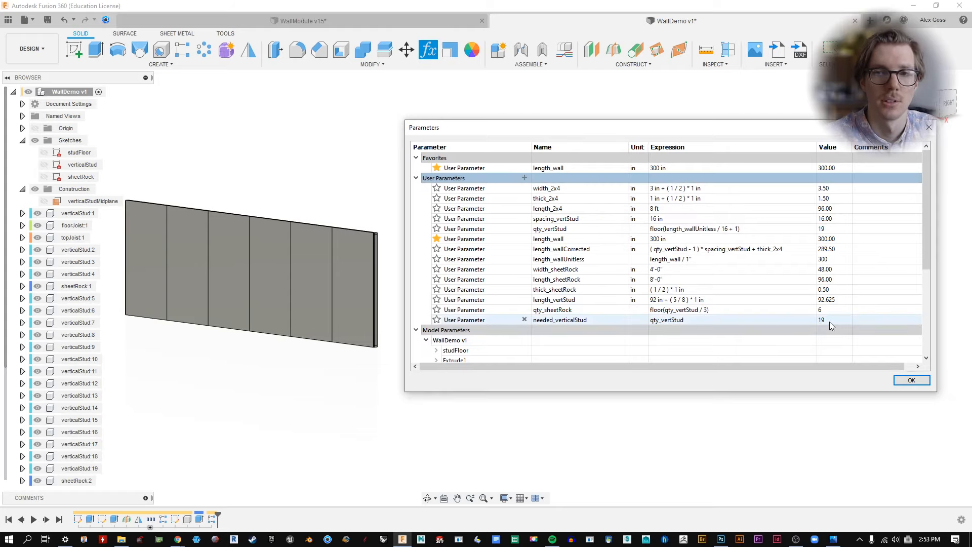
Step: Start a new user parameter named needed_horizStud and set its unit to No Units
left_click(524, 178)
type("hori")
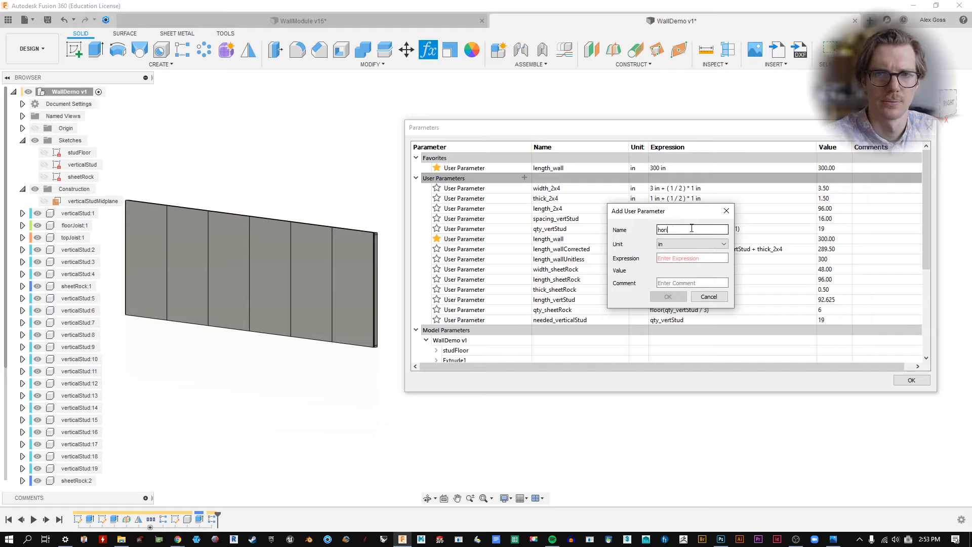
key("BackSpace")
key("BackSpace")
key("BackSpace")
type("nee")
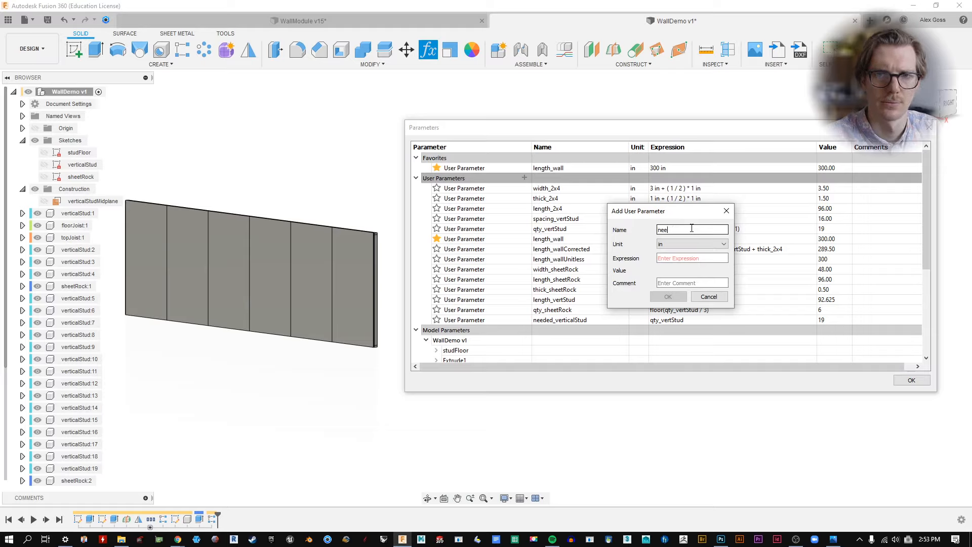
type("ded_horiz")
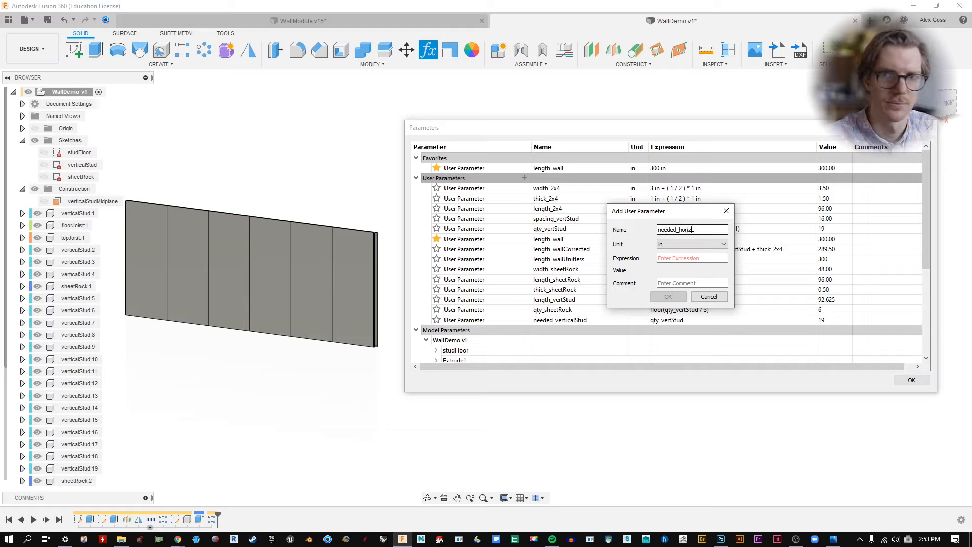
type("Stud")
left_click(692, 243)
left_click(674, 254)
Step: Give needed_horizStud the expression length_wall / length_2x4 and add it to the user parameters
left_click(692, 258)
left_click_drag(671, 210, 612, 356)
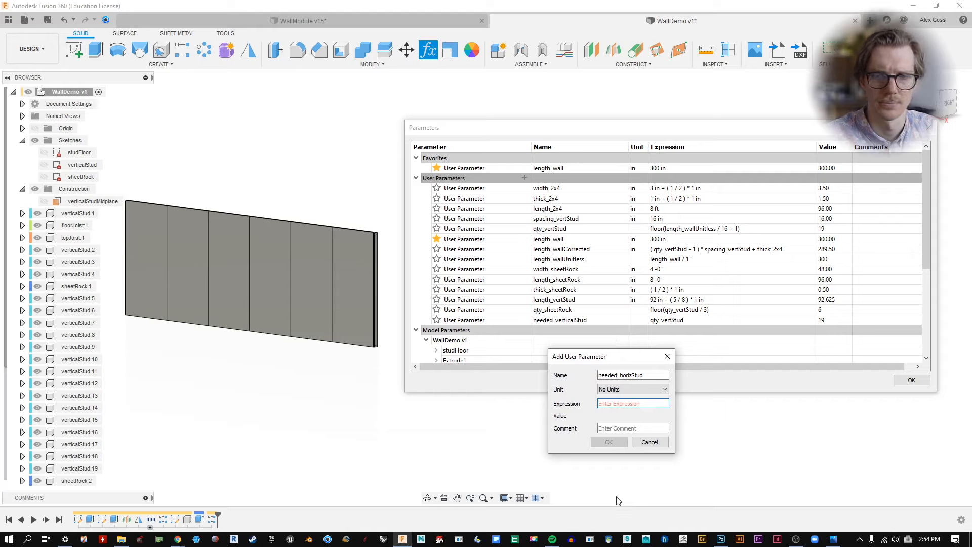
left_click(796, 538)
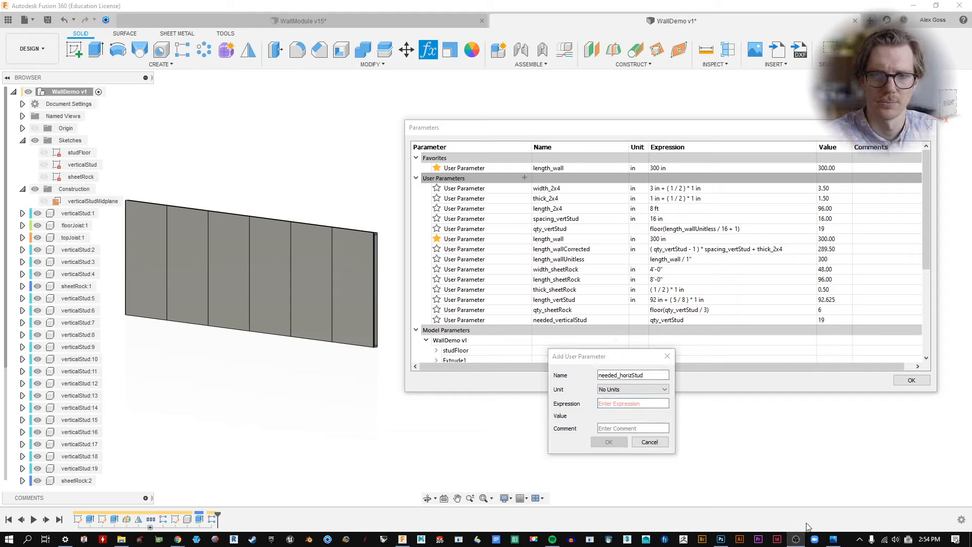
mouse_move(597, 356)
left_mouse_down()
mouse_move(691, 344)
mouse_move(593, 346)
left_mouse_up()
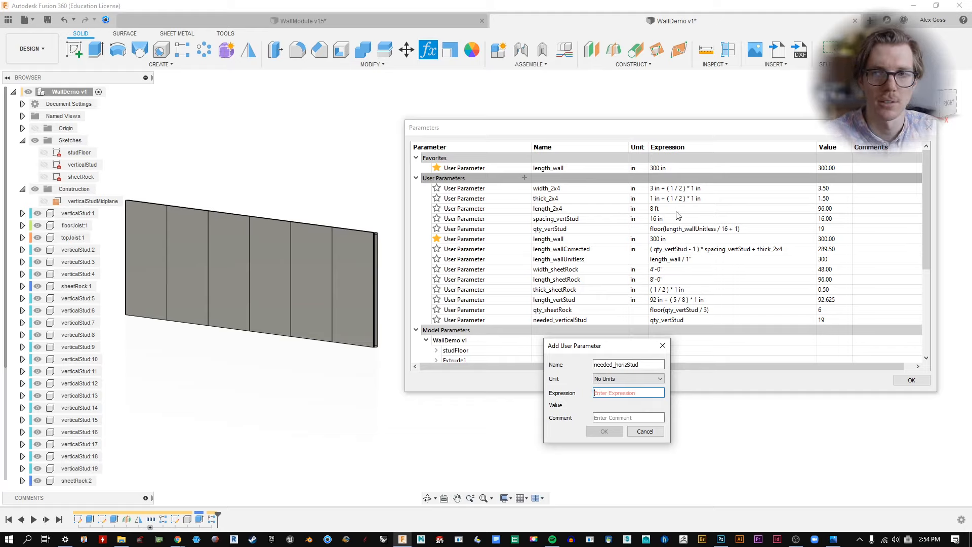
type("length_wall / length_2x4")
left_click(605, 431)
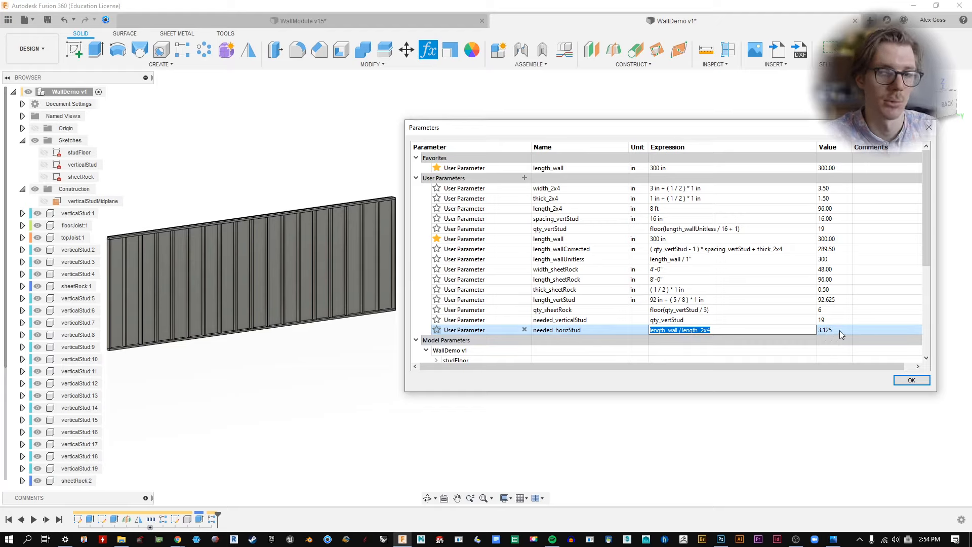
Step: Round the horizontal stud count up by changing the needed_horizStud expression to ceil(length_wall / length_2x4)
left_click(664, 331)
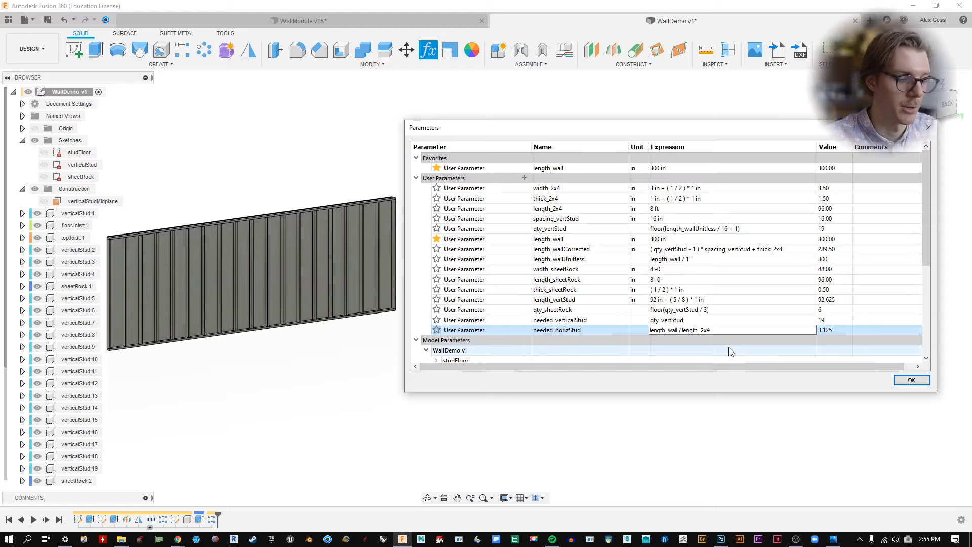
type("ceil")
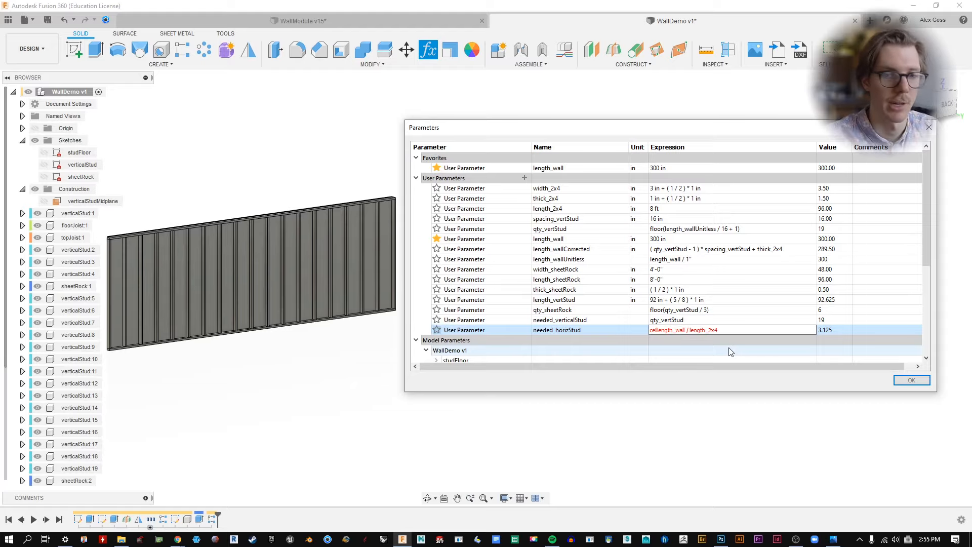
type("(")
key("End")
type(")")
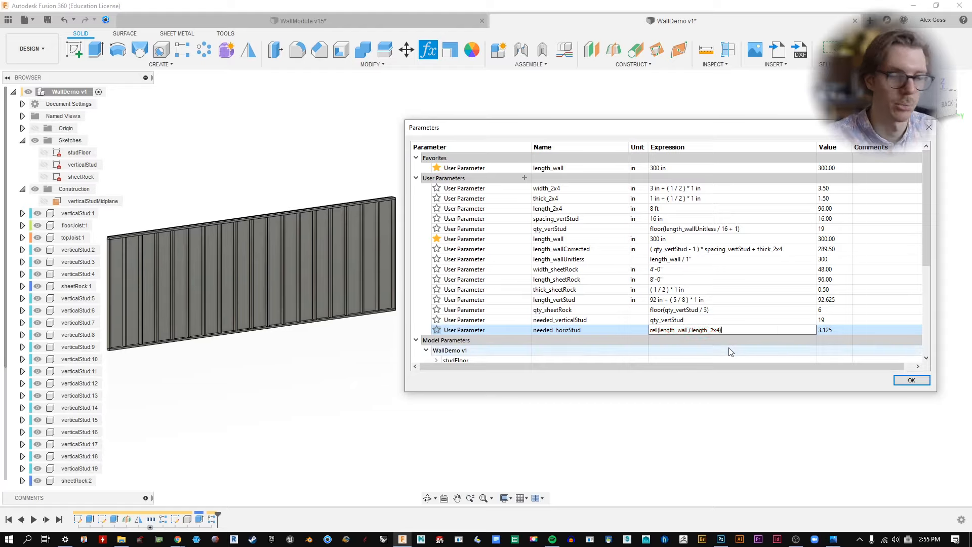
key("Return")
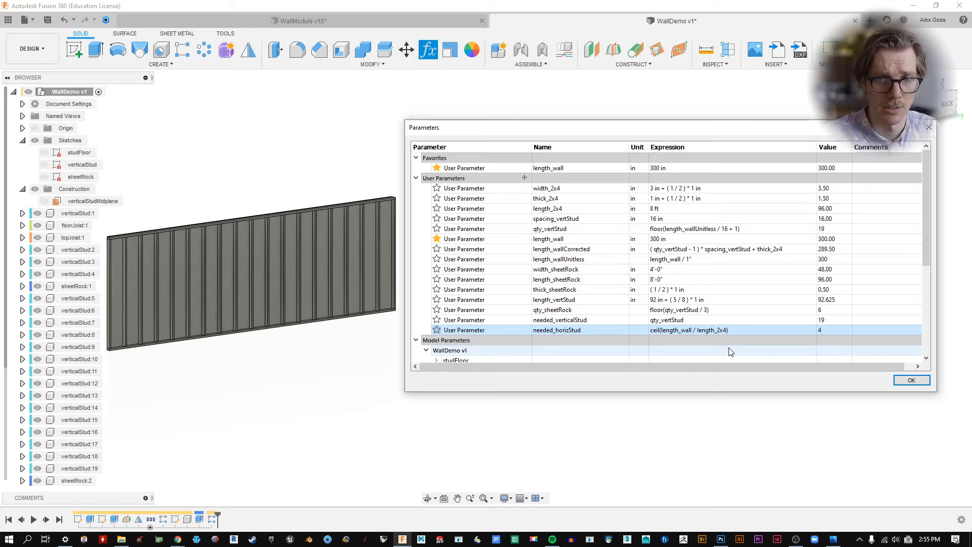